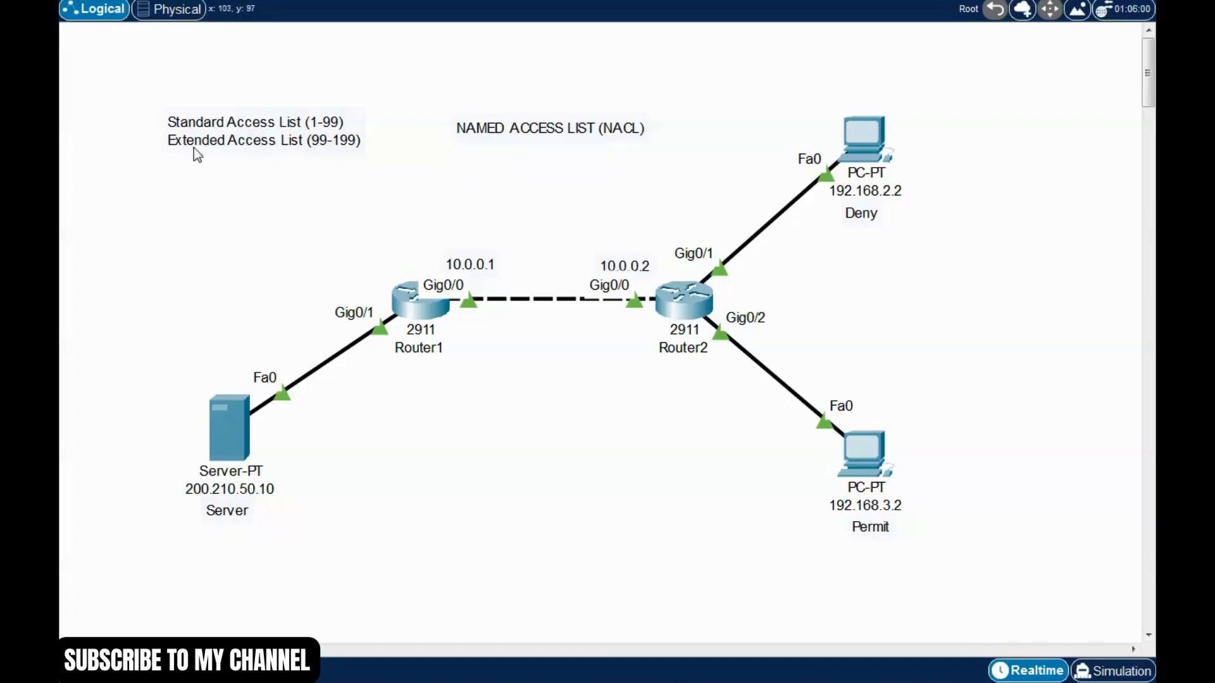
Examine the access list notes and the topology linking the server, Router1, Router2 and the Deny and Permit PCs.
{"action": "left_click_drag", "start_coordinate": [118, 81], "coordinate": [342, 216]}
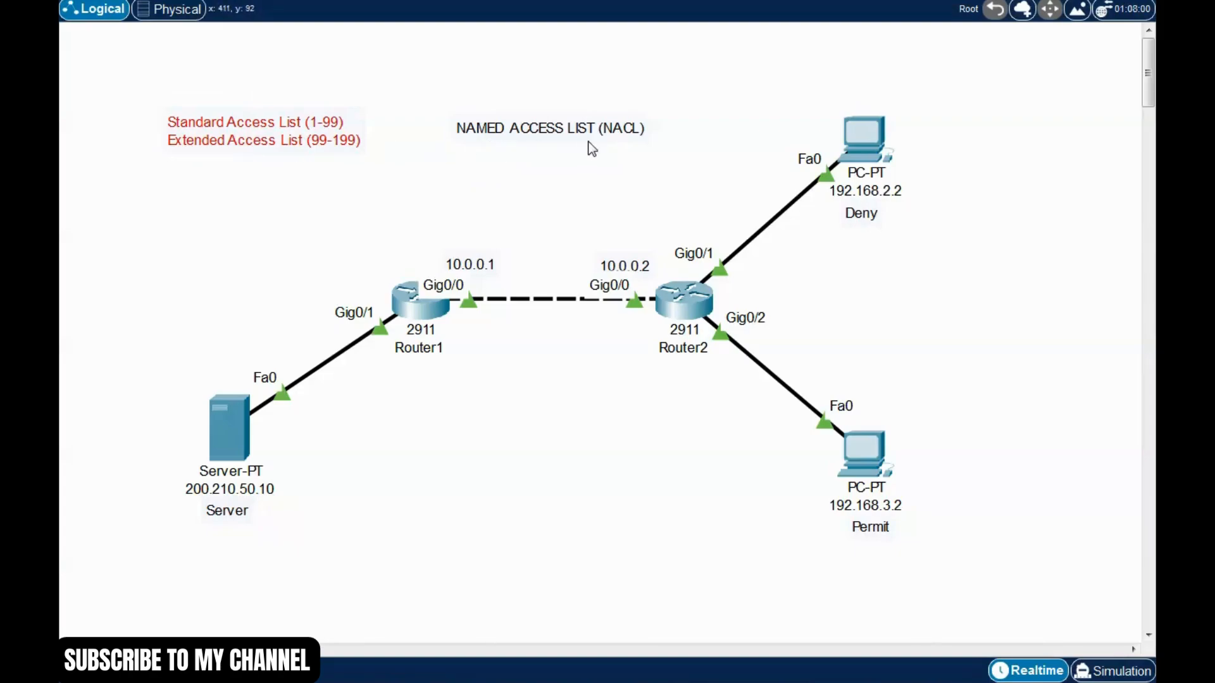
{"action": "left_click", "coordinate": [606, 153]}
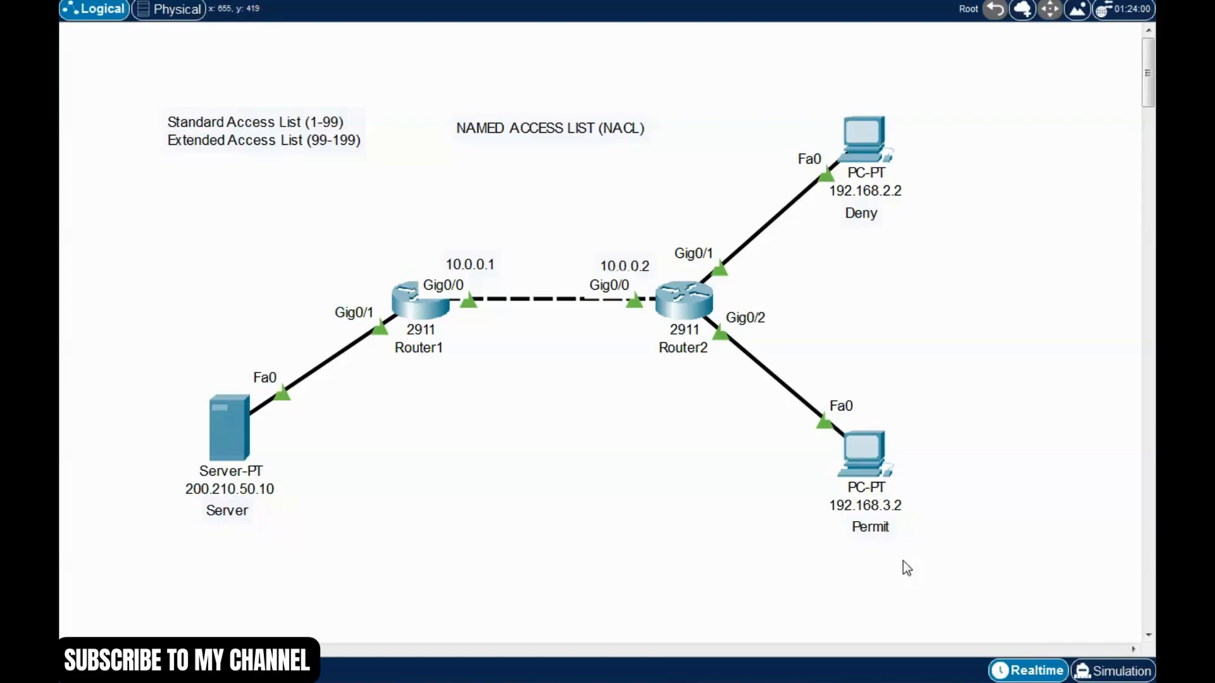
{"action": "left_click_drag", "start_coordinate": [946, 581], "coordinate": [184, 47]}
{"action": "left_click", "coordinate": [449, 172]}
{"action": "left_click_drag", "start_coordinate": [939, 573], "coordinate": [181, 72]}
{"action": "left_click", "coordinate": [466, 191]}
{"action": "left_click_drag", "start_coordinate": [962, 580], "coordinate": [169, 87]}
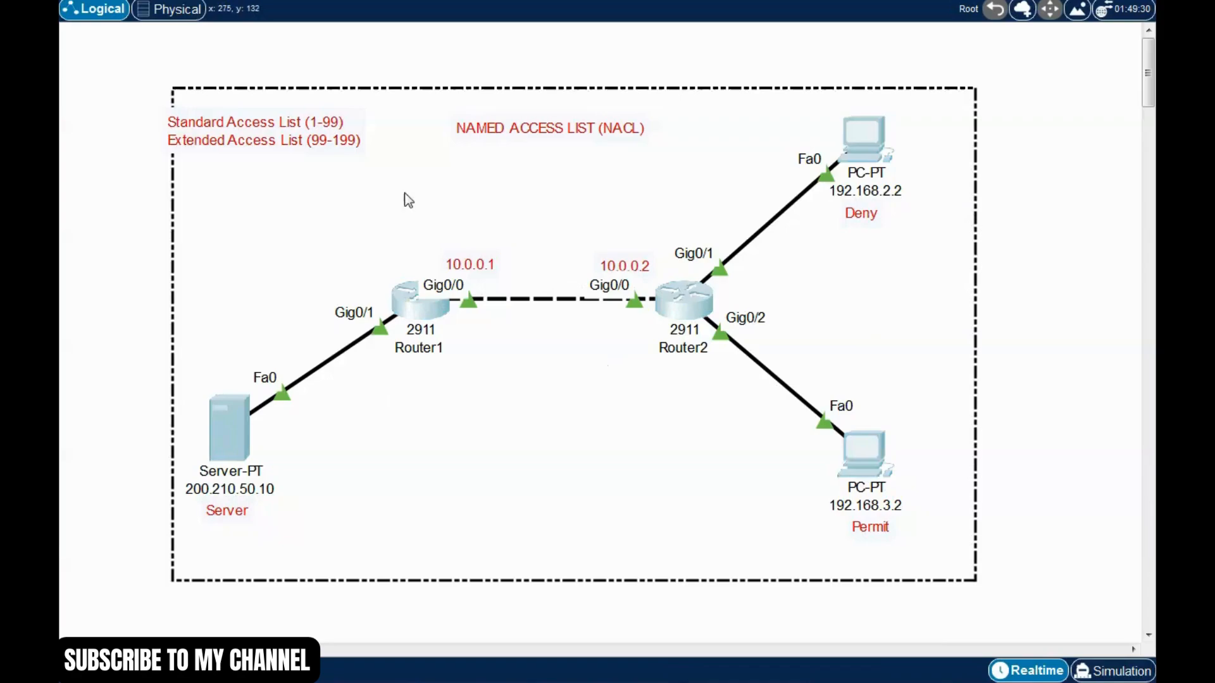
{"action": "left_click", "coordinate": [417, 190]}
{"action": "left_click_drag", "start_coordinate": [421, 104], "coordinate": [667, 182]}
{"action": "left_click", "coordinate": [491, 159]}
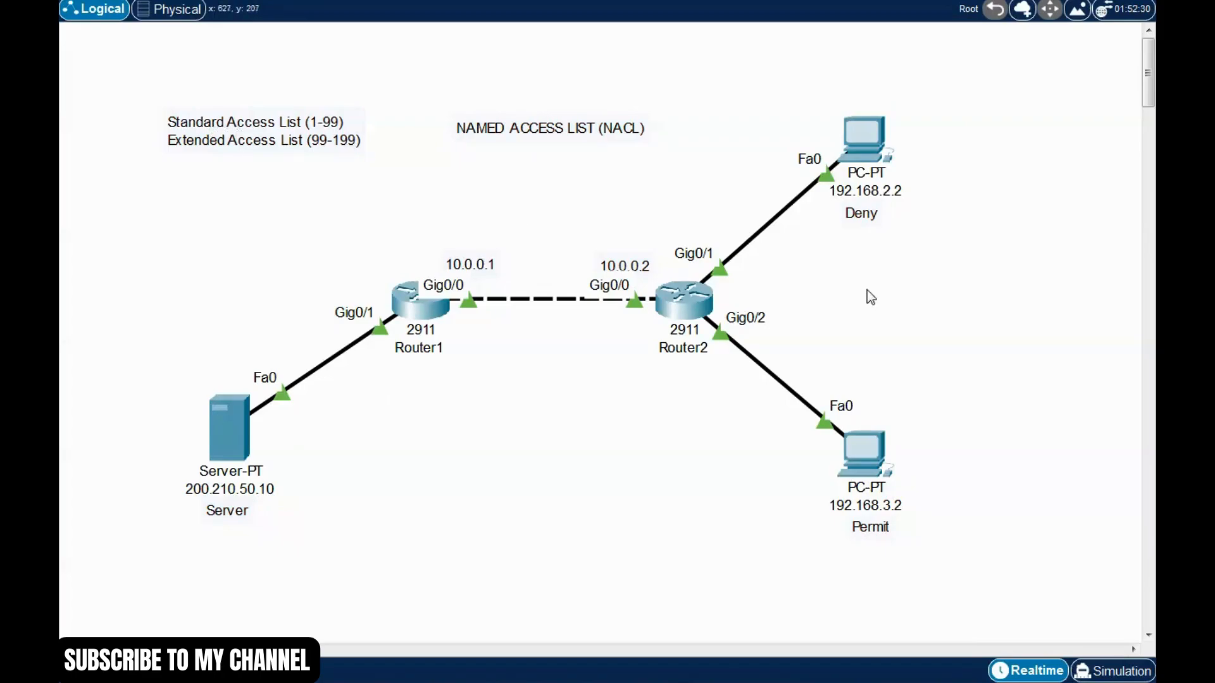
{"action": "left_click_drag", "start_coordinate": [920, 588], "coordinate": [788, 29]}
{"action": "left_click", "coordinate": [870, 239]}
{"action": "left_click_drag", "start_coordinate": [896, 566], "coordinate": [825, 382]}
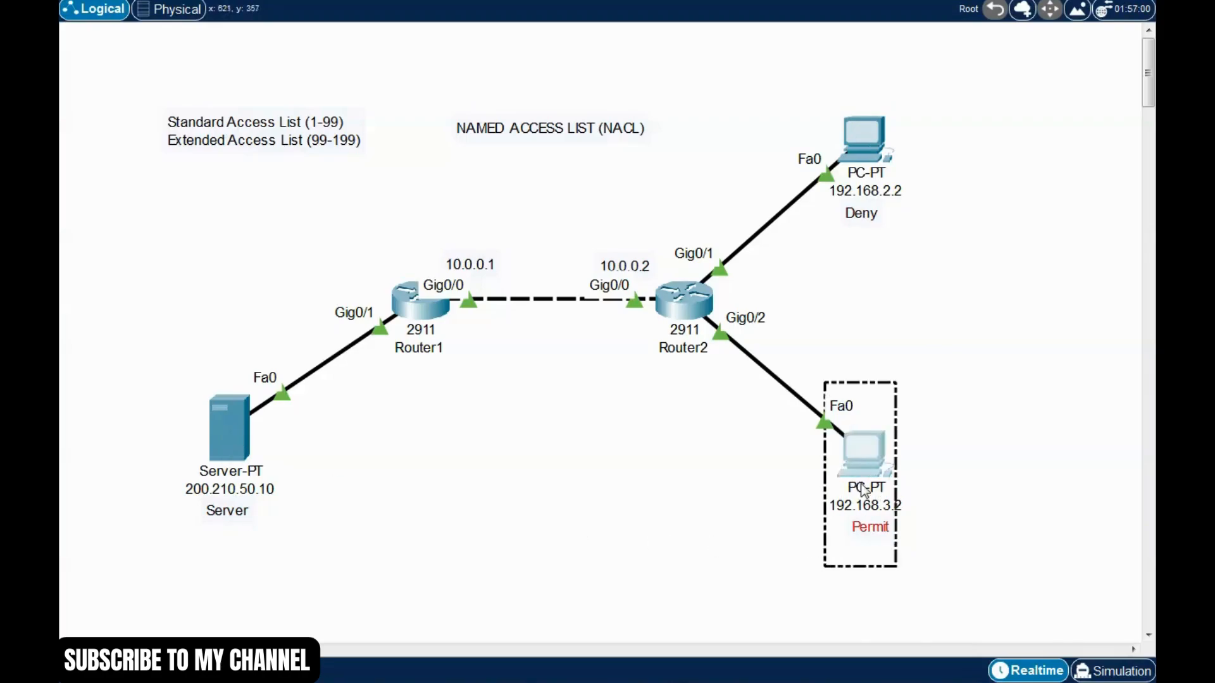
{"action": "left_click", "coordinate": [748, 482]}
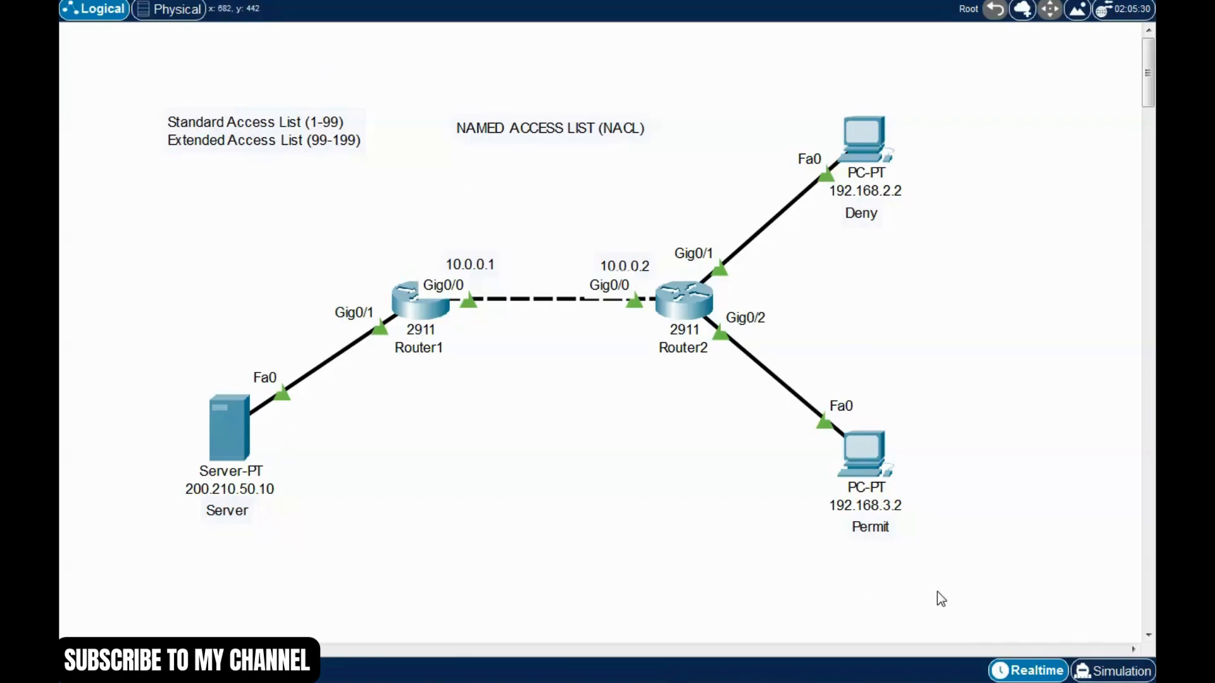
{"action": "left_click_drag", "start_coordinate": [905, 602], "coordinate": [806, 65]}
{"action": "left_click", "coordinate": [702, 429]}
{"action": "left_click_drag", "start_coordinate": [120, 369], "coordinate": [336, 570]}
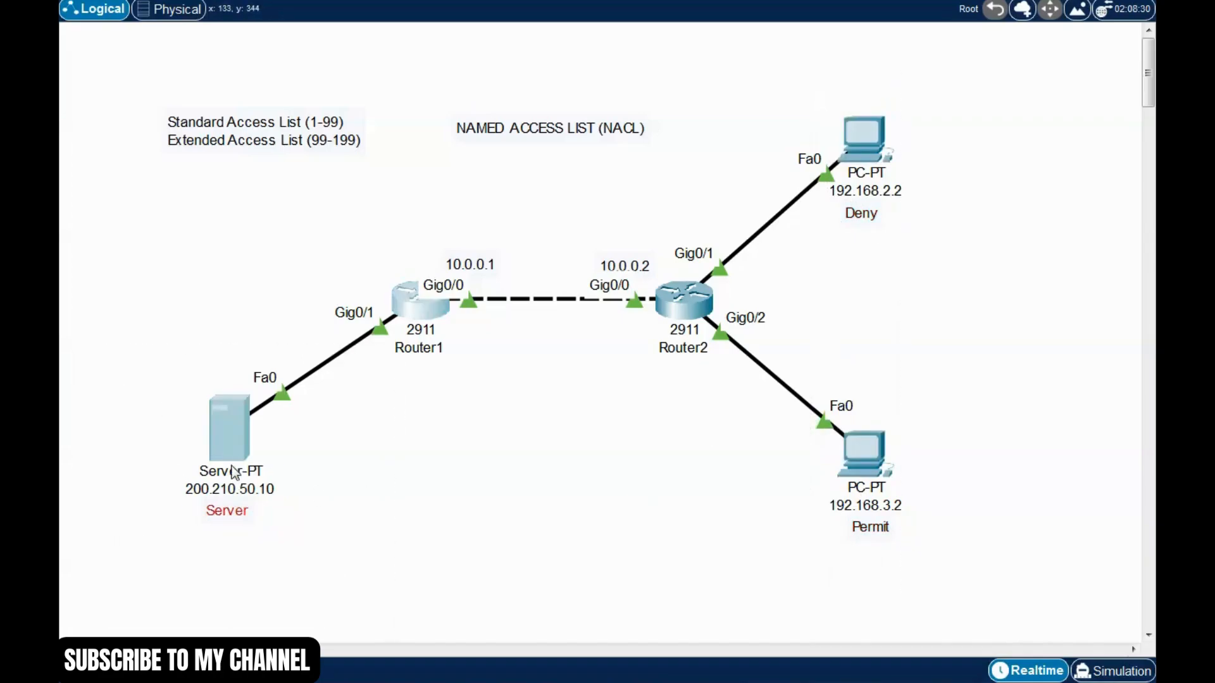
{"action": "left_click", "coordinate": [495, 509]}
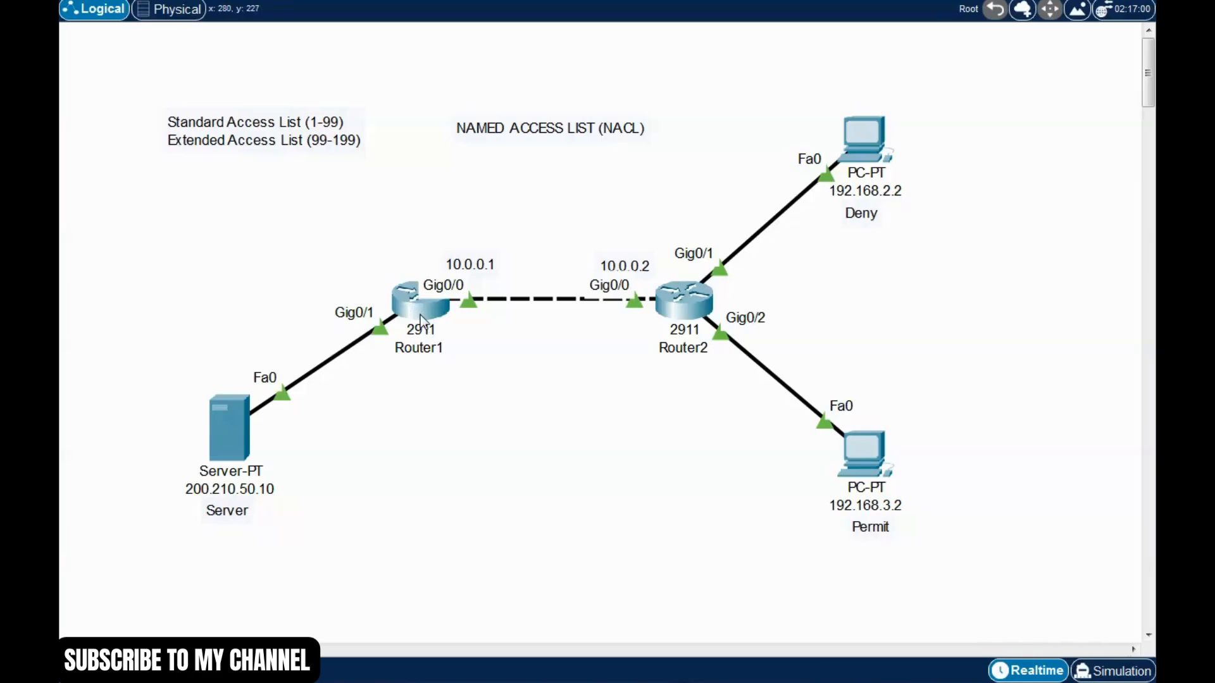
Open Router1's command line and enter global configuration mode with enable and conf t.
{"action": "mouse_move", "coordinate": [420, 316]}
{"action": "mouse_move", "coordinate": [436, 345]}
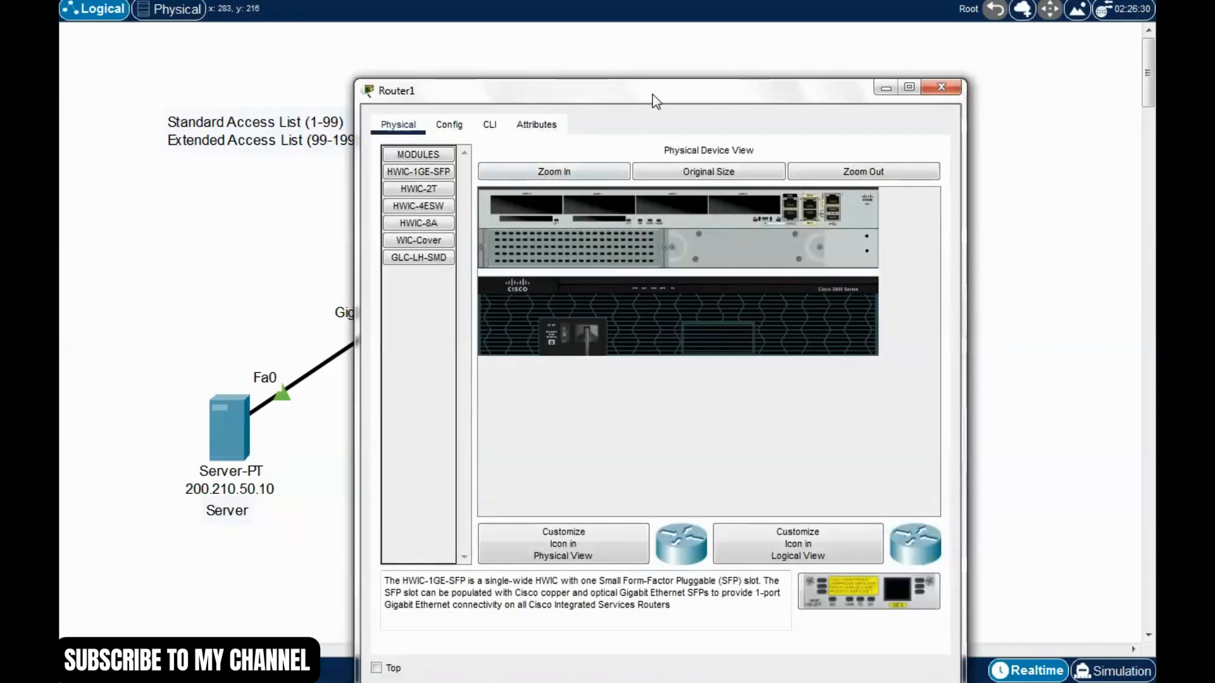
{"action": "left_click_drag", "start_coordinate": [652, 93], "coordinate": [689, 49]}
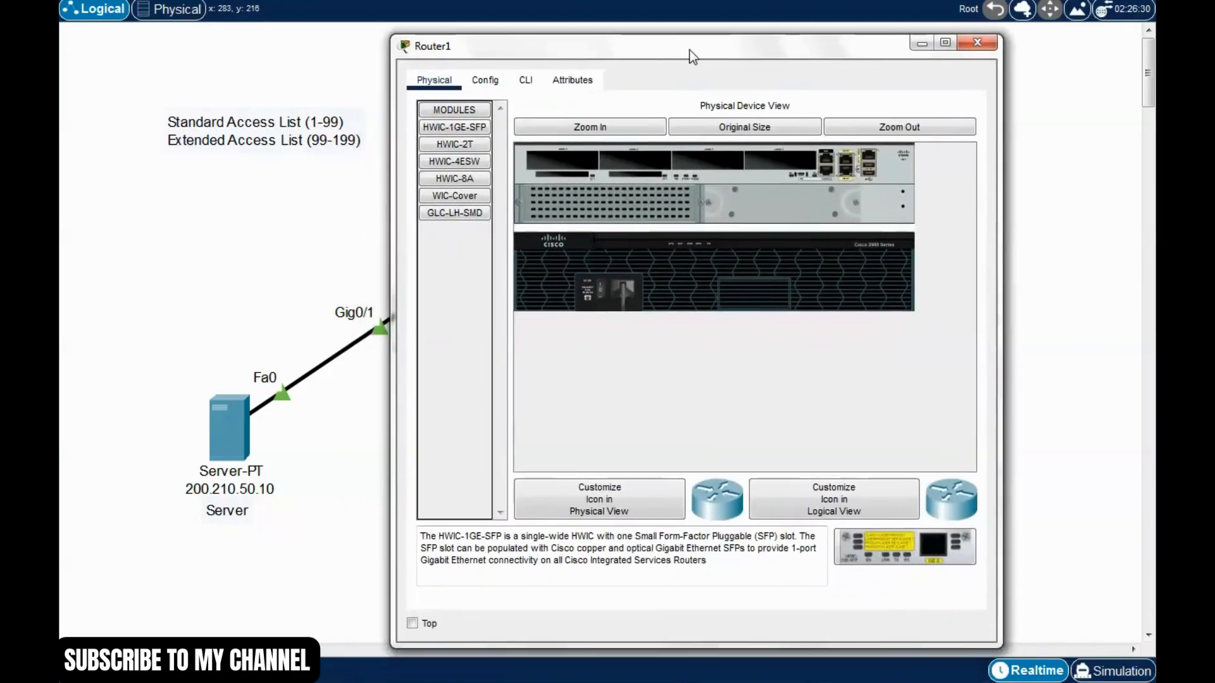
{"action": "left_click", "coordinate": [527, 80]}
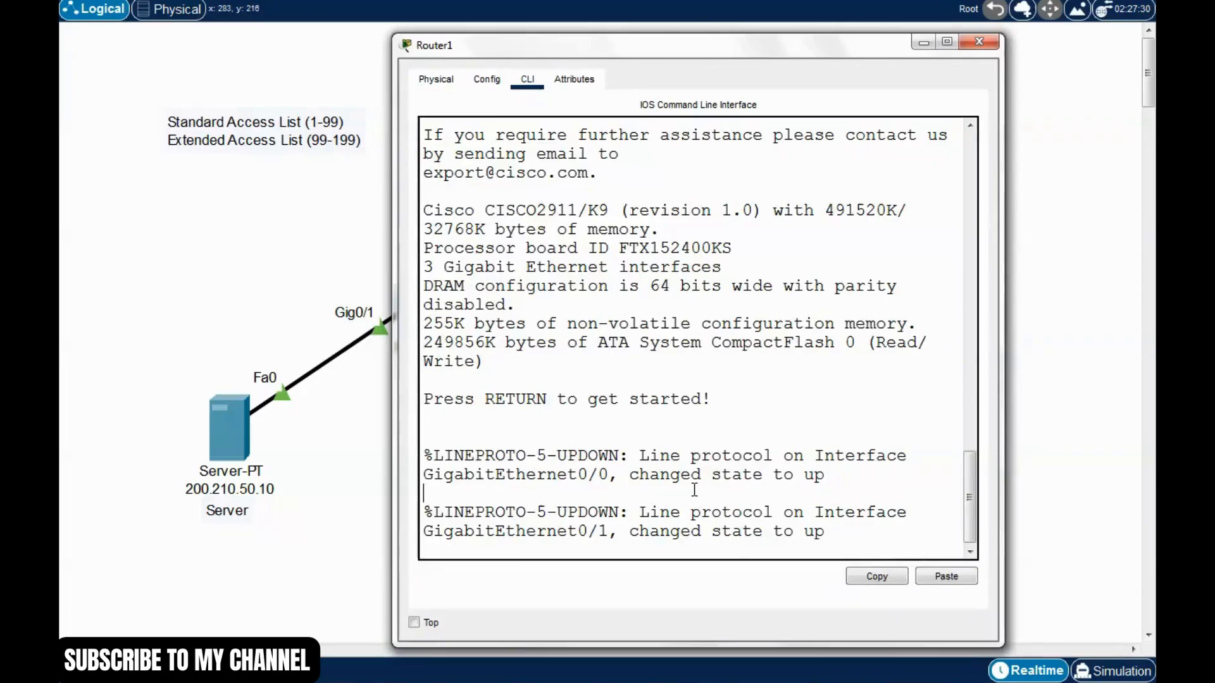
{"action": "key", "text": "Return"}
{"action": "type", "text": "enable"}
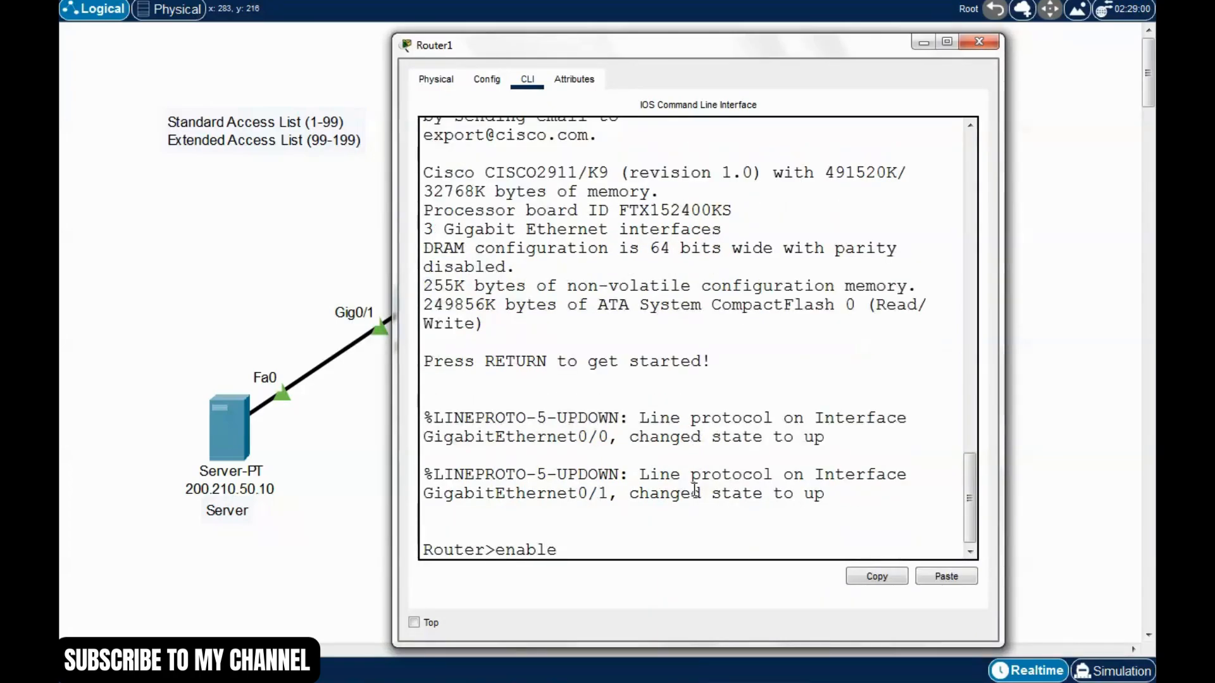
{"action": "key", "text": "Return"}
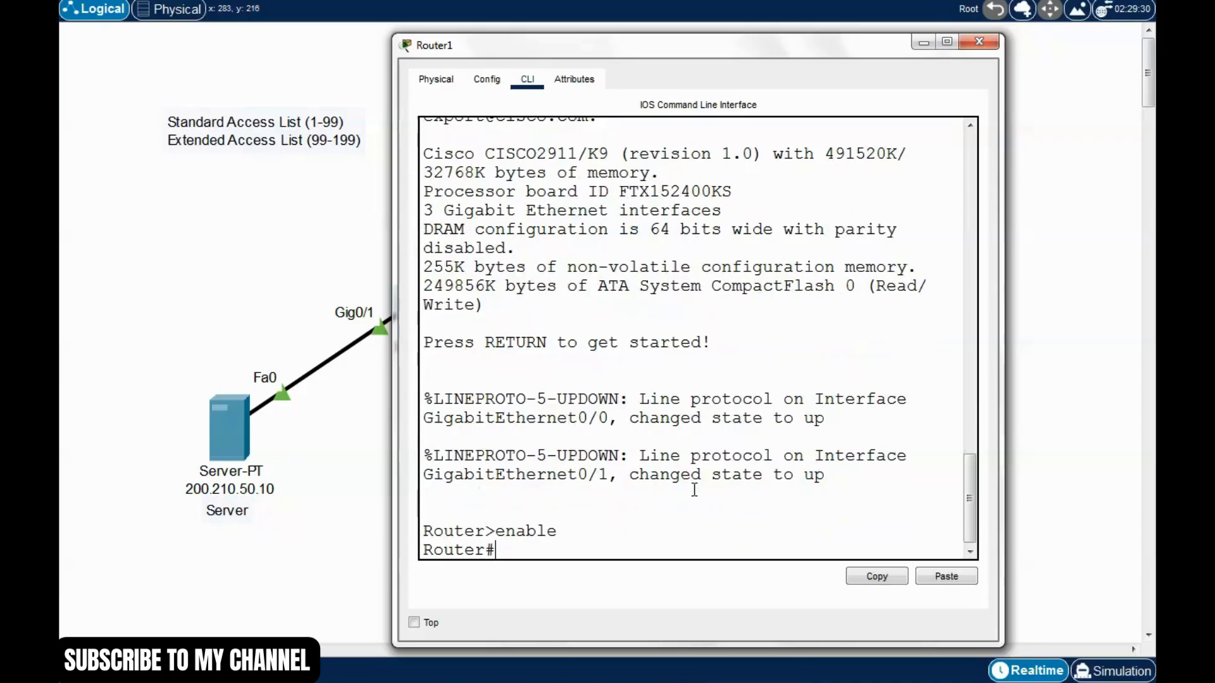
{"action": "type", "text": "conf t"}
{"action": "key", "text": "Return"}
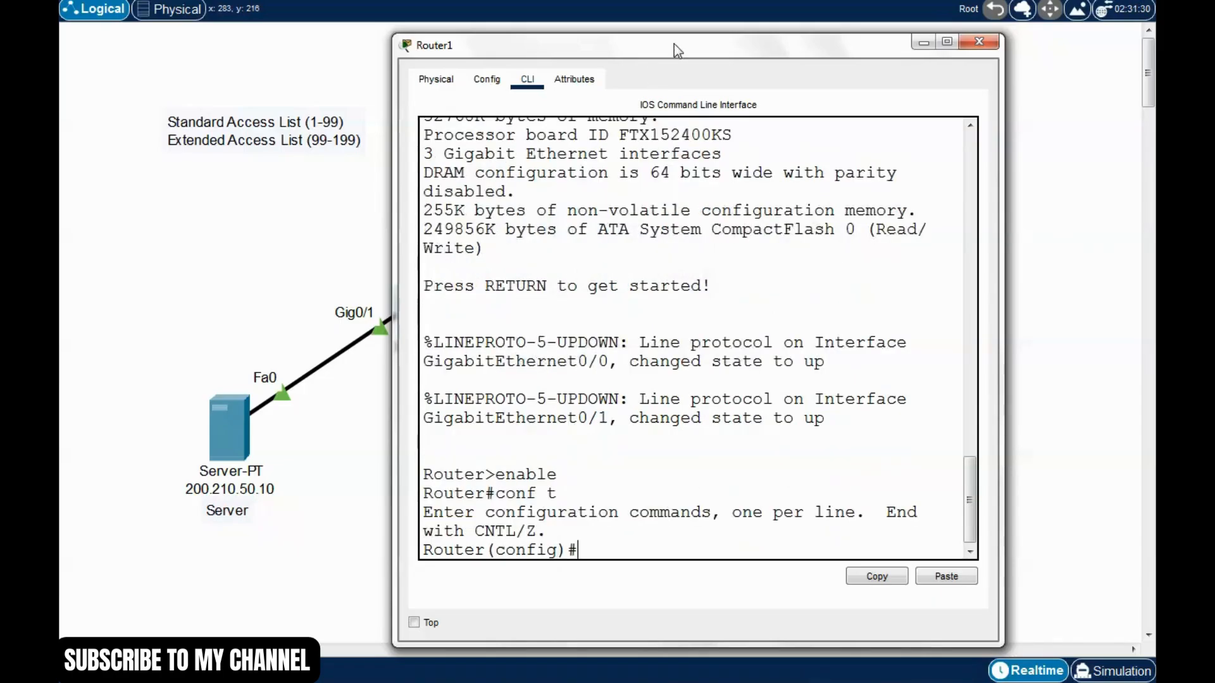
{"action": "mouse_move", "coordinate": [696, 49]}
{"action": "left_mouse_down"}
{"action": "mouse_move", "coordinate": [671, 45]}
{"action": "mouse_move", "coordinate": [691, 47]}
{"action": "left_mouse_up"}
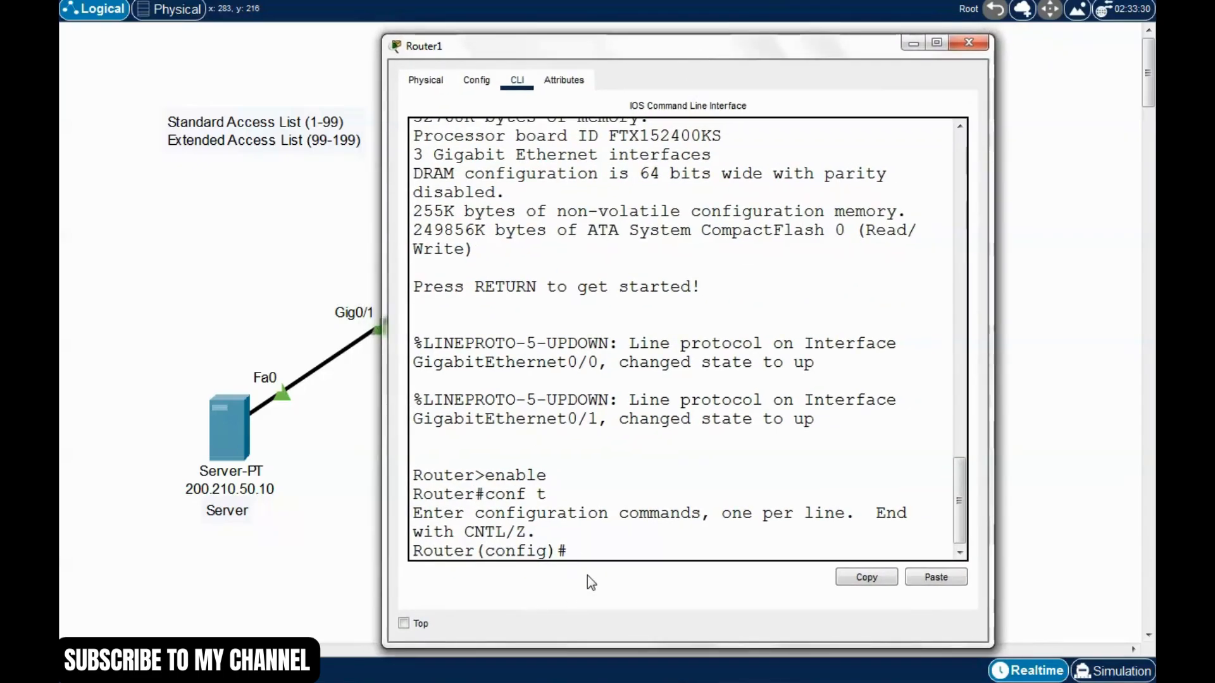
{"action": "type", "text": "ip acces"}
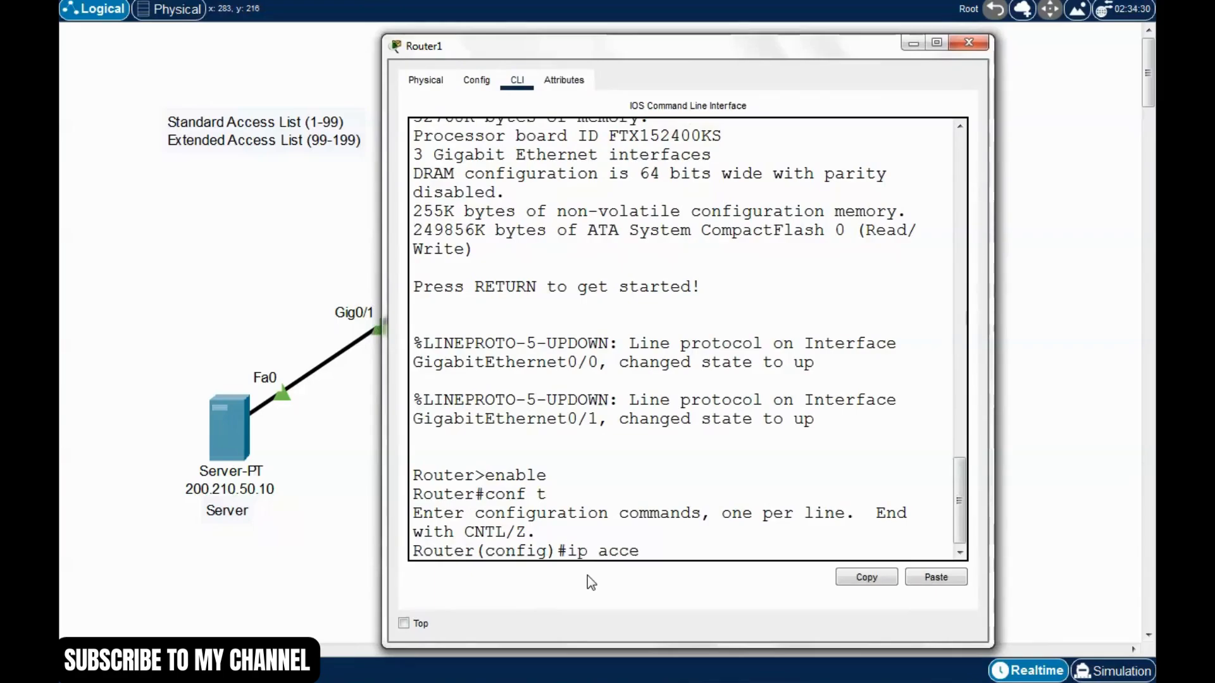
{"action": "key", "text": "BackSpace"}
{"action": "key", "text": "BackSpace"}
{"action": "key", "text": "BackSpace"}
{"action": "key", "text": "BackSpace"}
{"action": "key", "text": "BackSpace"}
{"action": "key", "text": "BackSpace"}
{"action": "key", "text": "BackSpace"}
{"action": "key", "text": "BackSpace"}
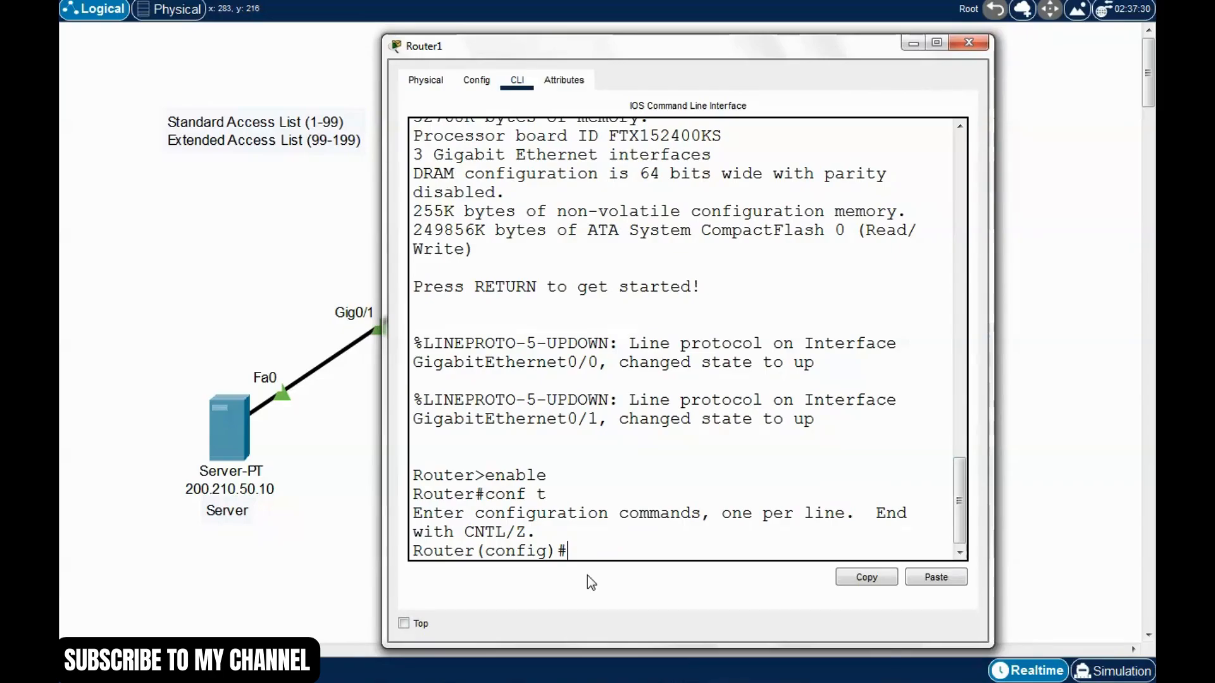
Look up the options for numbered access-list 1 in the command help, and clear the unfinished command.
{"action": "type", "text": "access-list 1"}
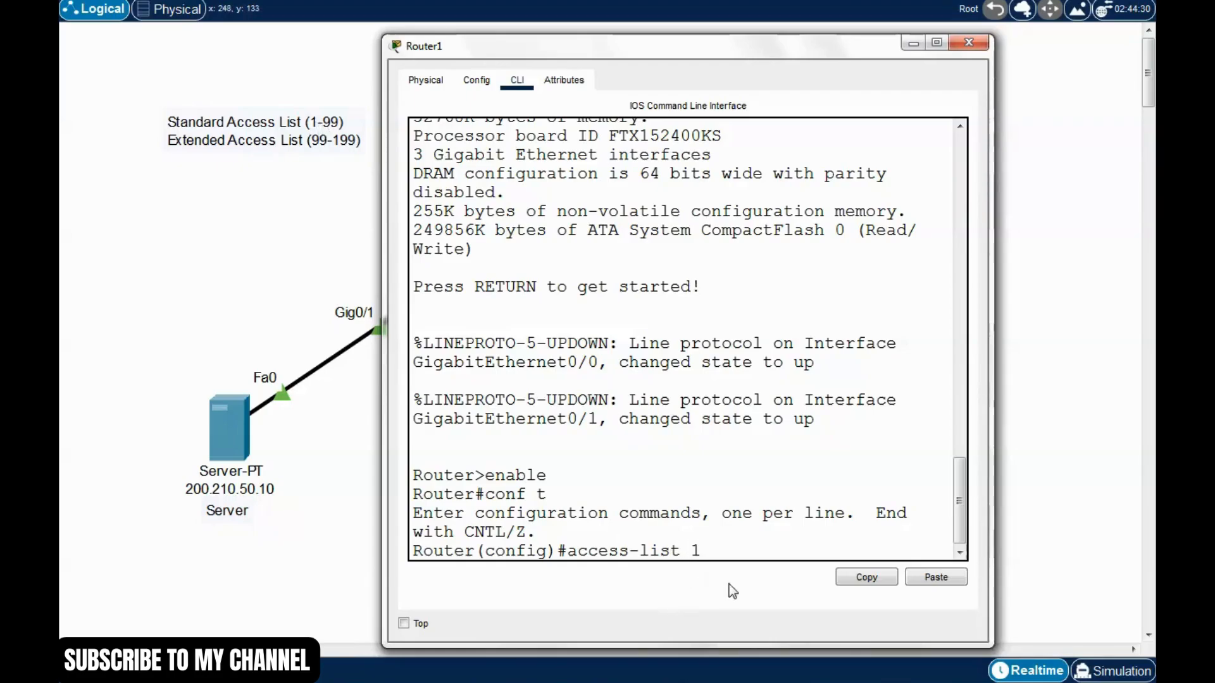
{"action": "type", "text": "?"}
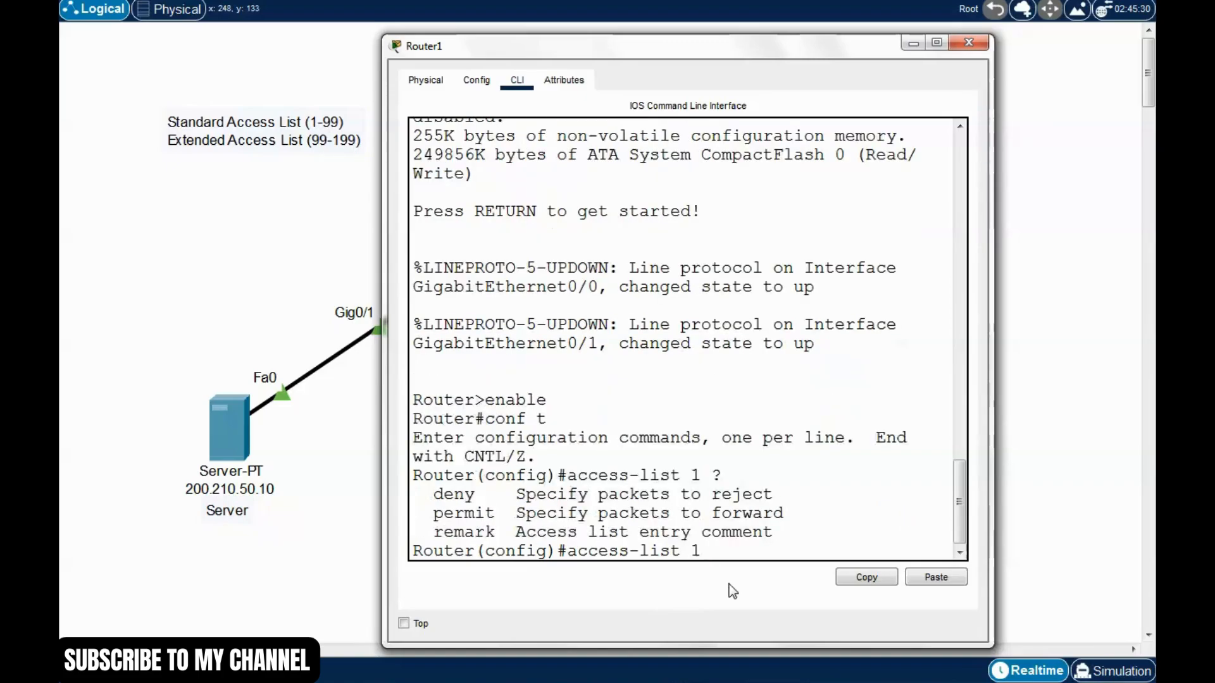
{"action": "left_click_drag", "start_coordinate": [433, 493], "coordinate": [487, 531]}
{"action": "left_click", "coordinate": [594, 534]}
{"action": "key", "text": "BackSpace"}
{"action": "key", "text": "BackSpace"}
{"action": "key", "text": "BackSpace"}
{"action": "key", "text": "BackSpace"}
{"action": "key", "text": "BackSpace"}
{"action": "key", "text": "BackSpace"}
{"action": "key", "text": "BackSpace"}
{"action": "key", "text": "BackSpace"}
{"action": "key", "text": "BackSpace"}
{"action": "key", "text": "BackSpace"}
{"action": "key", "text": "BackSpace"}
{"action": "key", "text": "BackSpace"}
{"action": "key", "text": "BackSpace"}
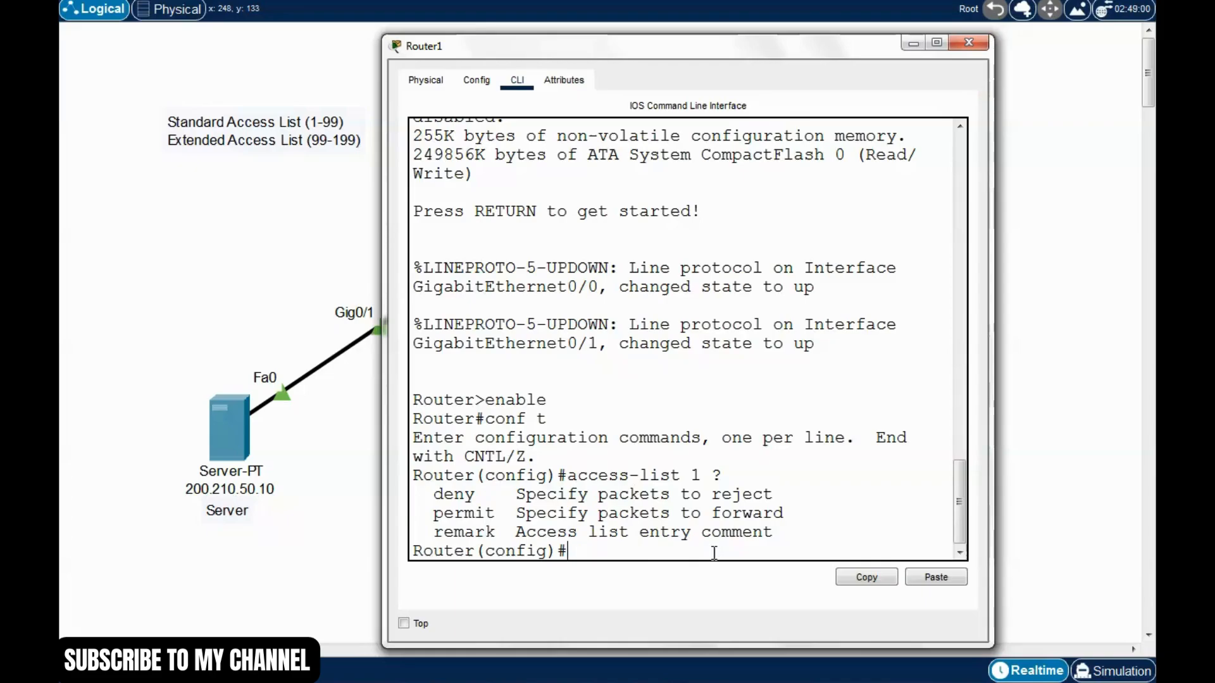
Begin an ip access-list standard command, consulting the command help for the list types and identifiers.
{"action": "type", "text": "ip access-list"}
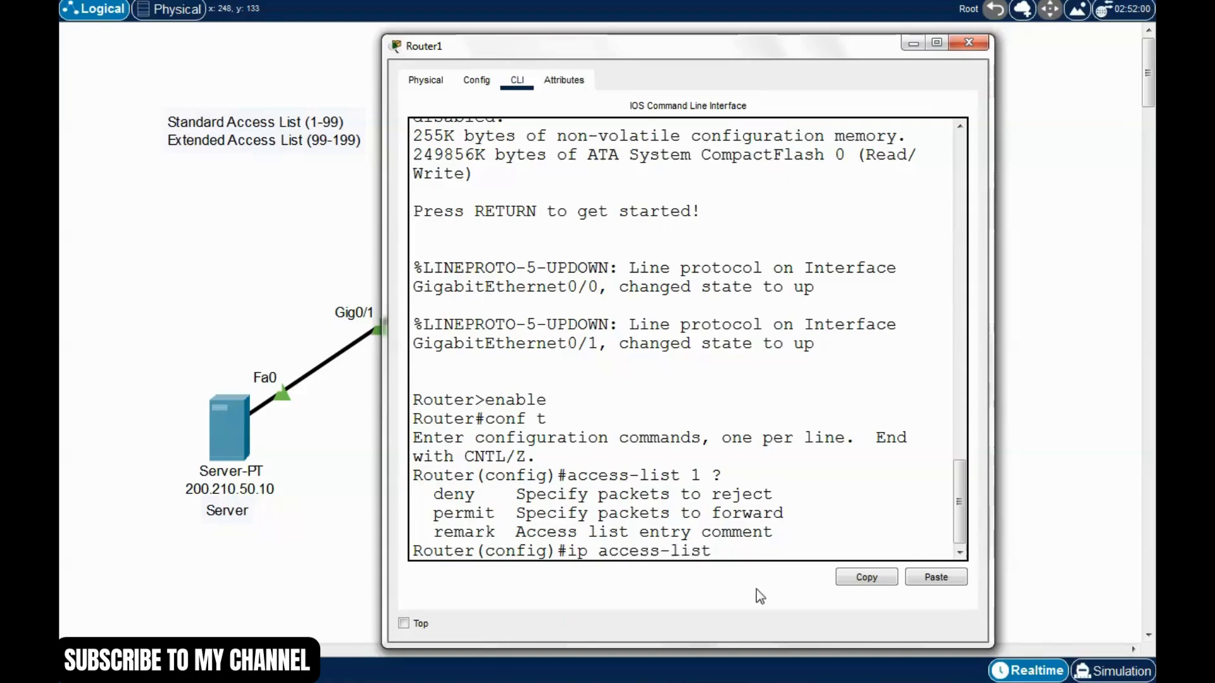
{"action": "type", "text": " ?"}
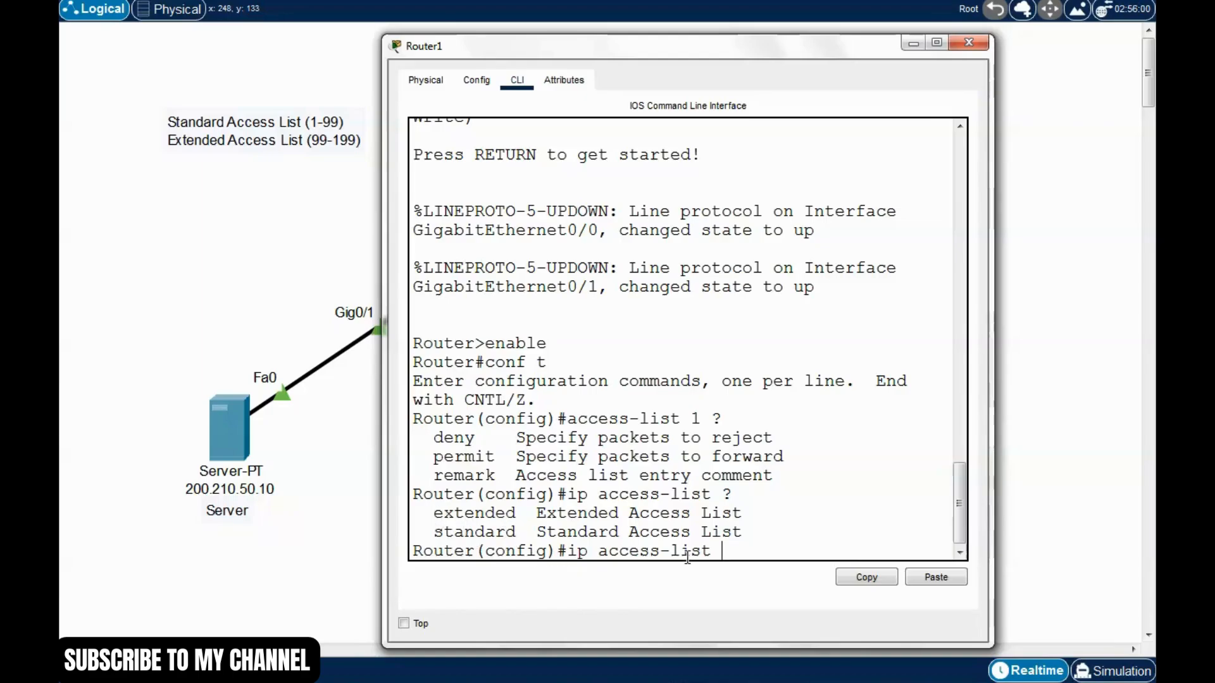
{"action": "type", "text": "standard"}
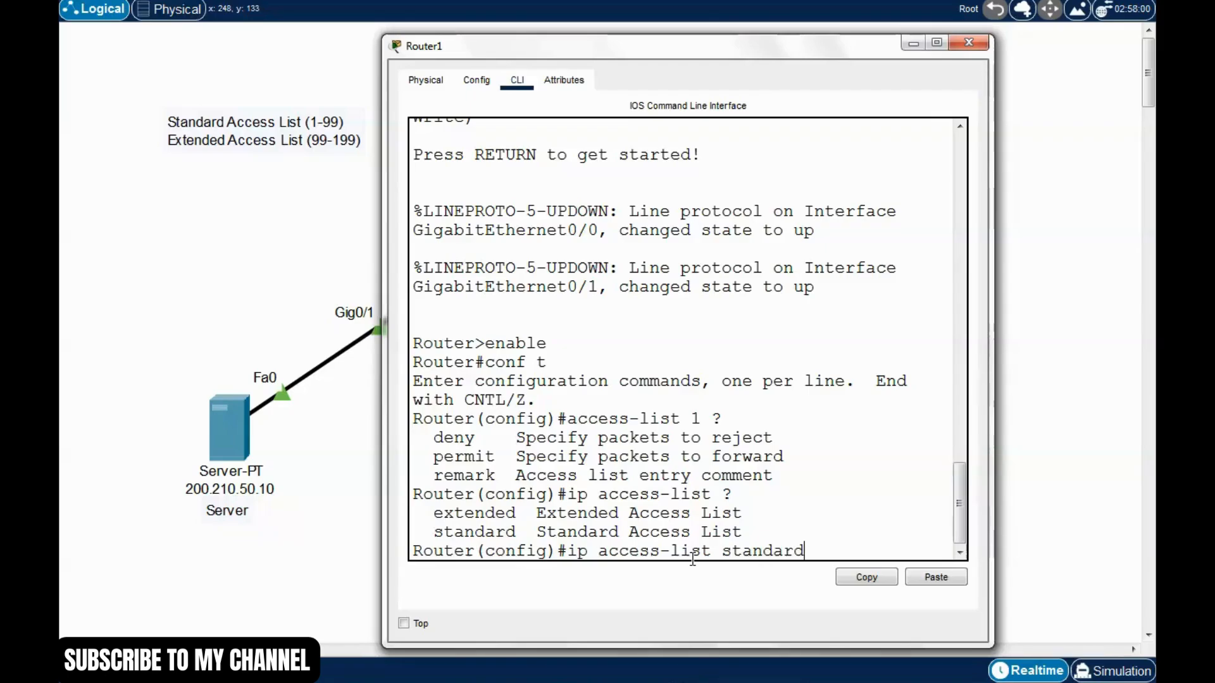
{"action": "type", "text": " ?"}
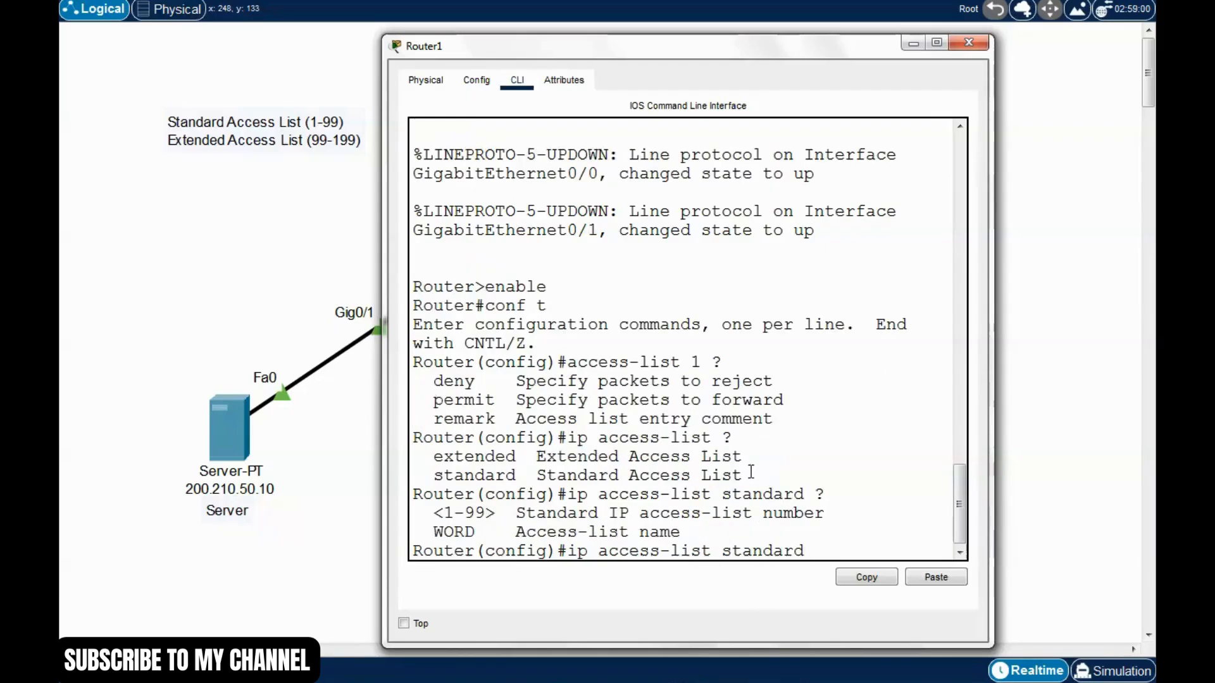
Complete the command with the name rule1 to create the standard named access list.
{"action": "left_click_drag", "start_coordinate": [764, 56], "coordinate": [783, 225]}
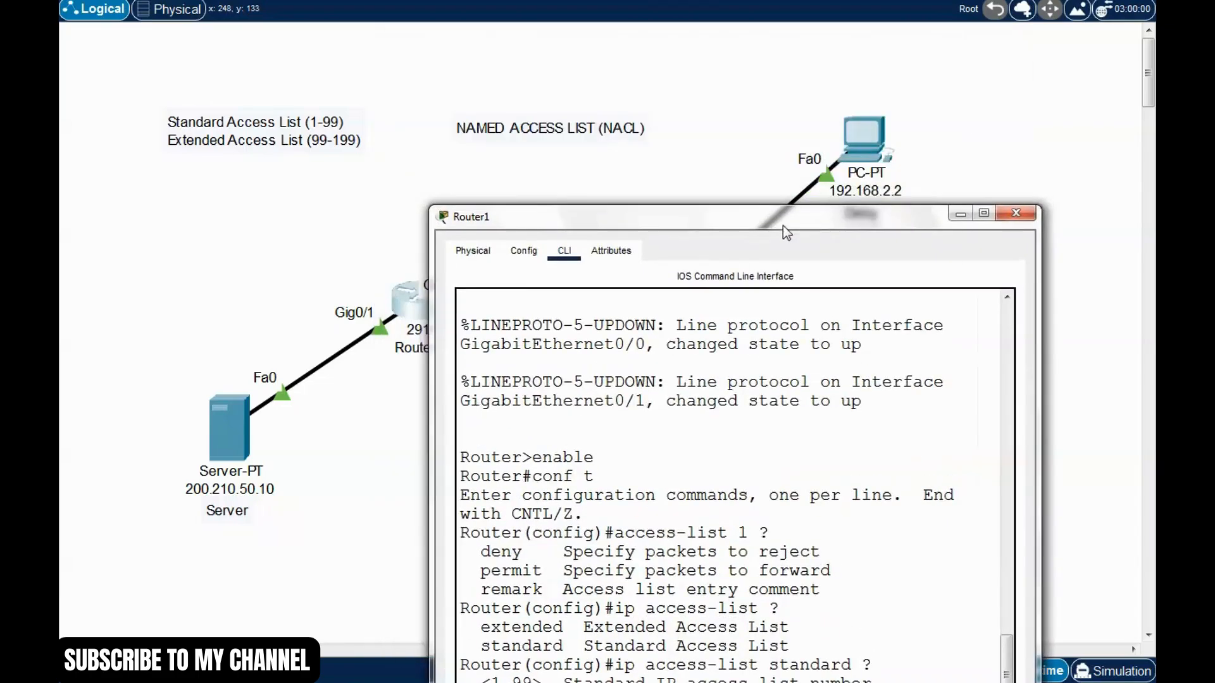
{"action": "left_click_drag", "start_coordinate": [700, 222], "coordinate": [683, 84]}
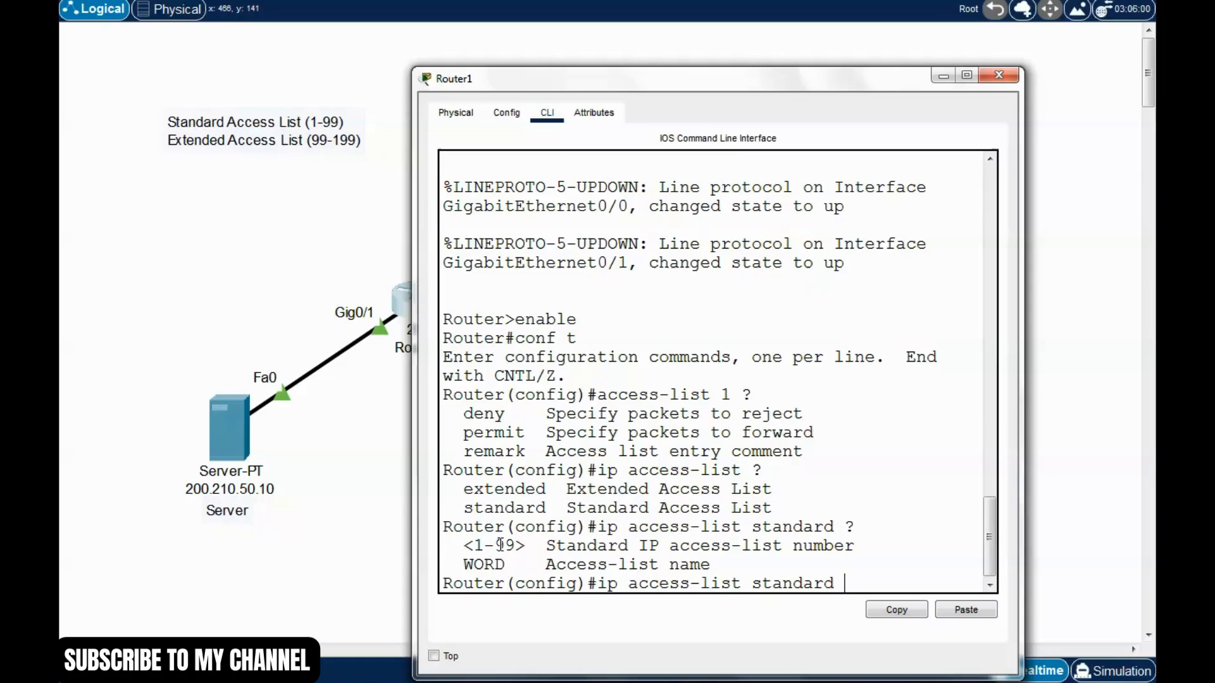
{"action": "left_click_drag", "start_coordinate": [766, 86], "coordinate": [666, 245]}
{"action": "left_click_drag", "start_coordinate": [569, 238], "coordinate": [539, 188]}
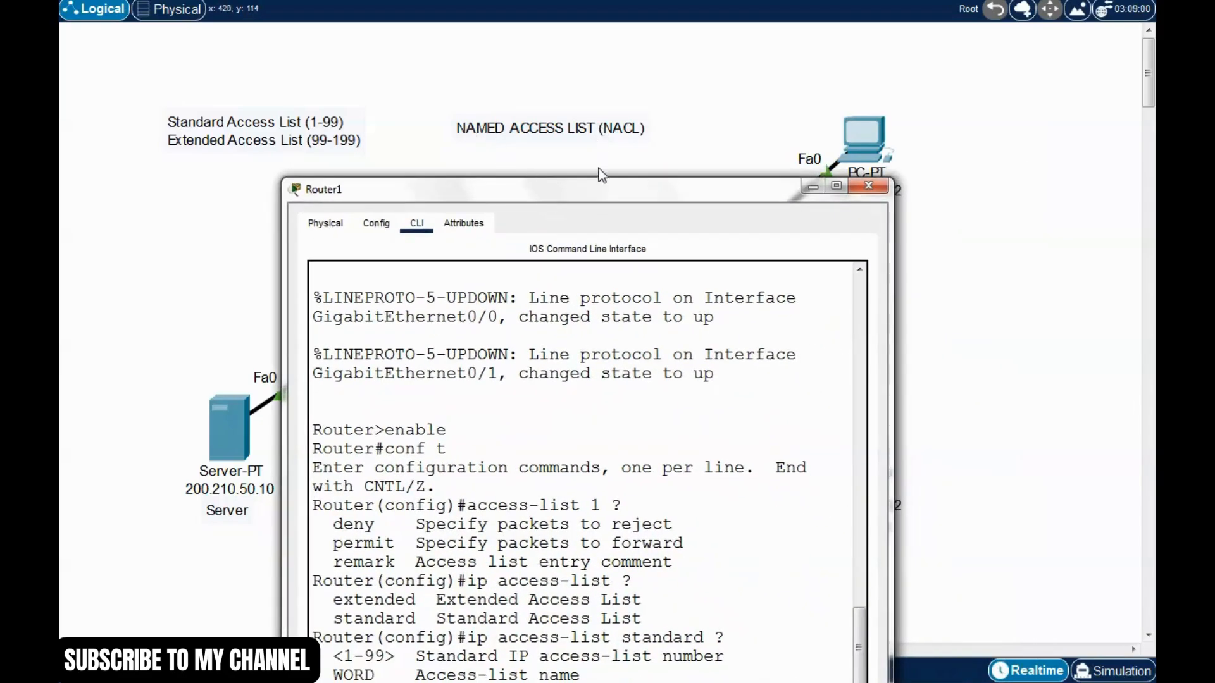
{"action": "left_click_drag", "start_coordinate": [640, 197], "coordinate": [715, 89]}
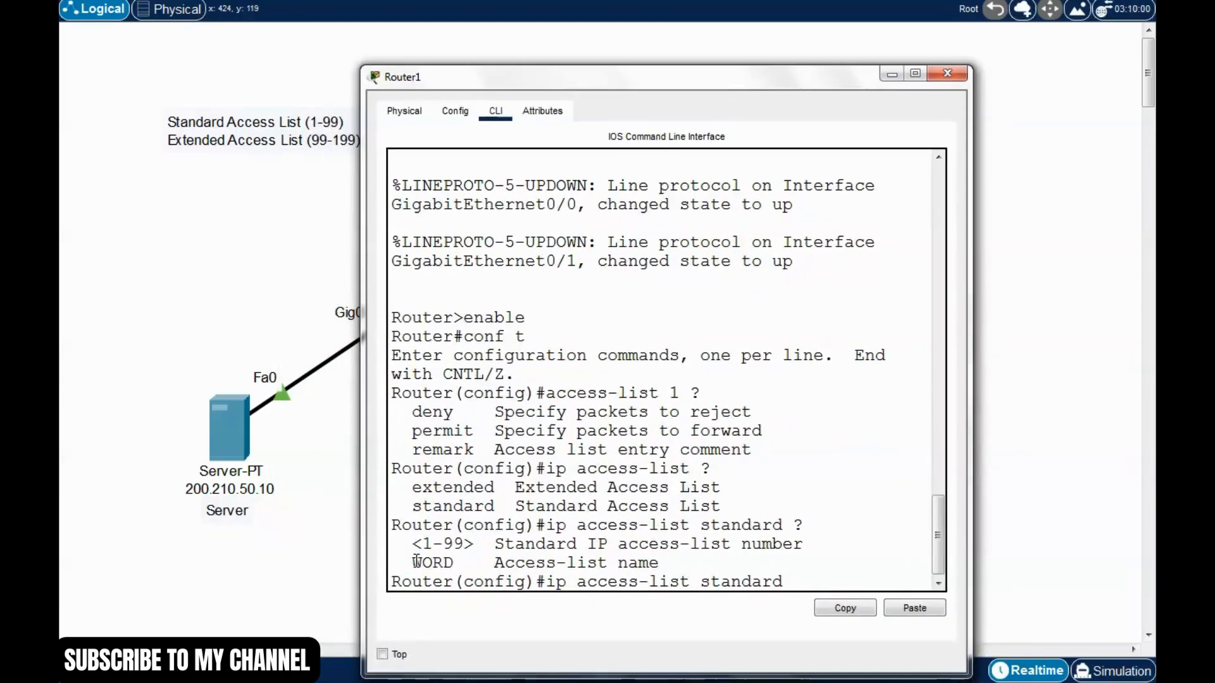
{"action": "left_click_drag", "start_coordinate": [416, 562], "coordinate": [456, 562]}
{"action": "left_click", "coordinate": [566, 581]}
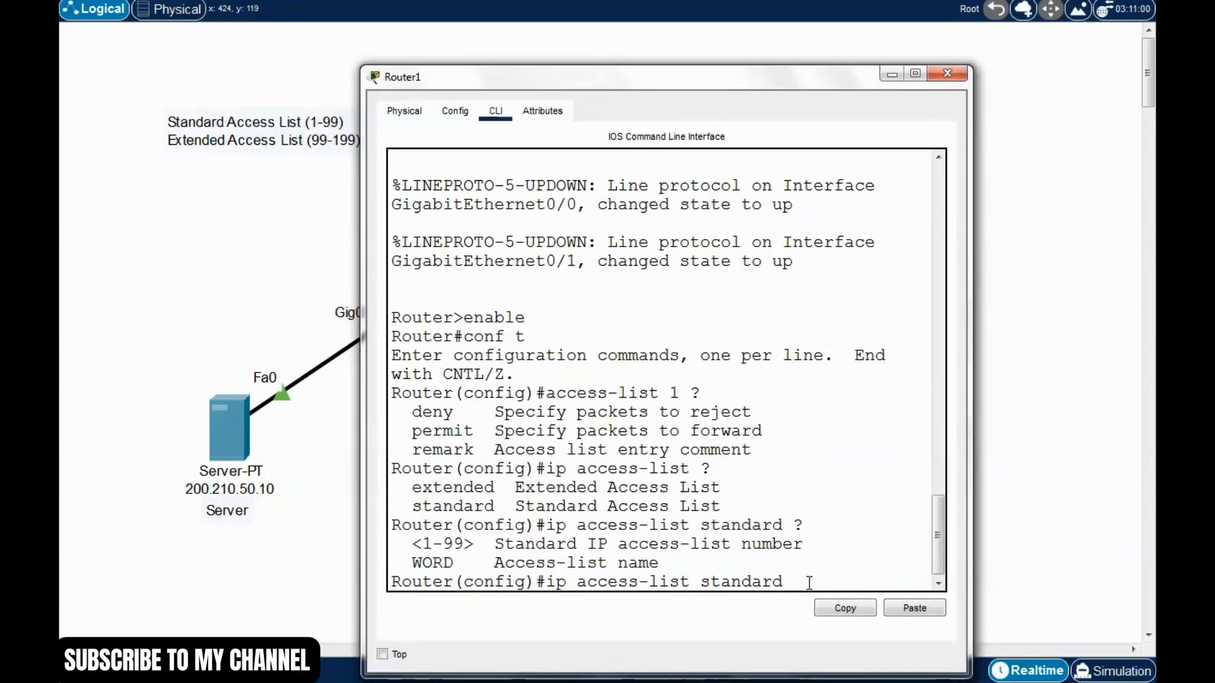
{"action": "type", "text": "ru"}
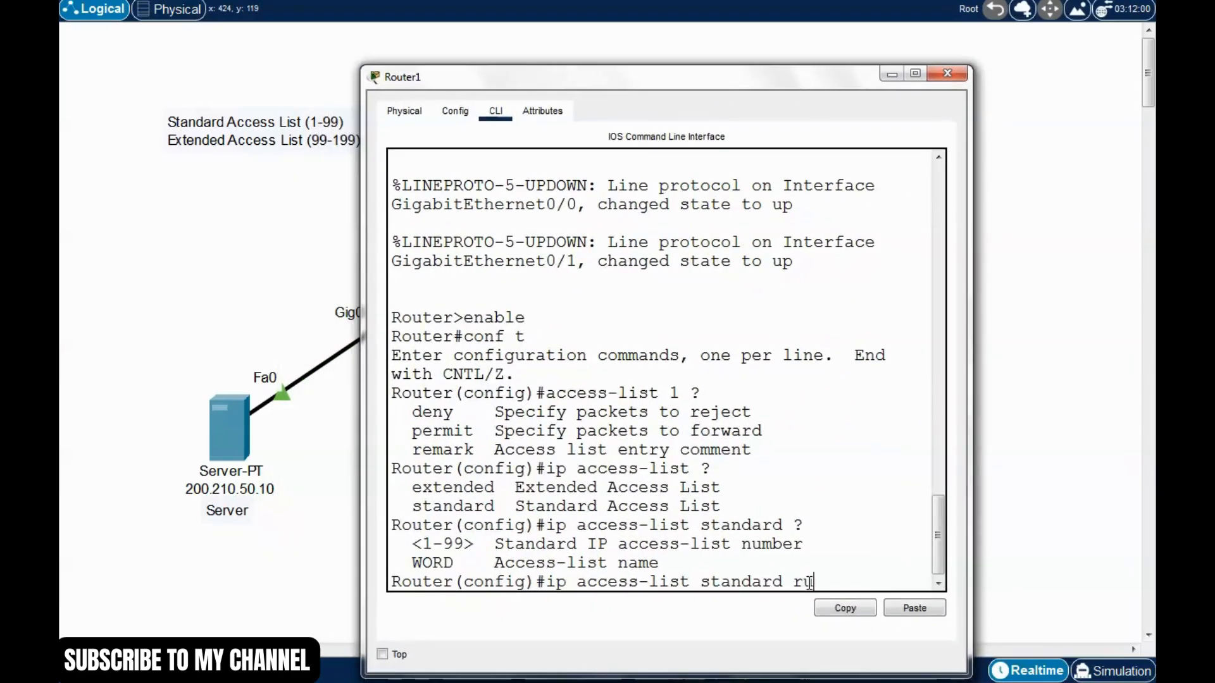
{"action": "type", "text": "le1"}
{"action": "key", "text": "Return"}
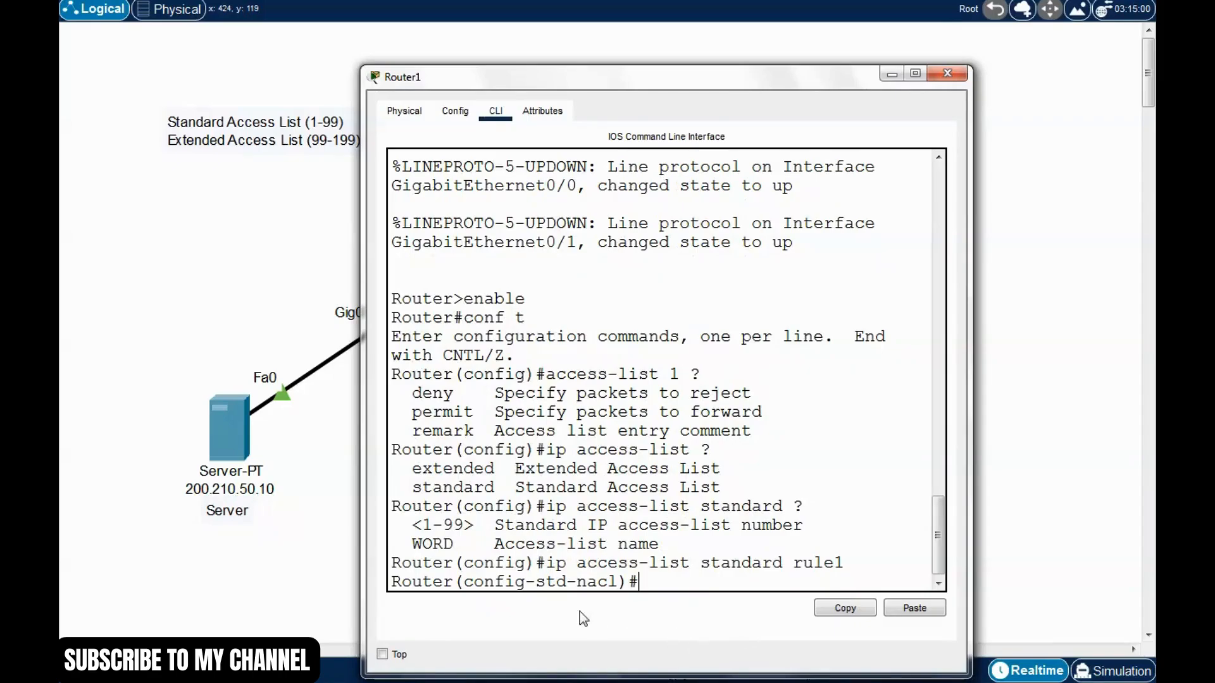
Examine the config-std-nacl prompt of the standard named access list.
{"action": "left_click_drag", "start_coordinate": [622, 585], "coordinate": [530, 562]}
{"action": "left_click", "coordinate": [489, 589]}
{"action": "left_click_drag", "start_coordinate": [456, 585], "coordinate": [580, 588]}
{"action": "left_click", "coordinate": [528, 582]}
{"action": "left_click", "coordinate": [583, 586]}
{"action": "left_click_drag", "start_coordinate": [534, 582], "coordinate": [617, 582]}
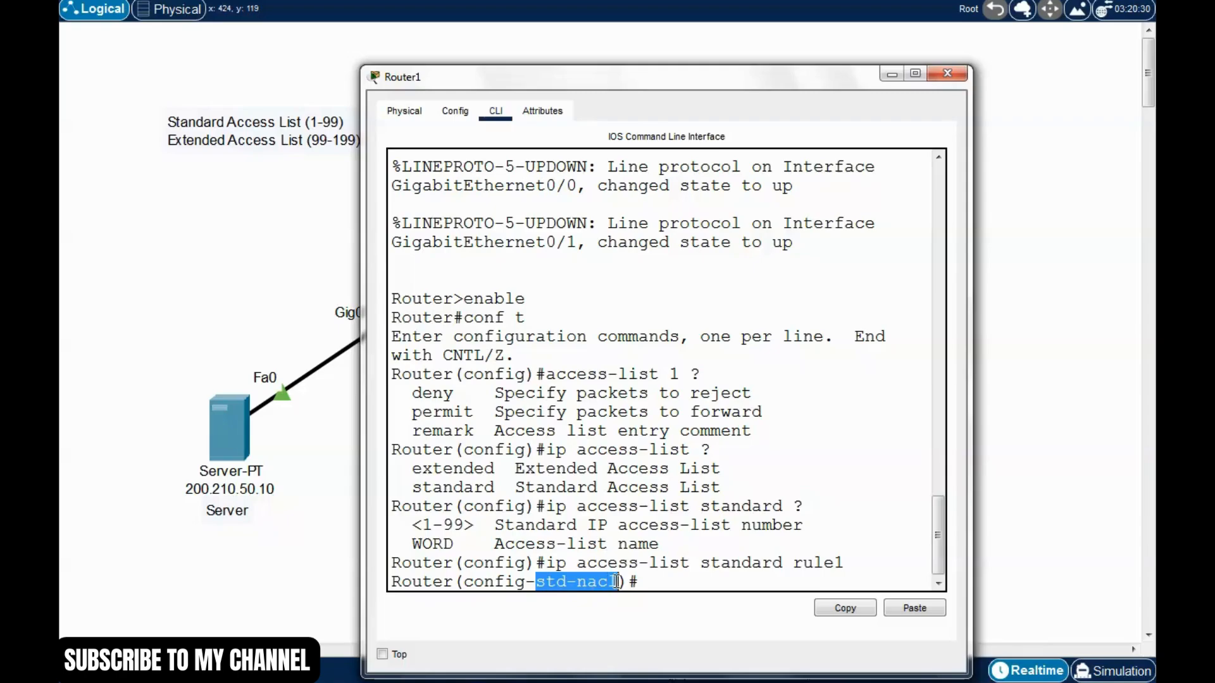
{"action": "left_click", "coordinate": [663, 579]}
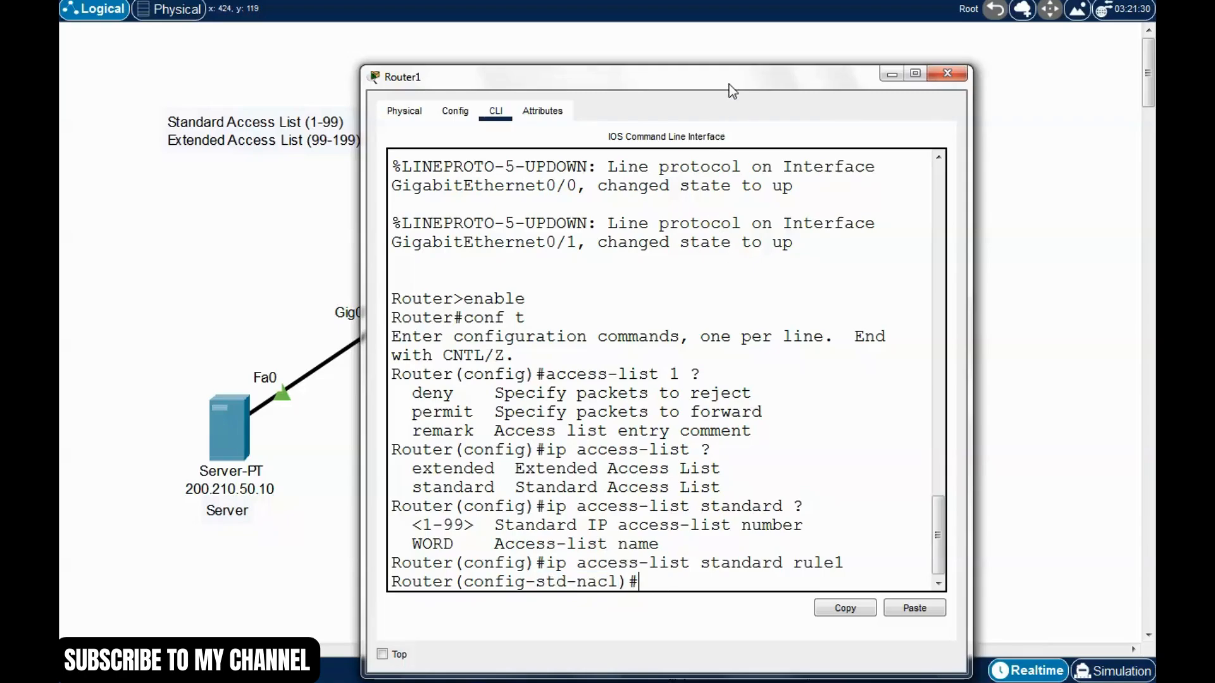
List the commands available in named access list configuration mode, and widen the Router1 window to read them.
{"action": "left_click_drag", "start_coordinate": [728, 84], "coordinate": [720, 78]}
{"action": "type", "text": "?"}
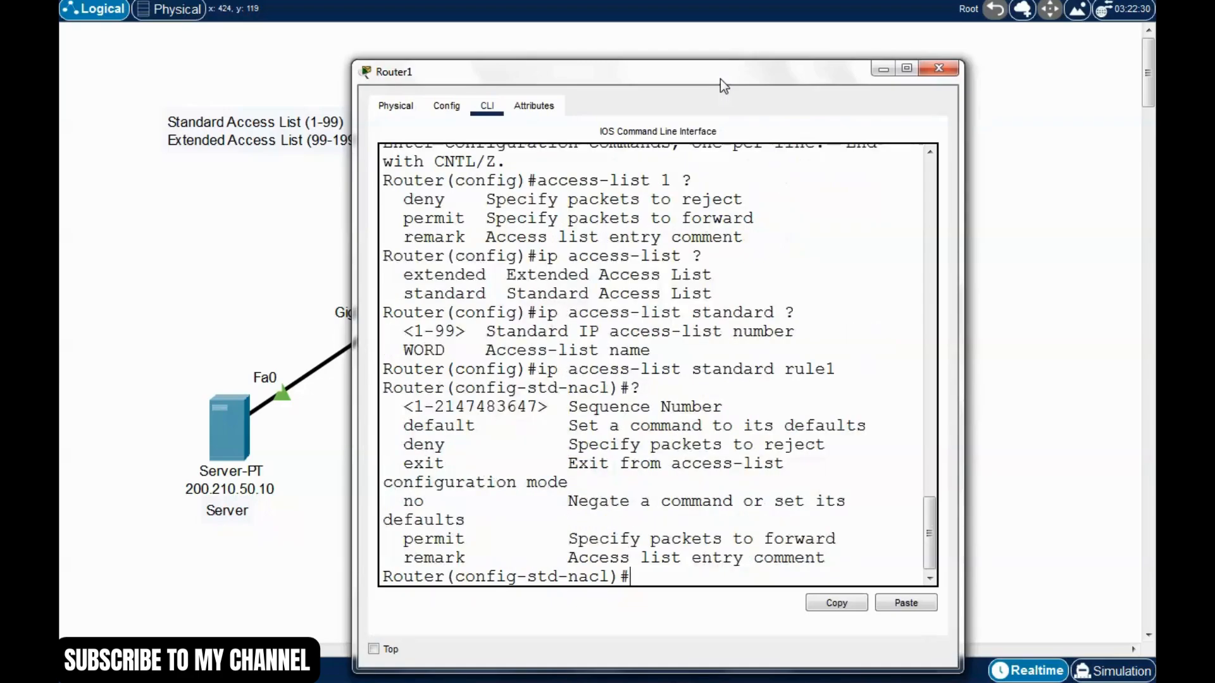
{"action": "left_click_drag", "start_coordinate": [964, 330], "coordinate": [1072, 344]}
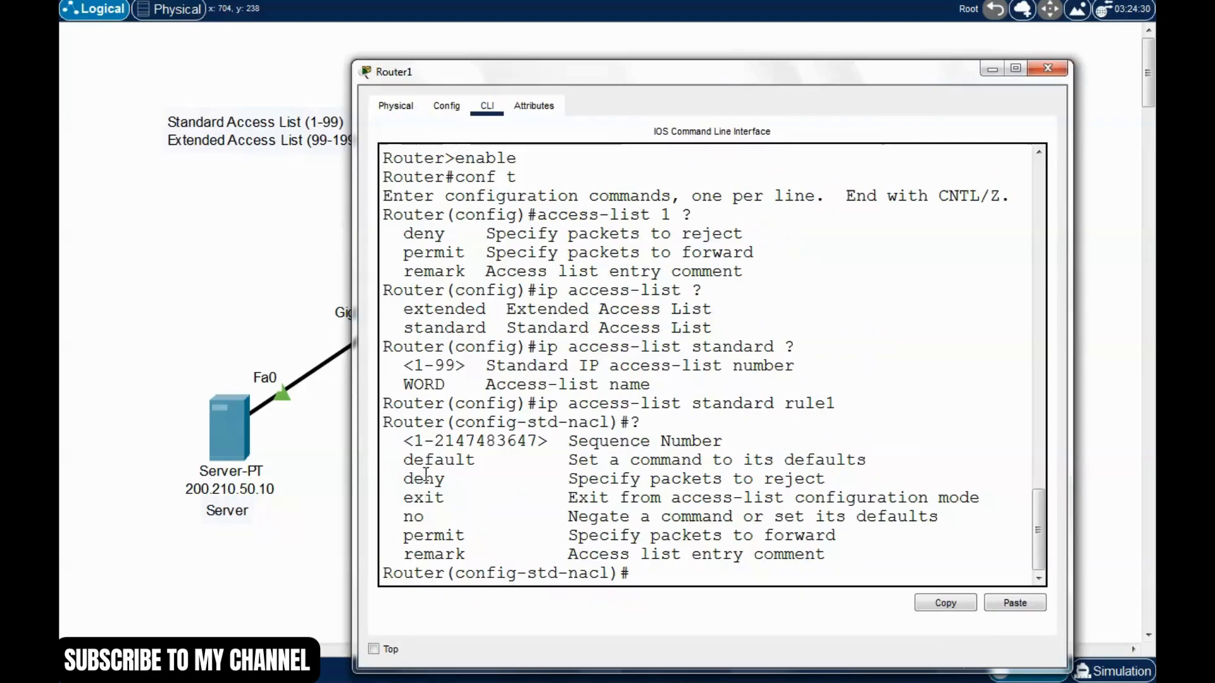
Examine the deny and permit entries in the command list, and check the two PCs' addresses in the topology.
{"action": "left_click_drag", "start_coordinate": [448, 476], "coordinate": [402, 480]}
{"action": "left_click", "coordinate": [457, 519]}
{"action": "left_click_drag", "start_coordinate": [473, 537], "coordinate": [403, 537]}
{"action": "left_click", "coordinate": [496, 535]}
{"action": "left_click_drag", "start_coordinate": [886, 75], "coordinate": [722, 501]}
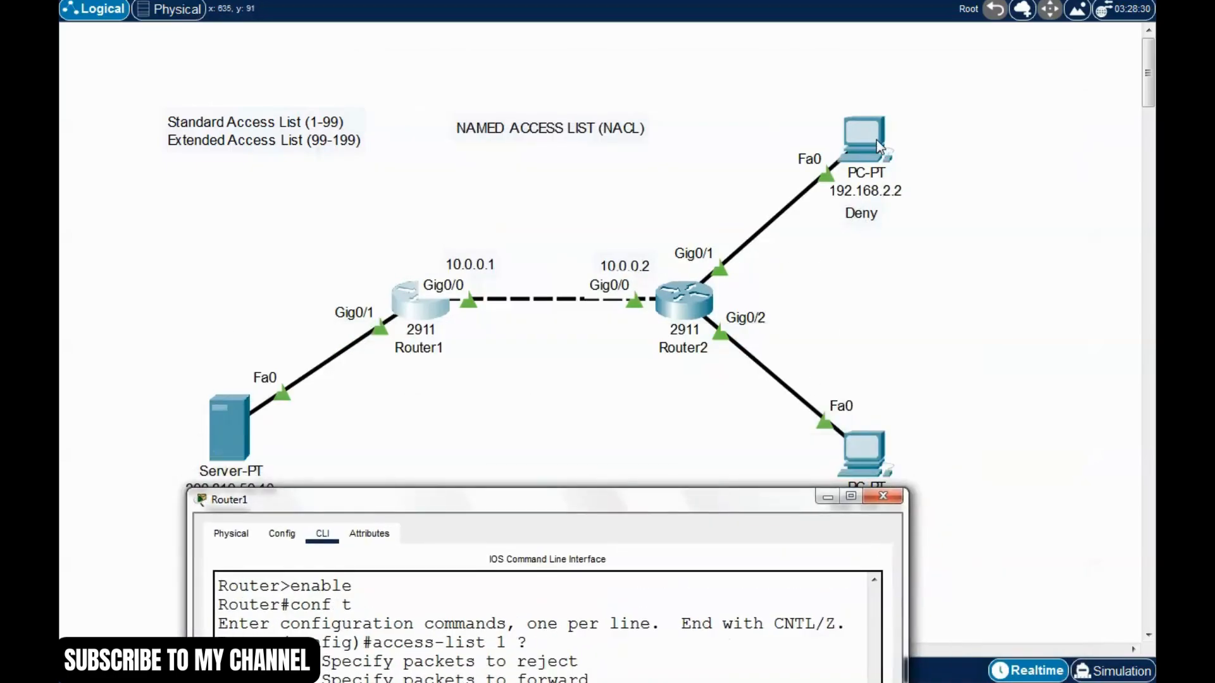
{"action": "left_click_drag", "start_coordinate": [320, 499], "coordinate": [310, 532]}
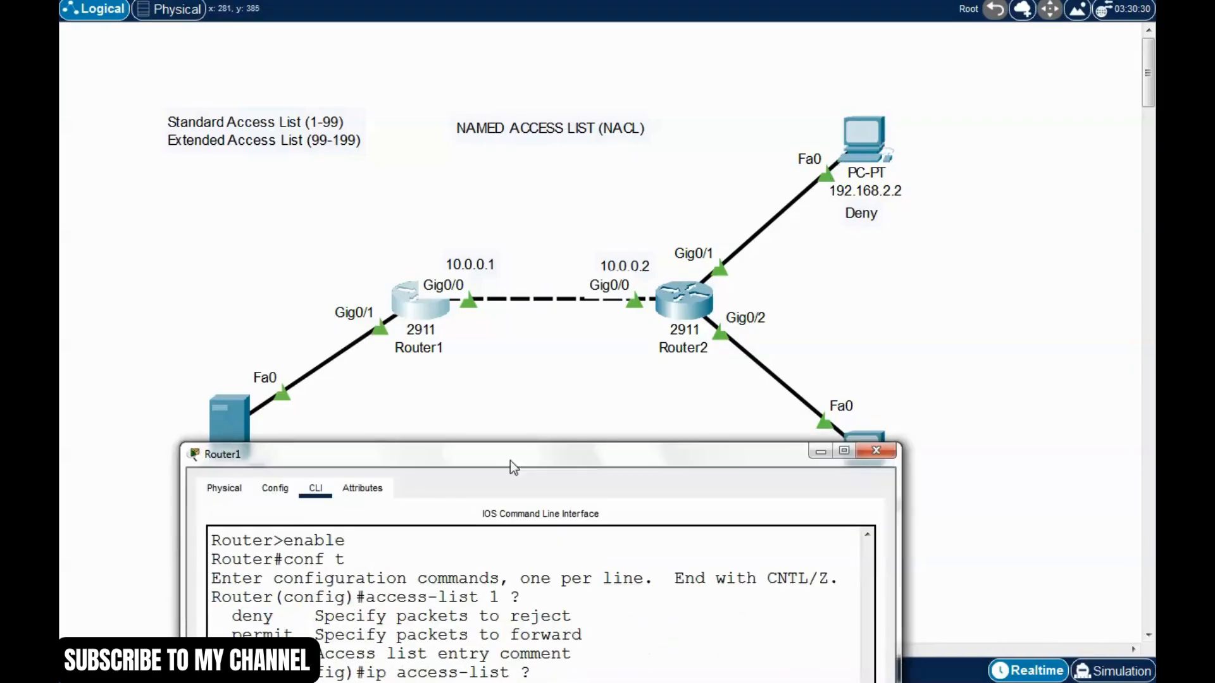
{"action": "left_click_drag", "start_coordinate": [699, 455], "coordinate": [772, 128]}
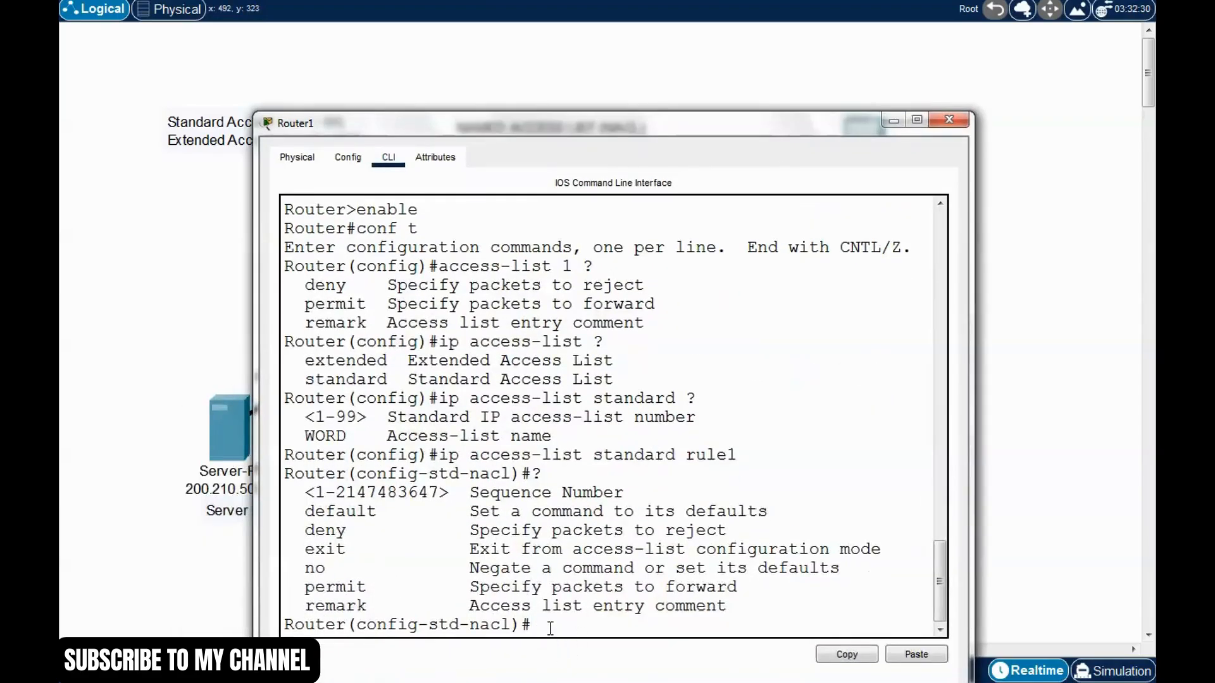
Begin a deny entry in the named access list, consulting the command help for the source address options.
{"action": "type", "text": "deny ?"}
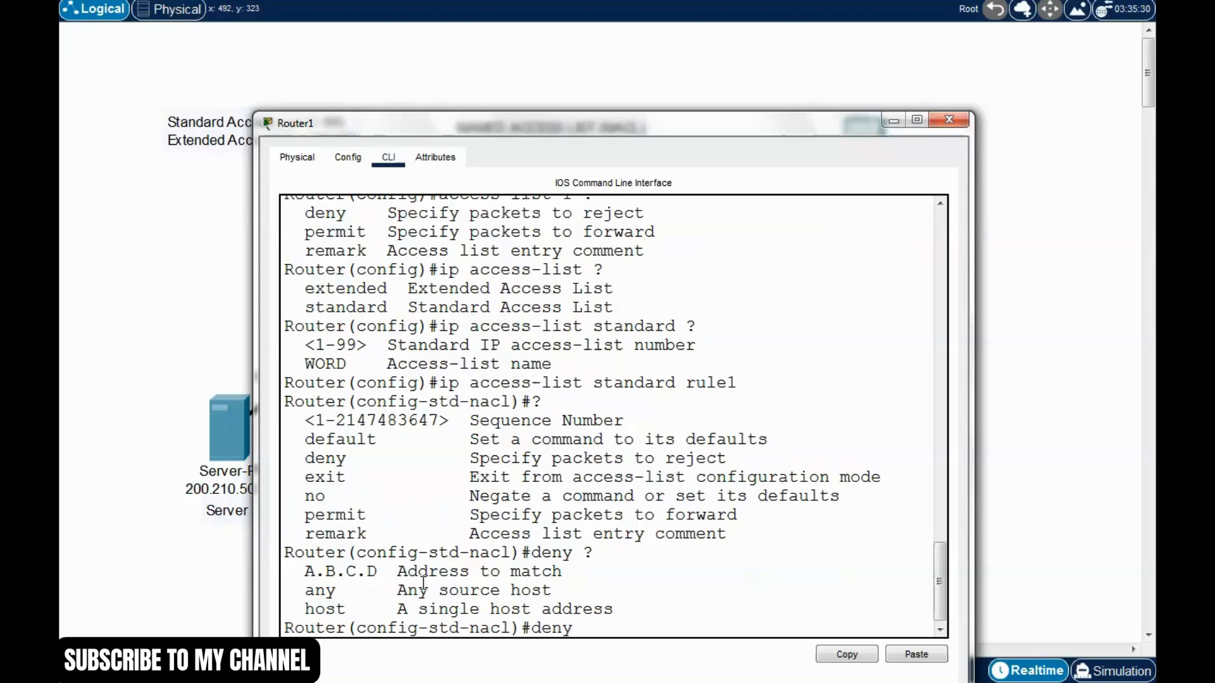
{"action": "left_click_drag", "start_coordinate": [305, 571], "coordinate": [415, 572]}
{"action": "left_click", "coordinate": [347, 607]}
{"action": "left_click_drag", "start_coordinate": [297, 592], "coordinate": [349, 590]}
{"action": "left_click", "coordinate": [355, 607]}
{"action": "left_click_drag", "start_coordinate": [301, 607], "coordinate": [613, 609]}
{"action": "left_click", "coordinate": [388, 607]}
{"action": "left_click_drag", "start_coordinate": [312, 573], "coordinate": [380, 574]}
{"action": "left_click", "coordinate": [349, 574]}
{"action": "left_click_drag", "start_coordinate": [857, 127], "coordinate": [863, 414]}
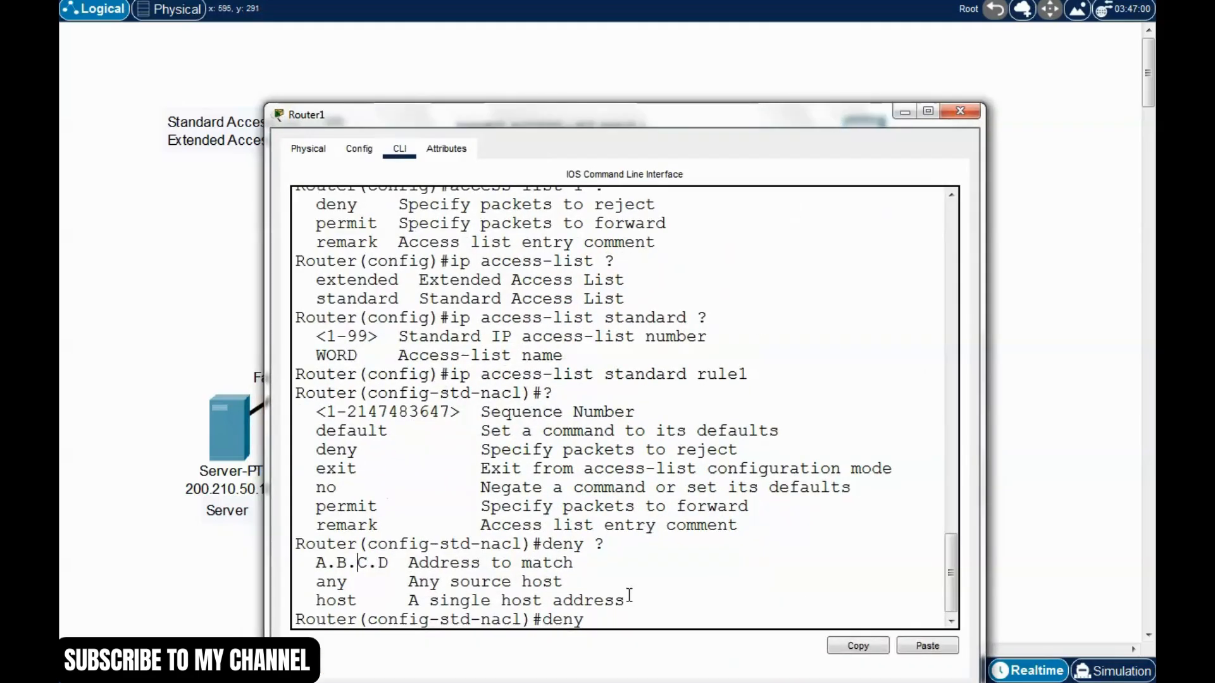
Add source network 192.168.2.0 to the deny entry and consult the command help for what follows the address.
{"action": "type", "text": "192.168.2.0"}
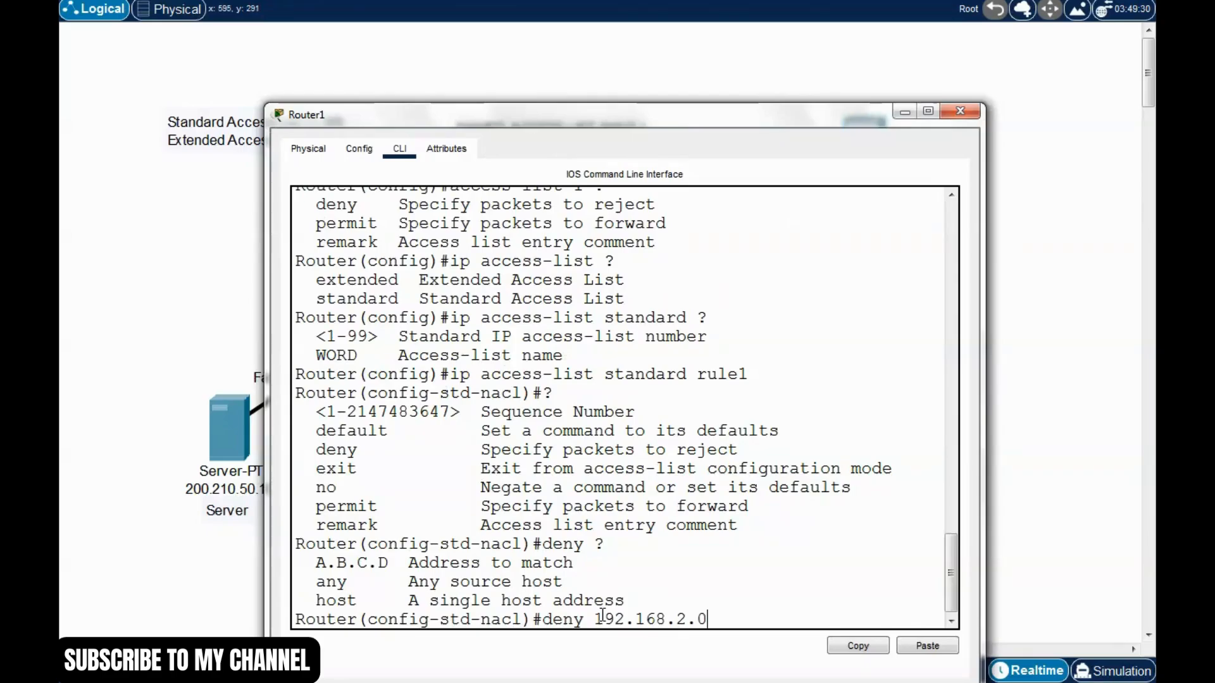
{"action": "type", "text": " ?"}
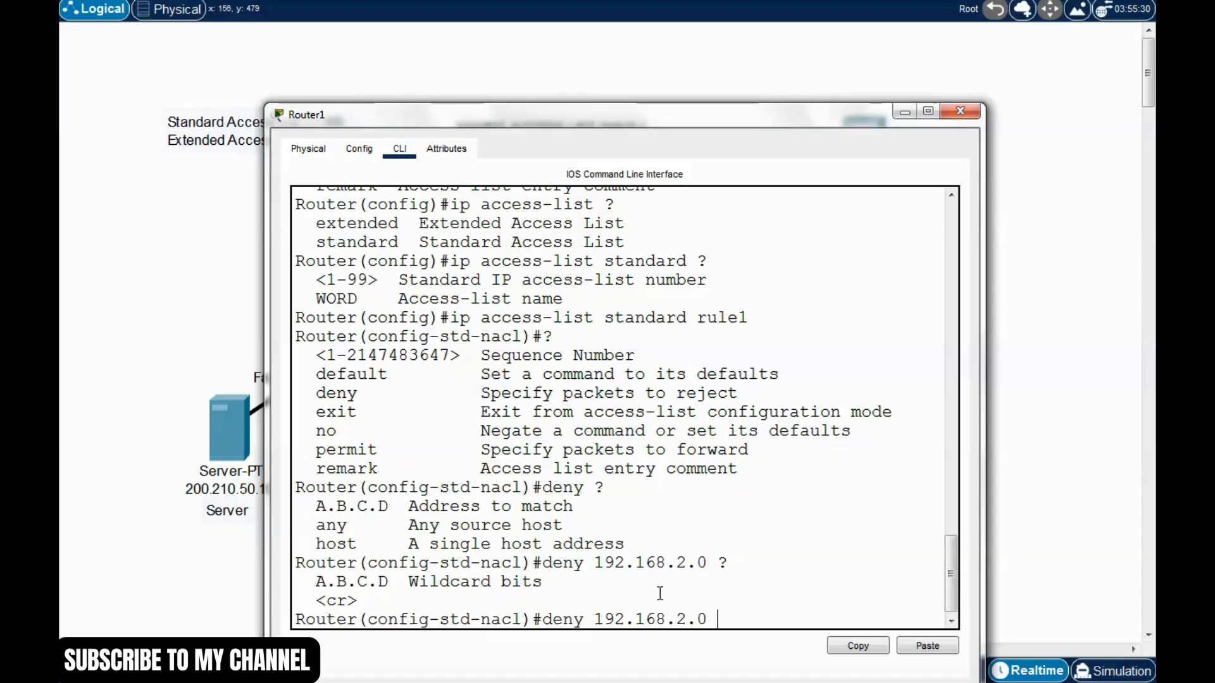
{"action": "left_click_drag", "start_coordinate": [785, 120], "coordinate": [775, 110]}
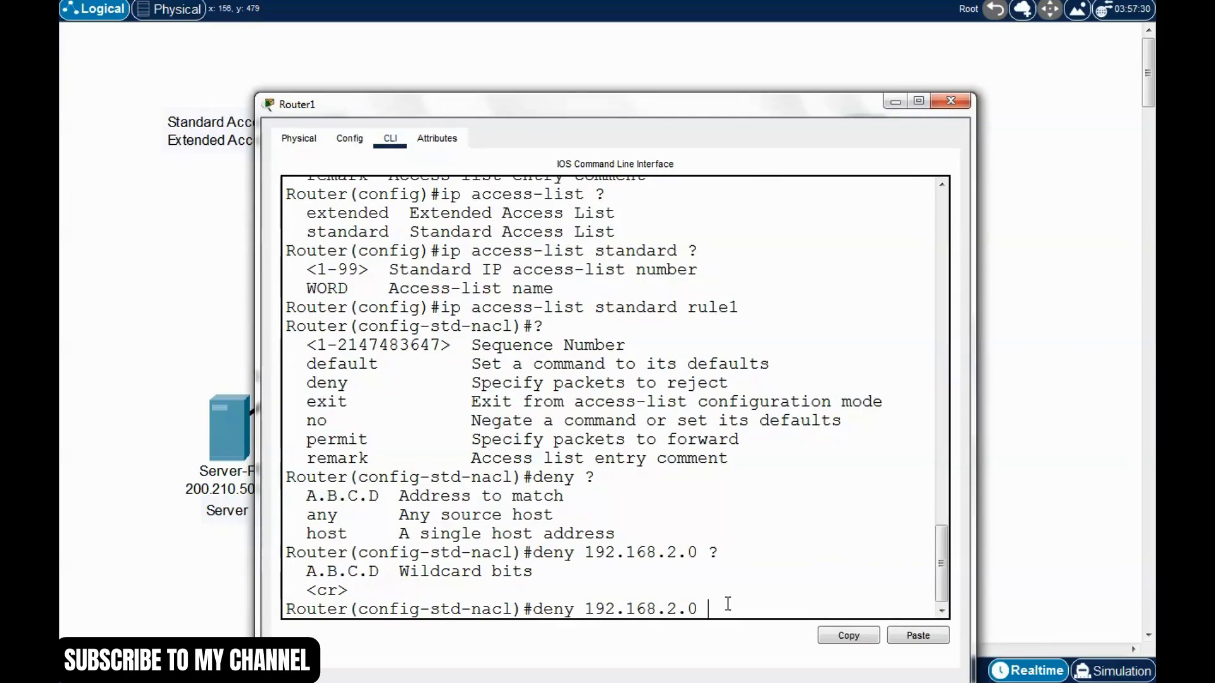
{"action": "type", "text": "255.255.255.0"}
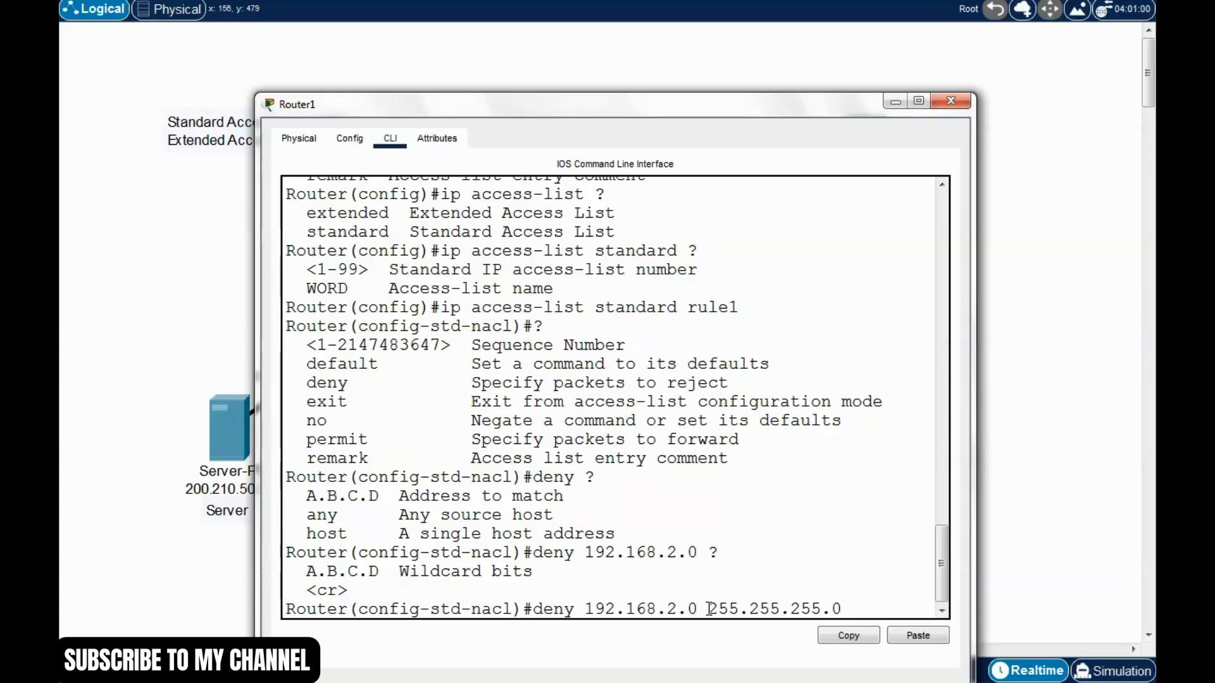
{"action": "left_click_drag", "start_coordinate": [708, 612], "coordinate": [838, 608]}
{"action": "left_click", "coordinate": [773, 608]}
{"action": "left_click", "coordinate": [851, 600]}
{"action": "key", "text": "BackSpace"}
{"action": "key", "text": "BackSpace"}
{"action": "key", "text": "BackSpace"}
{"action": "key", "text": "BackSpace"}
{"action": "key", "text": "BackSpace"}
{"action": "key", "text": "BackSpace"}
{"action": "key", "text": "BackSpace"}
{"action": "key", "text": "BackSpace"}
{"action": "key", "text": "BackSpace"}
{"action": "key", "text": "BackSpace"}
{"action": "key", "text": "BackSpace"}
{"action": "key", "text": "BackSpace"}
{"action": "key", "text": "BackSpace"}
Complete the deny entry for network 192.168.2.0 with wildcard mask 0.0.0.255, checking the help before submitting it.
{"action": "type", "text": "0.0"}
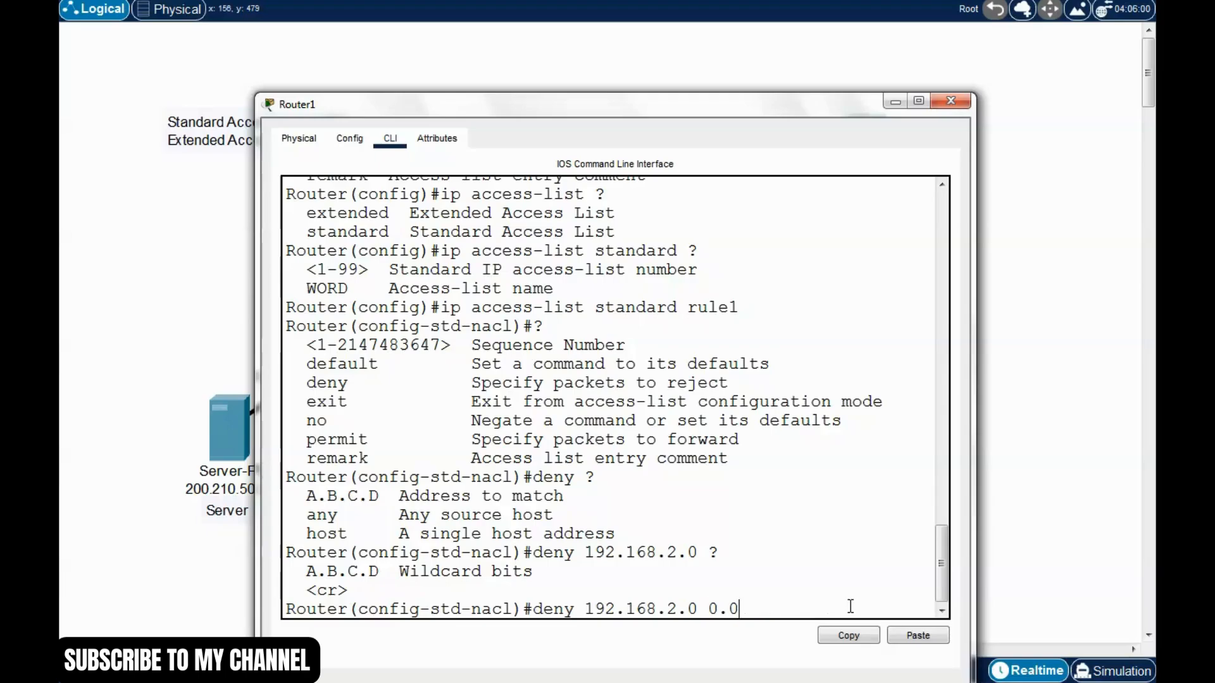
{"action": "type", "text": ".0.255 ?"}
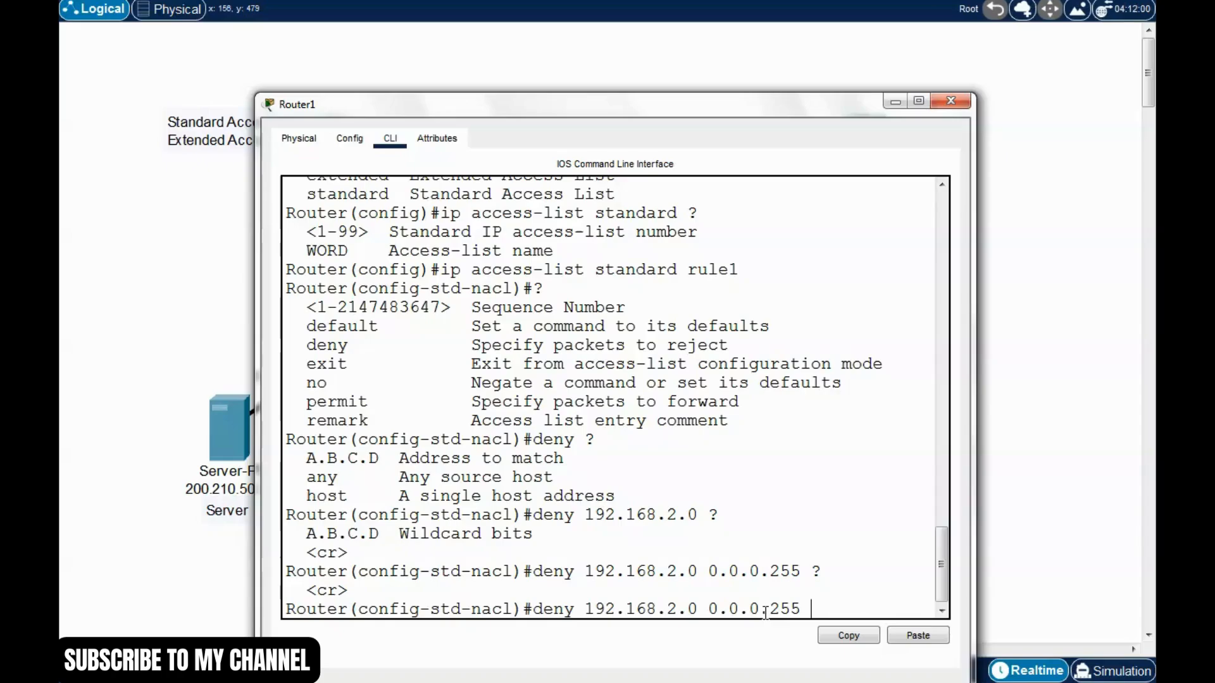
{"action": "left_click_drag", "start_coordinate": [816, 109], "coordinate": [822, 103]}
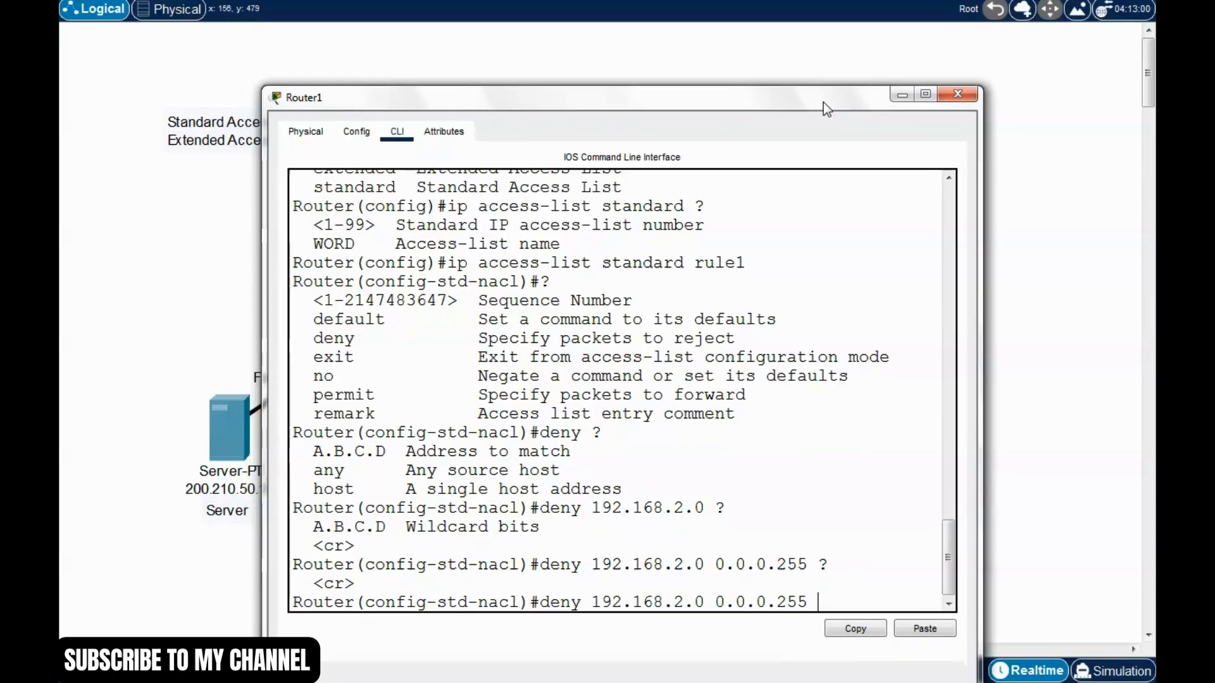
{"action": "key", "text": "Return"}
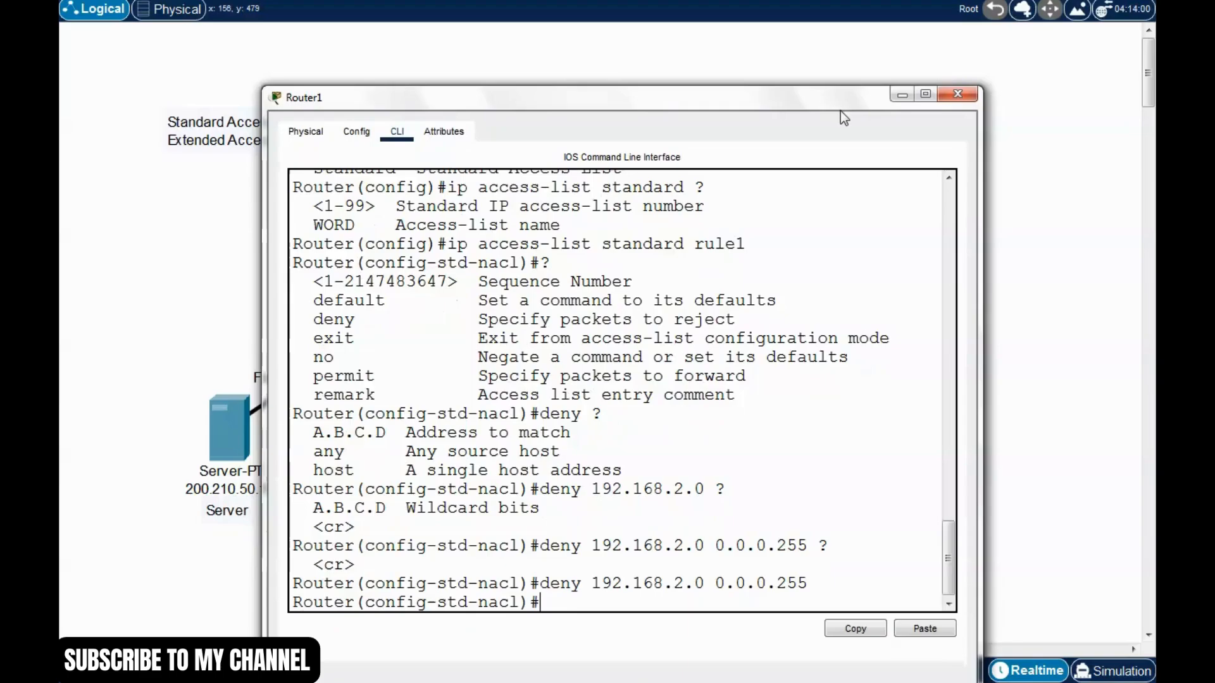
Begin a permit entry with the host option, consulting the command help for the source options and host address.
{"action": "left_click_drag", "start_coordinate": [838, 91], "coordinate": [822, 584]}
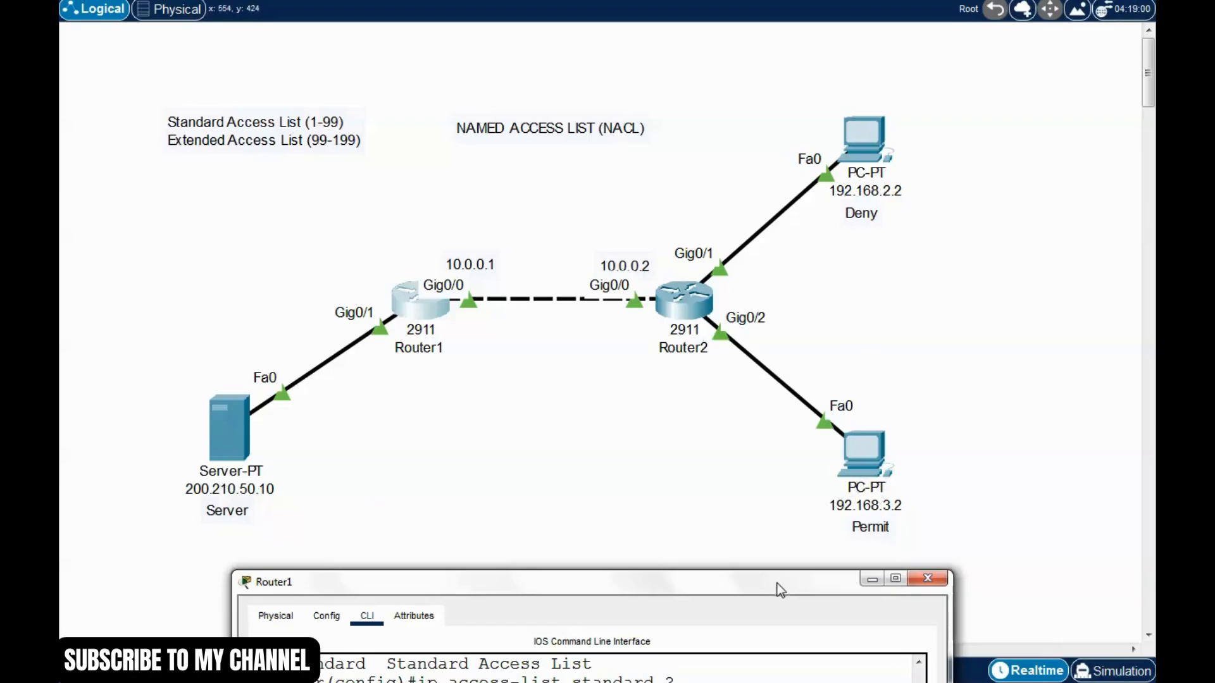
{"action": "left_click_drag", "start_coordinate": [777, 583], "coordinate": [777, 121]}
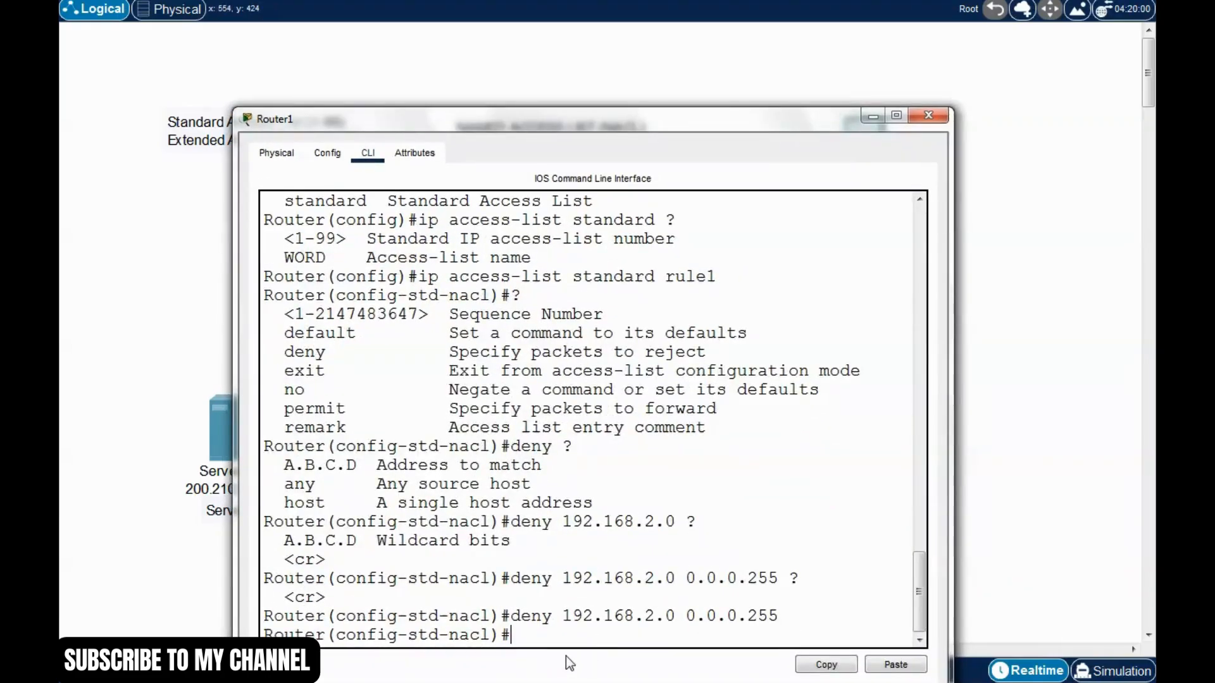
{"action": "type", "text": "per"}
{"action": "type", "text": "?"}
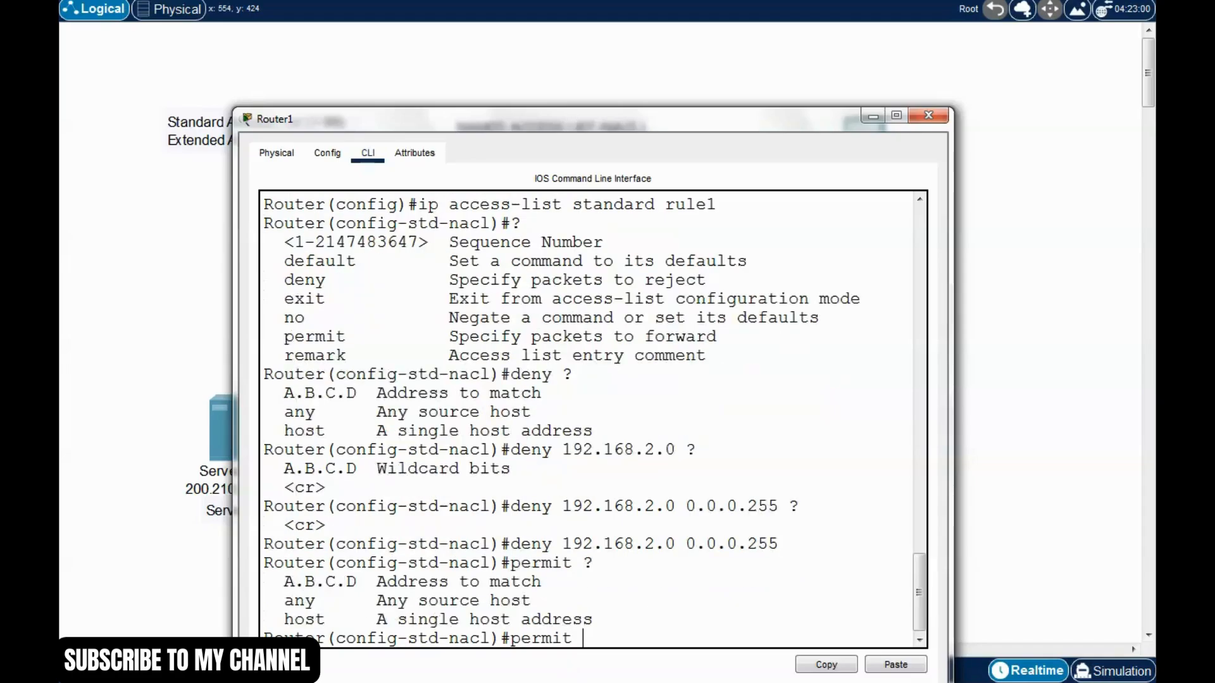
{"action": "left_click_drag", "start_coordinate": [326, 623], "coordinate": [285, 623]}
{"action": "left_click", "coordinate": [339, 631]}
{"action": "left_click", "coordinate": [583, 640]}
{"action": "type", "text": "host ?"}
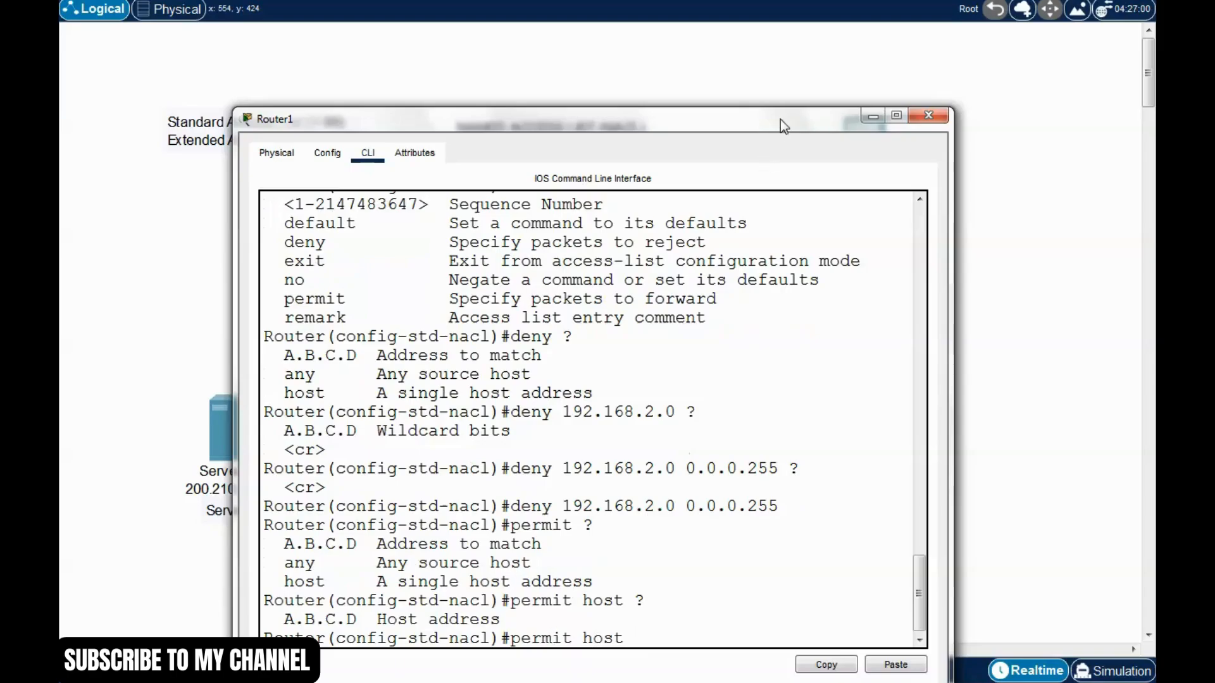
Complete the permit host entry with the permitted PC's address, 192.168.3.2, and submit it.
{"action": "left_click_drag", "start_coordinate": [780, 120], "coordinate": [814, 547]}
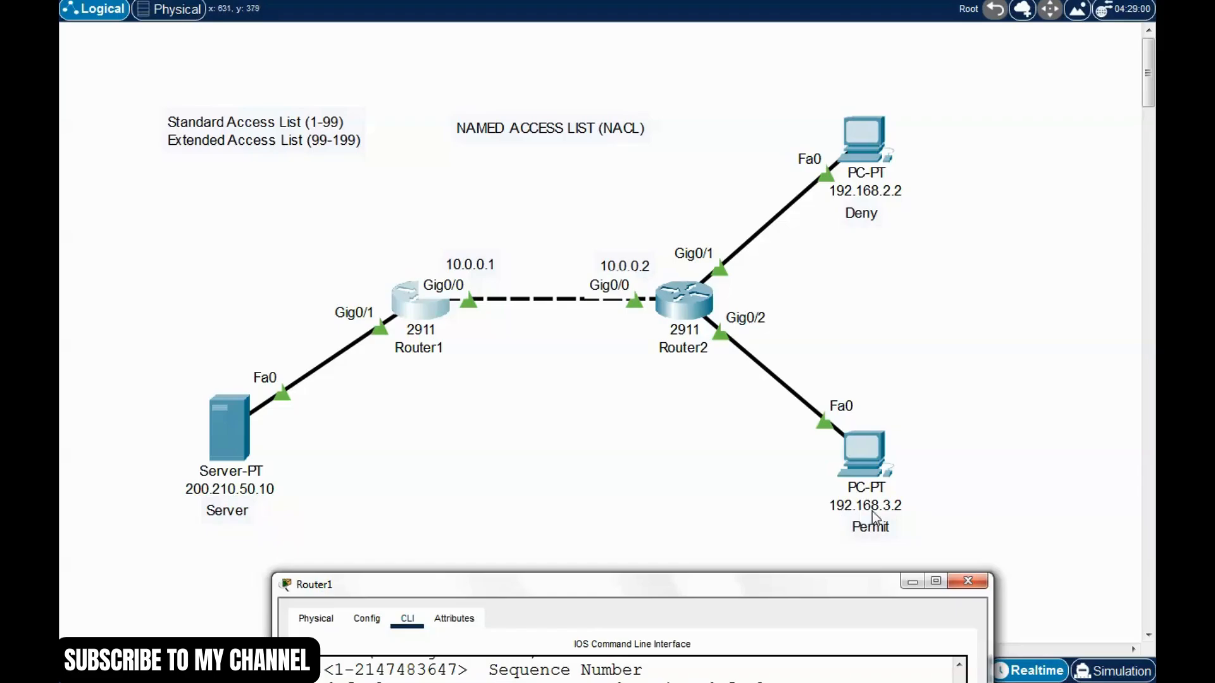
{"action": "left_click_drag", "start_coordinate": [854, 583], "coordinate": [803, 58]}
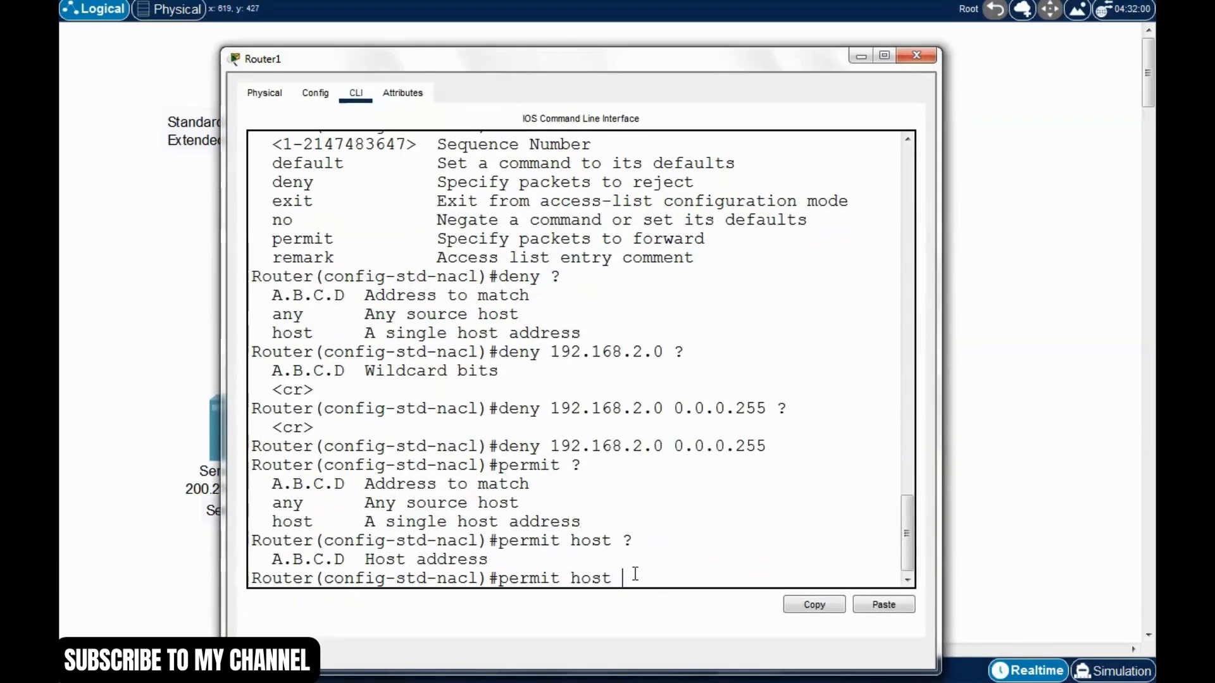
{"action": "type", "text": "192.168.3.2"}
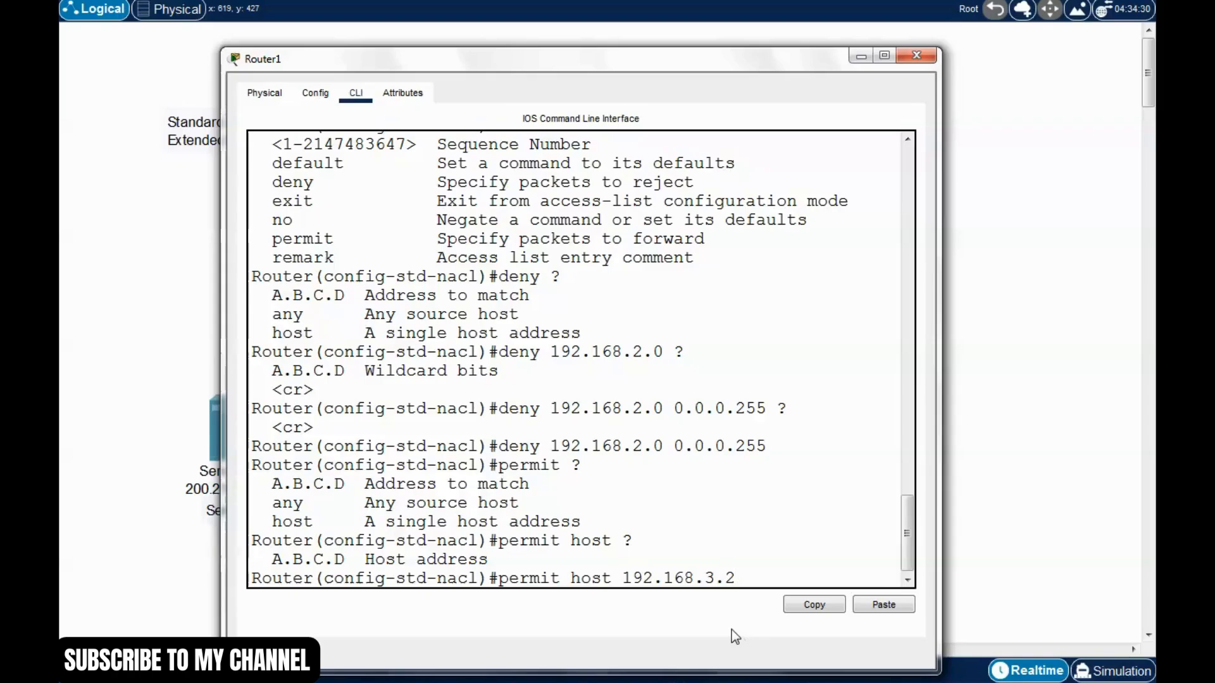
{"action": "type", "text": " ?"}
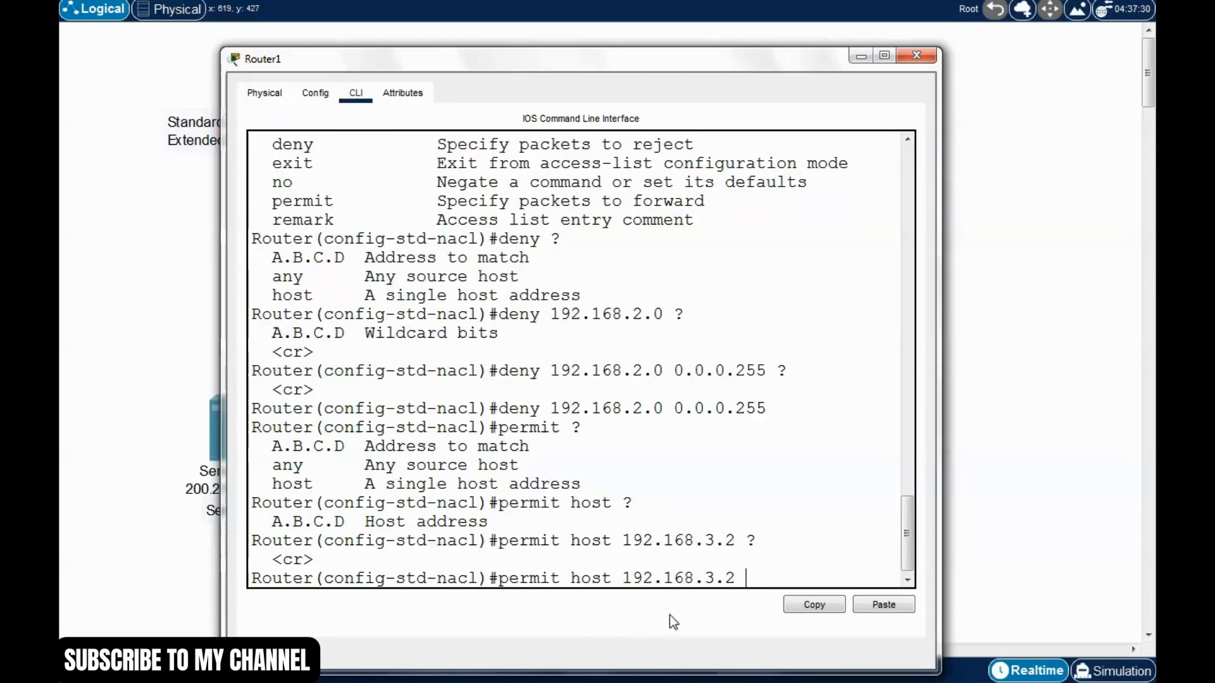
{"action": "left_click_drag", "start_coordinate": [708, 76], "coordinate": [720, 79]}
{"action": "left_click_drag", "start_coordinate": [749, 580], "coordinate": [518, 581]}
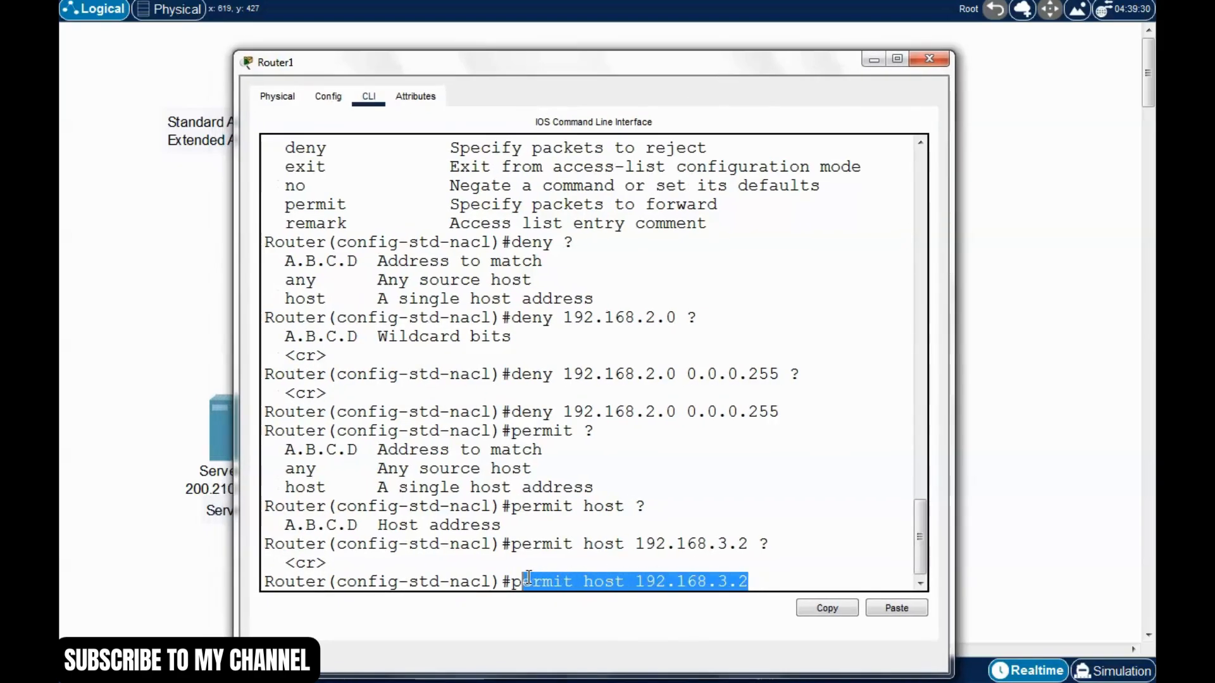
{"action": "left_click", "coordinate": [759, 581]}
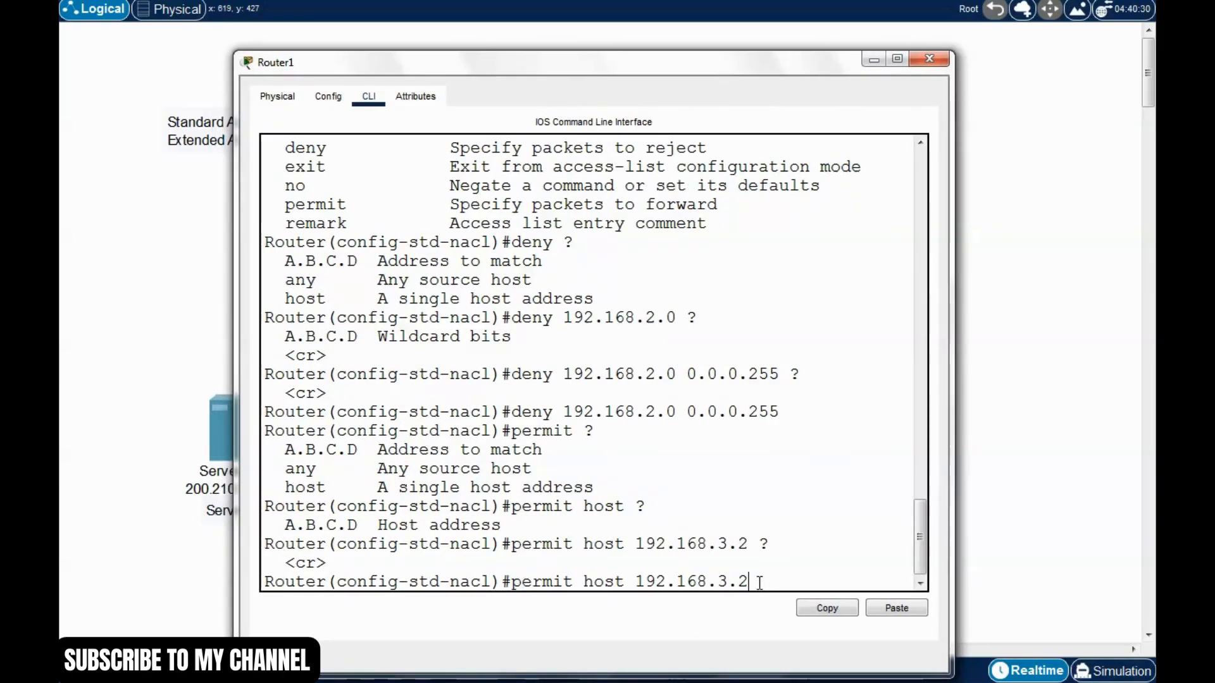
{"action": "key", "text": "Return"}
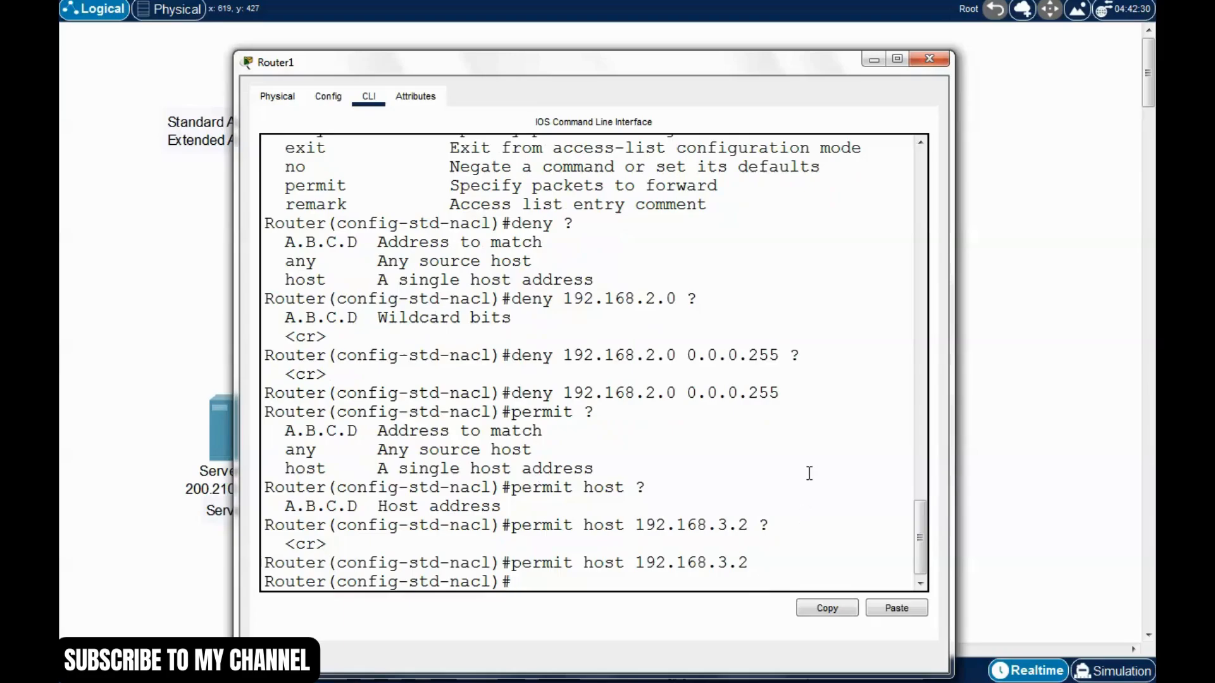
Leave configuration mode and save the router's configuration with the write command.
{"action": "key", "text": "ctrl+z"}
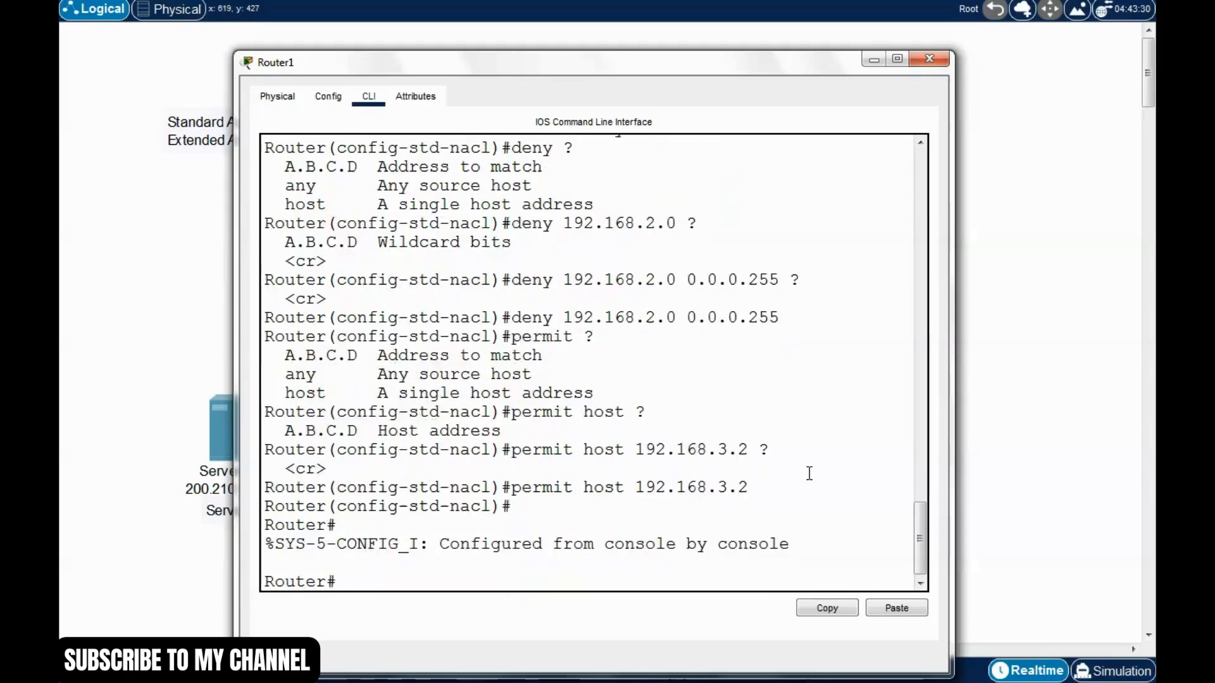
{"action": "type", "text": "write"}
{"action": "key", "text": "Return"}
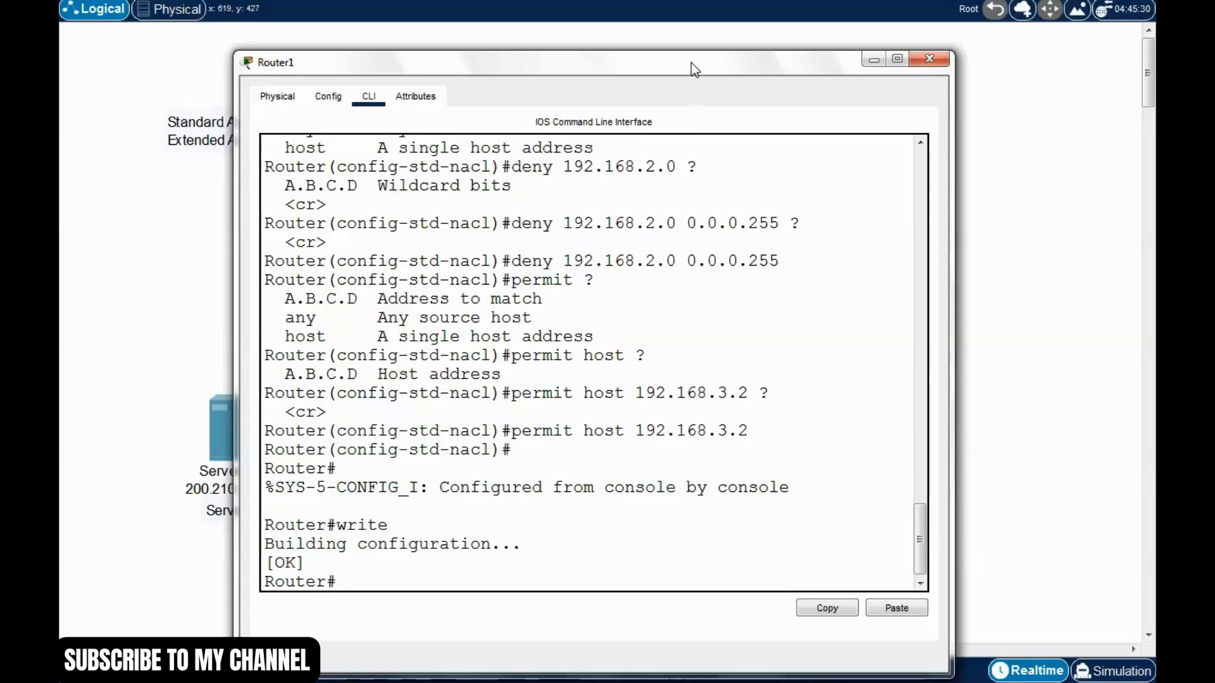
Enter global configuration mode and open interface g0/1, the Router1 port facing the server, for configuration.
{"action": "left_click_drag", "start_coordinate": [691, 63], "coordinate": [662, 586]}
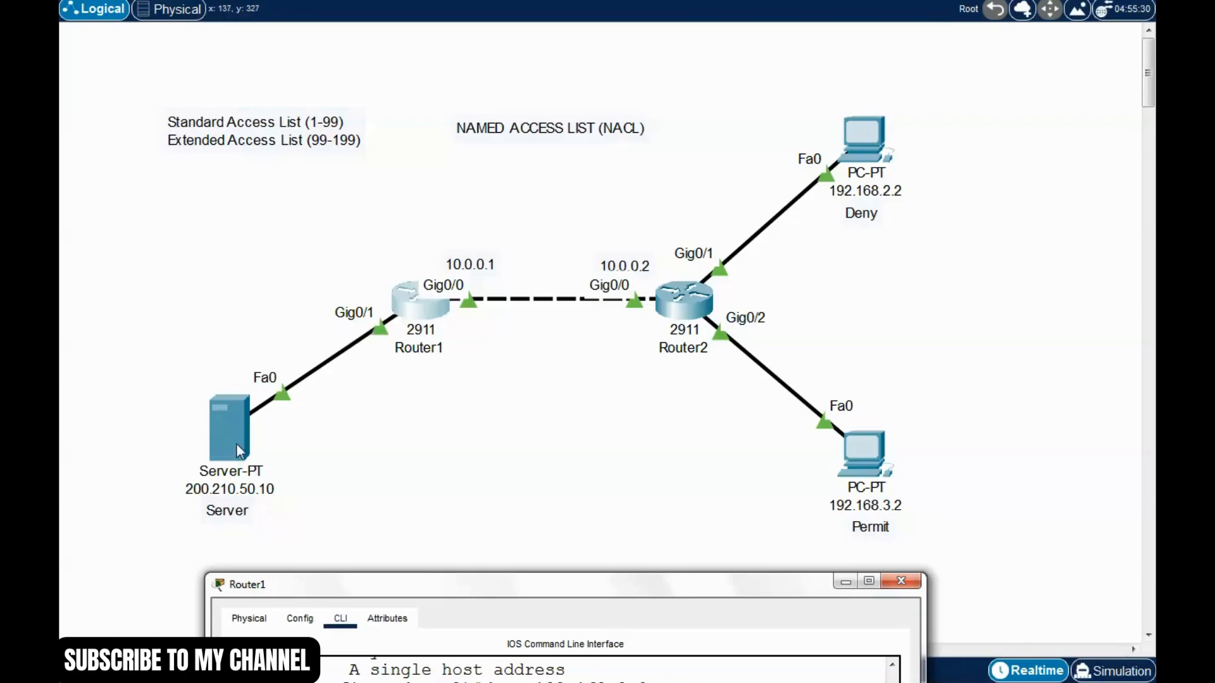
{"action": "left_click_drag", "start_coordinate": [531, 600], "coordinate": [542, 139]}
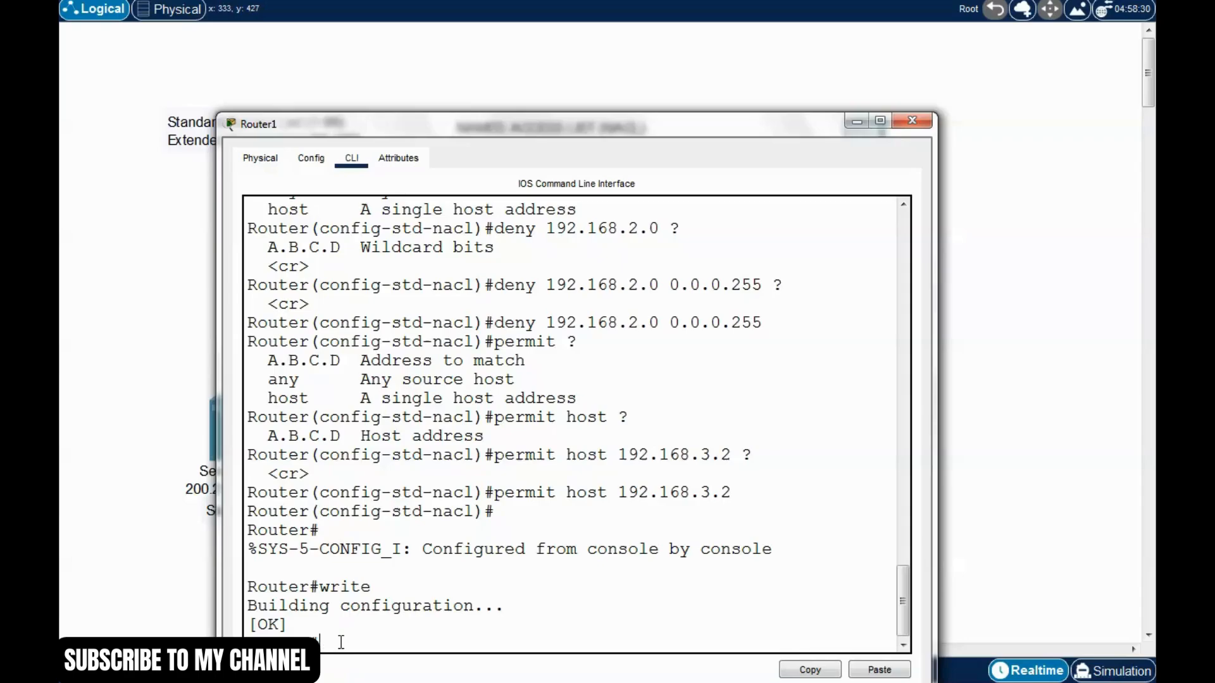
{"action": "type", "text": "con f"}
{"action": "type", "text": " t"}
{"action": "key", "text": "Return"}
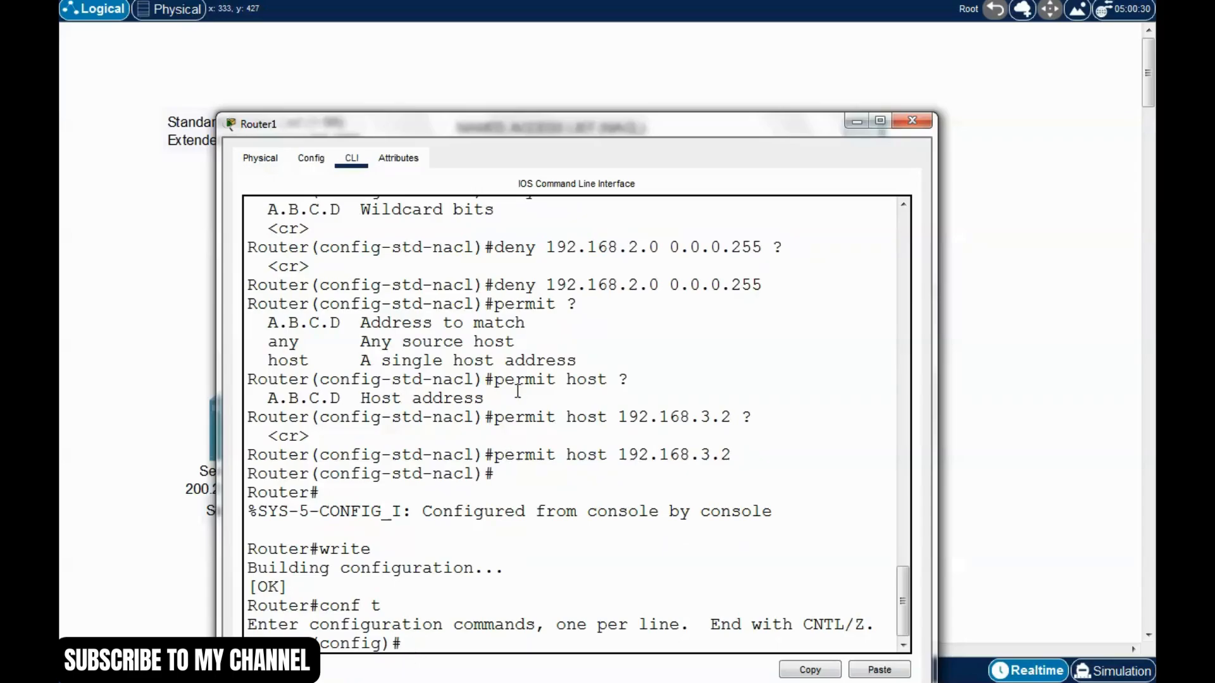
{"action": "type", "text": "int"}
{"action": "left_click_drag", "start_coordinate": [706, 127], "coordinate": [709, 142]}
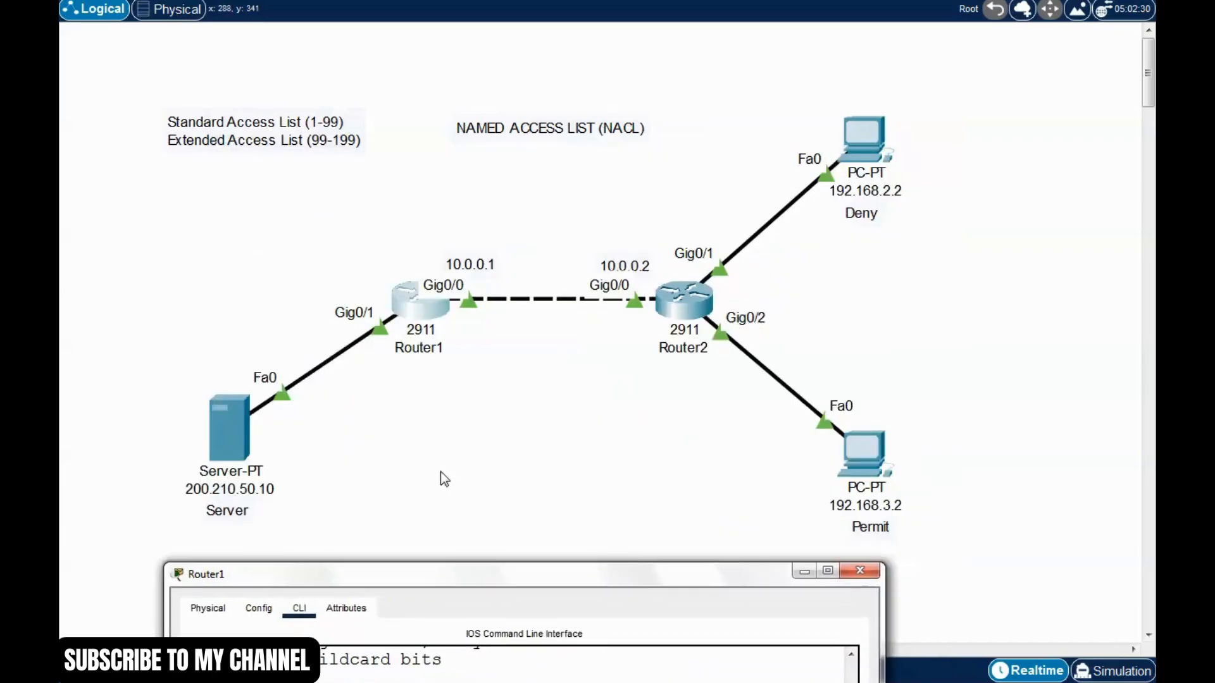
{"action": "left_click_drag", "start_coordinate": [574, 577], "coordinate": [671, 102]}
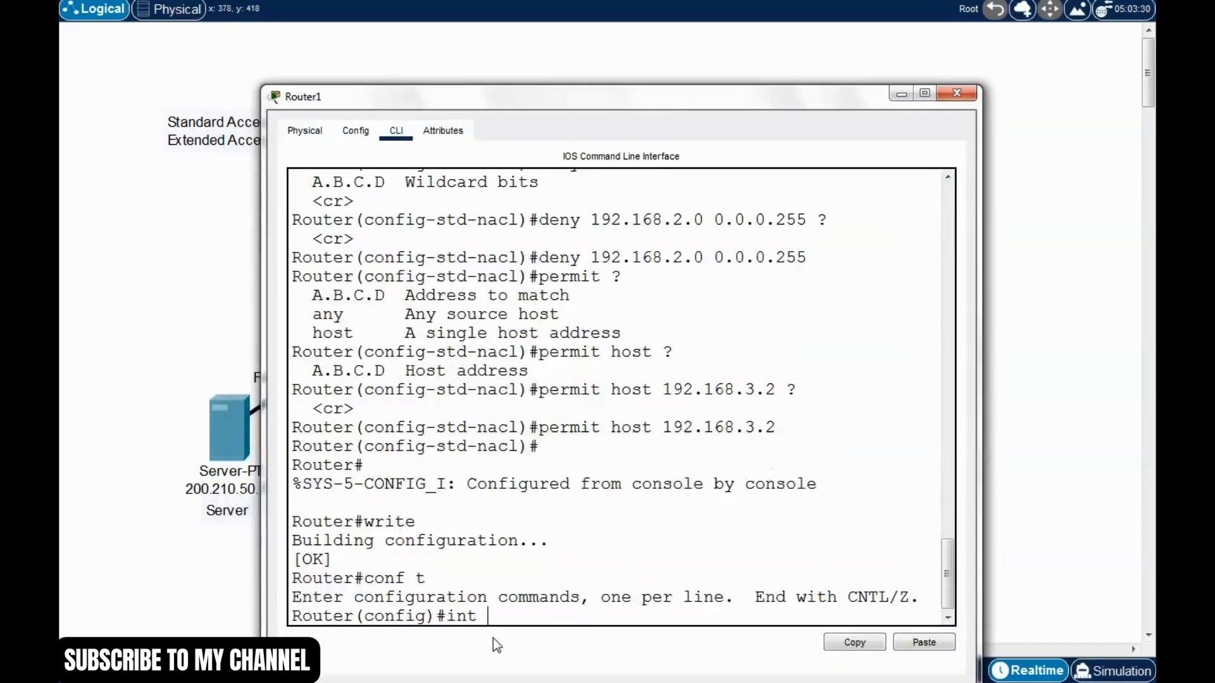
{"action": "type", "text": "g0/1"}
{"action": "key", "text": "Return"}
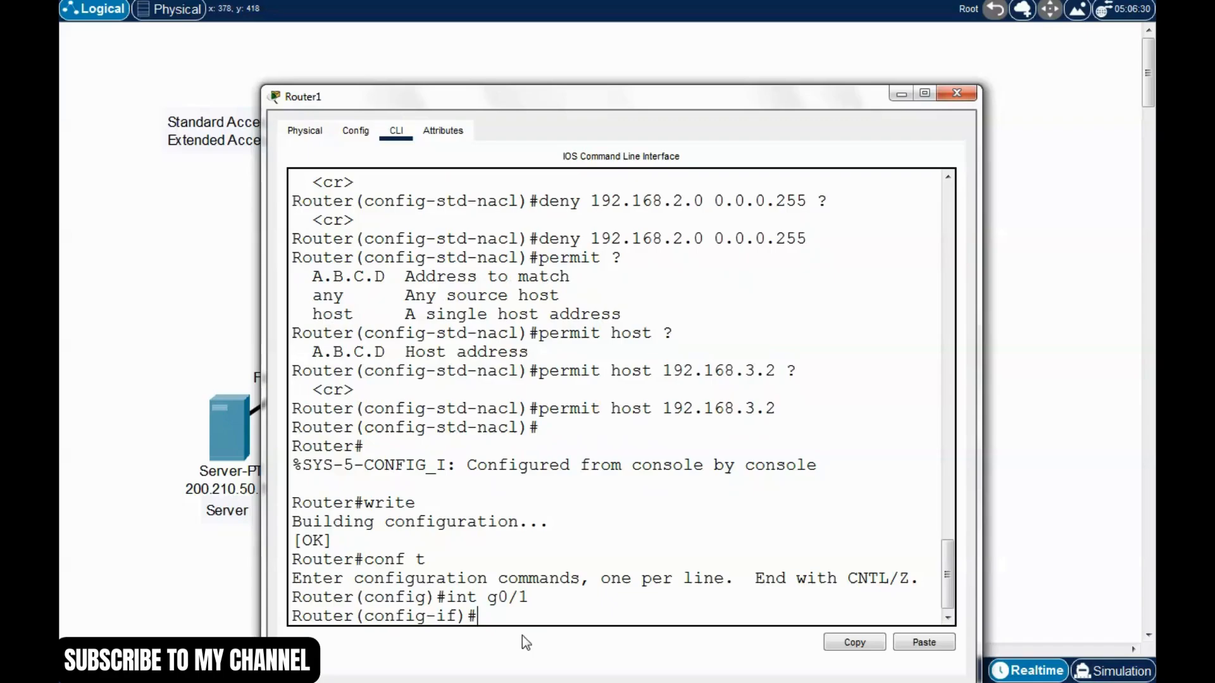
Apply access list rule1 to interface g0/1 in the out direction with ip access-group, consulting the command help for list and direction options.
{"action": "type", "text": "ip access-group"}
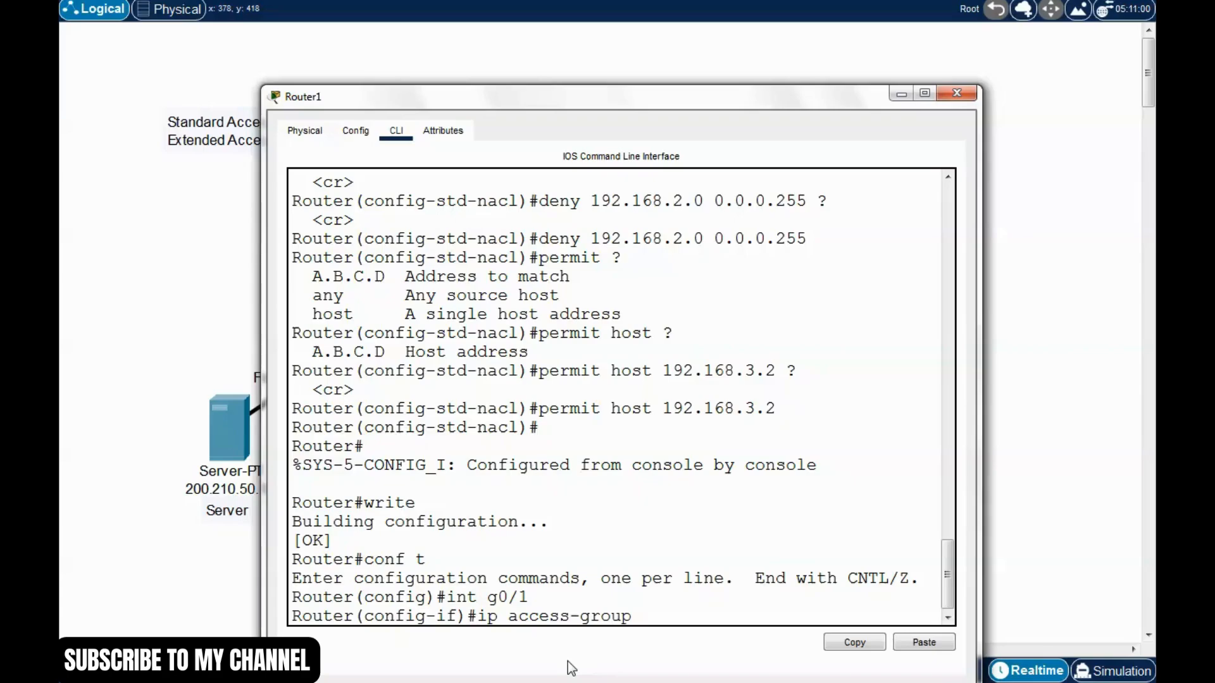
{"action": "type", "text": "?"}
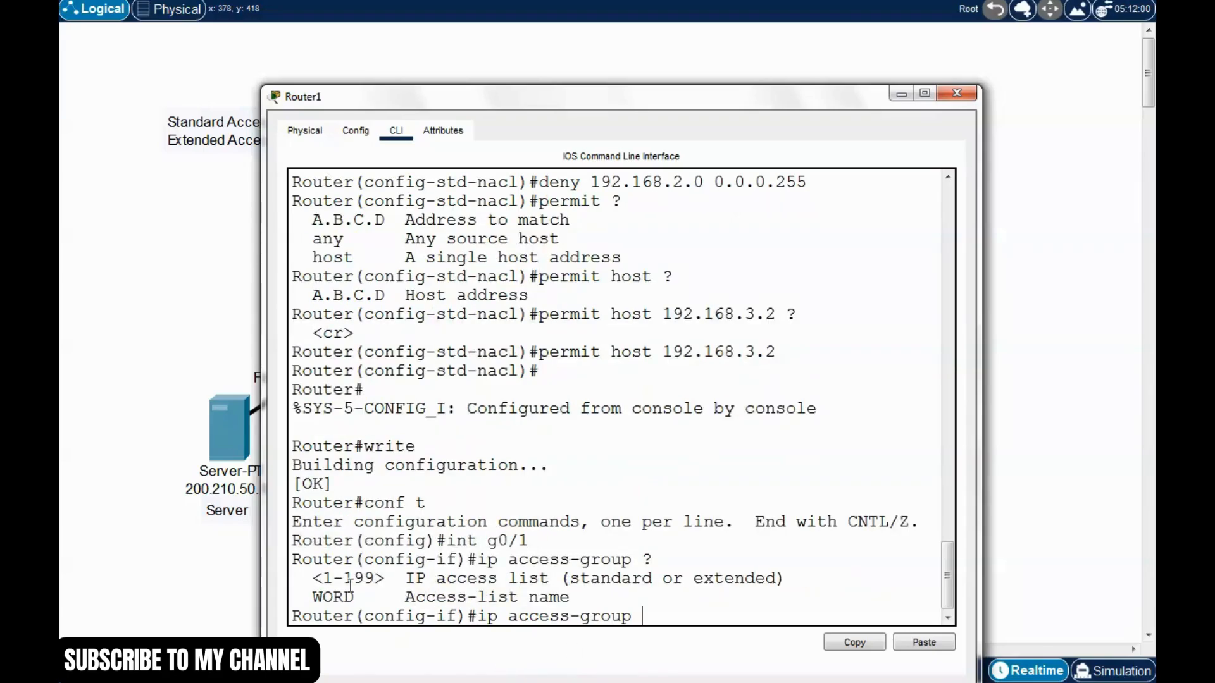
{"action": "left_click_drag", "start_coordinate": [648, 105], "coordinate": [789, 123]}
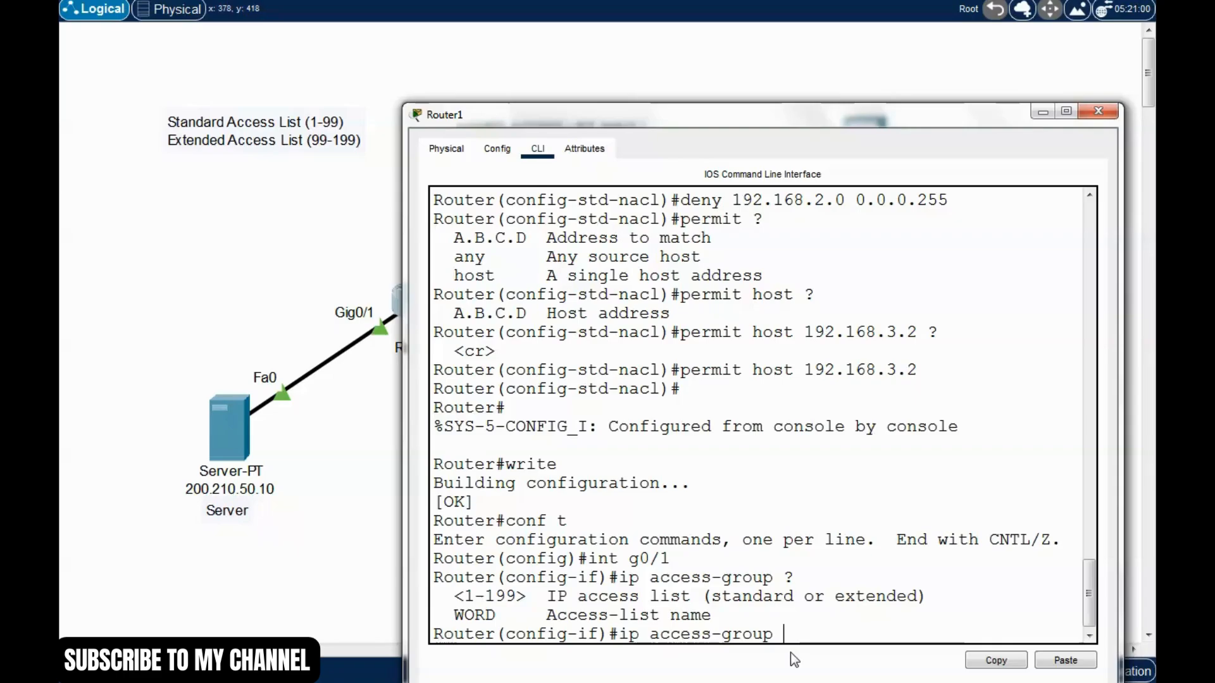
{"action": "type", "text": "le1 ?"}
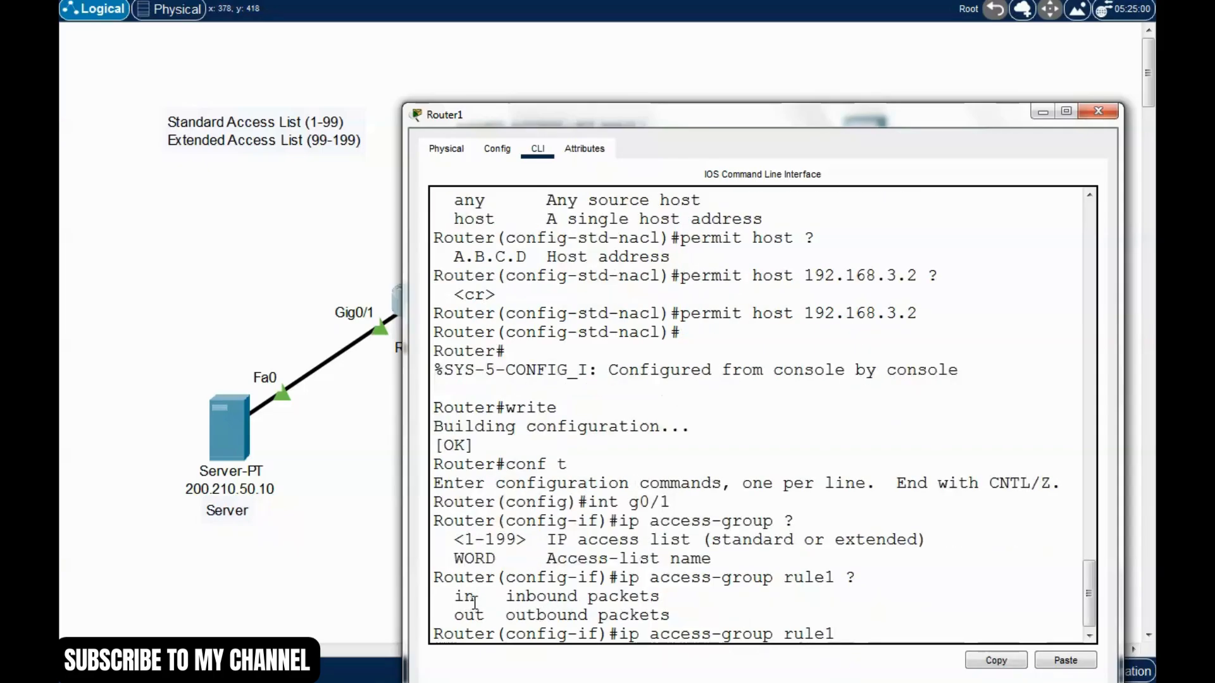
{"action": "left_click_drag", "start_coordinate": [707, 112], "coordinate": [675, 440]}
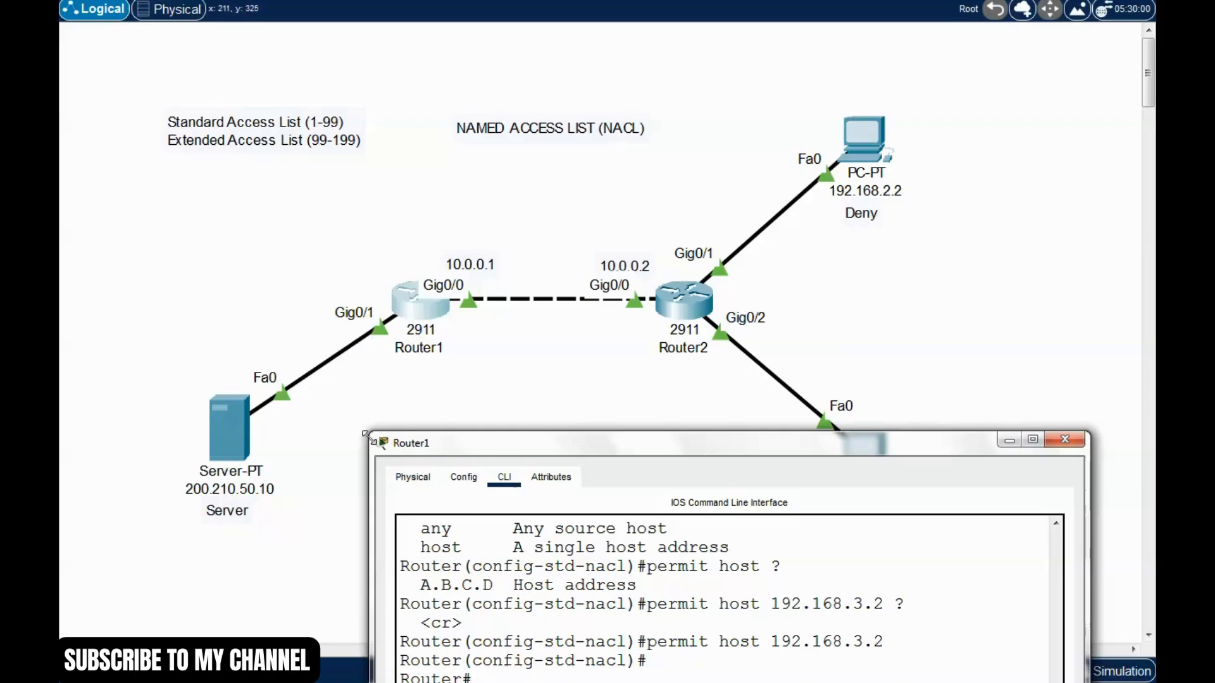
{"action": "left_click_drag", "start_coordinate": [648, 444], "coordinate": [601, 159]}
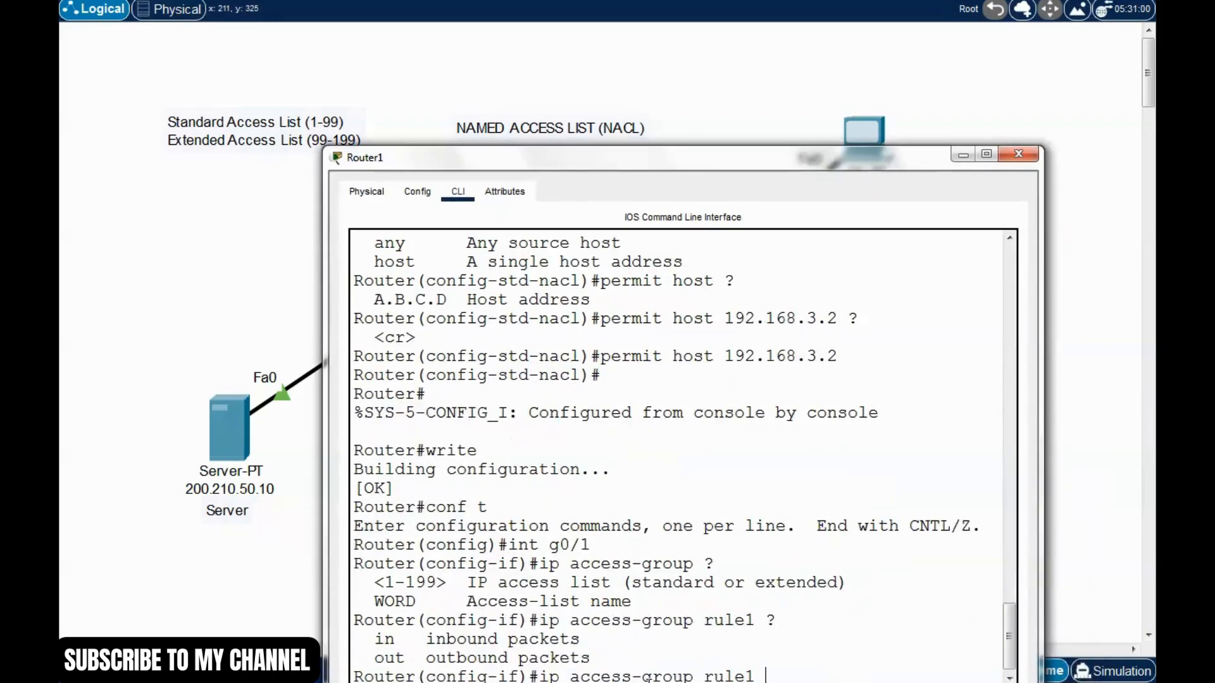
{"action": "type", "text": "out"}
{"action": "key", "text": "Return"}
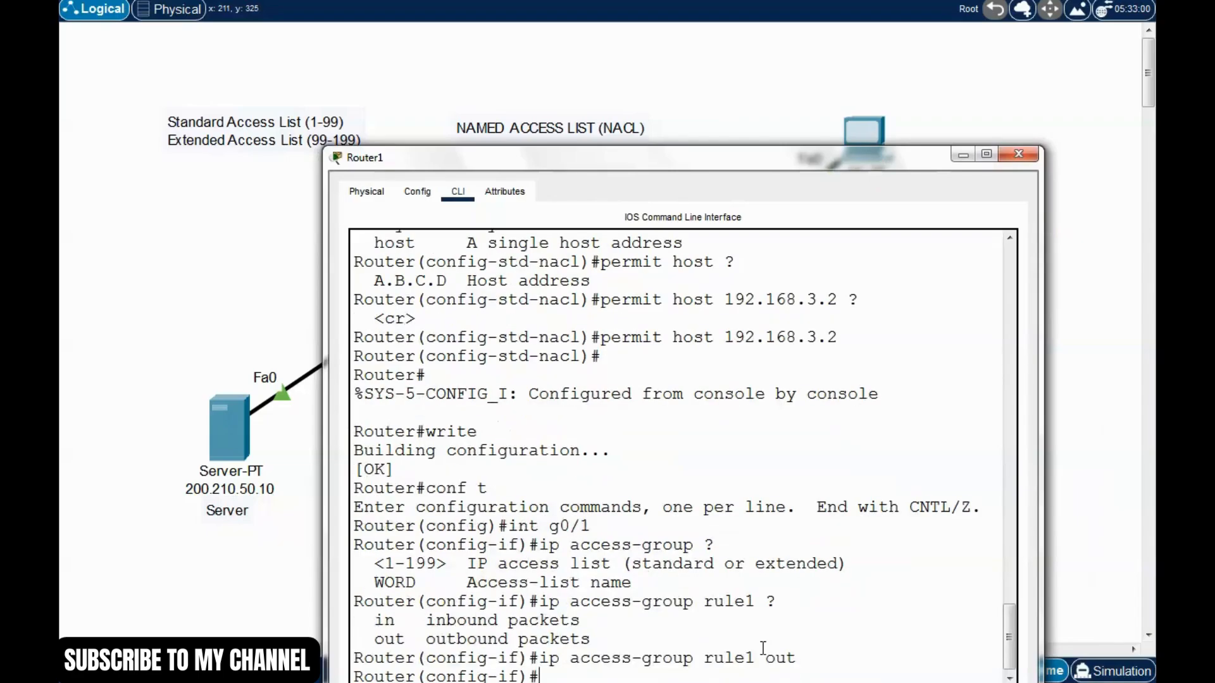
Exit interface configuration to privileged mode and save the access-group assignment with the write command.
{"action": "left_click_drag", "start_coordinate": [787, 158], "coordinate": [786, 116]}
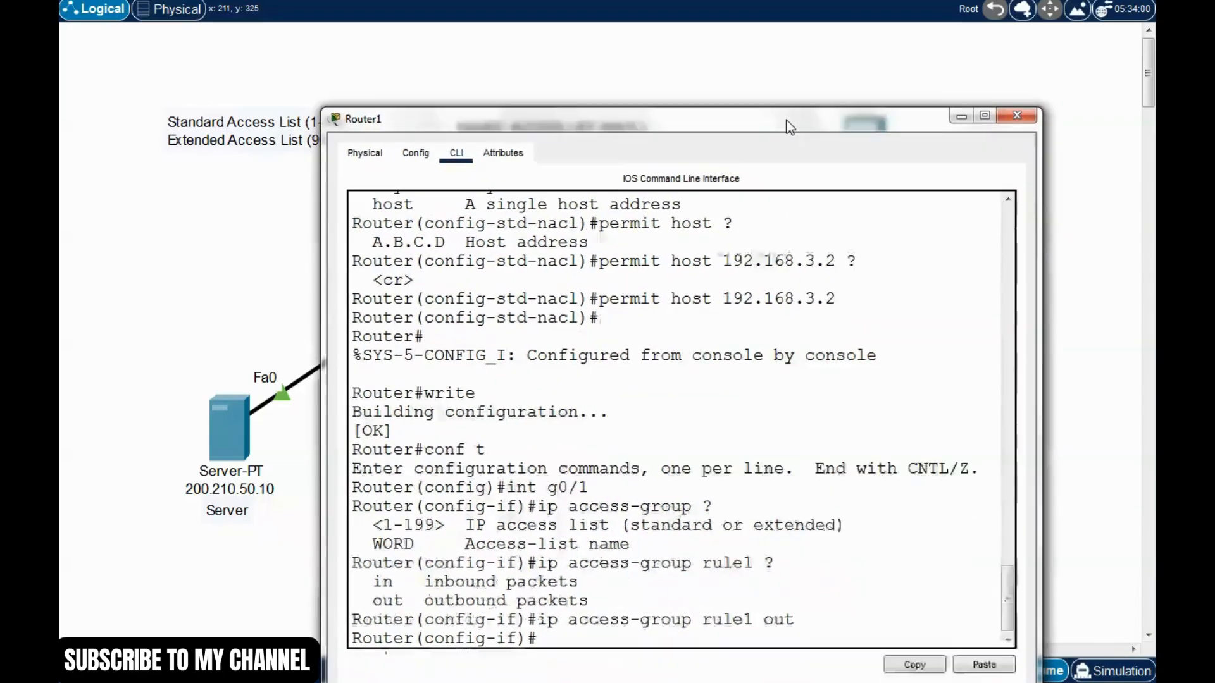
{"action": "key", "text": "ctrl+z"}
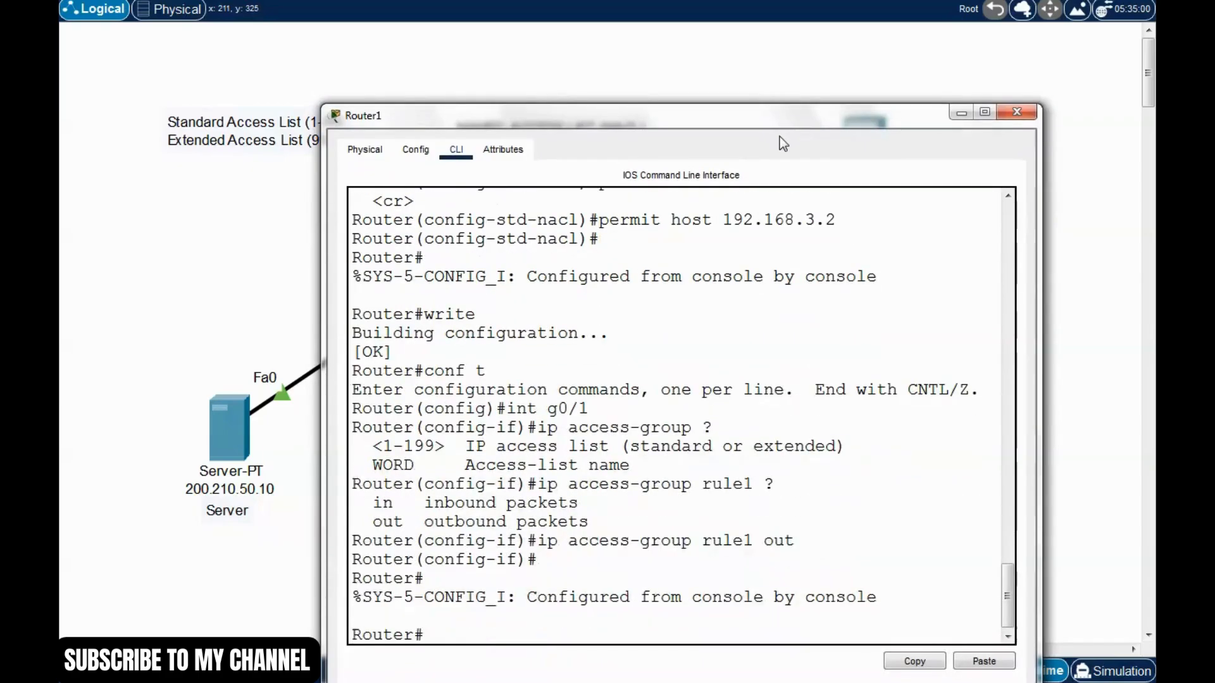
{"action": "type", "text": "write"}
{"action": "key", "text": "Return"}
Display Router1's running configuration with show run and page through to its end.
{"action": "type", "text": "sh"}
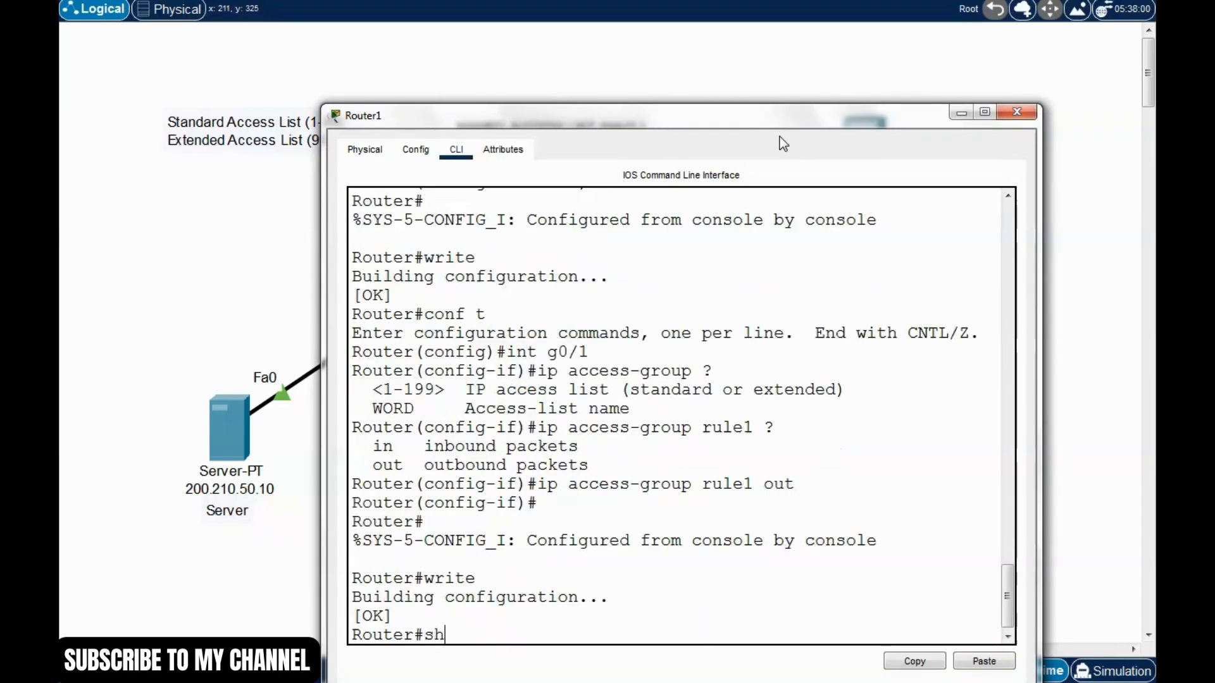
{"action": "type", "text": "ow run"}
{"action": "key", "text": "Return"}
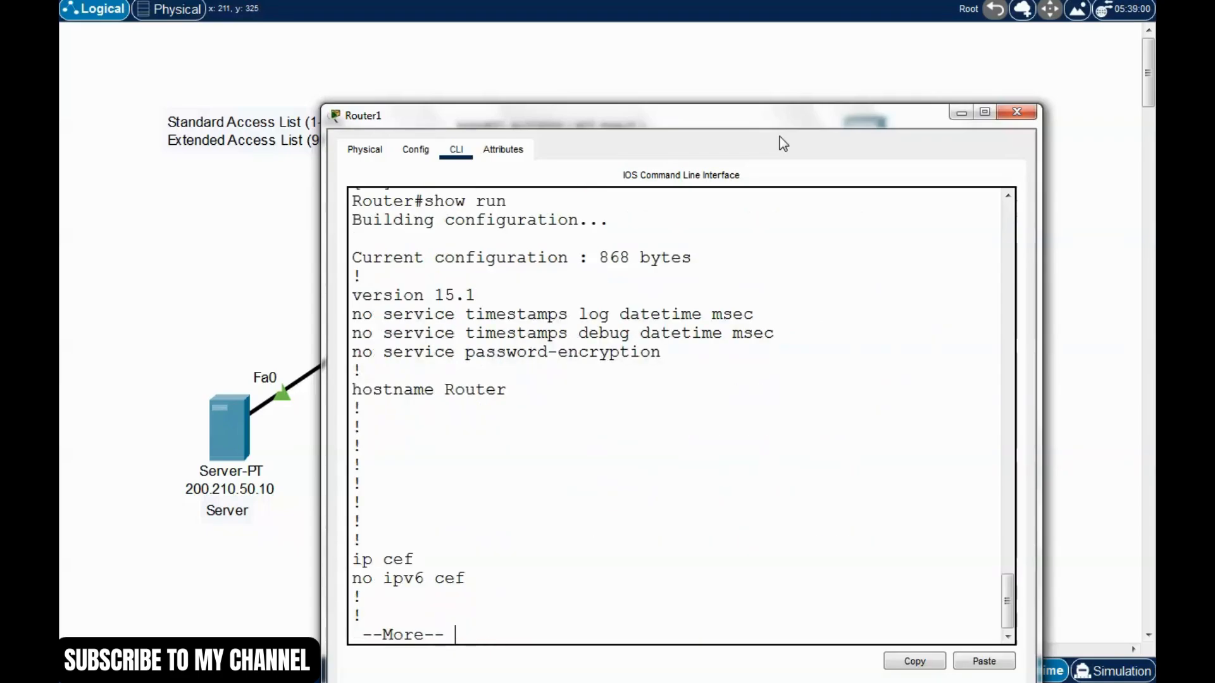
{"action": "key", "text": "space"}
{"action": "key", "text": "space"}
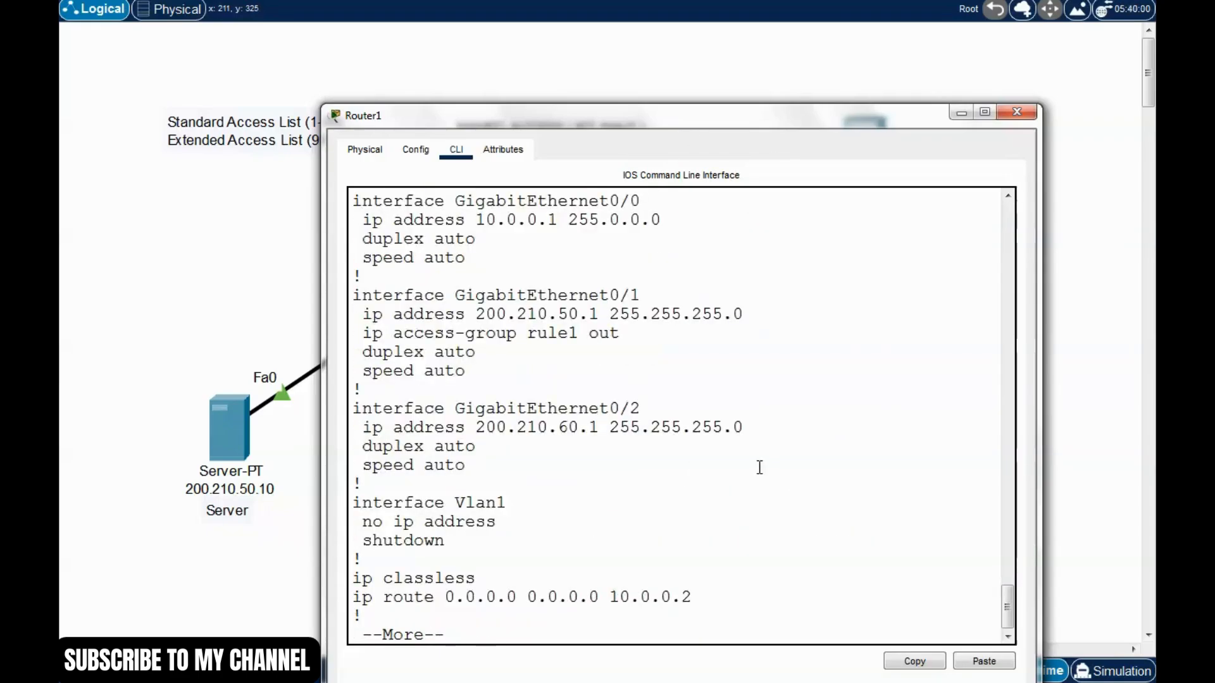
{"action": "key", "text": "space"}
{"action": "key", "text": "space"}
Examine the rule1 standard access list in the running configuration, checking its name and the deny entry for 192.168.2.0 0.0.0.255.
{"action": "scroll", "coordinate": [750, 468], "scroll_direction": "up", "scroll_amount": 4}
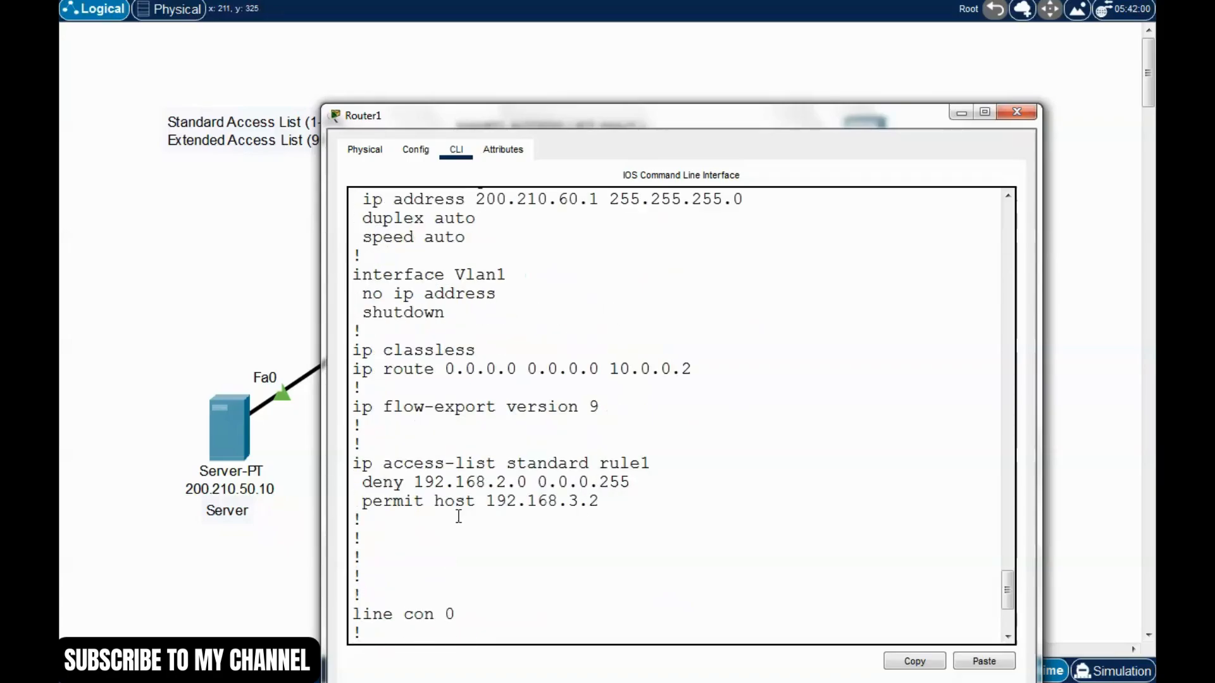
{"action": "left_click_drag", "start_coordinate": [621, 504], "coordinate": [653, 466]}
{"action": "left_click", "coordinate": [362, 519]}
{"action": "left_click", "coordinate": [601, 464]}
{"action": "left_click", "coordinate": [657, 467]}
{"action": "left_click_drag", "start_coordinate": [601, 464], "coordinate": [653, 465]}
{"action": "left_click", "coordinate": [628, 495]}
{"action": "left_click_drag", "start_coordinate": [366, 483], "coordinate": [632, 483]}
{"action": "left_click", "coordinate": [449, 526]}
{"action": "left_click_drag", "start_coordinate": [362, 483], "coordinate": [632, 484]}
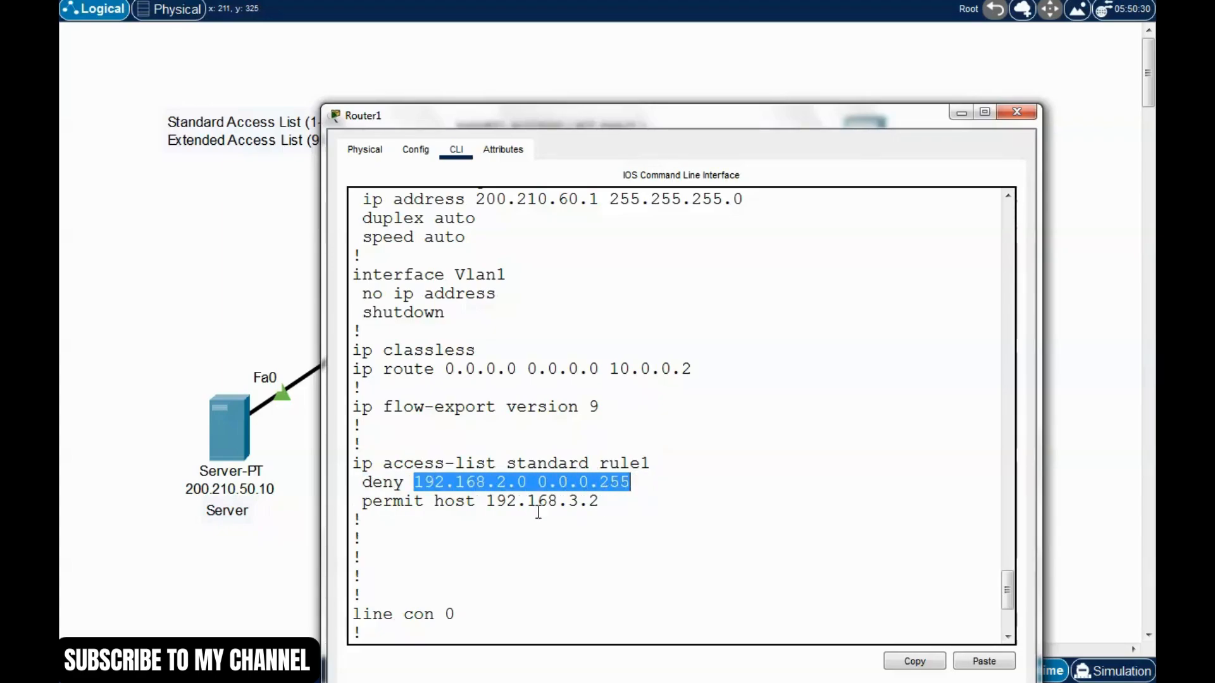
{"action": "left_click", "coordinate": [467, 501]}
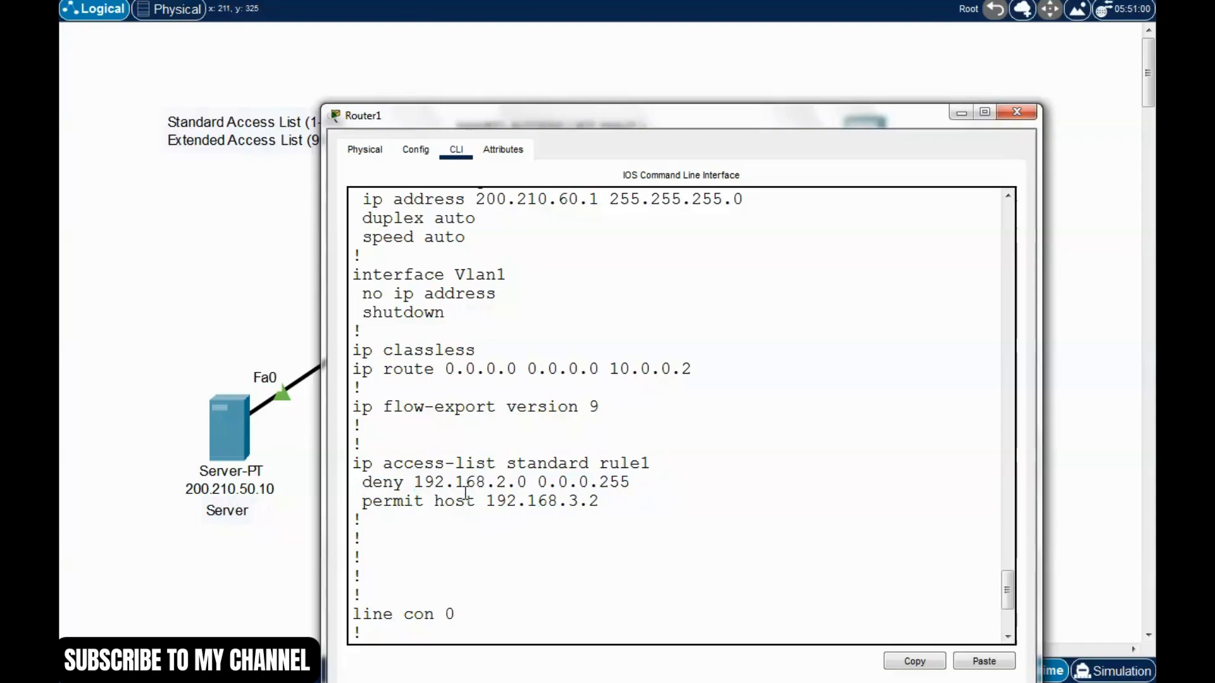
Compare the permit host 192.168.3.2 entry with the deny entry's network address and wildcard mask in rule1.
{"action": "left_click_drag", "start_coordinate": [641, 484], "coordinate": [434, 486]}
{"action": "left_click", "coordinate": [648, 484]}
{"action": "left_click_drag", "start_coordinate": [367, 503], "coordinate": [460, 504]}
{"action": "left_click", "coordinate": [459, 504]}
{"action": "key", "text": "Down"}
{"action": "mouse_move", "coordinate": [434, 503]}
{"action": "left_mouse_down"}
{"action": "mouse_move", "coordinate": [476, 504]}
{"action": "mouse_move", "coordinate": [435, 504]}
{"action": "left_mouse_up"}
{"action": "left_click", "coordinate": [476, 513]}
{"action": "left_click", "coordinate": [506, 526]}
{"action": "left_click_drag", "start_coordinate": [486, 499], "coordinate": [615, 507]}
{"action": "left_click", "coordinate": [553, 543]}
{"action": "left_click_drag", "start_coordinate": [413, 484], "coordinate": [525, 484]}
{"action": "left_click", "coordinate": [632, 491]}
{"action": "left_click_drag", "start_coordinate": [642, 487], "coordinate": [479, 478]}
{"action": "left_click", "coordinate": [596, 504]}
{"action": "left_click_drag", "start_coordinate": [626, 501], "coordinate": [353, 463]}
{"action": "left_click", "coordinate": [476, 501]}
Examine the access-group line under GigabitEthernet0/1 in the running configuration and compare the interface with the topology.
{"action": "scroll", "coordinate": [582, 450], "scroll_direction": "up", "scroll_amount": 1}
{"action": "scroll", "coordinate": [583, 450], "scroll_direction": "up", "scroll_amount": 4}
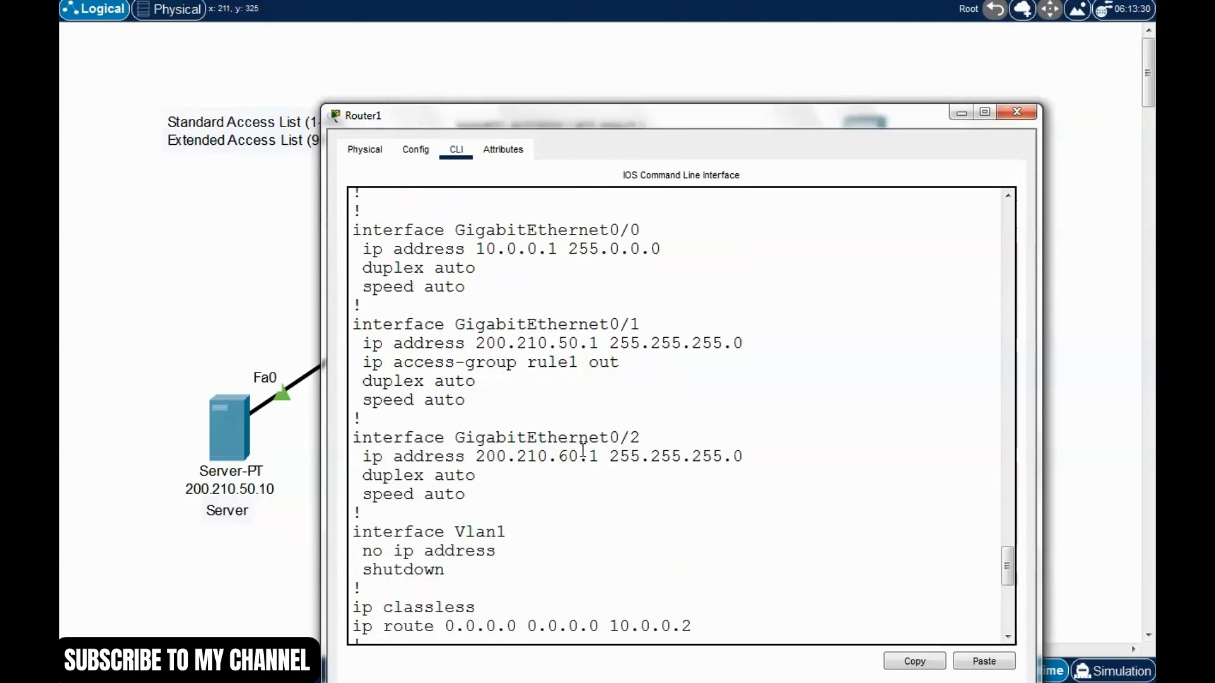
{"action": "scroll", "coordinate": [583, 449], "scroll_direction": "up", "scroll_amount": 1}
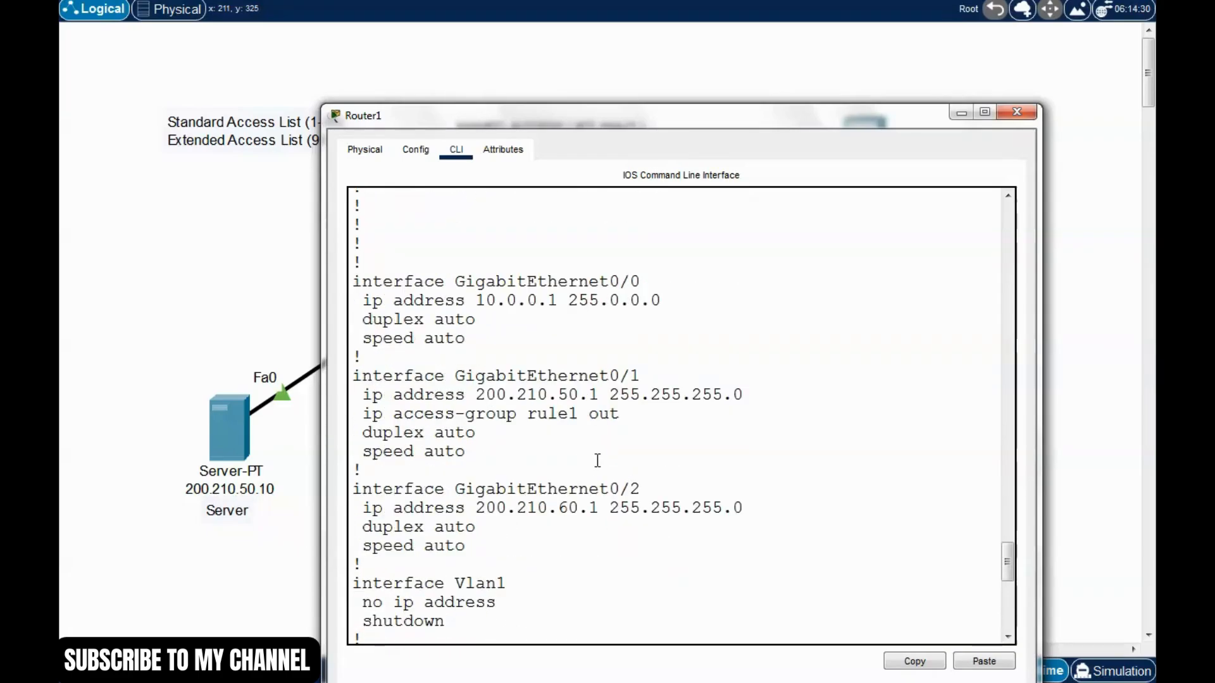
{"action": "left_click_drag", "start_coordinate": [752, 119], "coordinate": [858, 402]}
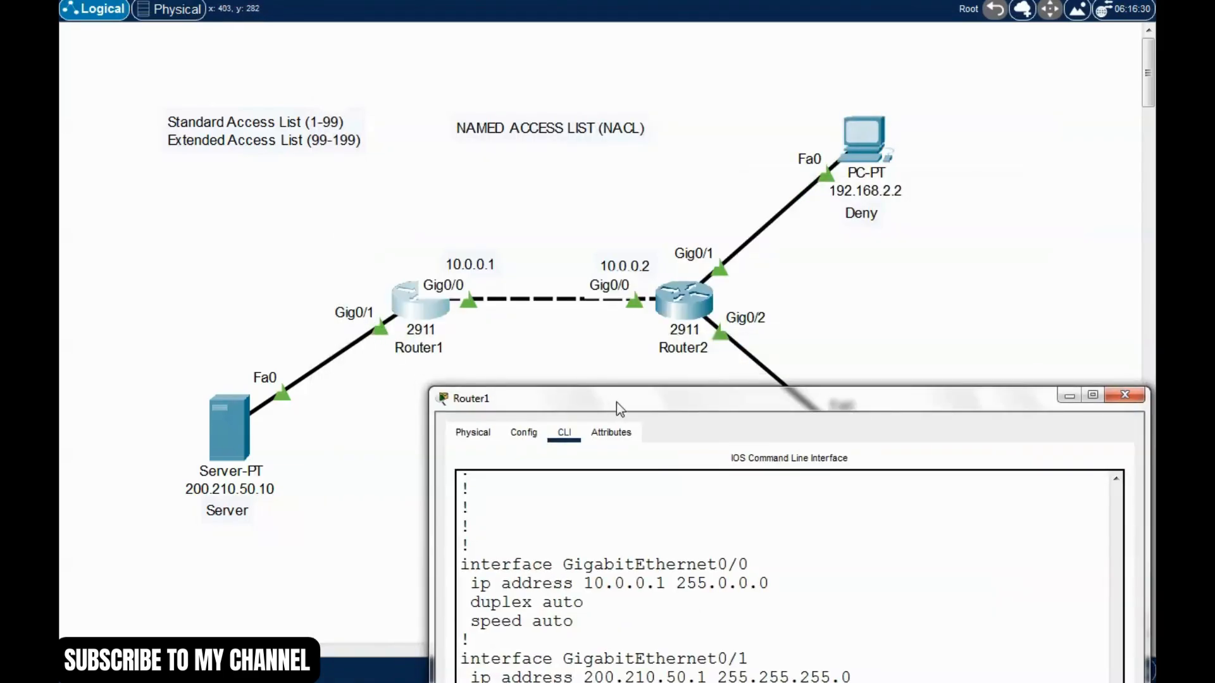
{"action": "left_click_drag", "start_coordinate": [616, 400], "coordinate": [581, 184]}
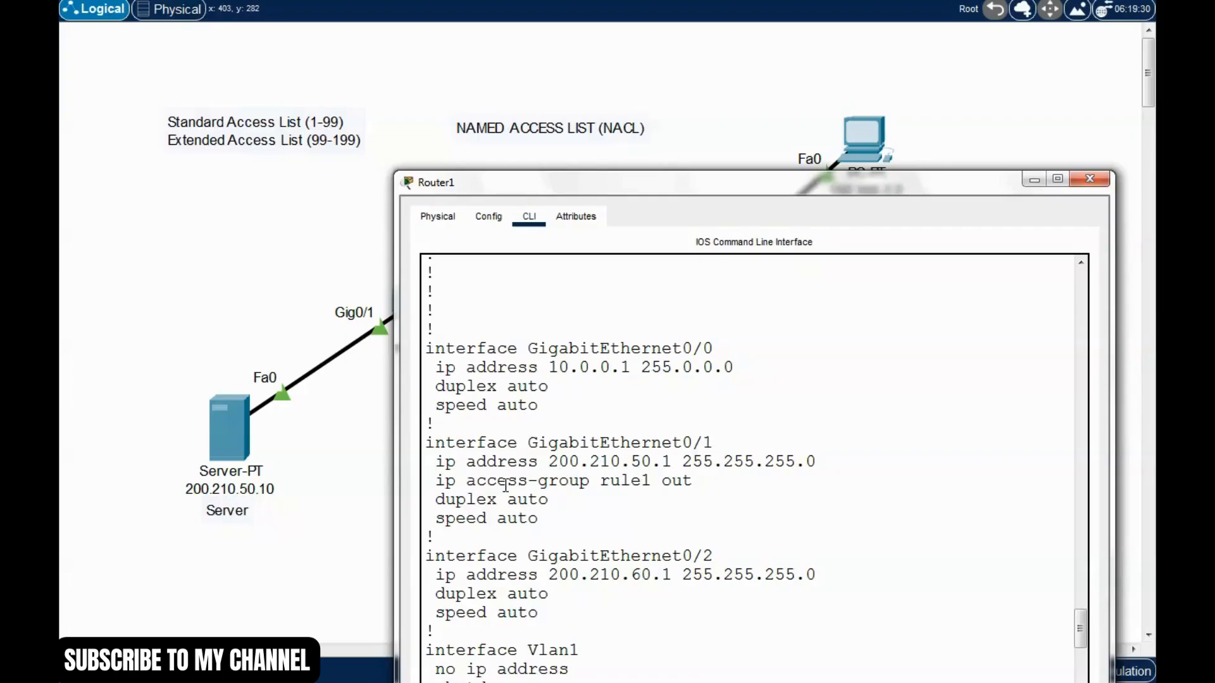
{"action": "left_click_drag", "start_coordinate": [650, 482], "coordinate": [599, 479]}
{"action": "left_click_drag", "start_coordinate": [797, 189], "coordinate": [794, 59]}
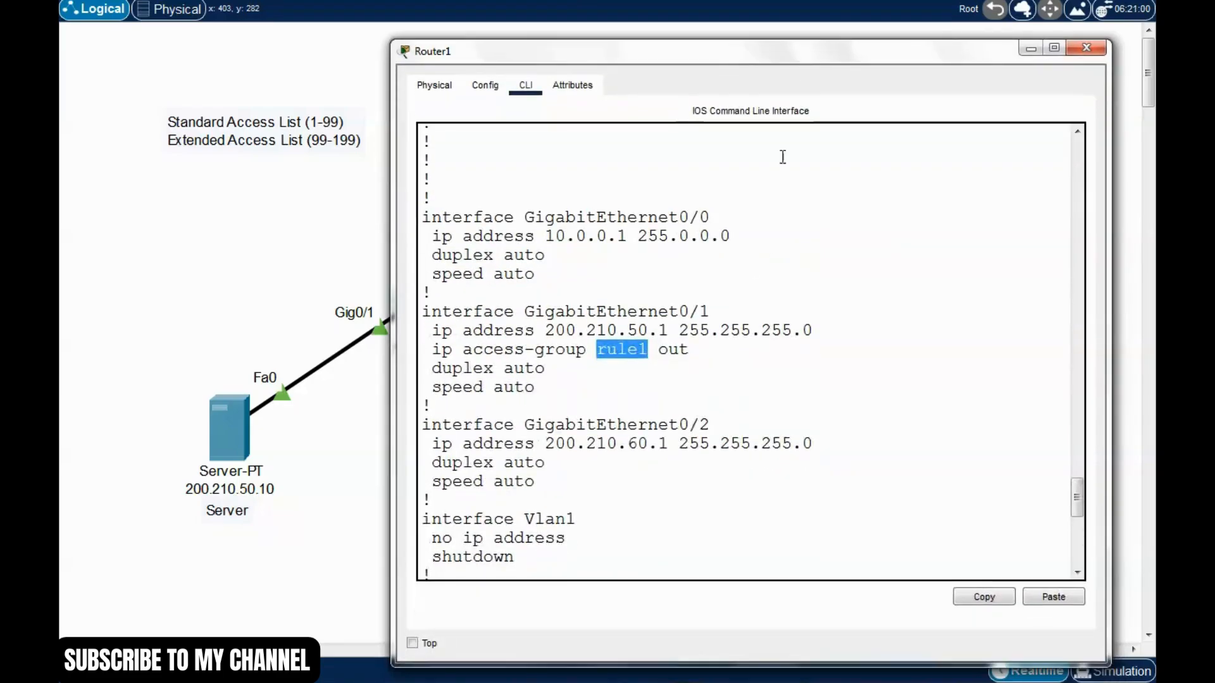
{"action": "left_click", "coordinate": [678, 455]}
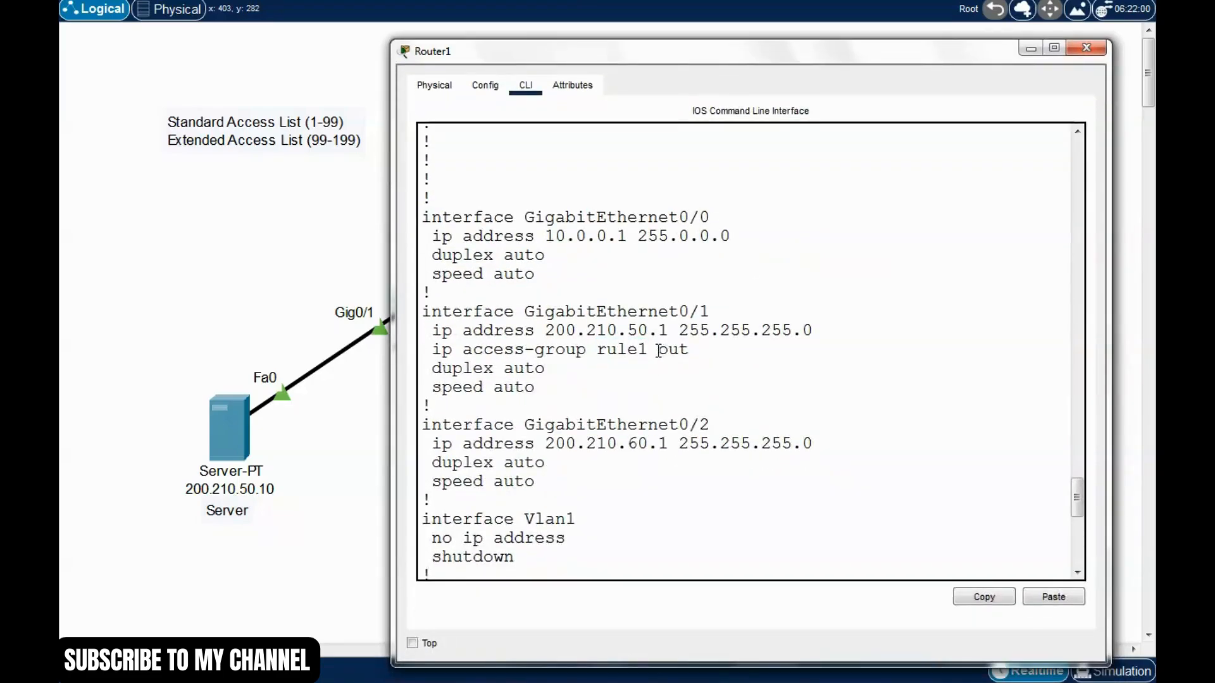
Check that the list name in the access-list definition matches the one in GigabitEthernet0/1's access-group line, and close the Router1 window.
{"action": "scroll", "coordinate": [701, 496], "scroll_direction": "down", "scroll_amount": 5}
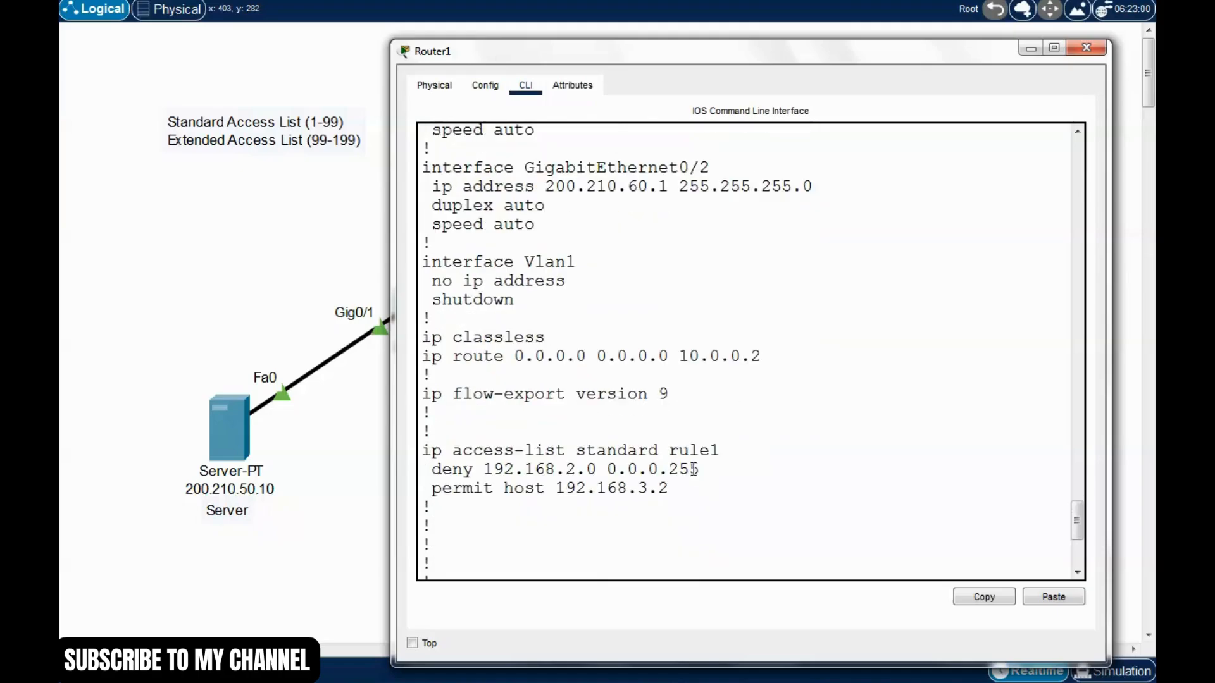
{"action": "left_click_drag", "start_coordinate": [670, 450], "coordinate": [721, 451]}
{"action": "scroll", "coordinate": [713, 437], "scroll_direction": "up", "scroll_amount": 4}
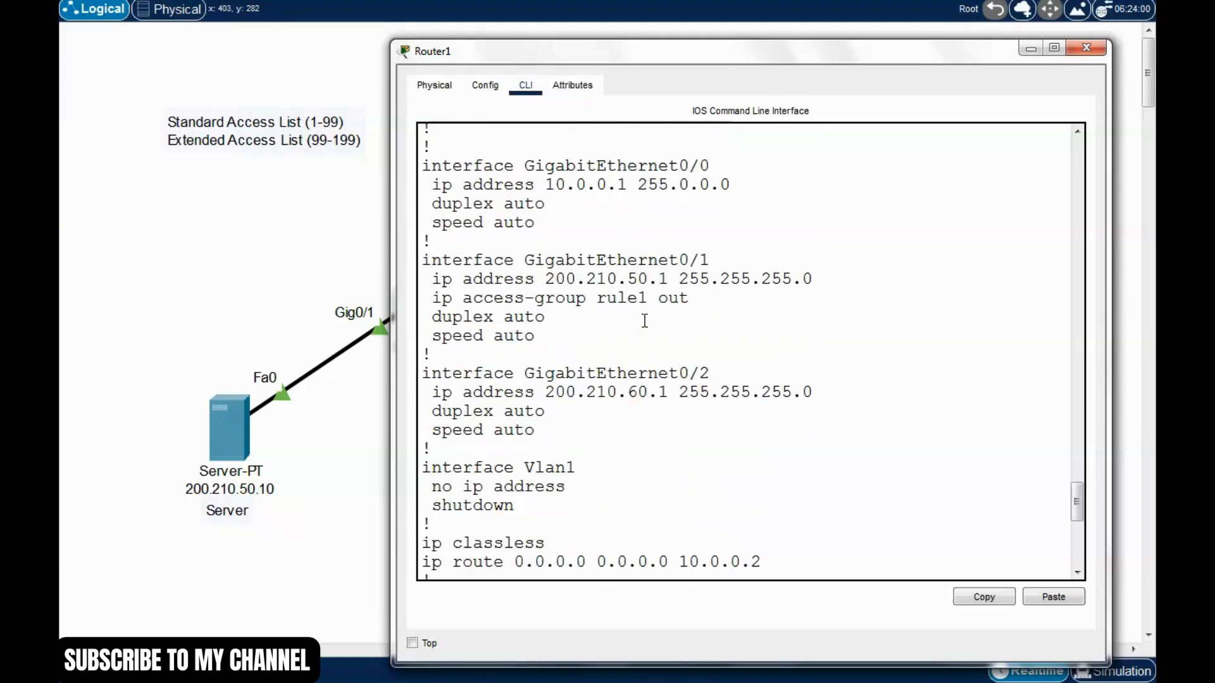
{"action": "left_click_drag", "start_coordinate": [649, 298], "coordinate": [627, 298]}
{"action": "left_click_drag", "start_coordinate": [873, 58], "coordinate": [849, 45]}
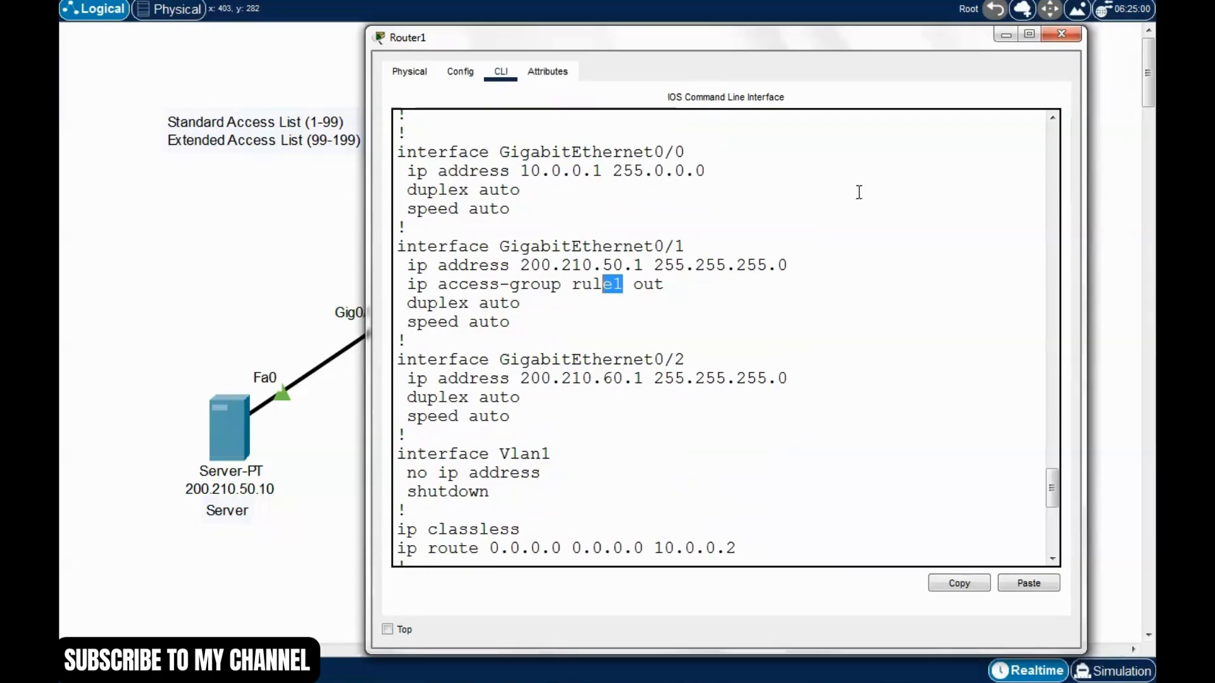
{"action": "left_click", "coordinate": [858, 192]}
{"action": "left_click", "coordinate": [1061, 33]}
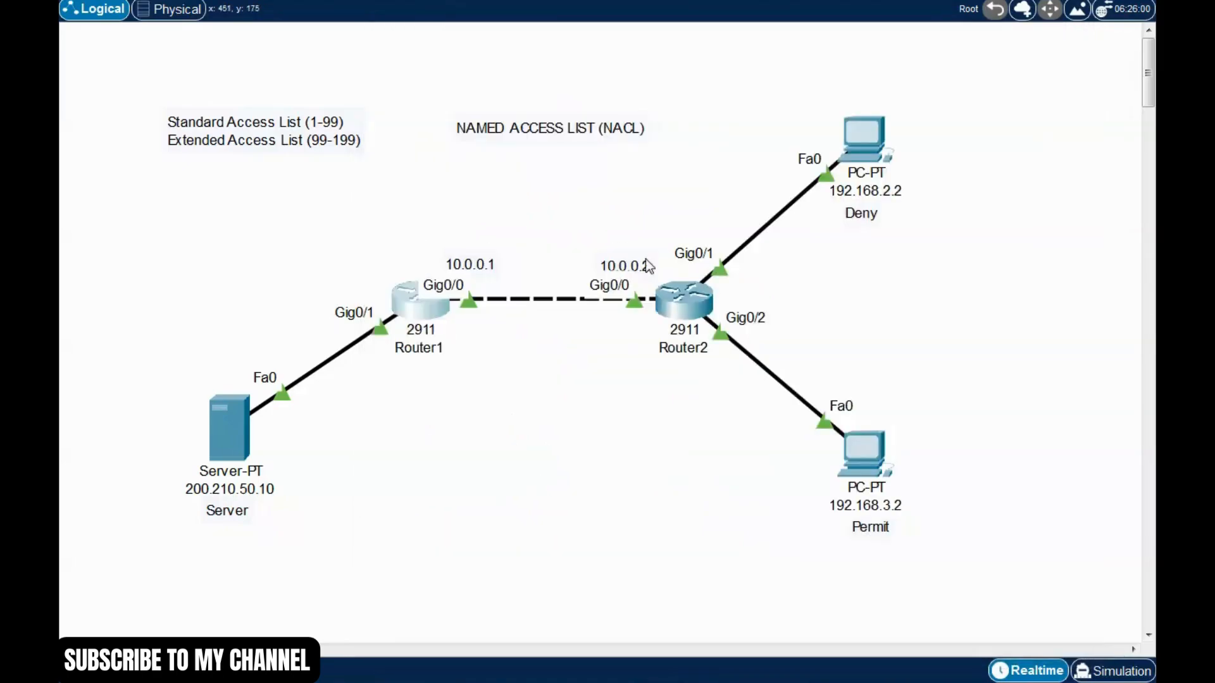
{"action": "left_click", "coordinate": [874, 147]}
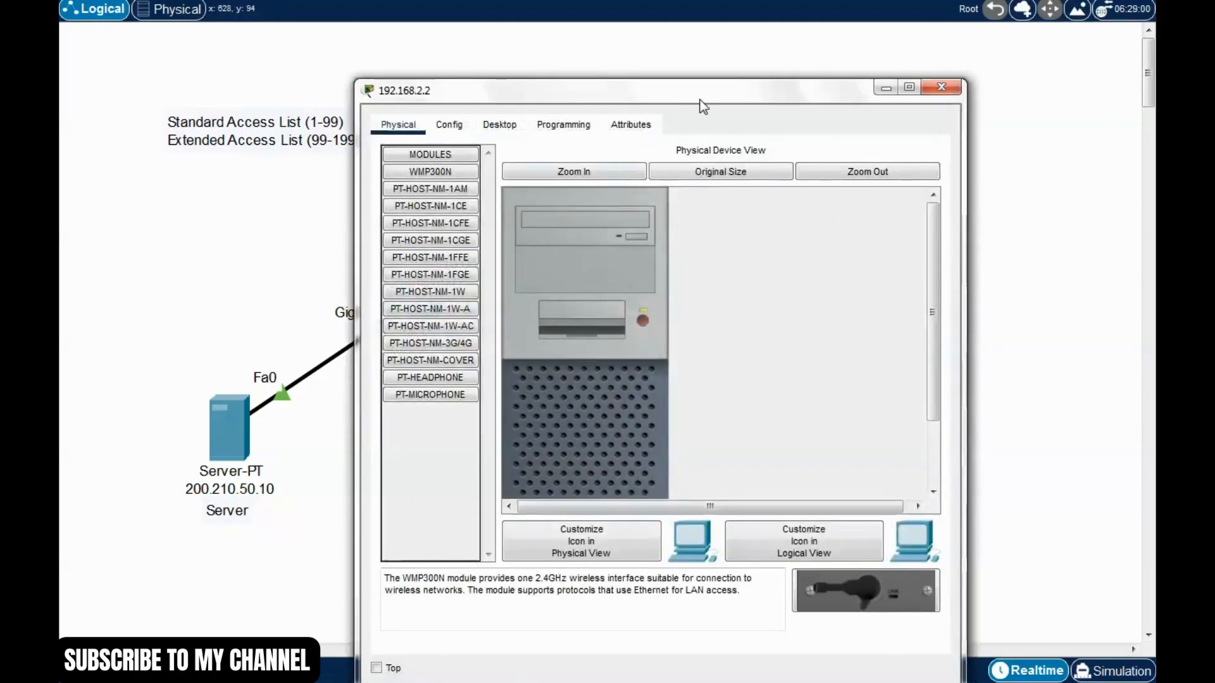
{"action": "left_click_drag", "start_coordinate": [702, 106], "coordinate": [730, 55]}
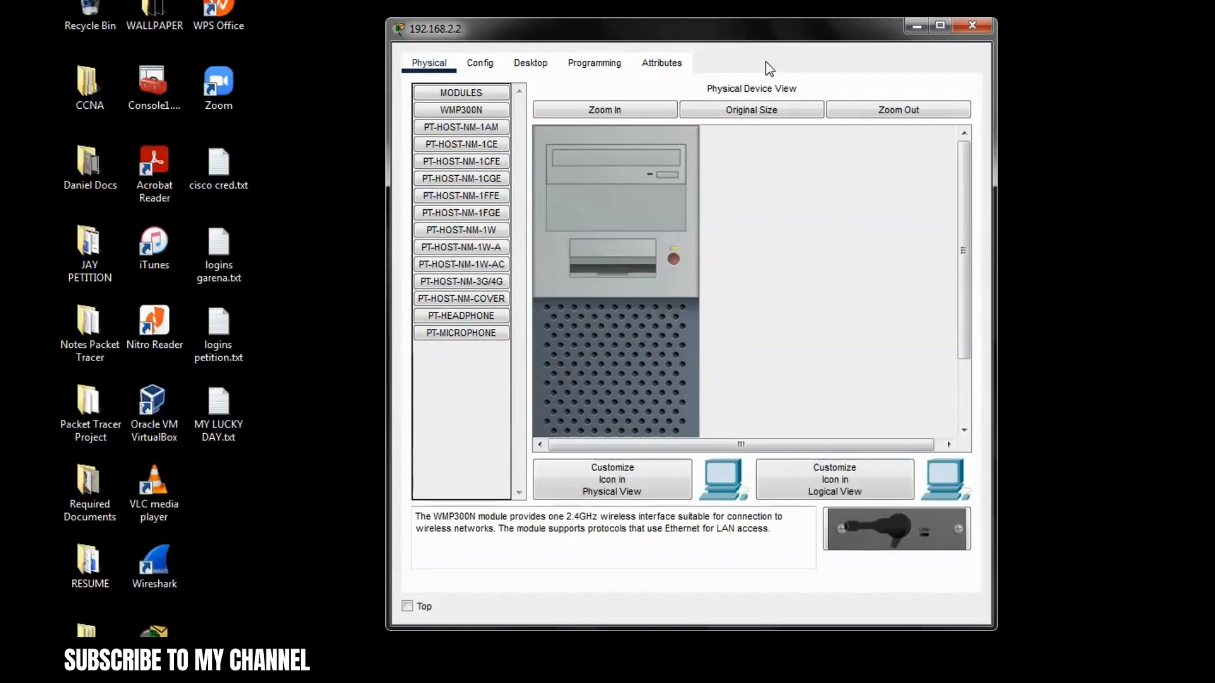
{"action": "key", "text": "alt+Tab"}
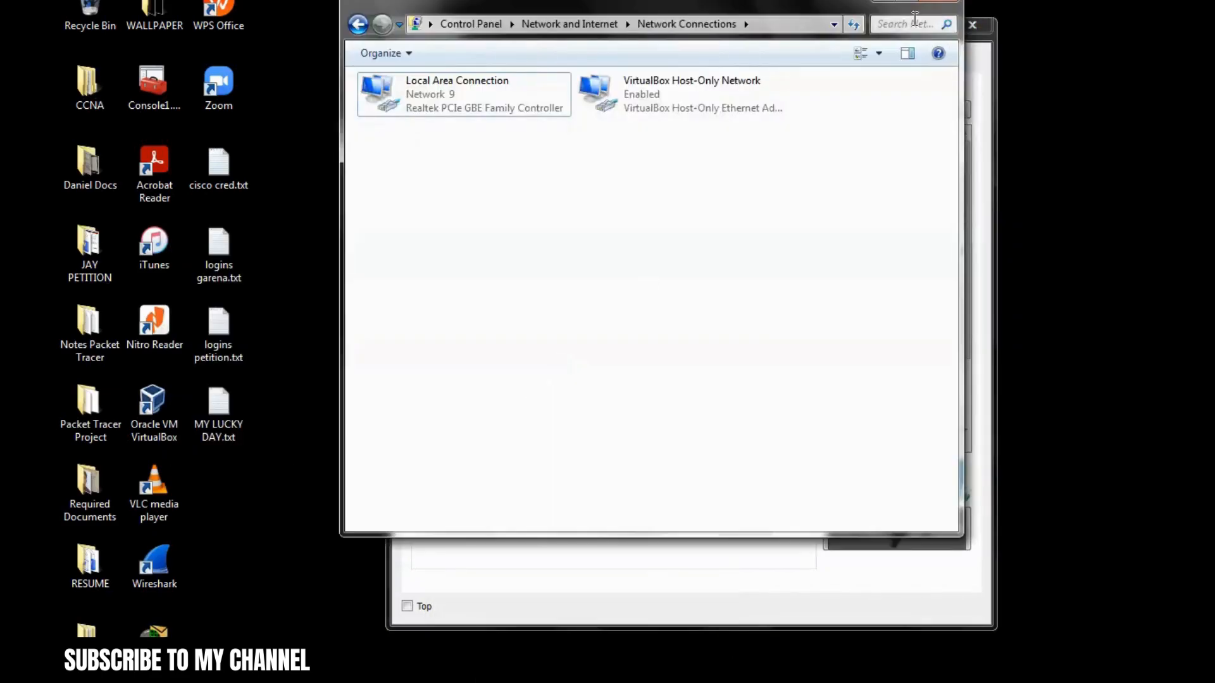
{"action": "left_click", "coordinate": [931, 2]}
{"action": "left_click", "coordinate": [312, 681]}
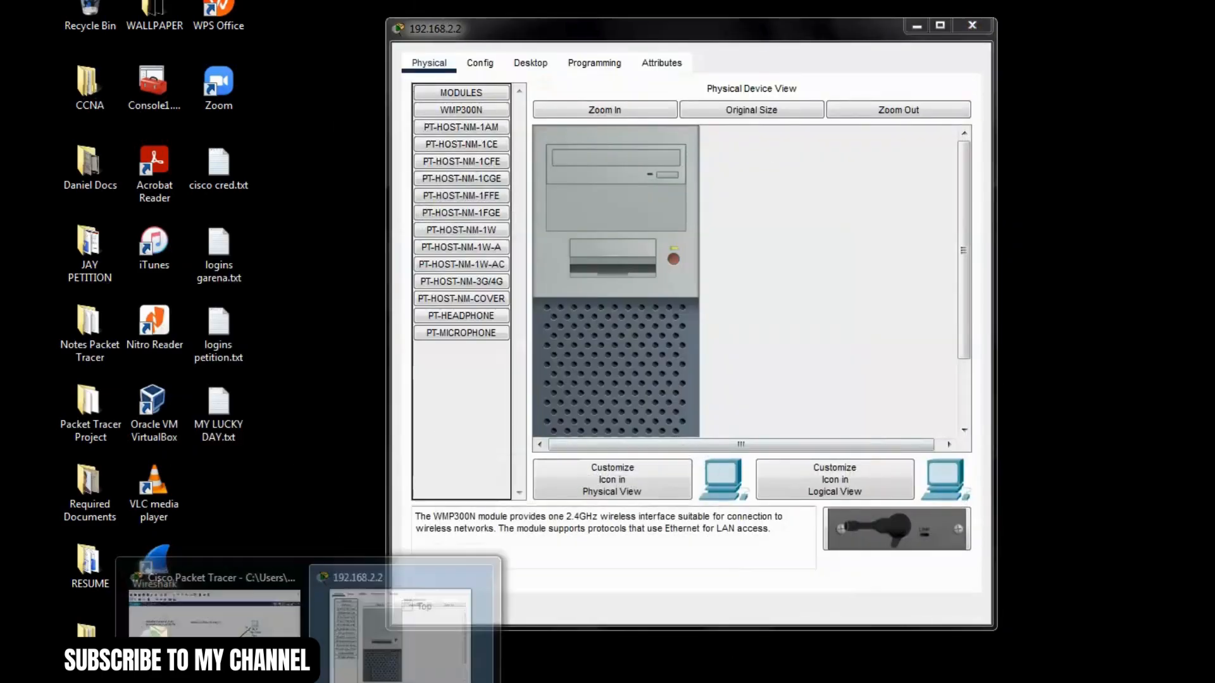
{"action": "left_click", "coordinate": [218, 607]}
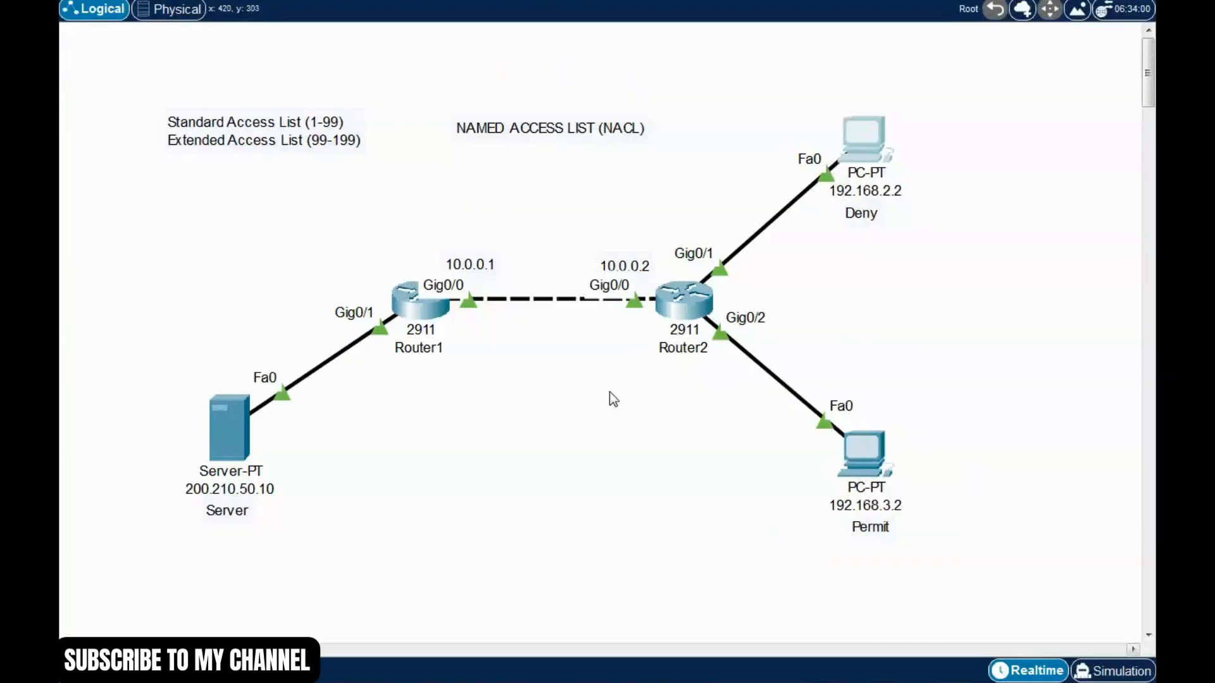
Ping the server at 200.210.50.10 from the command prompt of the denied PC, 192.168.2.2, and close that PC's window.
{"action": "left_click", "coordinate": [866, 158]}
{"action": "left_click_drag", "start_coordinate": [696, 29], "coordinate": [706, 10]}
{"action": "left_click", "coordinate": [548, 43]}
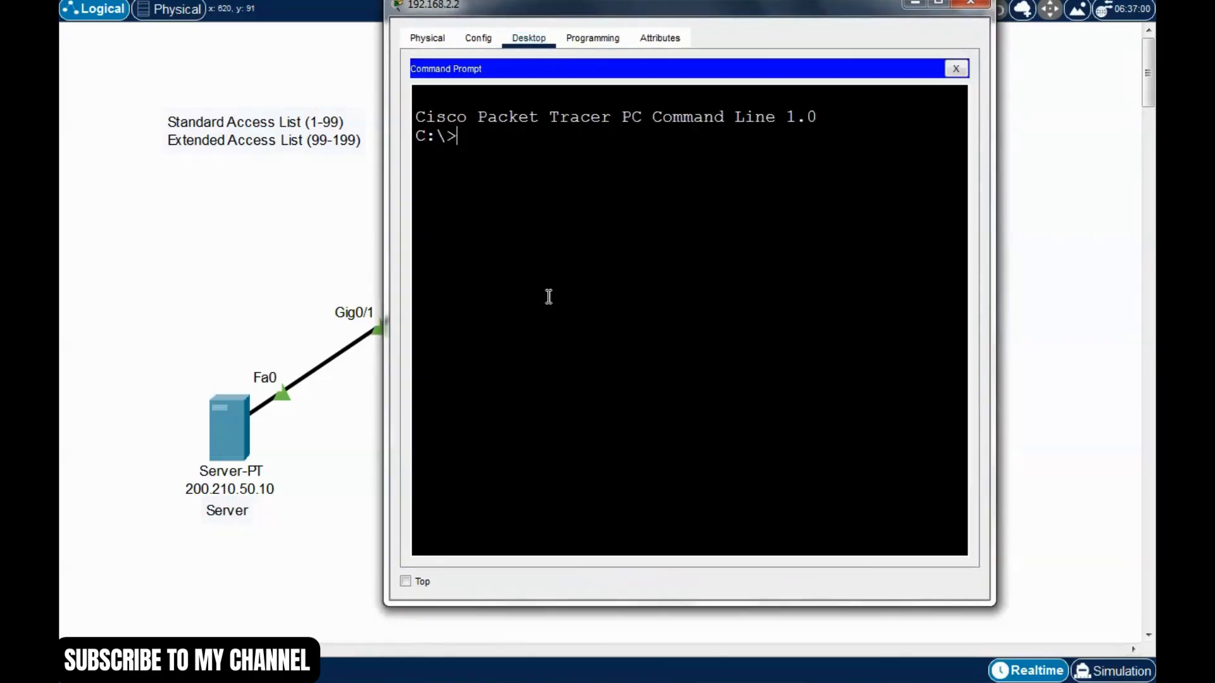
{"action": "type", "text": "ping 200.21"}
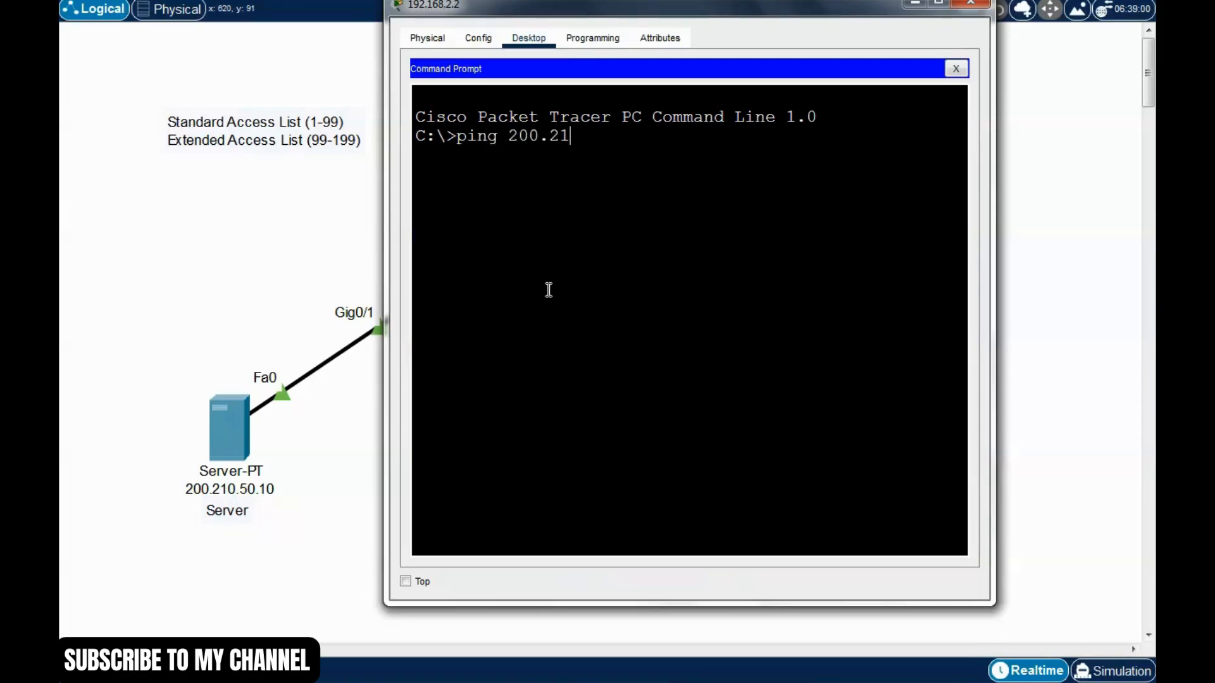
{"action": "type", "text": "0.50.10"}
{"action": "key", "text": "Return"}
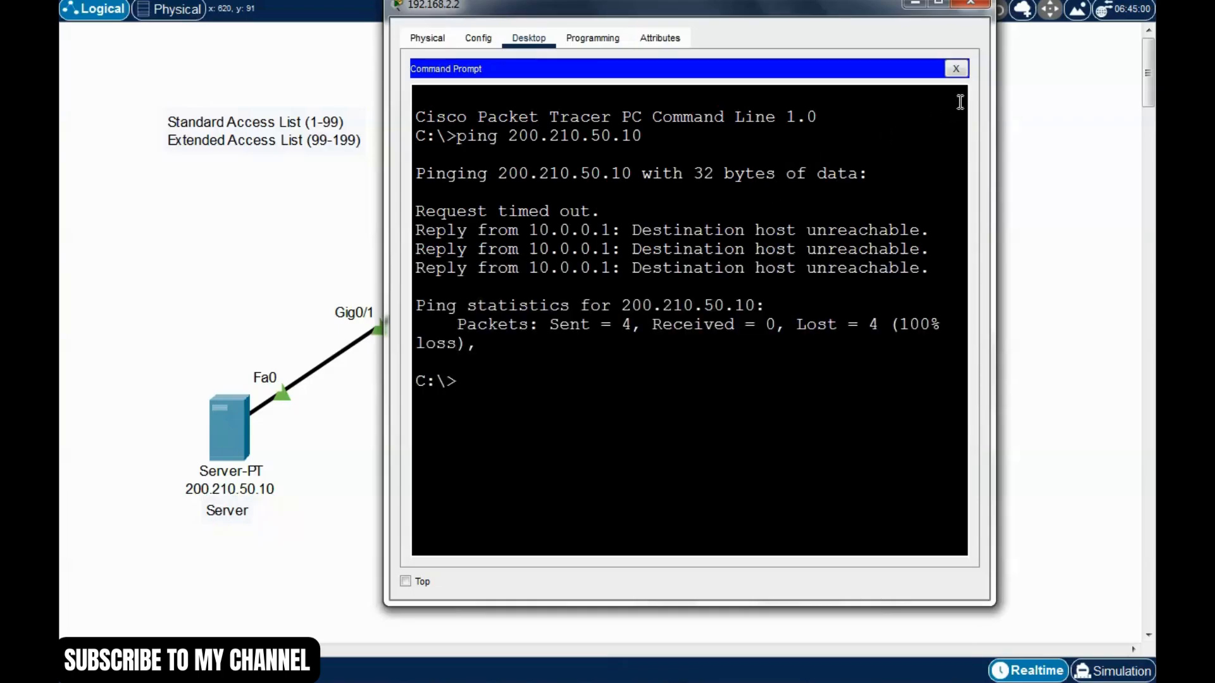
{"action": "left_click", "coordinate": [955, 68]}
{"action": "left_click", "coordinate": [970, 2]}
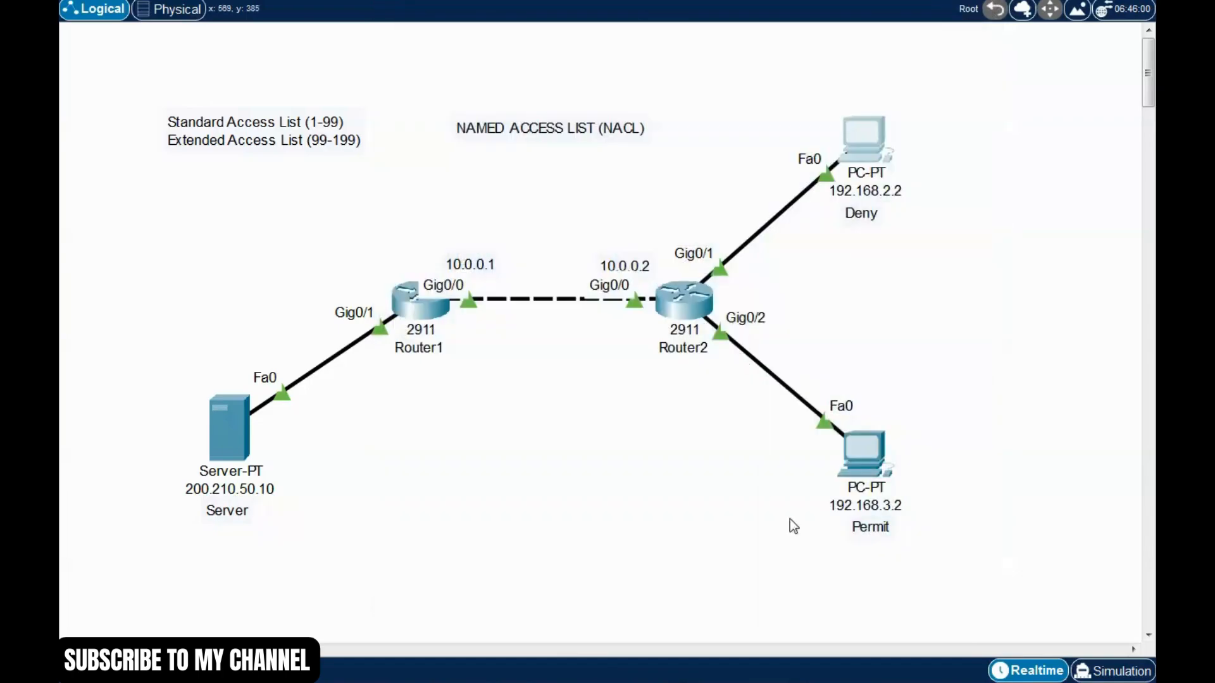
Ping the server at 200.210.50.10 from the command prompt of the permitted PC, 192.168.3.2, and close that PC's window.
{"action": "left_click", "coordinate": [866, 459]}
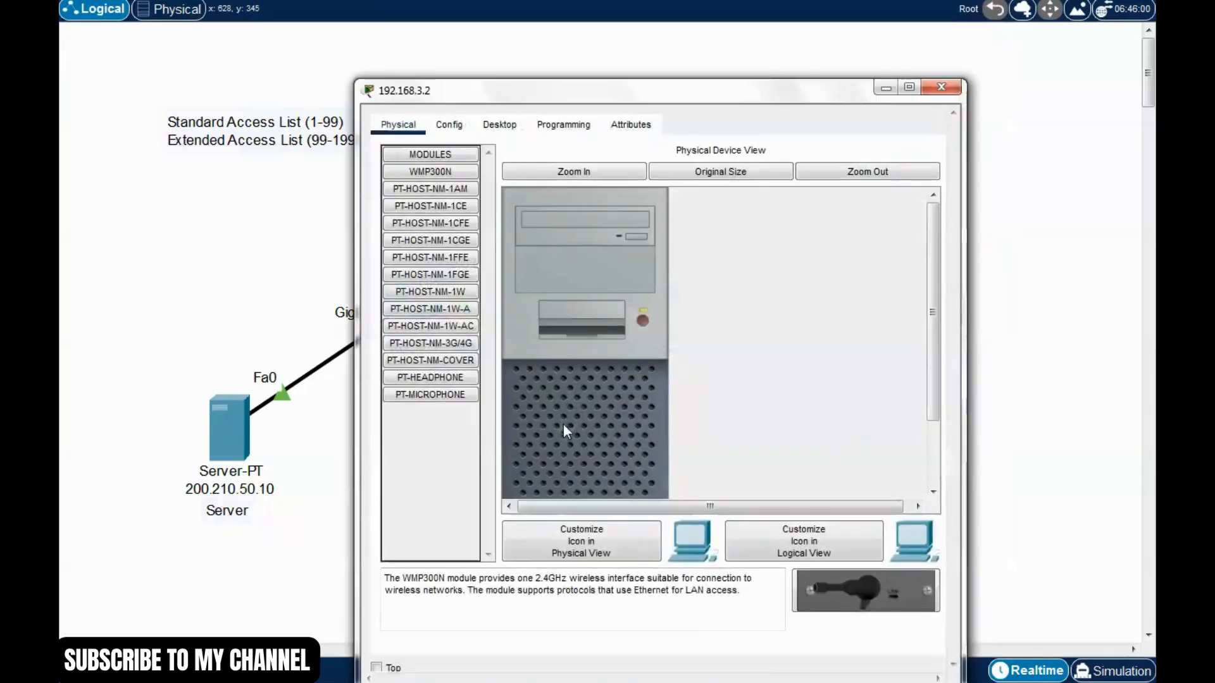
{"action": "left_click_drag", "start_coordinate": [753, 88], "coordinate": [780, 53]}
{"action": "left_click", "coordinate": [527, 87]}
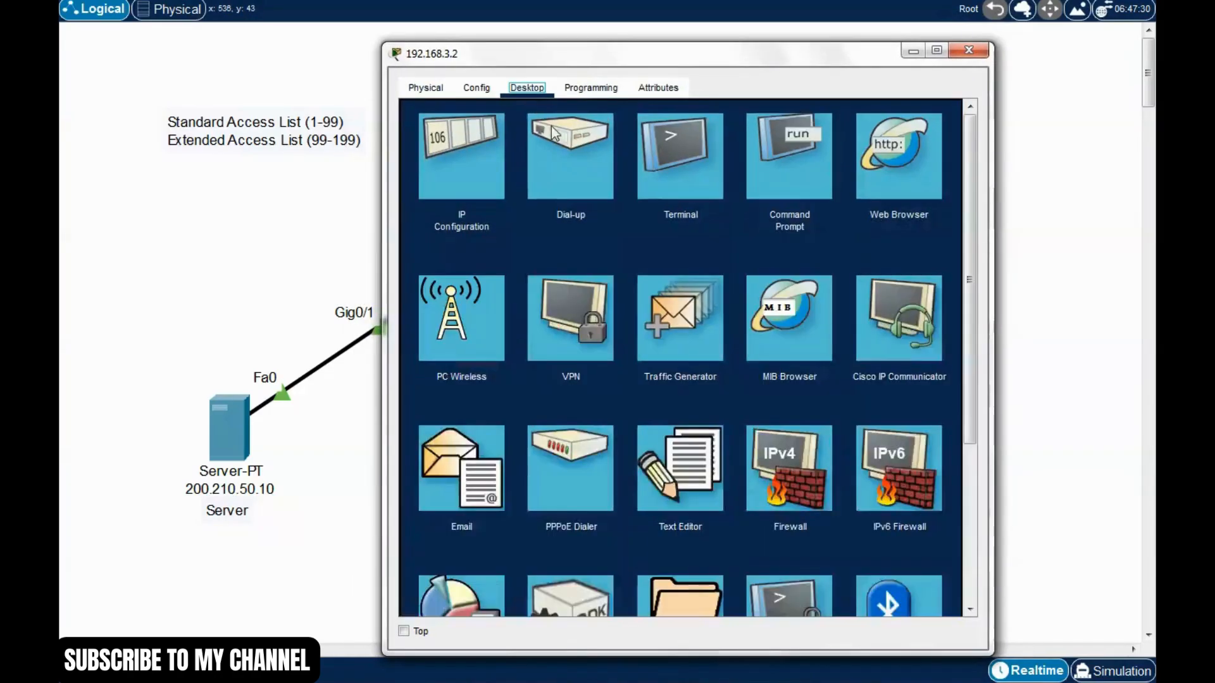
{"action": "left_click", "coordinate": [770, 210]}
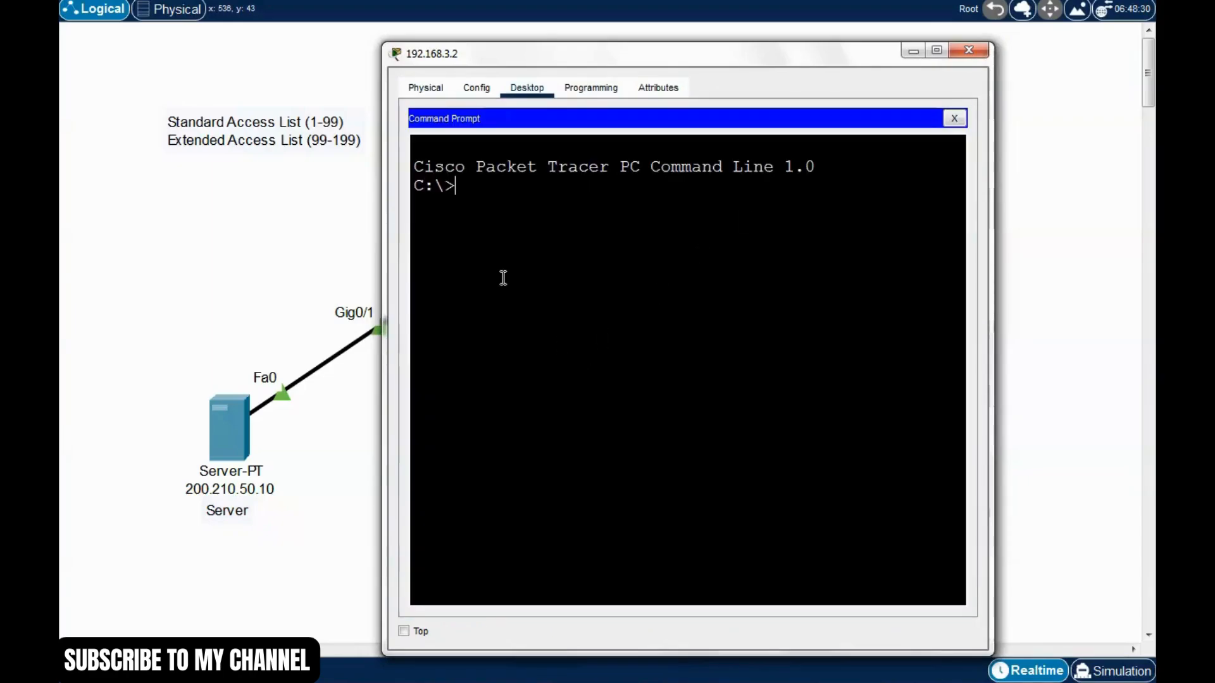
{"action": "type", "text": "ping 200.2"}
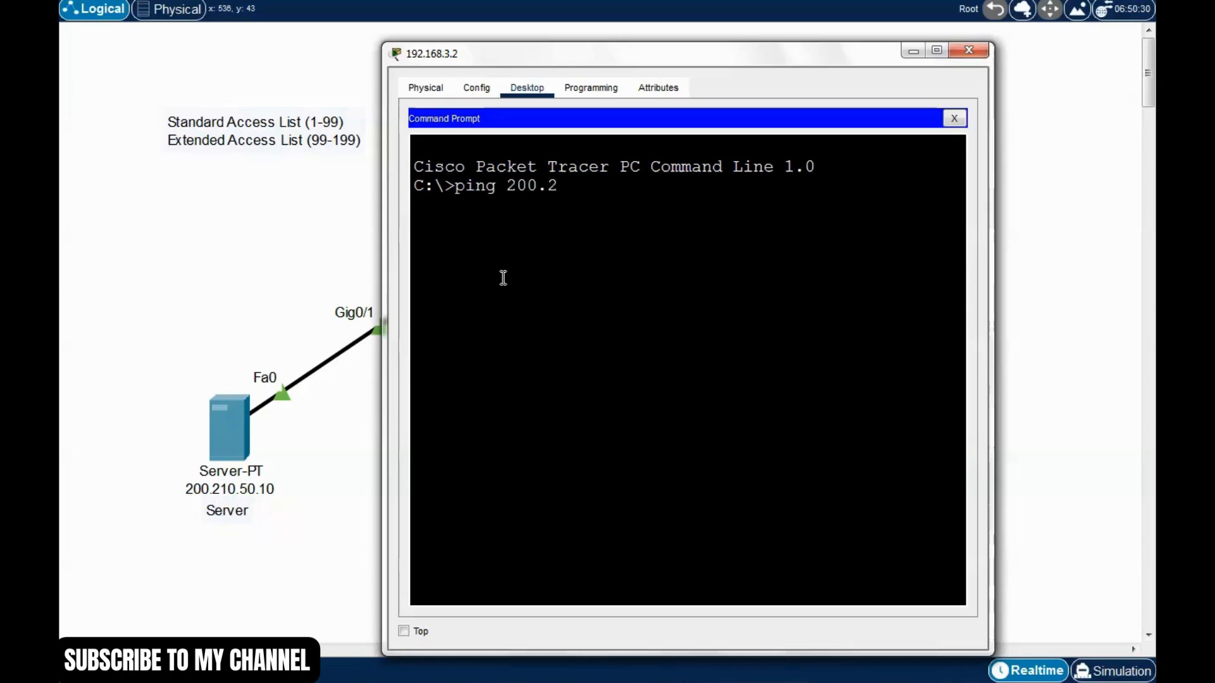
{"action": "type", "text": "10.50.10"}
{"action": "key", "text": "Return"}
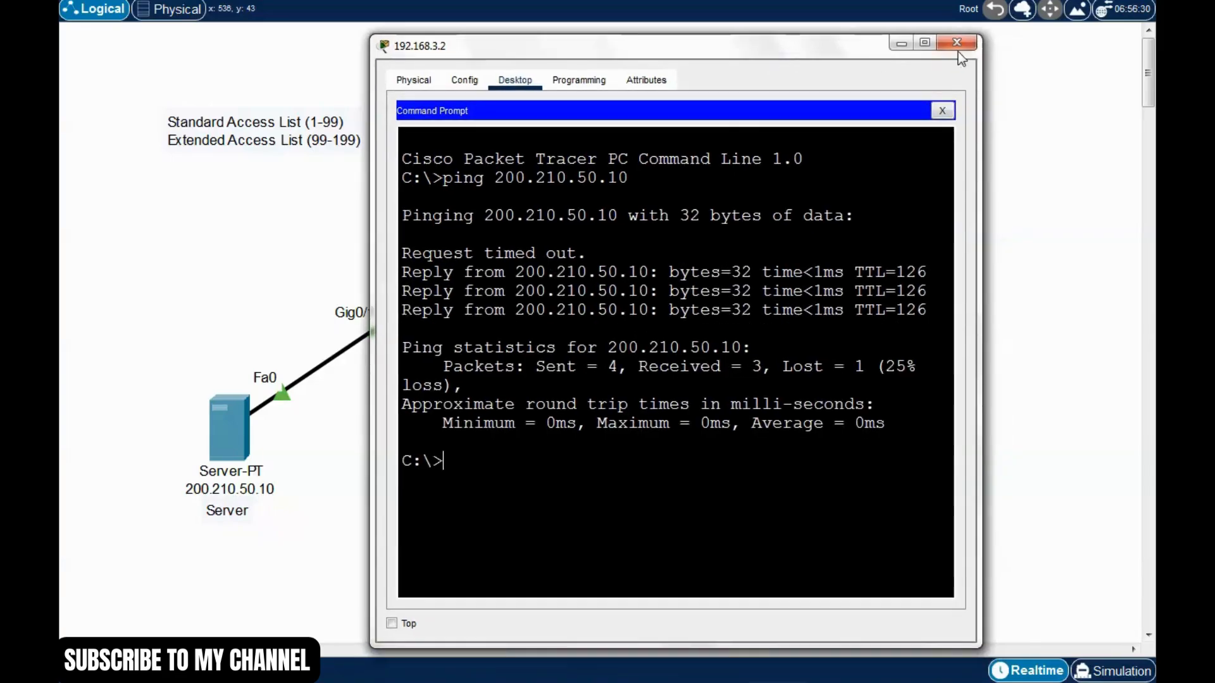
{"action": "left_click", "coordinate": [969, 50]}
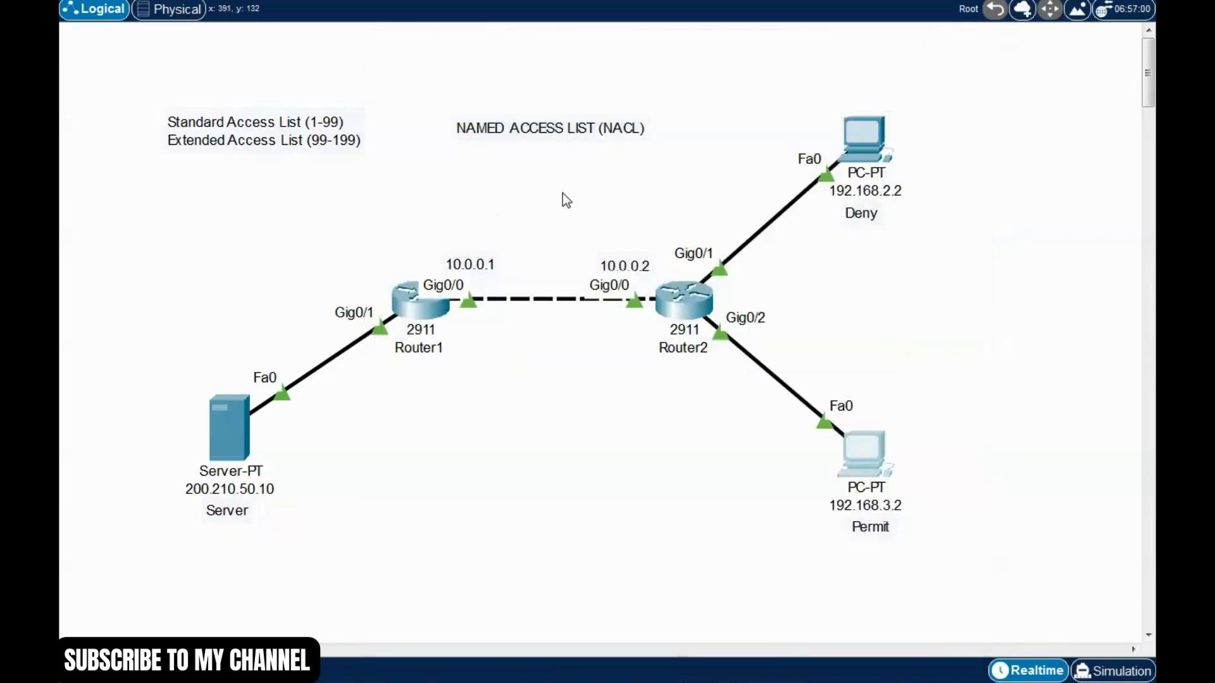
{"action": "left_click_drag", "start_coordinate": [427, 92], "coordinate": [620, 171]}
{"action": "left_click", "coordinate": [626, 183]}
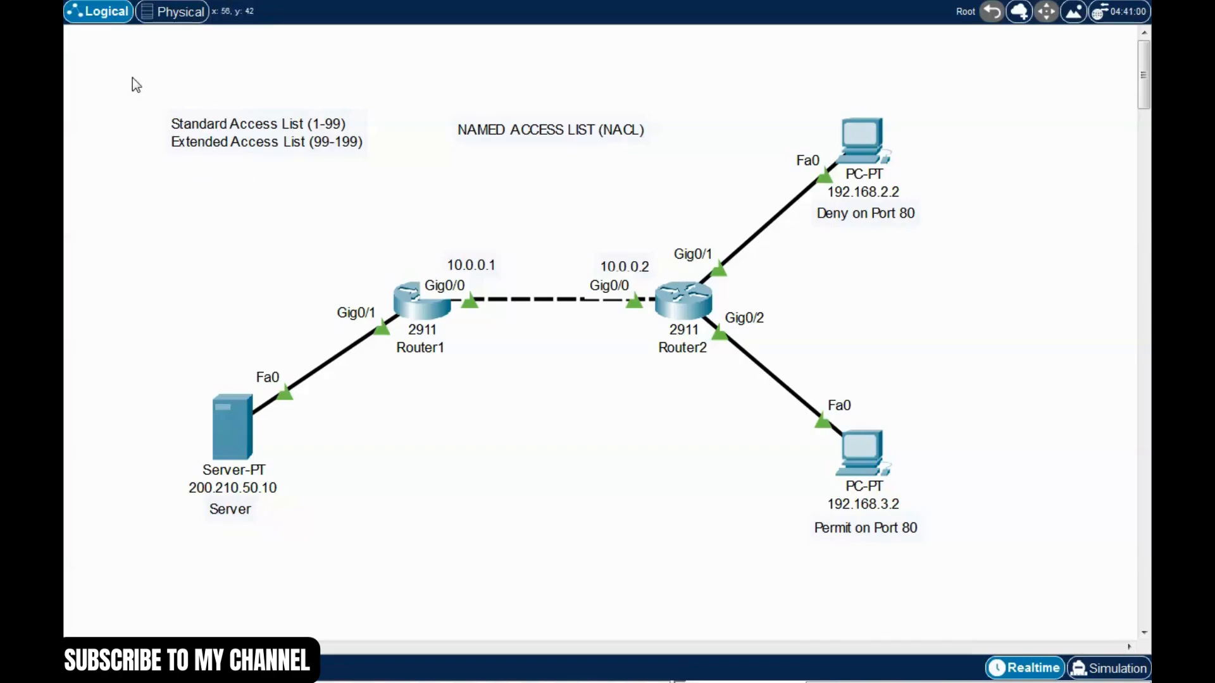
{"action": "left_click_drag", "start_coordinate": [133, 79], "coordinate": [998, 578]}
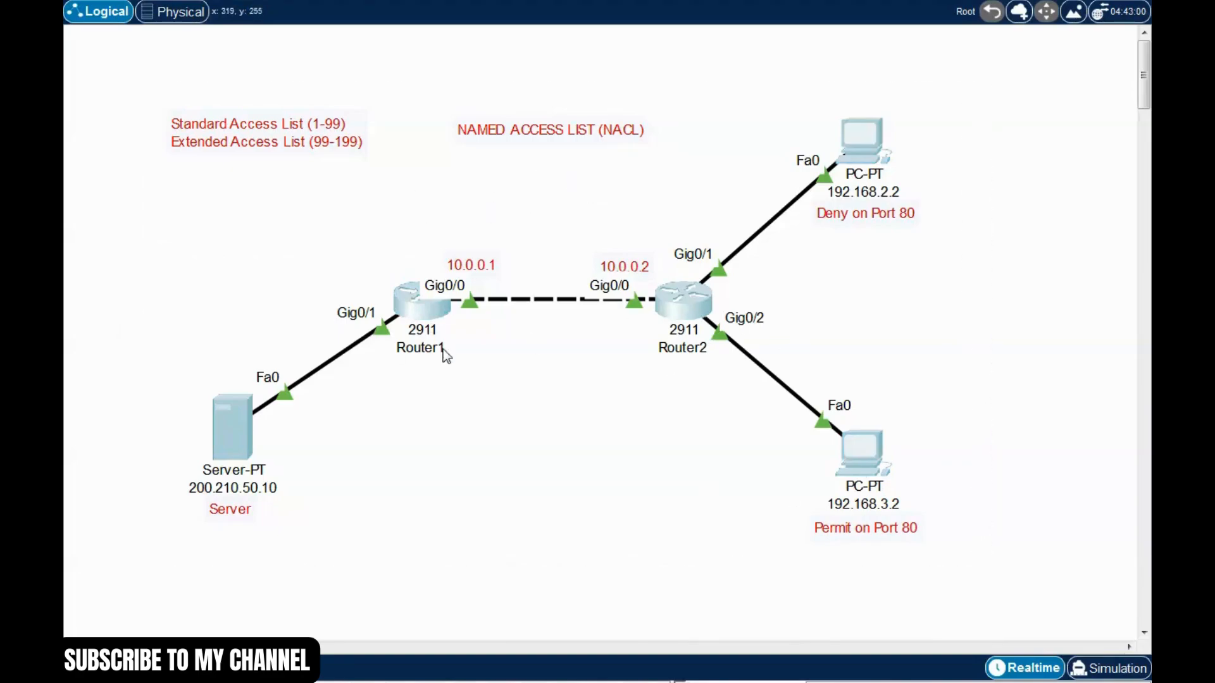
{"action": "left_click", "coordinate": [577, 489]}
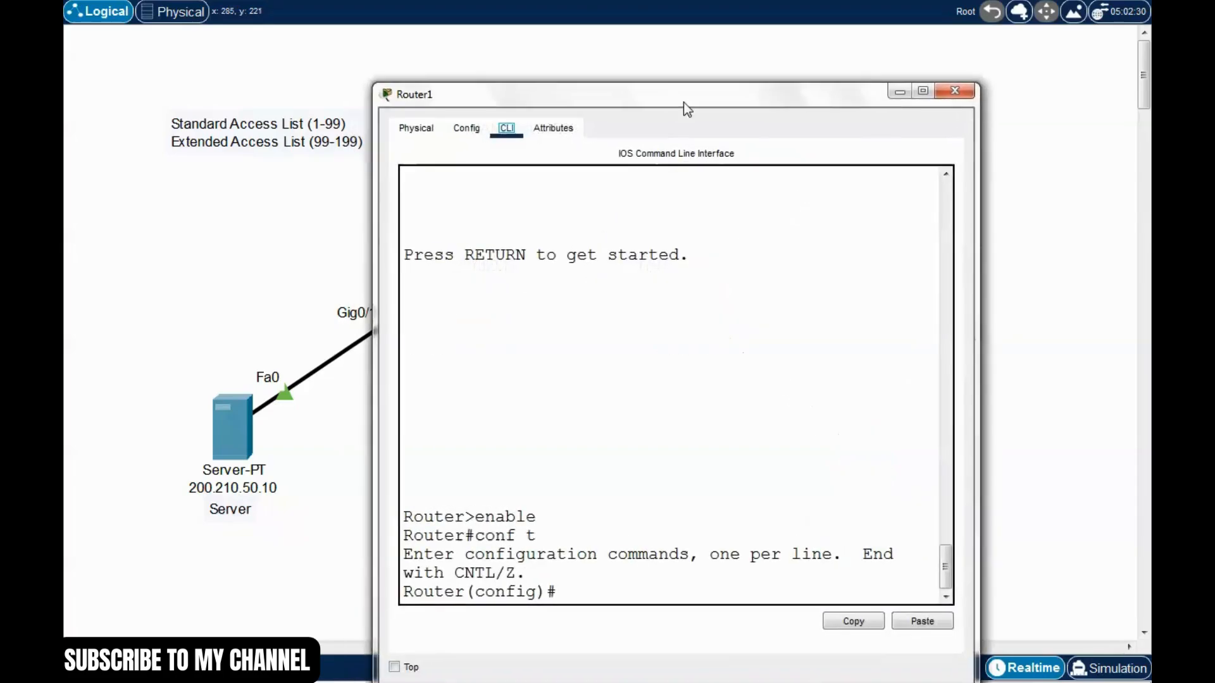
Leave configuration mode on Router1 and display the running configuration through to its end.
{"action": "left_click_drag", "start_coordinate": [683, 102], "coordinate": [734, 80]}
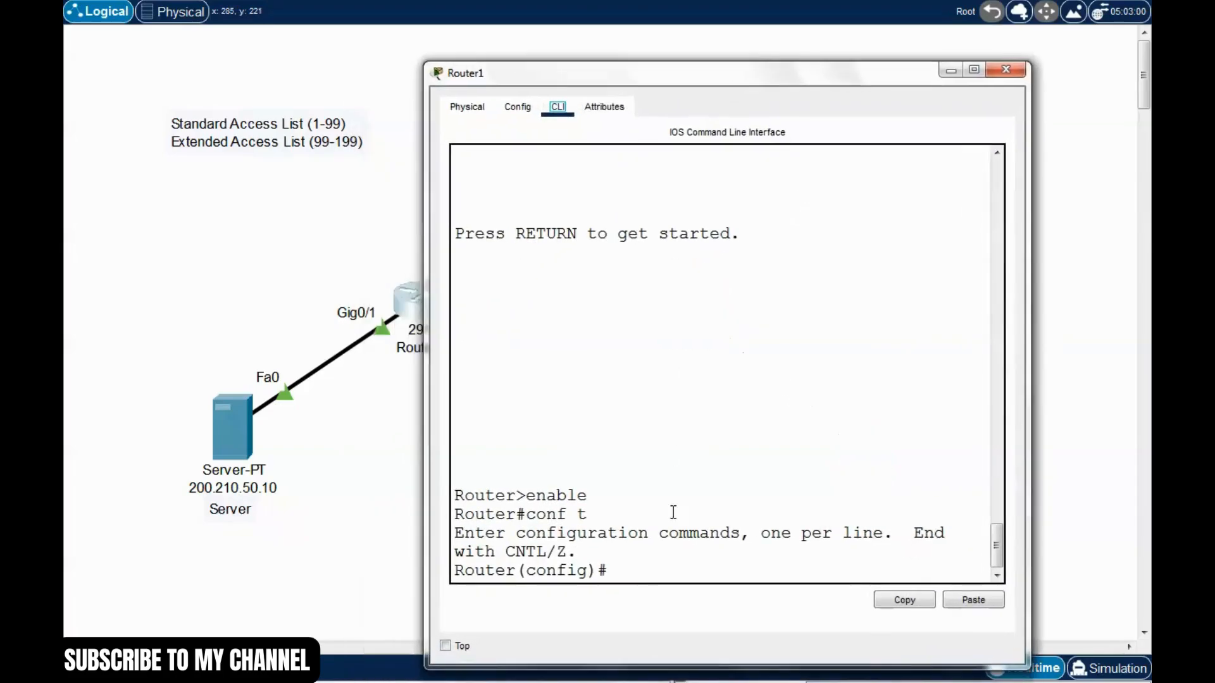
{"action": "left_click", "coordinate": [629, 569]}
{"action": "key", "text": "ctrl+z"}
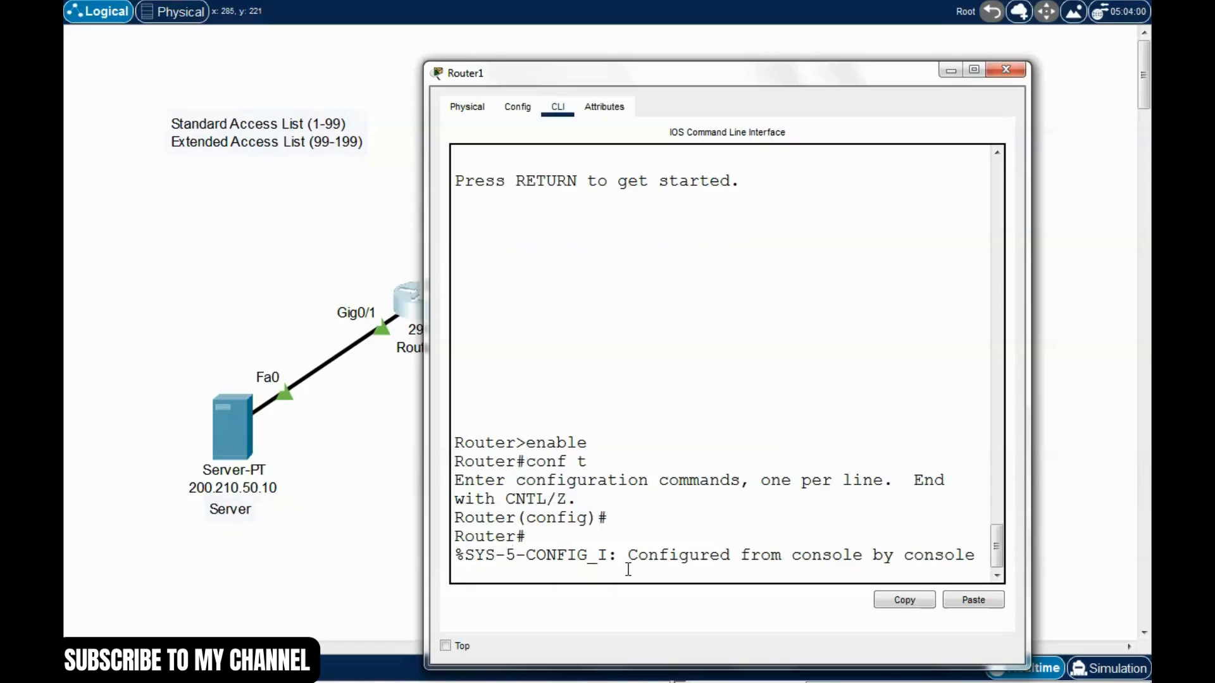
{"action": "key", "text": "Return"}
{"action": "type", "text": "s"}
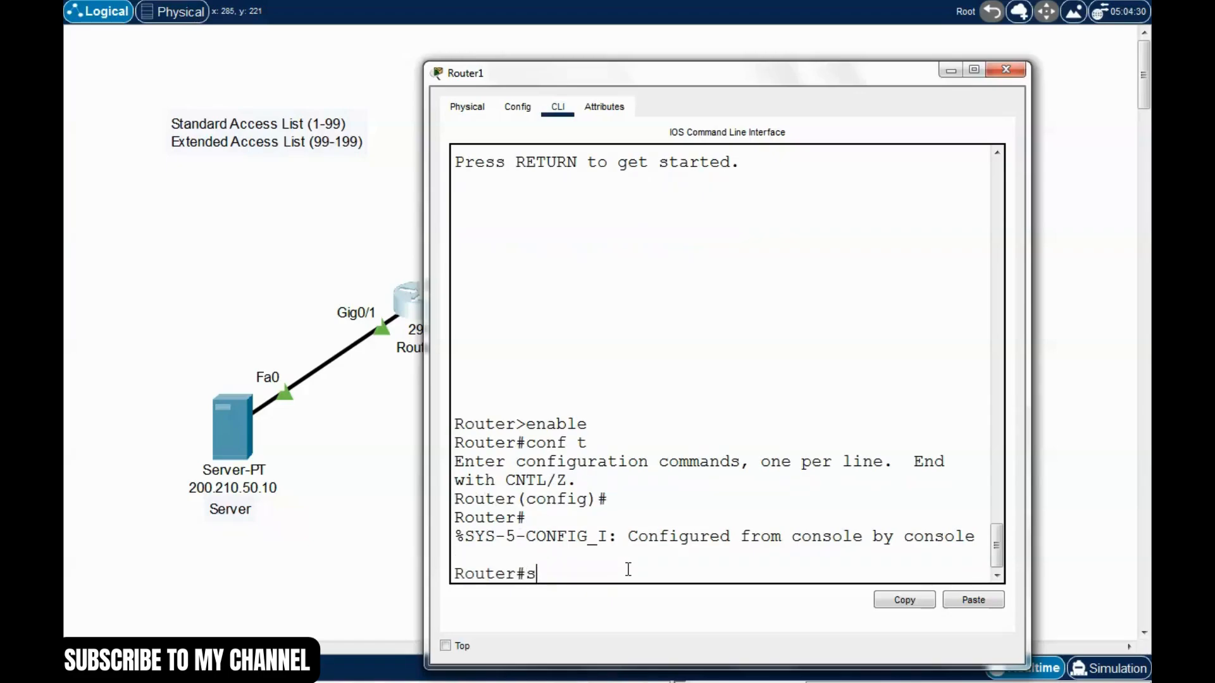
{"action": "type", "text": "how run"}
{"action": "key", "text": "Return"}
{"action": "key", "text": "space"}
{"action": "key", "text": "space"}
{"action": "key", "text": "space"}
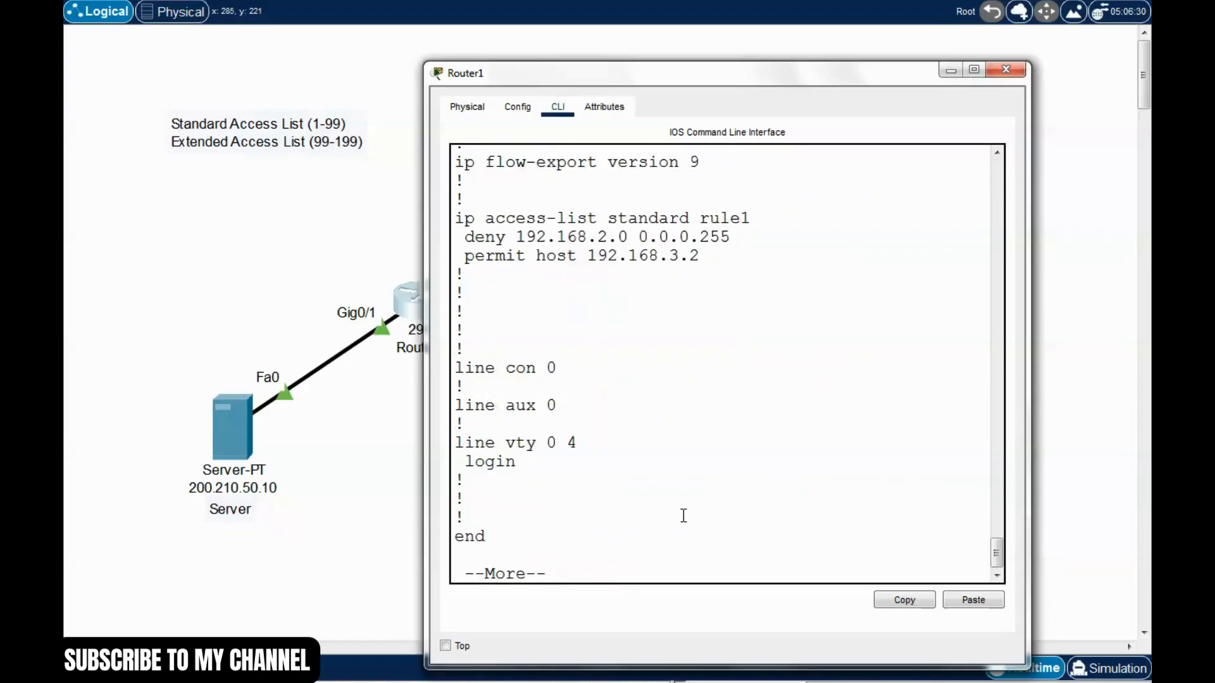
{"action": "key", "text": "space"}
Examine the standard rule1 access list in the running configuration, including its deny and permit entries.
{"action": "scroll", "coordinate": [681, 447], "scroll_direction": "up", "scroll_amount": 2}
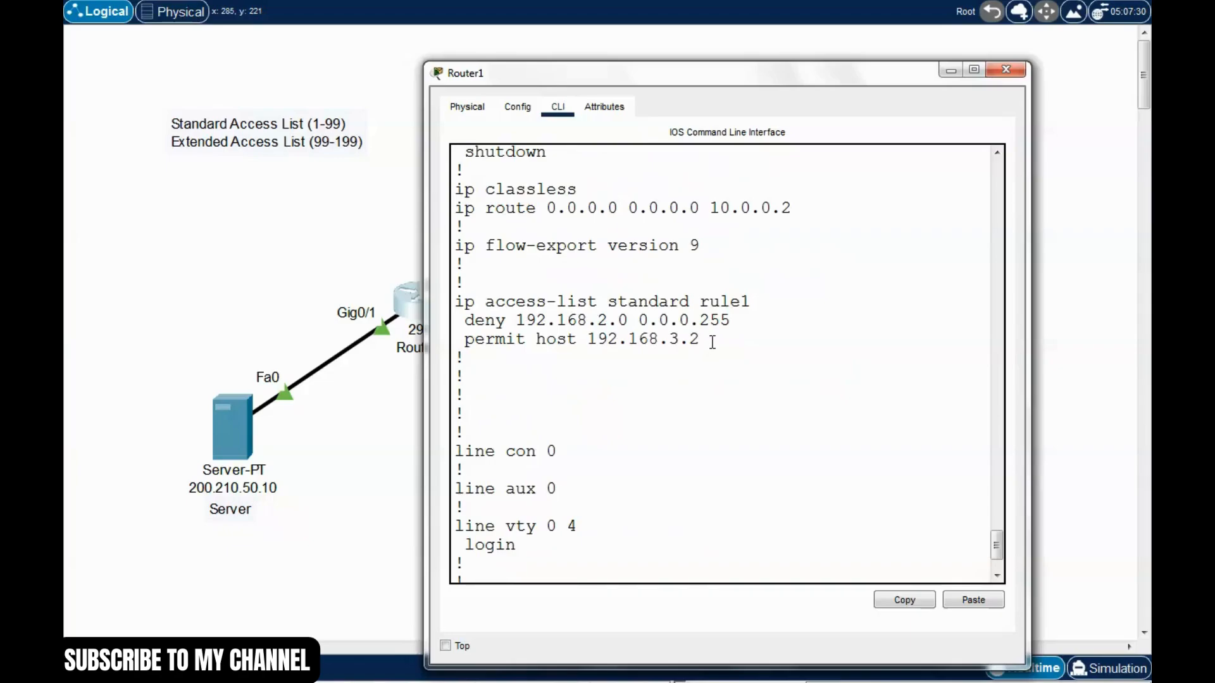
{"action": "left_click_drag", "start_coordinate": [712, 342], "coordinate": [454, 303]}
{"action": "left_click", "coordinate": [695, 362]}
{"action": "left_click_drag", "start_coordinate": [727, 344], "coordinate": [455, 303]}
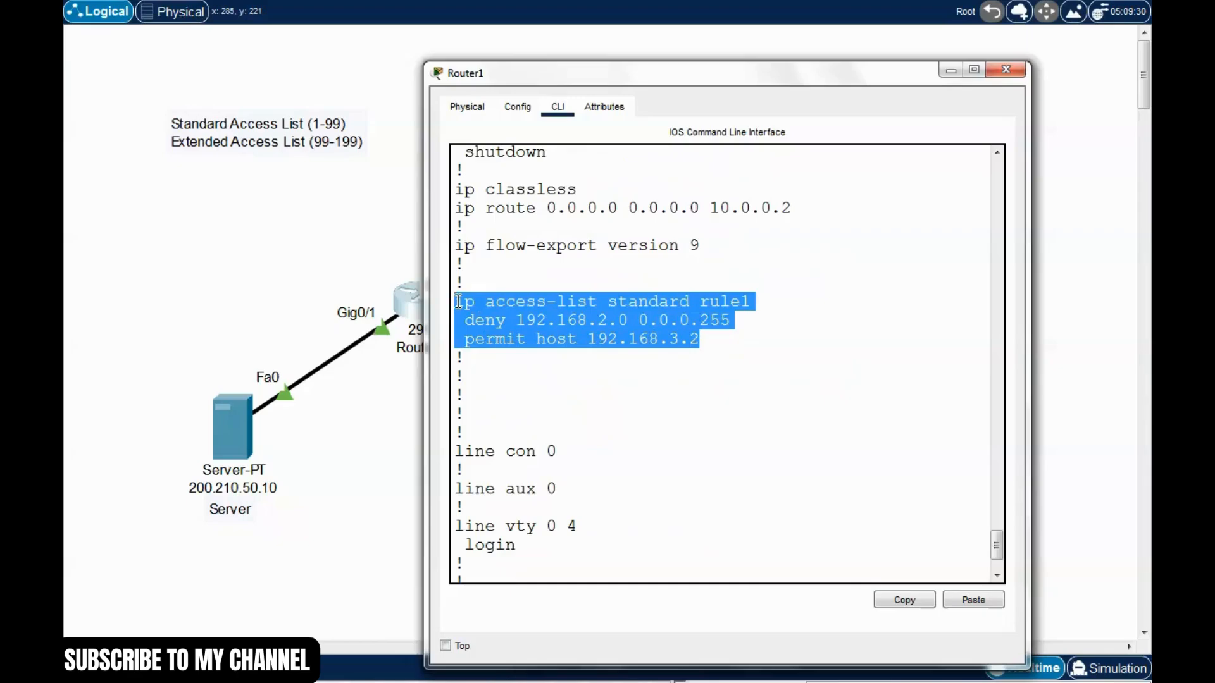
{"action": "left_click", "coordinate": [625, 335]}
{"action": "scroll", "coordinate": [626, 344], "scroll_direction": "up", "scroll_amount": 1}
{"action": "scroll", "coordinate": [665, 360], "scroll_direction": "down", "scroll_amount": 3}
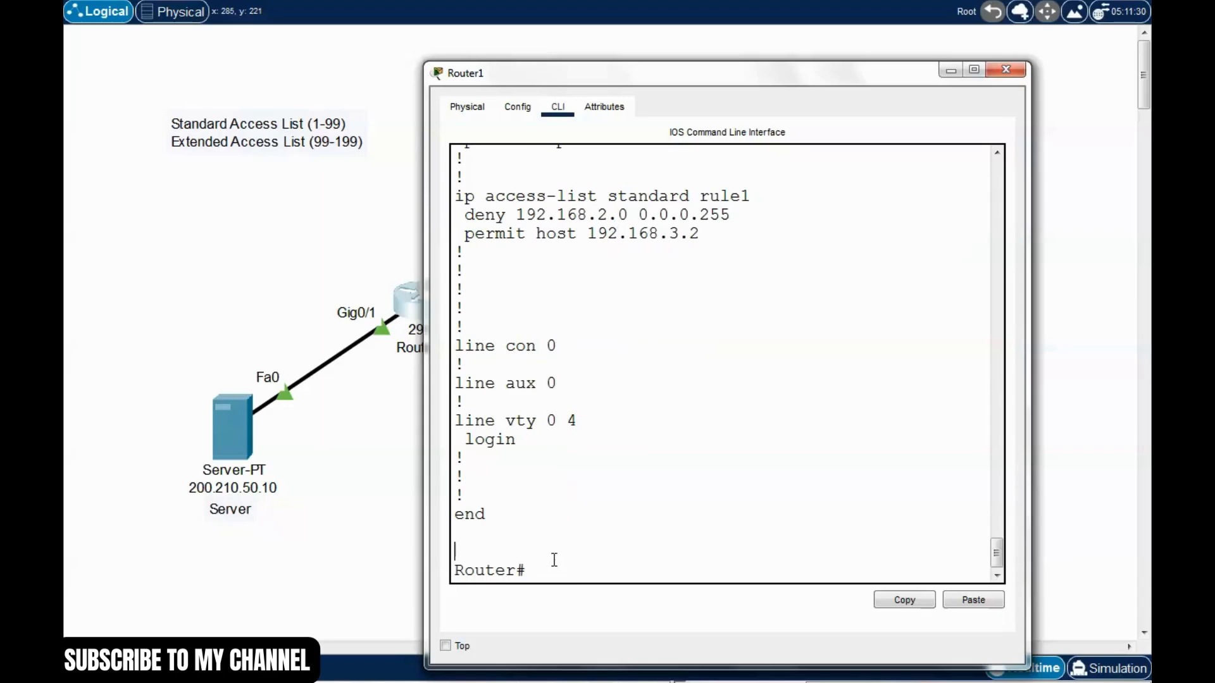
Remove the standard named access list rule1 in Router1's global configuration, reusing its definition line copied from the running configuration.
{"action": "type", "text": "con"}
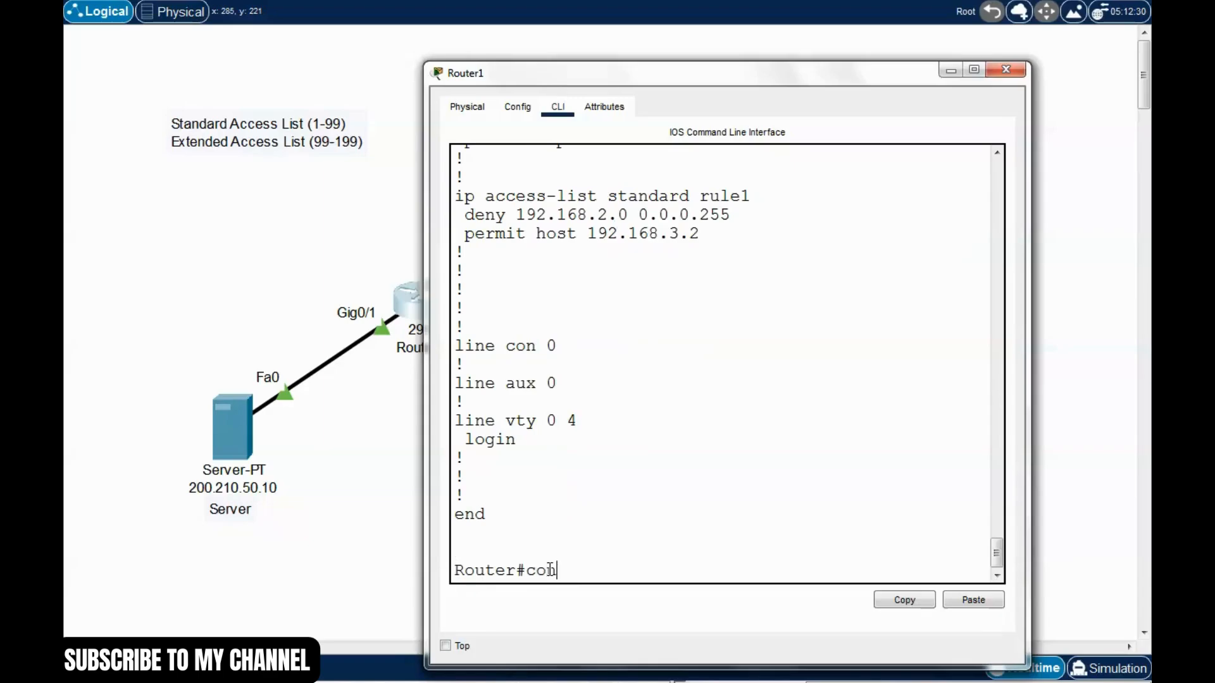
{"action": "type", "text": "f t"}
{"action": "key", "text": "Return"}
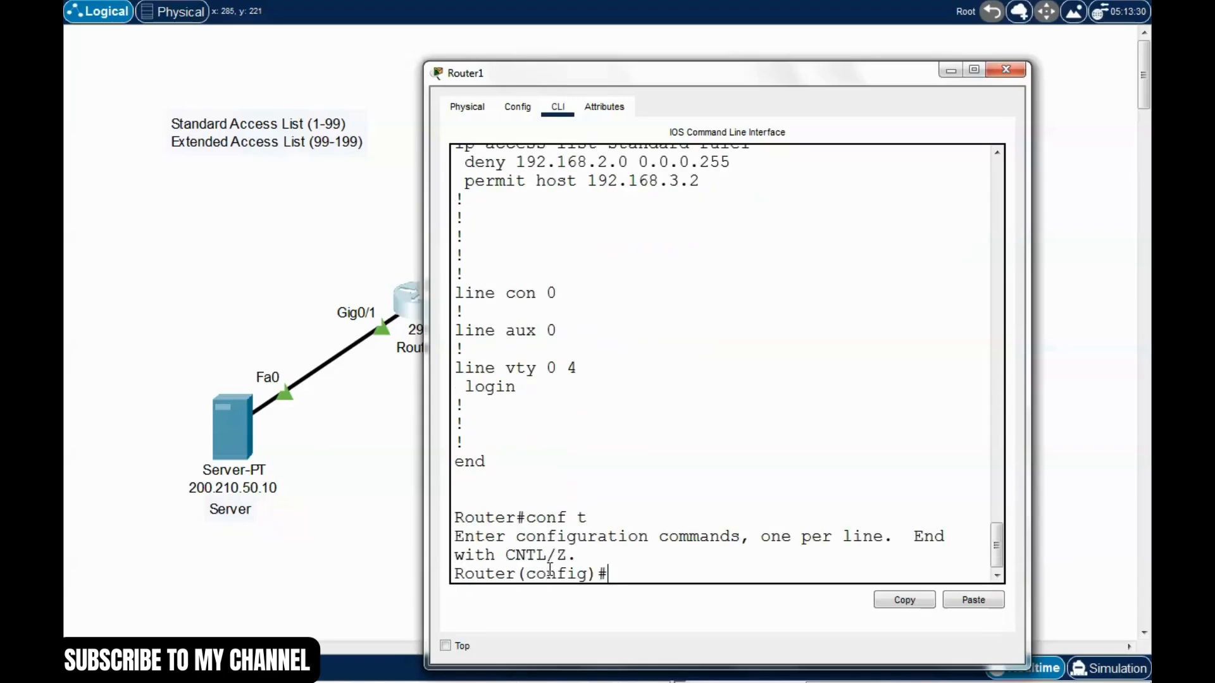
{"action": "scroll", "coordinate": [674, 549], "scroll_direction": "up", "scroll_amount": 1}
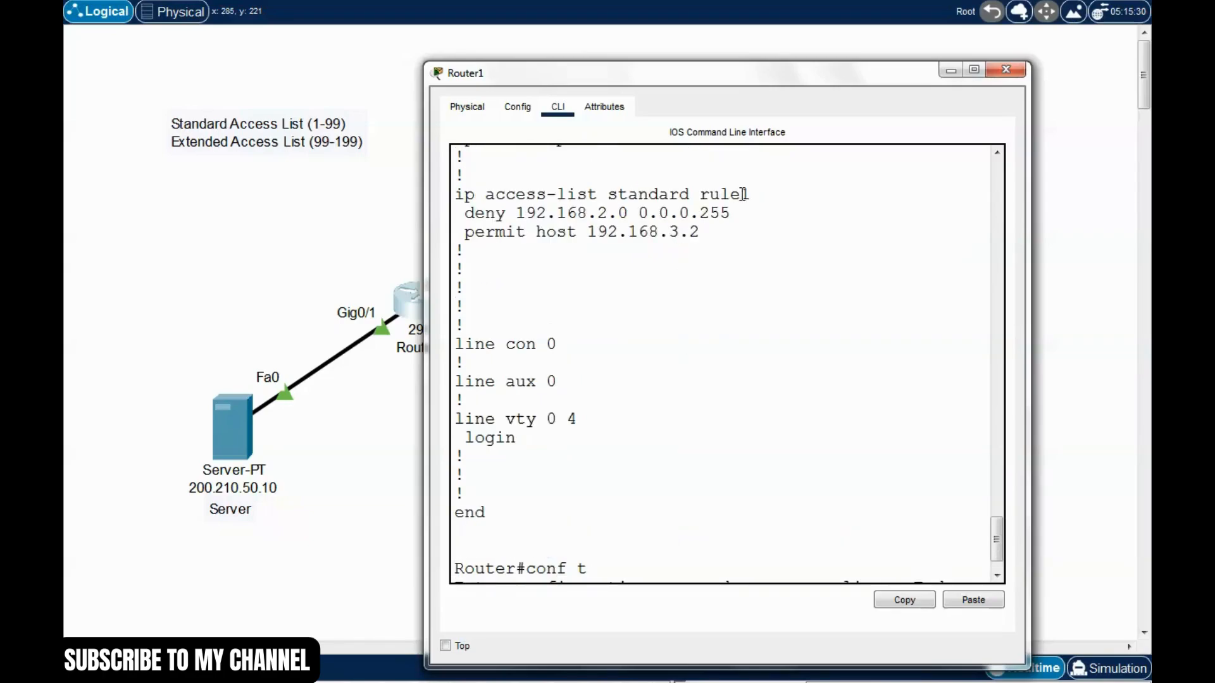
{"action": "left_click_drag", "start_coordinate": [752, 194], "coordinate": [455, 194]}
{"action": "left_click", "coordinate": [904, 600]}
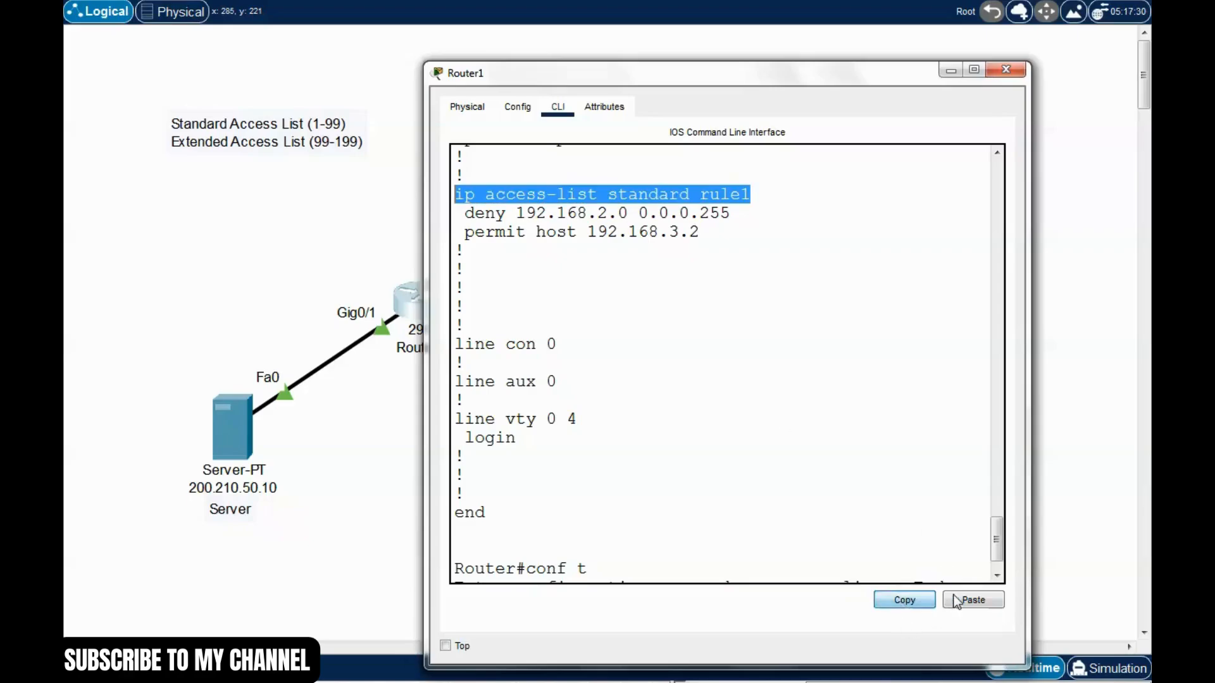
{"action": "scroll", "coordinate": [1005, 566], "scroll_direction": "down", "scroll_amount": 1}
{"action": "left_click", "coordinate": [636, 573]}
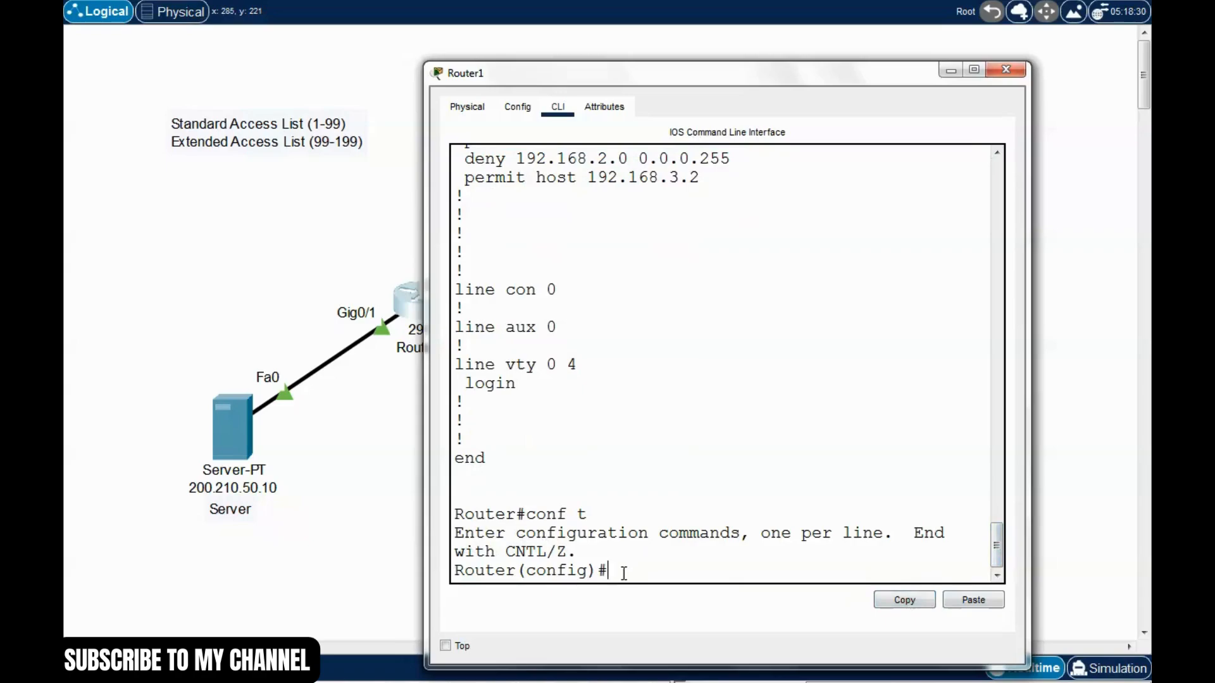
{"action": "type", "text": "no"}
{"action": "left_click", "coordinate": [991, 603]}
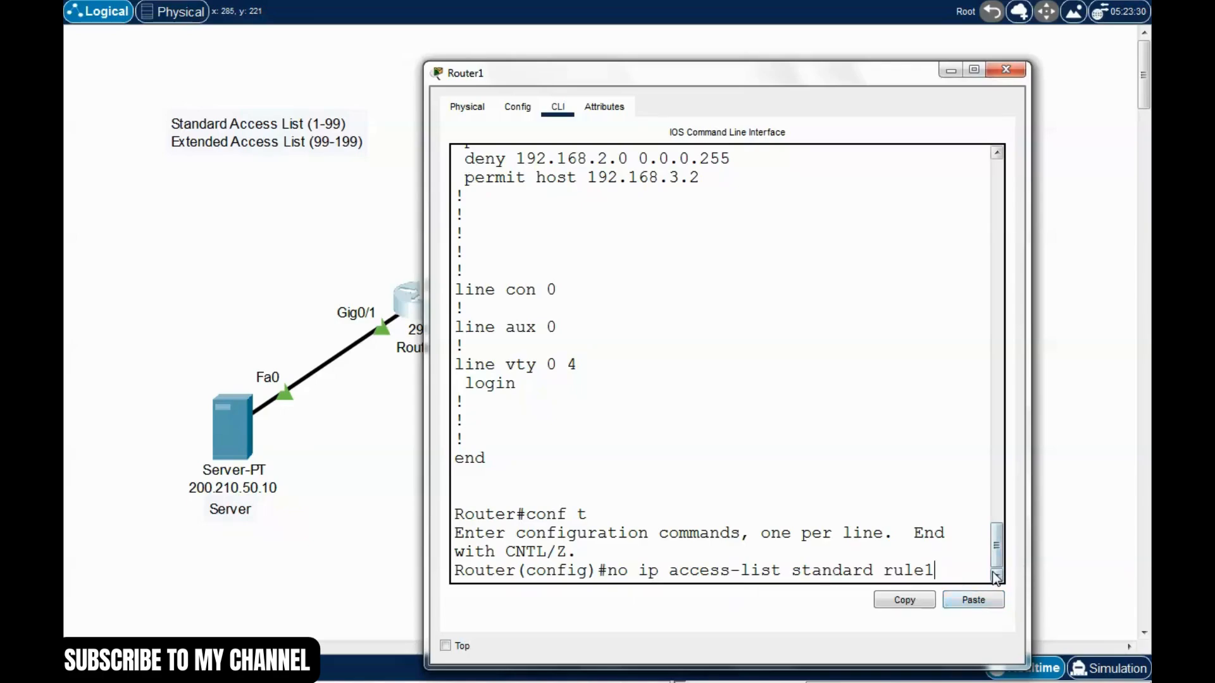
{"action": "key", "text": "Return"}
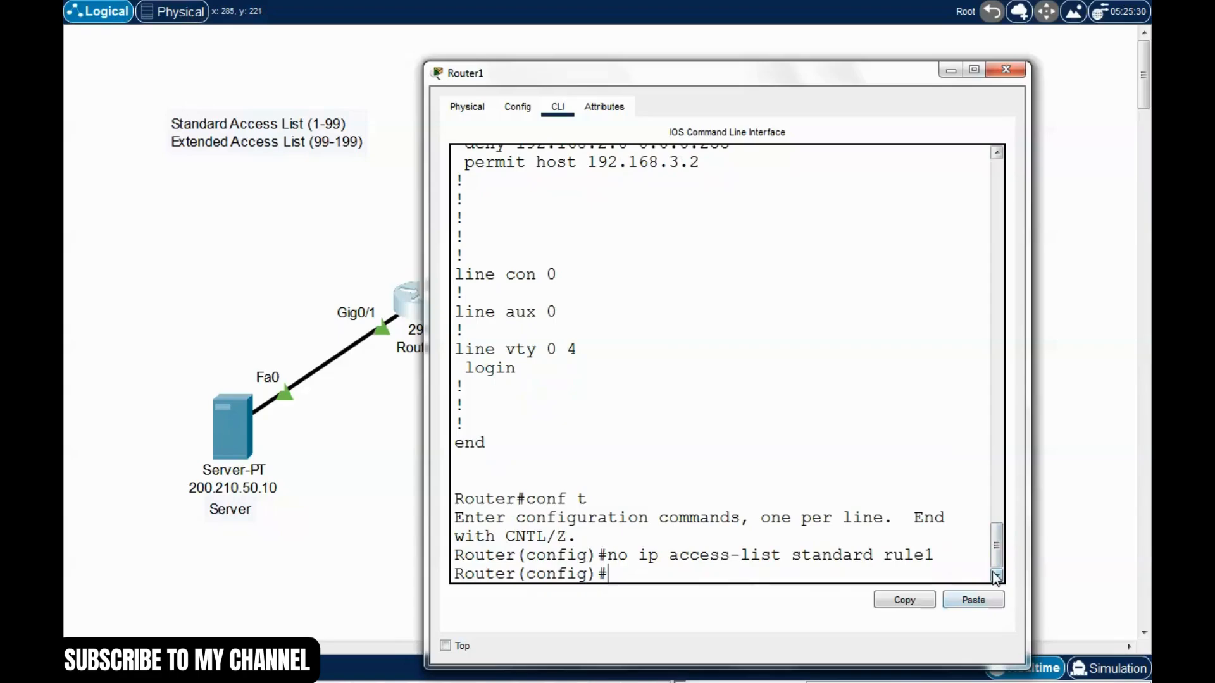
Return to privileged mode on Router1 and save the configuration with the write command.
{"action": "key", "text": "ctrl+z"}
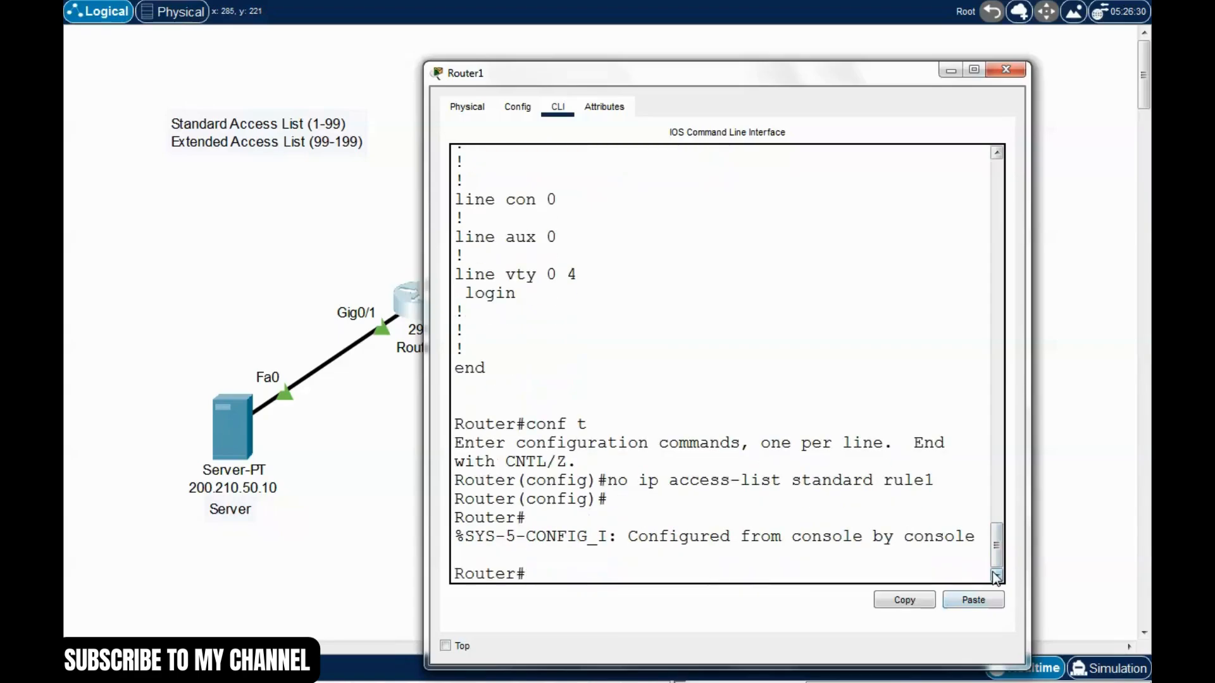
{"action": "type", "text": "write"}
{"action": "key", "text": "Return"}
Display Router1's running configuration and check the section after the ip flow-export line for an access-list definition.
{"action": "type", "text": "show run"}
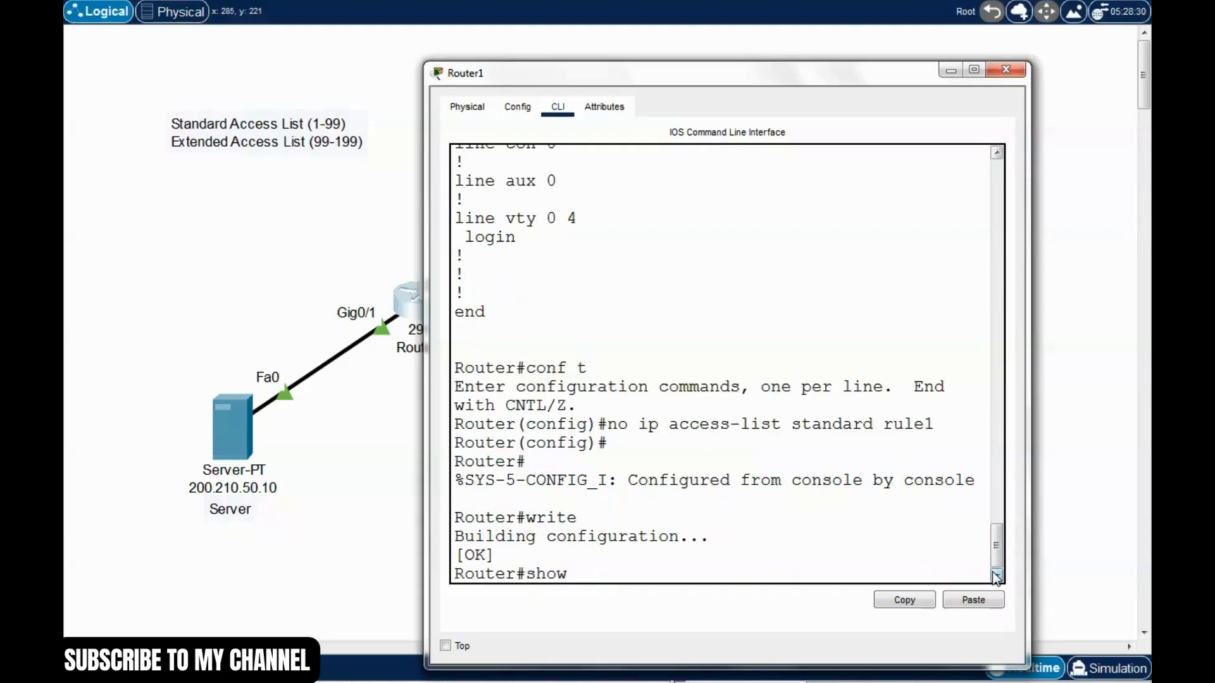
{"action": "key", "text": "Return"}
{"action": "key", "text": "space"}
{"action": "key", "text": "space"}
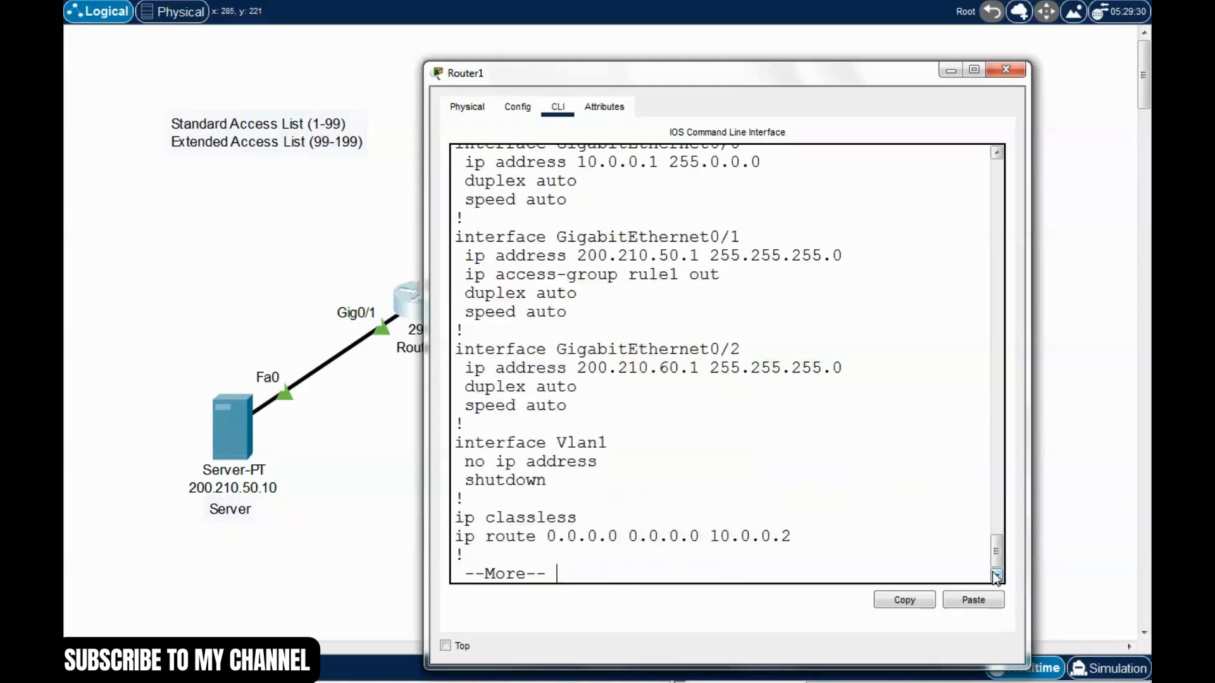
{"action": "scroll", "coordinate": [693, 493], "scroll_direction": "up", "scroll_amount": 4}
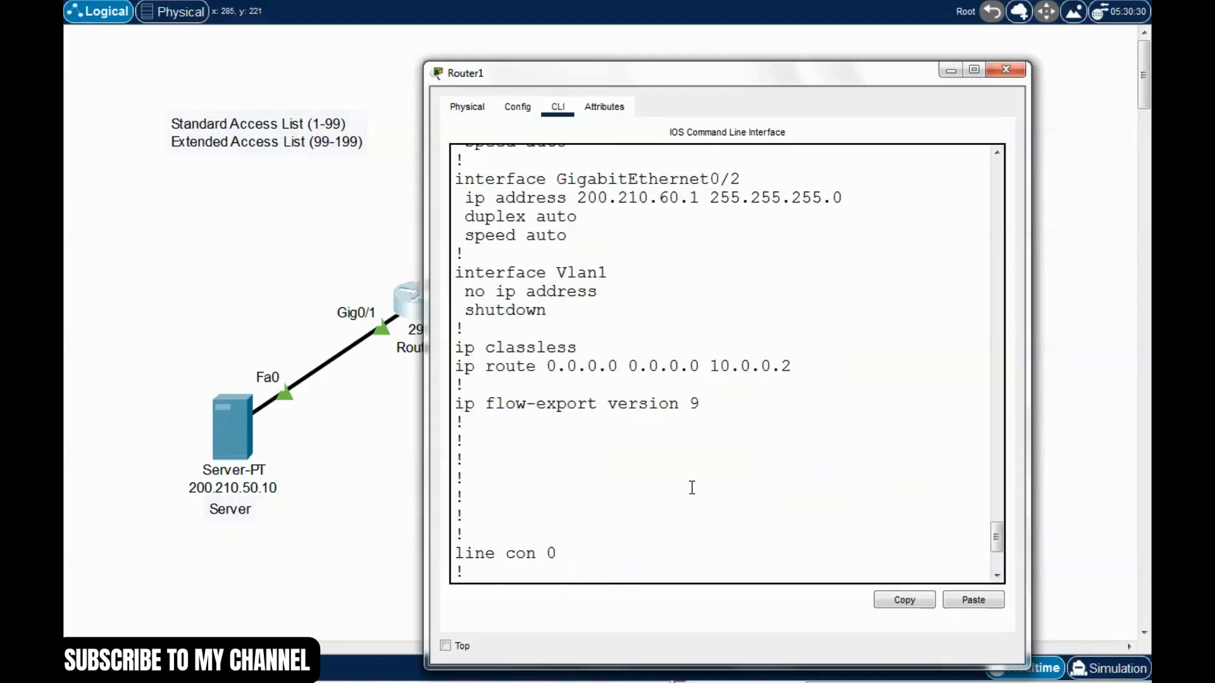
{"action": "scroll", "coordinate": [693, 491], "scroll_direction": "down", "scroll_amount": 2}
{"action": "scroll", "coordinate": [692, 487], "scroll_direction": "up", "scroll_amount": 2}
{"action": "scroll", "coordinate": [692, 487], "scroll_direction": "up", "scroll_amount": 1}
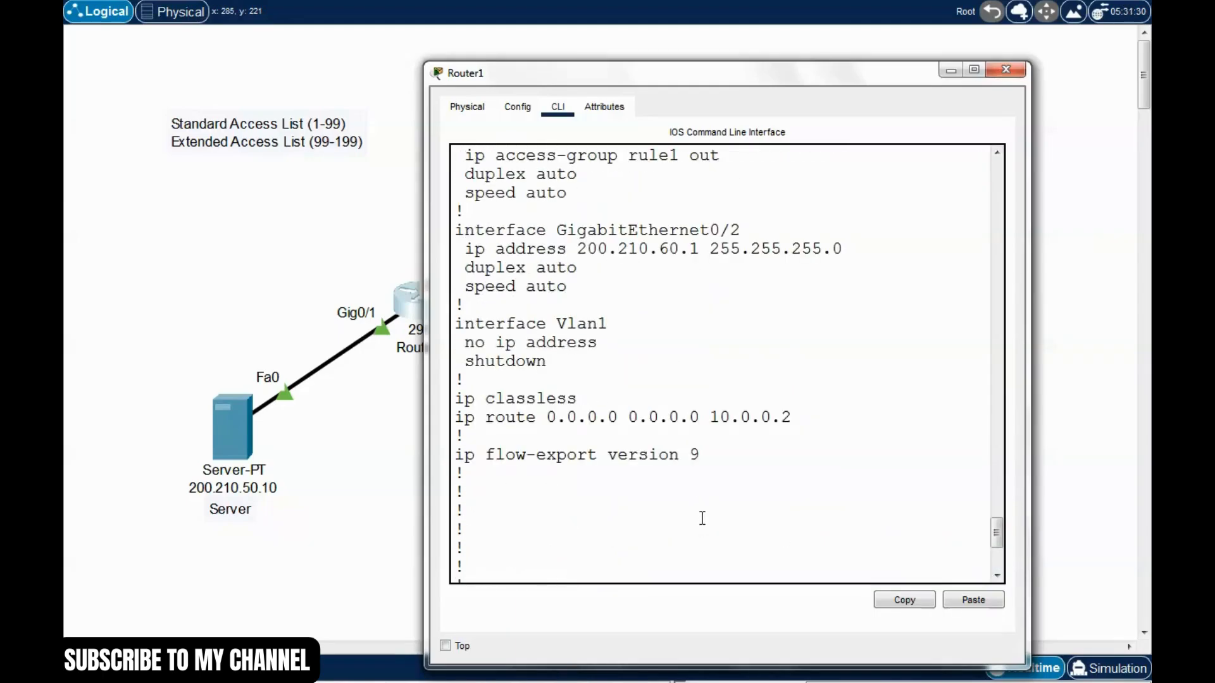
Examine the access-group line under interface GigabitEthernet0/1 in the running configuration.
{"action": "scroll", "coordinate": [699, 512], "scroll_direction": "up", "scroll_amount": 3}
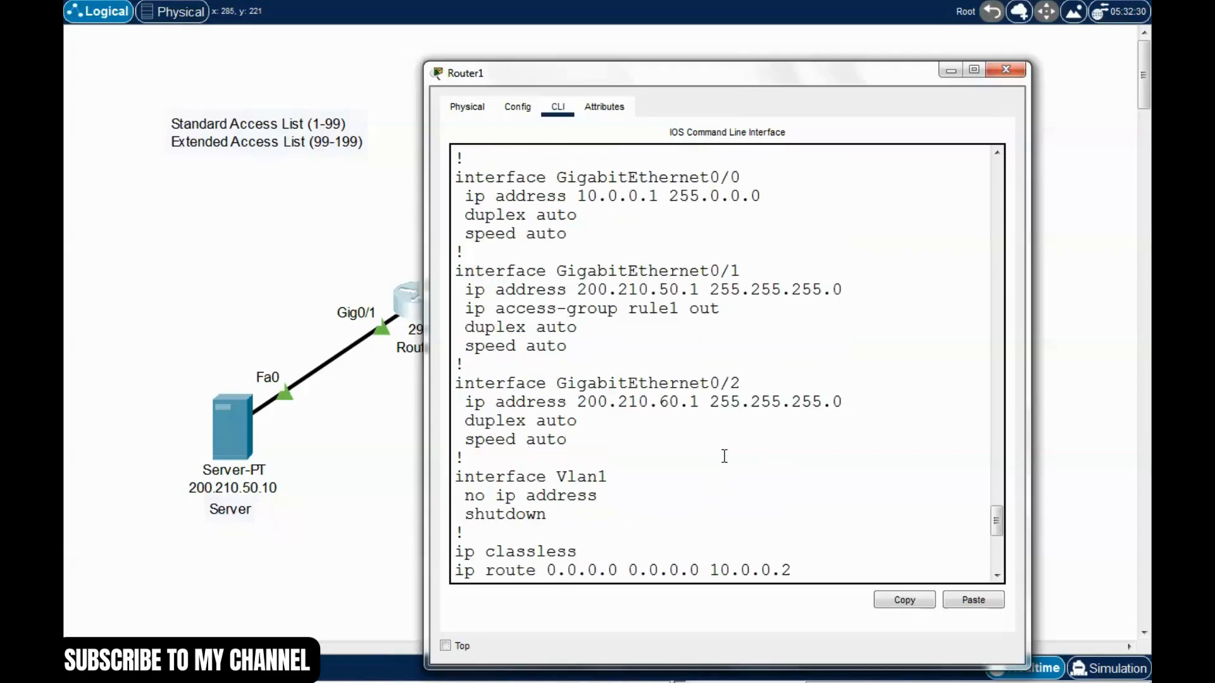
{"action": "scroll", "coordinate": [724, 455], "scroll_direction": "up", "scroll_amount": 1}
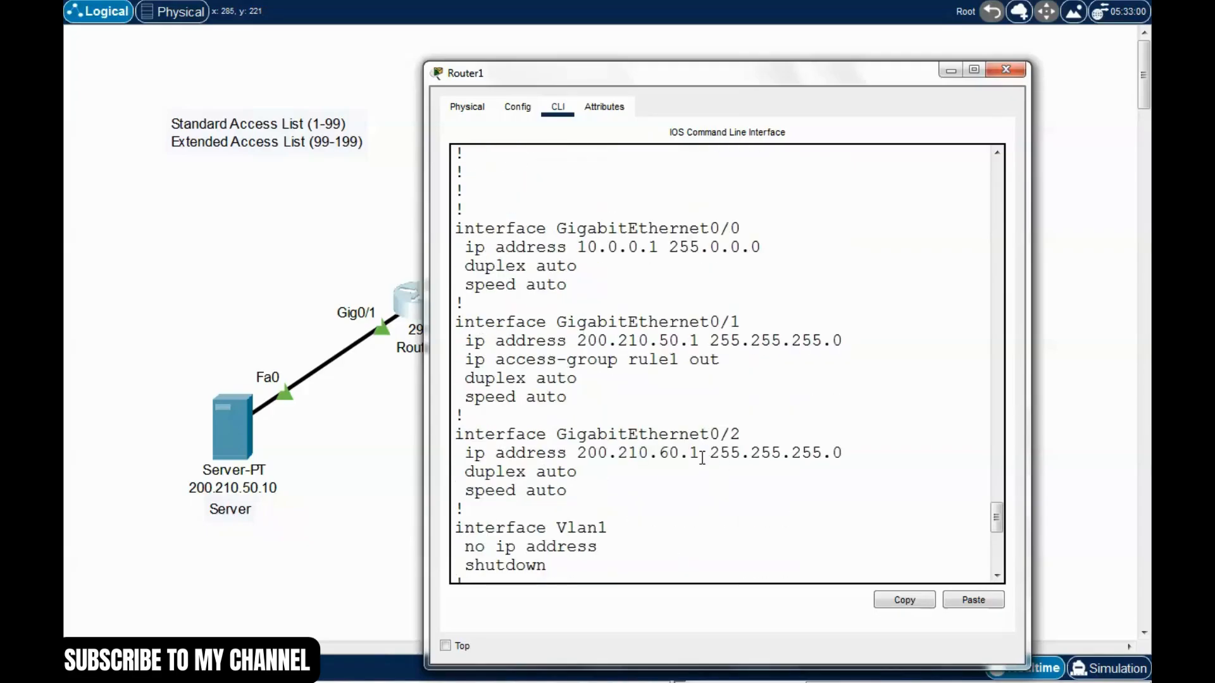
{"action": "left_click_drag", "start_coordinate": [710, 322], "coordinate": [742, 322]}
{"action": "left_click", "coordinate": [651, 379]}
{"action": "left_click_drag", "start_coordinate": [720, 359], "coordinate": [479, 360]}
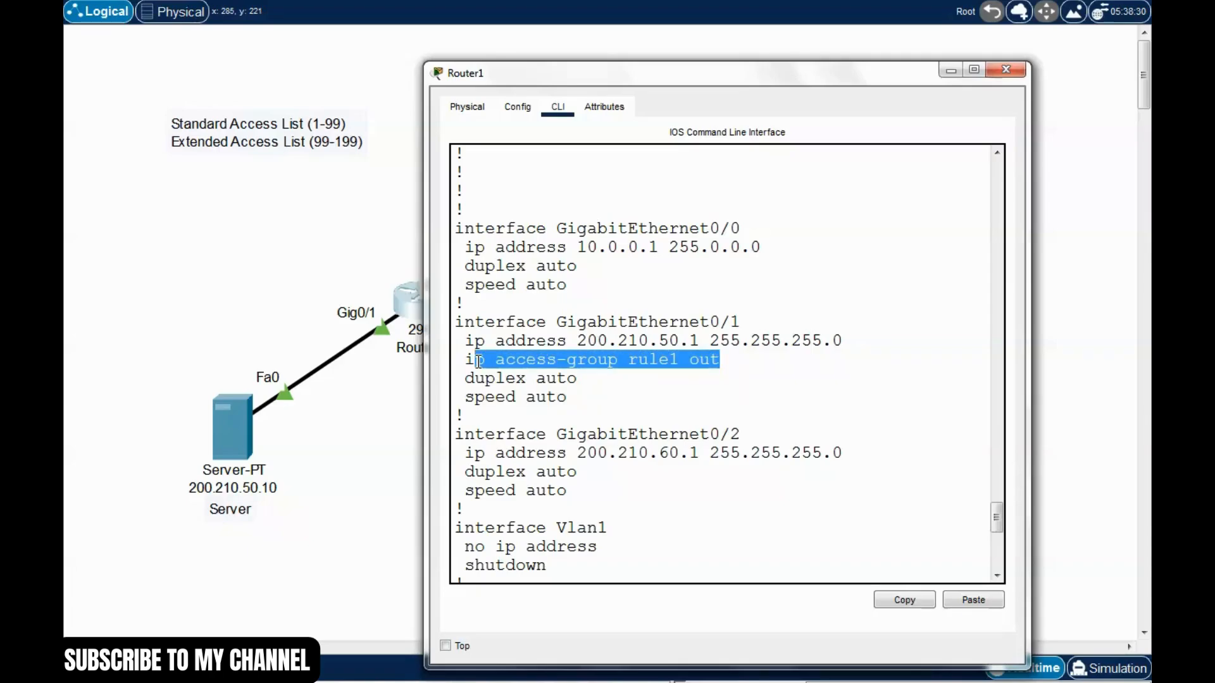
{"action": "left_click", "coordinate": [545, 360]}
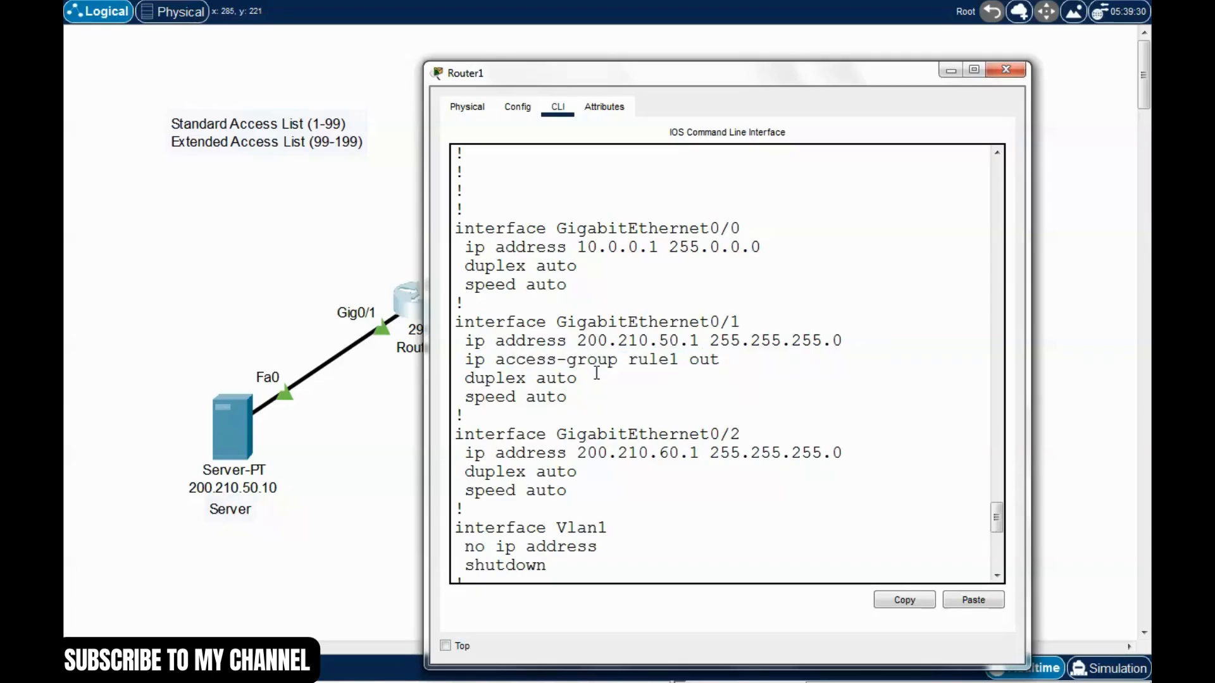
Remove the outbound access group rule1 from Router1's interface g0/1, reusing the access-group line copied from the running configuration.
{"action": "left_click_drag", "start_coordinate": [720, 359], "coordinate": [464, 360]}
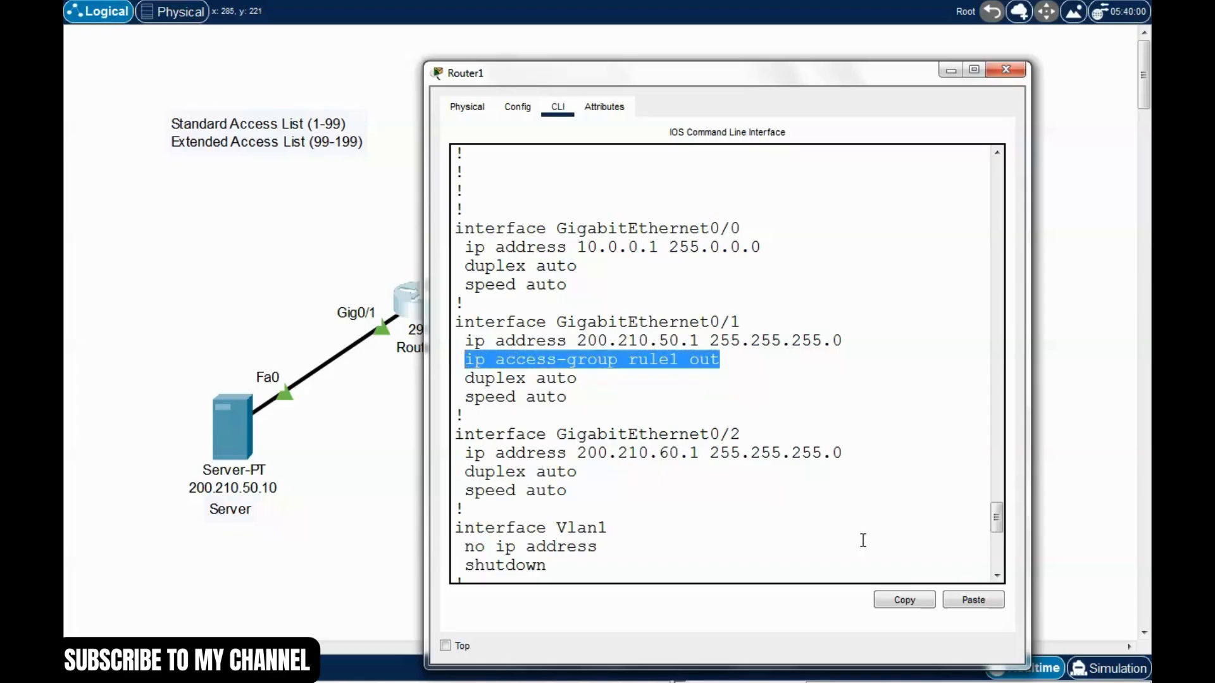
{"action": "left_click", "coordinate": [906, 600]}
{"action": "left_click_drag", "start_coordinate": [999, 520], "coordinate": [1013, 586]}
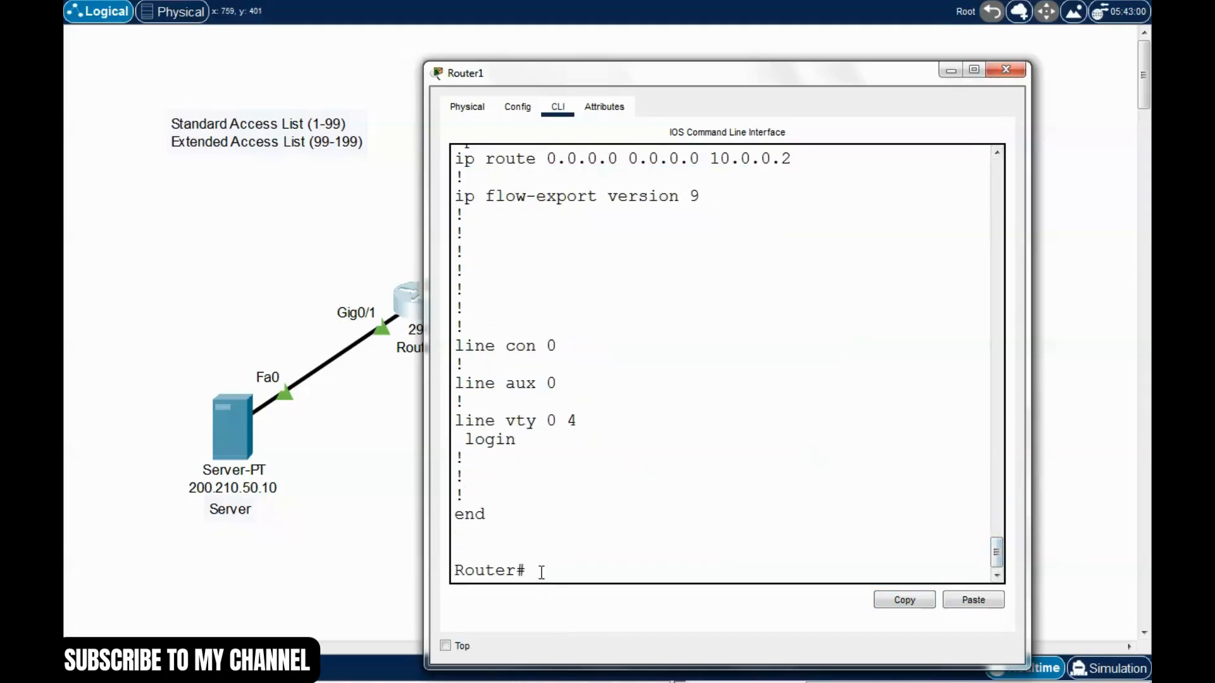
{"action": "type", "text": "conf t"}
{"action": "key", "text": "Return"}
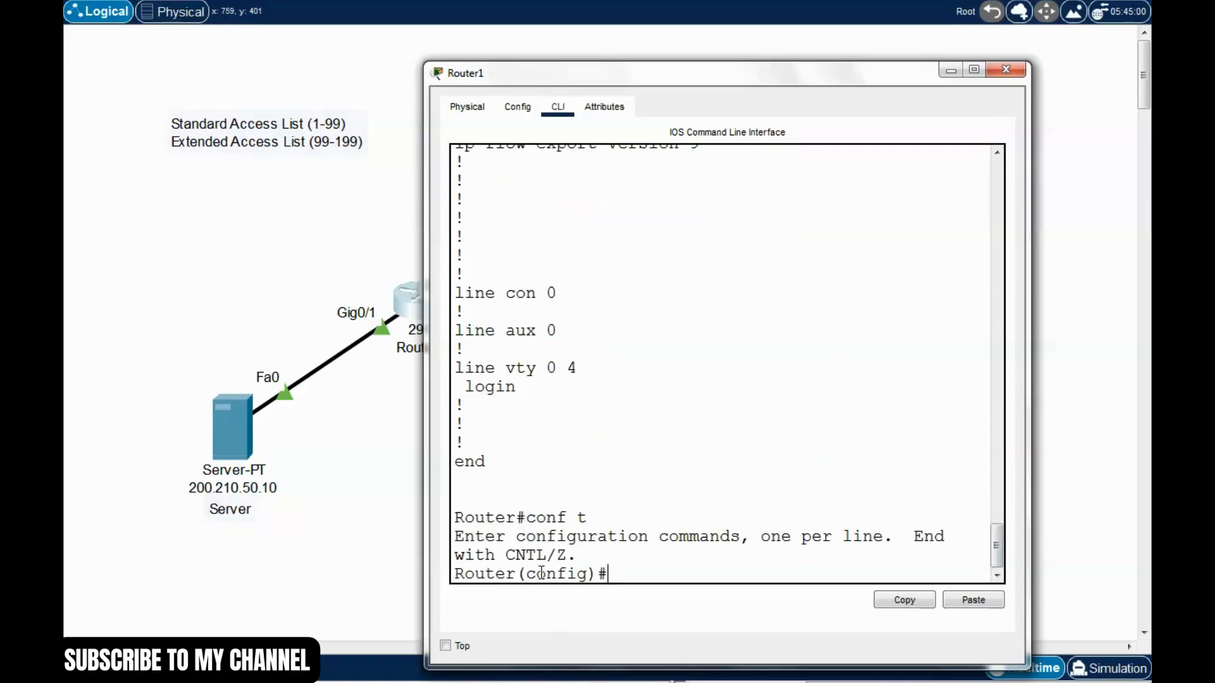
{"action": "type", "text": "int g0/1"}
{"action": "key", "text": "Return"}
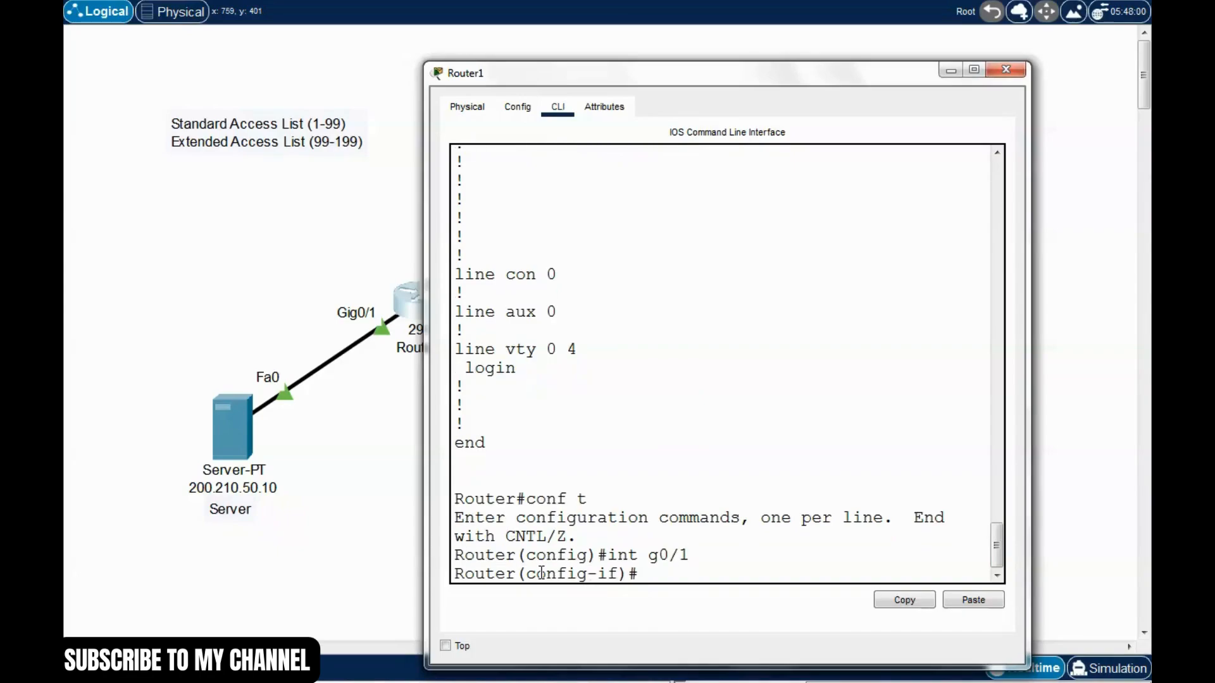
{"action": "type", "text": "no"}
{"action": "left_click", "coordinate": [975, 601]}
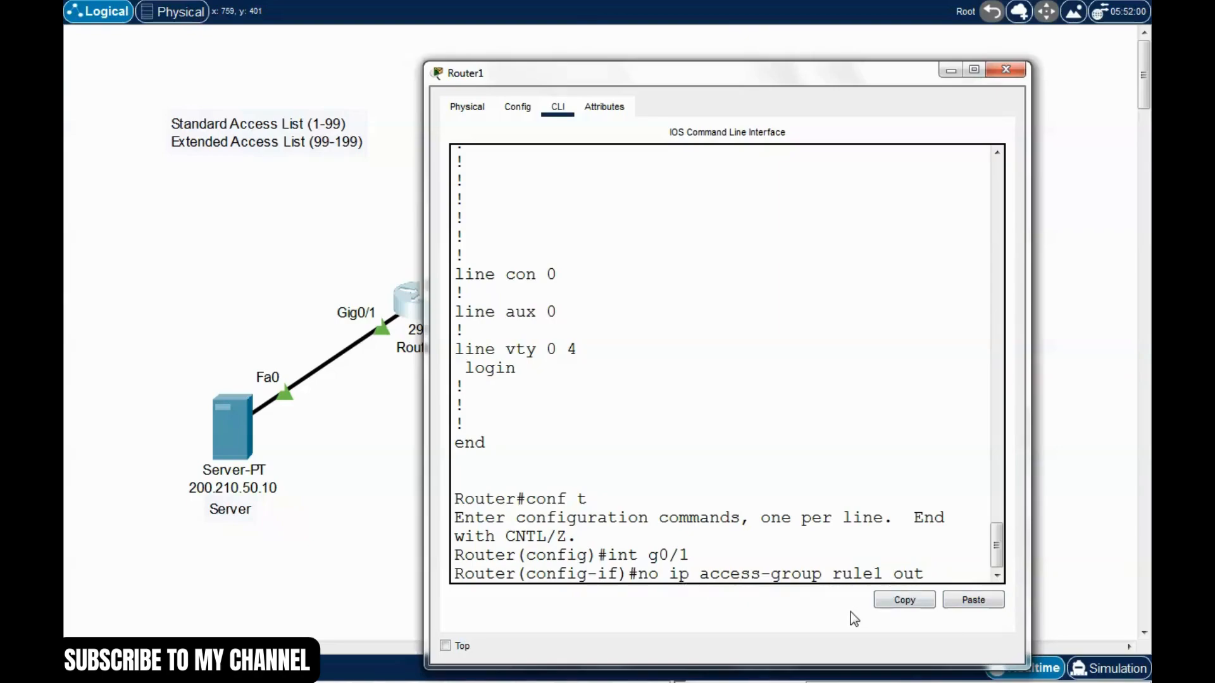
{"action": "key", "text": "Return"}
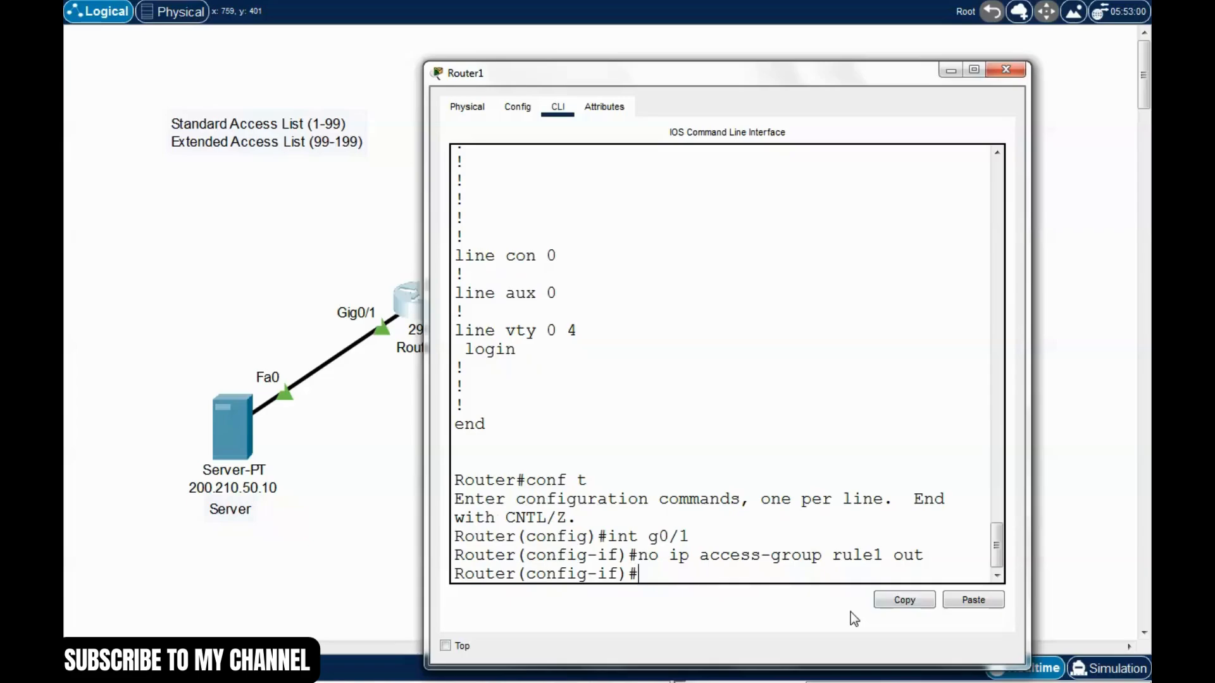
Leave interface configuration for privileged mode on Router1 and save the configuration with the write command.
{"action": "key", "text": "ctrl+z"}
{"action": "type", "text": "wri"}
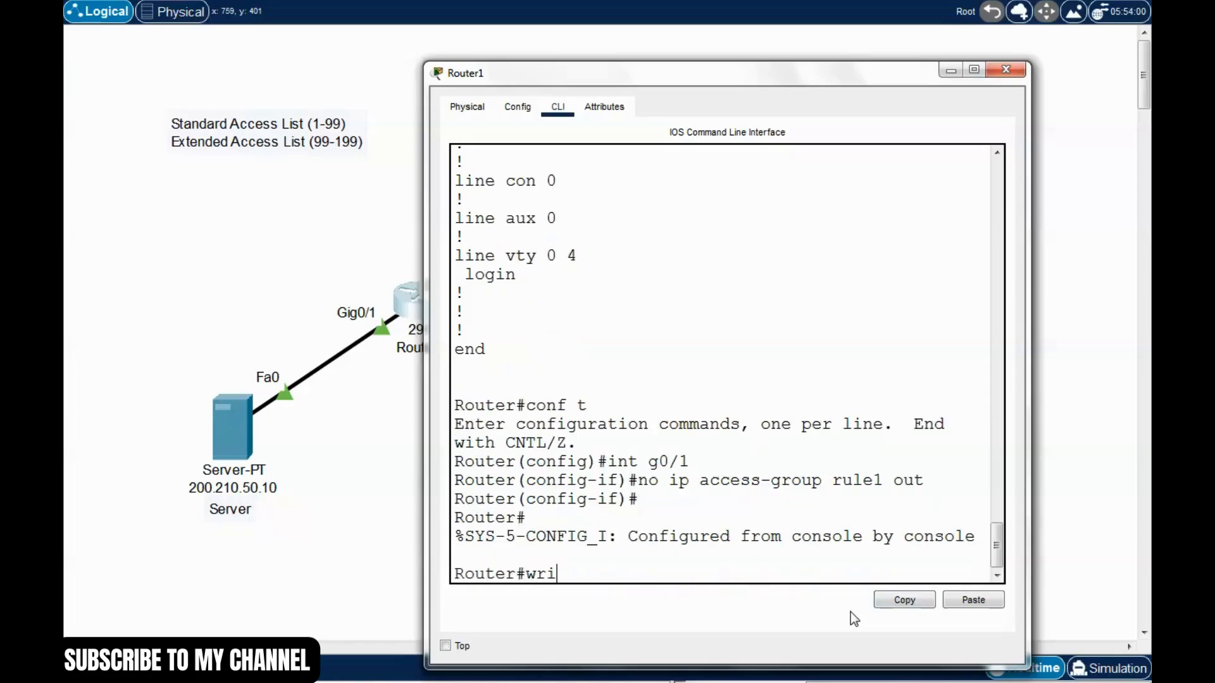
{"action": "type", "text": "te"}
{"action": "key", "text": "BackSpace"}
{"action": "type", "text": "te"}
{"action": "key", "text": "Return"}
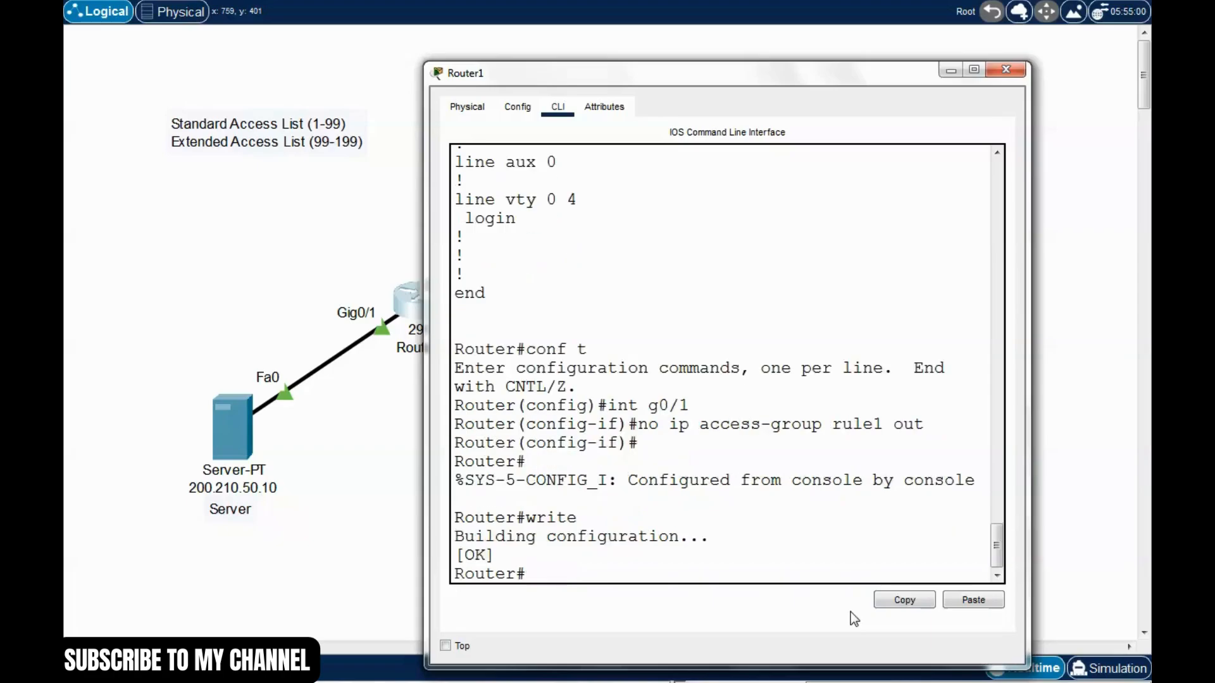
Display Router1's full running configuration with show run and bring up its interface sections.
{"action": "type", "text": "show run"}
{"action": "key", "text": "Return"}
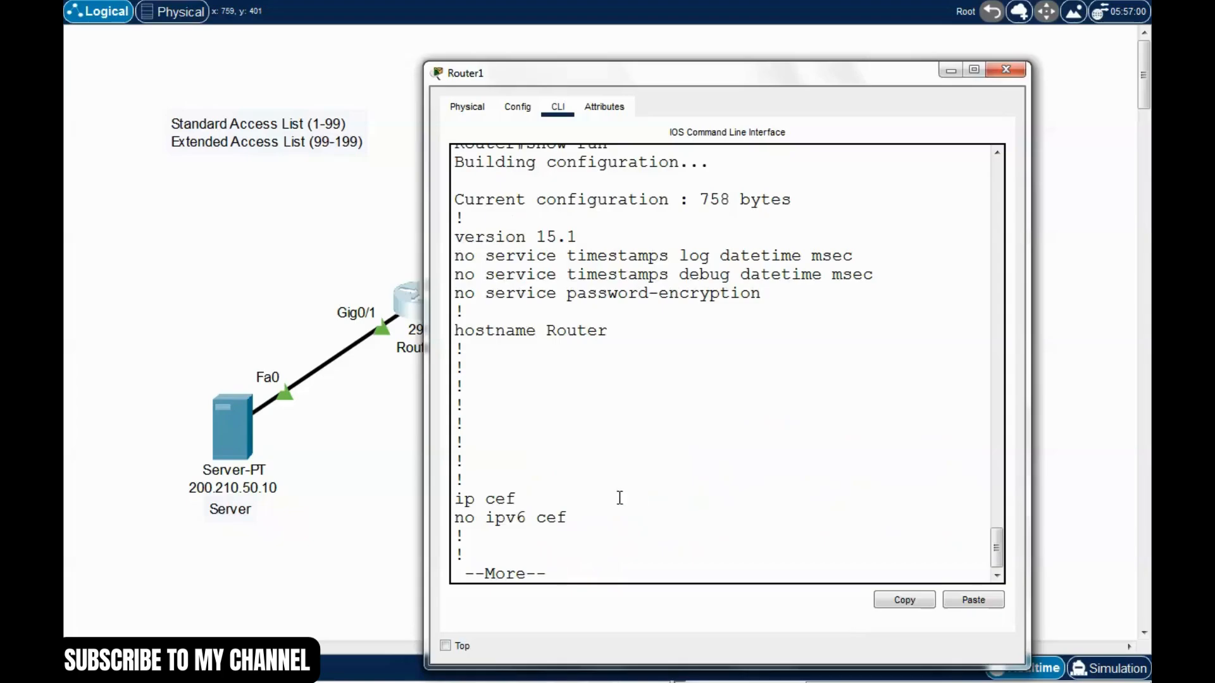
{"action": "key", "text": "space"}
{"action": "key", "text": "space"}
{"action": "key", "text": "space"}
{"action": "scroll", "coordinate": [688, 450], "scroll_direction": "up", "scroll_amount": 2}
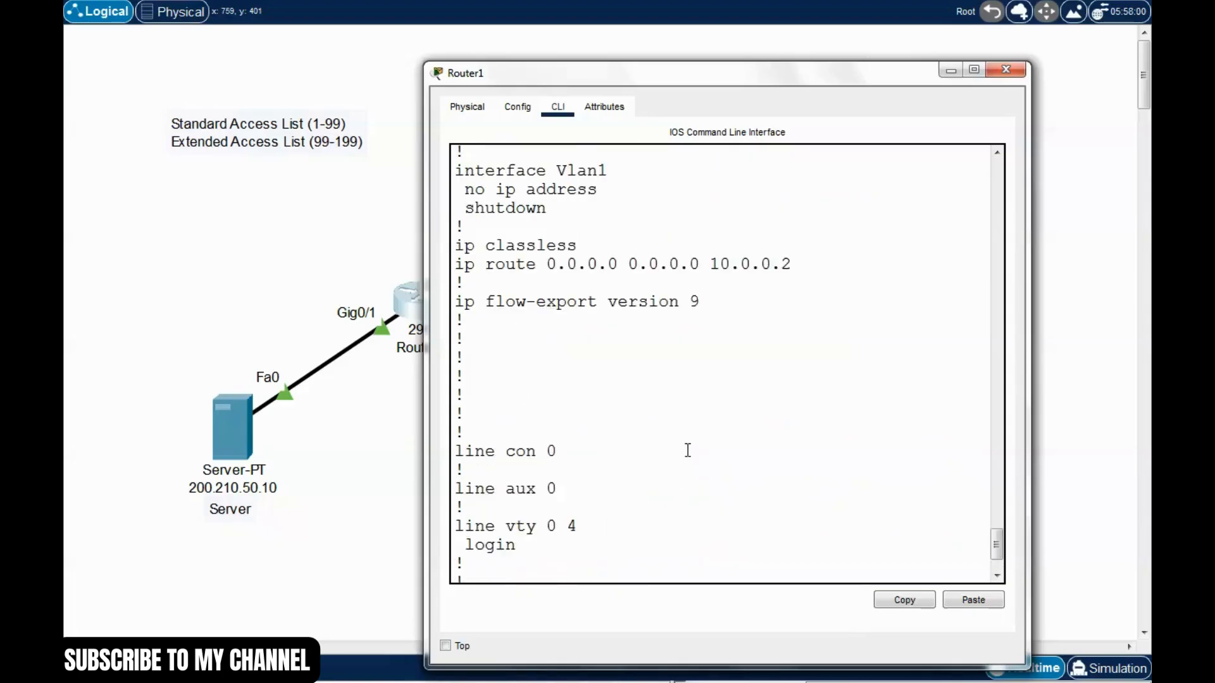
{"action": "scroll", "coordinate": [688, 451], "scroll_direction": "up", "scroll_amount": 5}
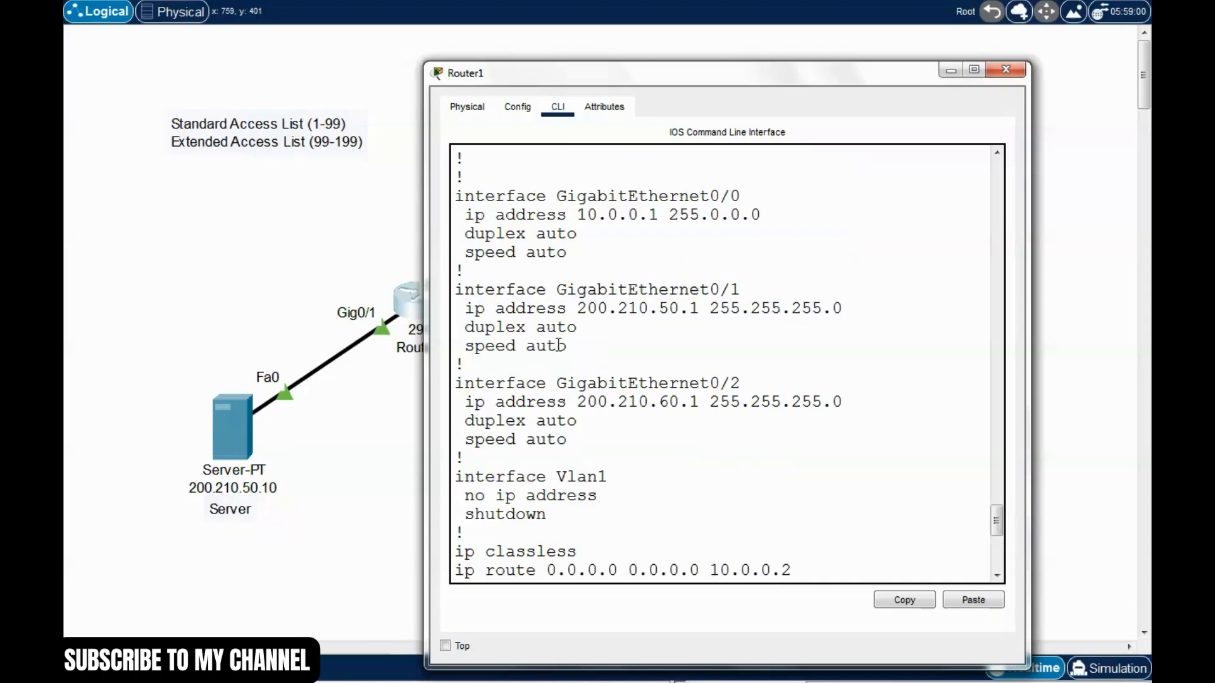
Check interface GigabitEthernet0/1 in the running configuration for an access-group line, and close the Router1 window.
{"action": "left_click_drag", "start_coordinate": [573, 345], "coordinate": [456, 290]}
{"action": "left_click", "coordinate": [616, 345]}
{"action": "left_click_drag", "start_coordinate": [741, 290], "coordinate": [629, 290]}
{"action": "left_click", "coordinate": [614, 346]}
{"action": "left_click_drag", "start_coordinate": [764, 83], "coordinate": [750, 75]}
{"action": "left_click_drag", "start_coordinate": [550, 339], "coordinate": [445, 285]}
{"action": "left_click", "coordinate": [630, 340]}
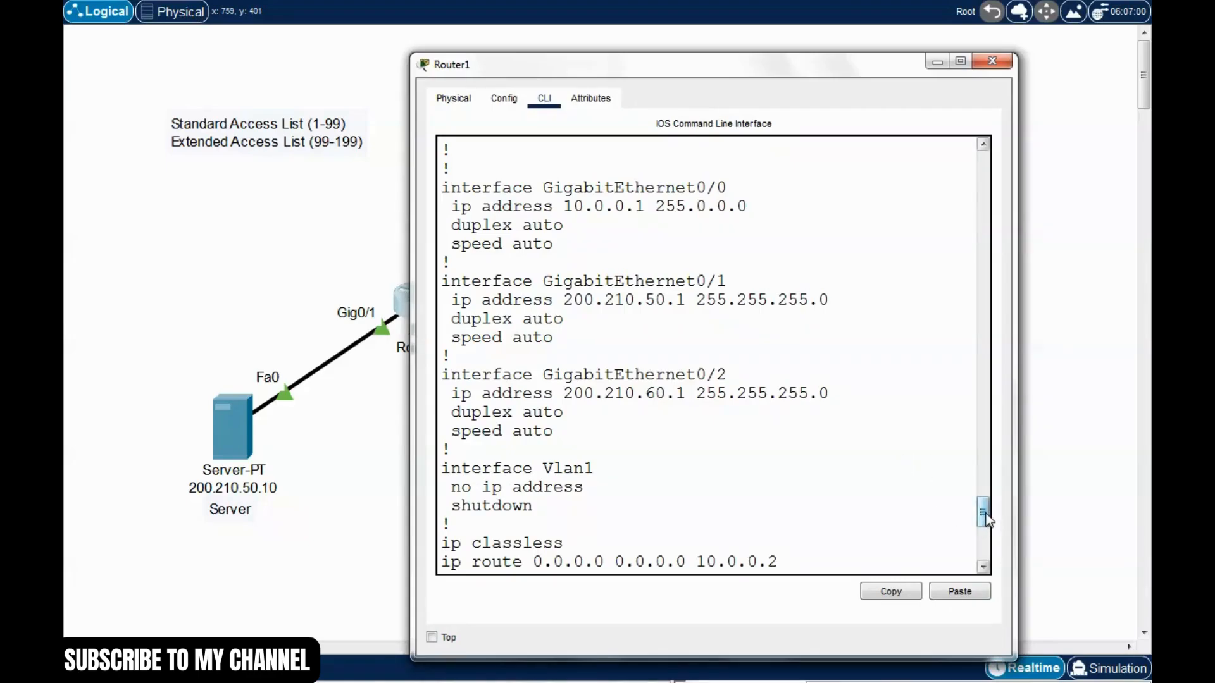
{"action": "left_click_drag", "start_coordinate": [985, 518], "coordinate": [988, 554]}
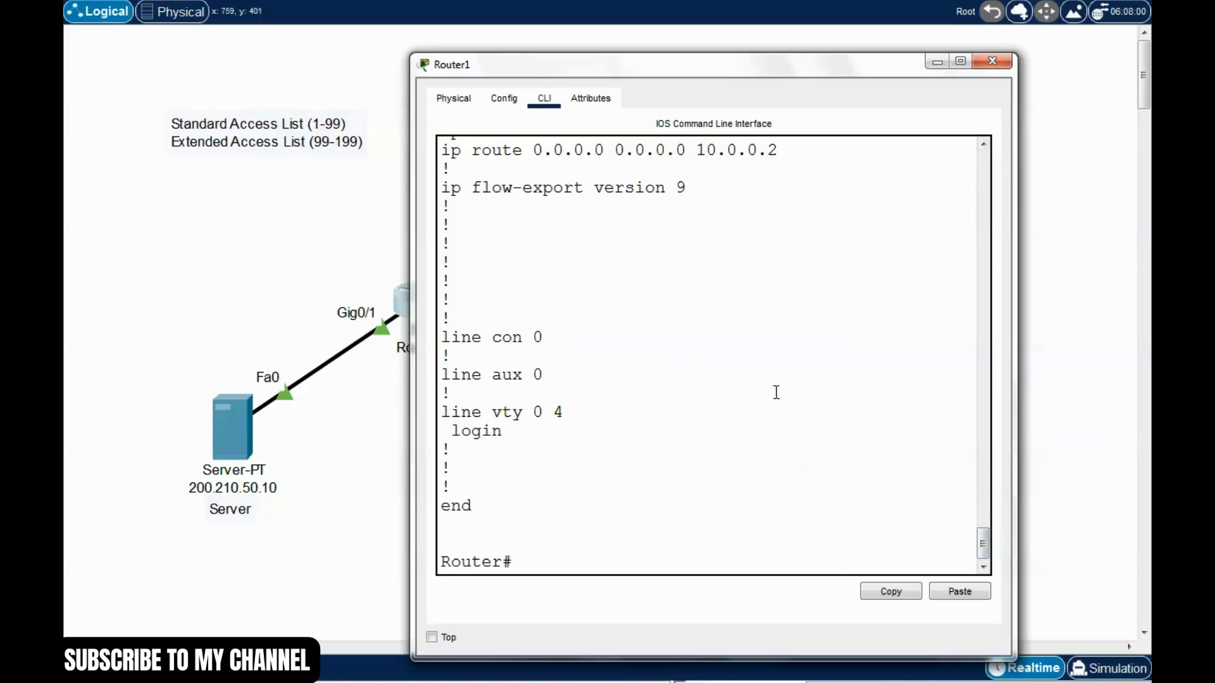
{"action": "left_click_drag", "start_coordinate": [763, 76], "coordinate": [754, 48]}
{"action": "left_click", "coordinate": [977, 39]}
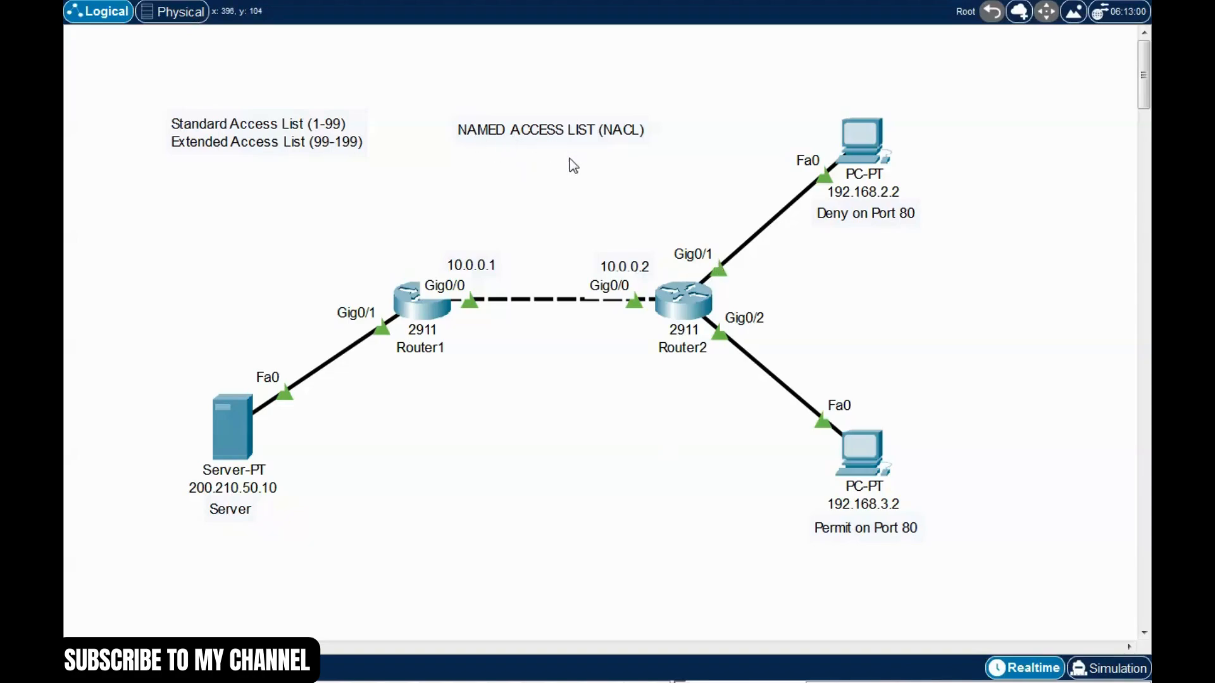
Review the topology's NAMED ACCESS LIST (NACL) label, the two PCs with their port 80 labels, and the server.
{"action": "left_click_drag", "start_coordinate": [436, 90], "coordinate": [647, 178]}
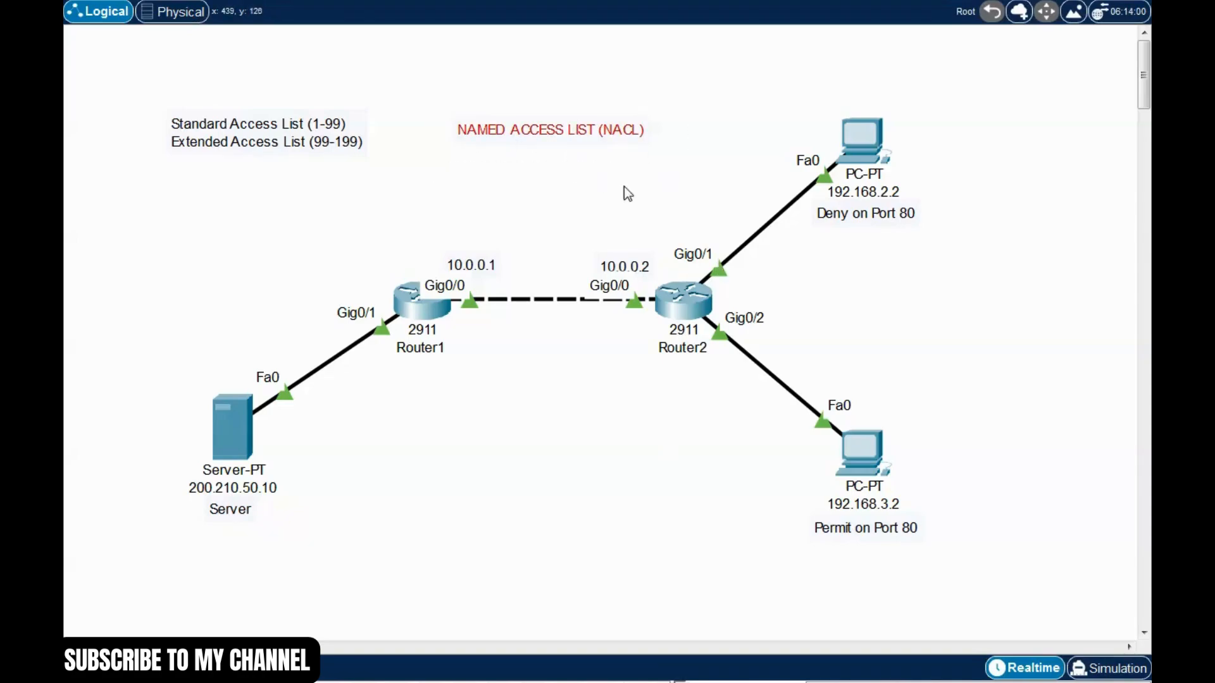
{"action": "left_click", "coordinate": [593, 182]}
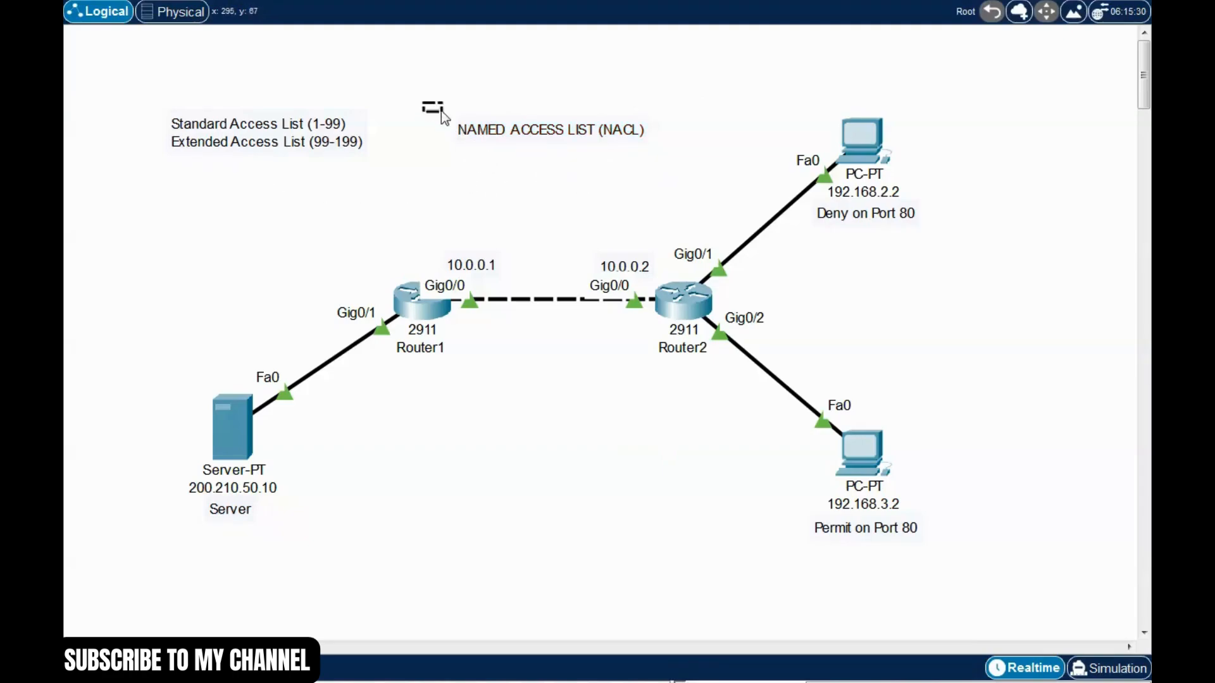
{"action": "left_click_drag", "start_coordinate": [442, 112], "coordinate": [611, 184]}
{"action": "left_click", "coordinate": [597, 178]}
{"action": "left_click_drag", "start_coordinate": [789, 77], "coordinate": [933, 507]}
{"action": "left_click", "coordinate": [701, 495]}
{"action": "left_click_drag", "start_coordinate": [187, 315], "coordinate": [386, 505]}
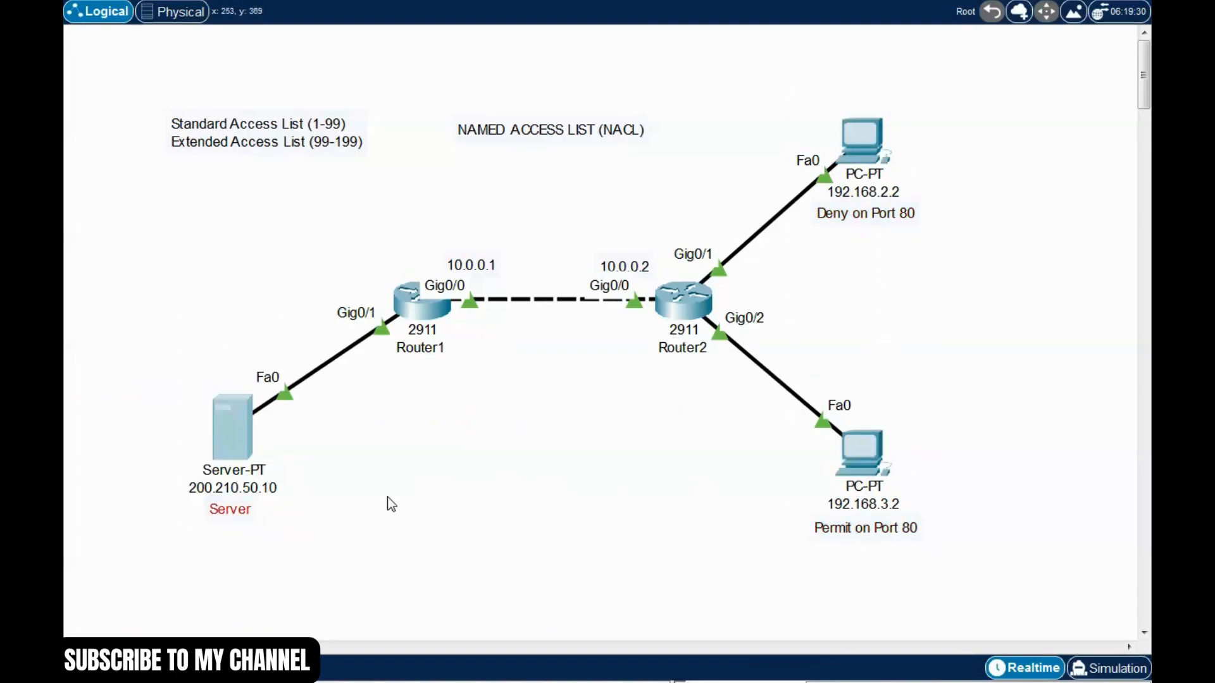
{"action": "left_click", "coordinate": [357, 501]}
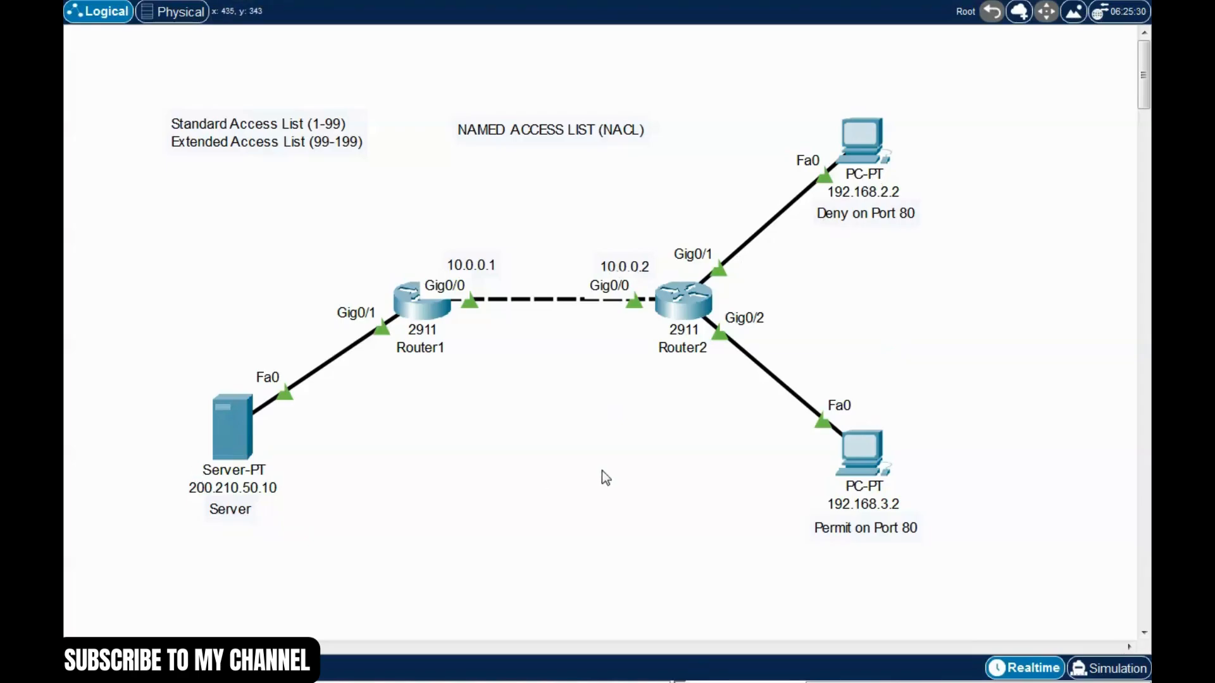
Test web access from PC 192.168.2.2 by loading 200.210.50.10 in its web browser, and close the PC window.
{"action": "left_click", "coordinate": [848, 133]}
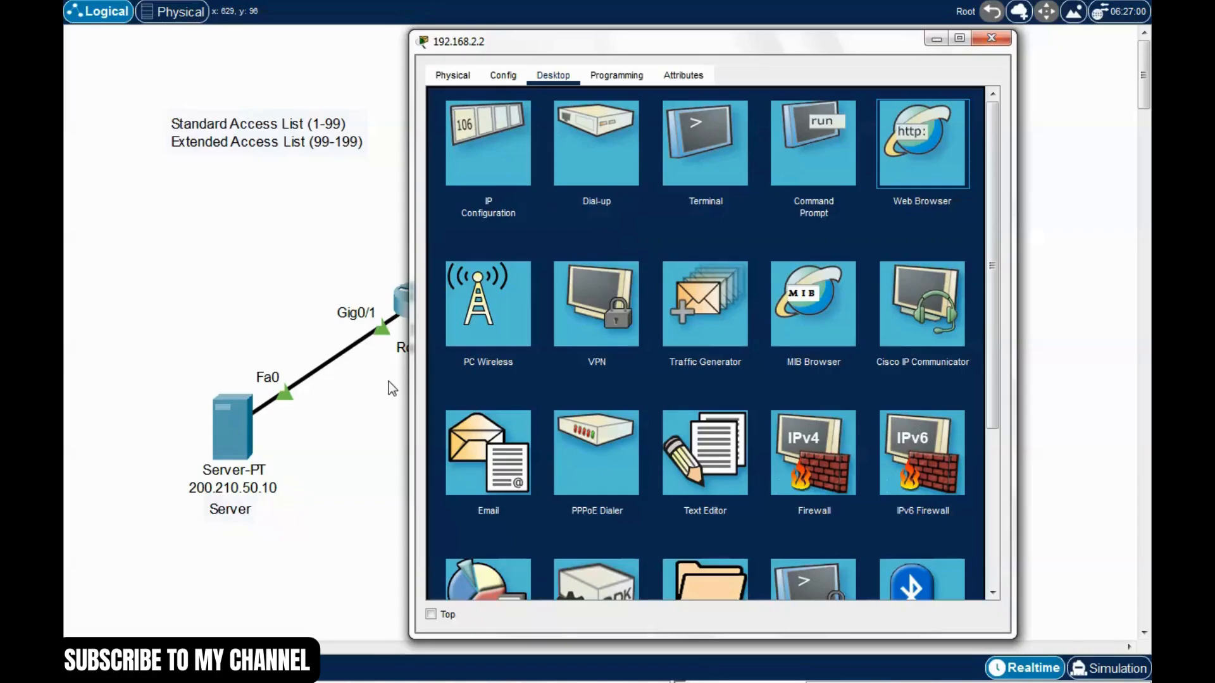
{"action": "left_click", "coordinate": [922, 163]}
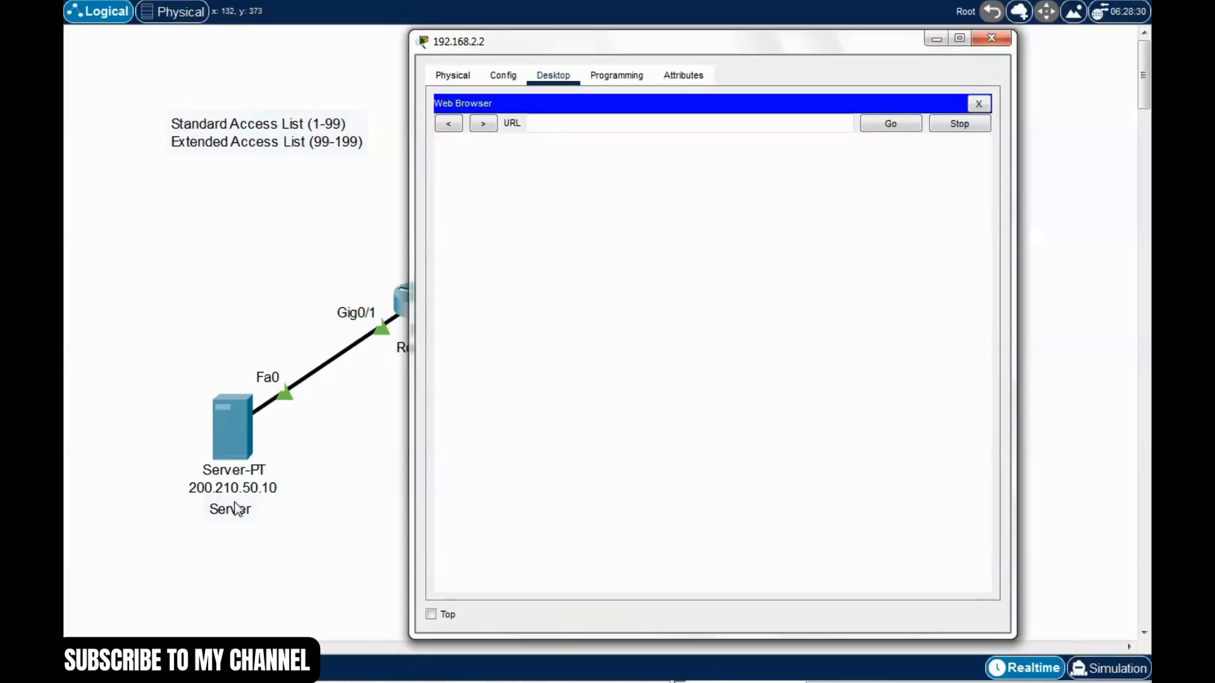
{"action": "left_click", "coordinate": [704, 124]}
{"action": "type", "text": "200.210.50.10."}
{"action": "key", "text": "Return"}
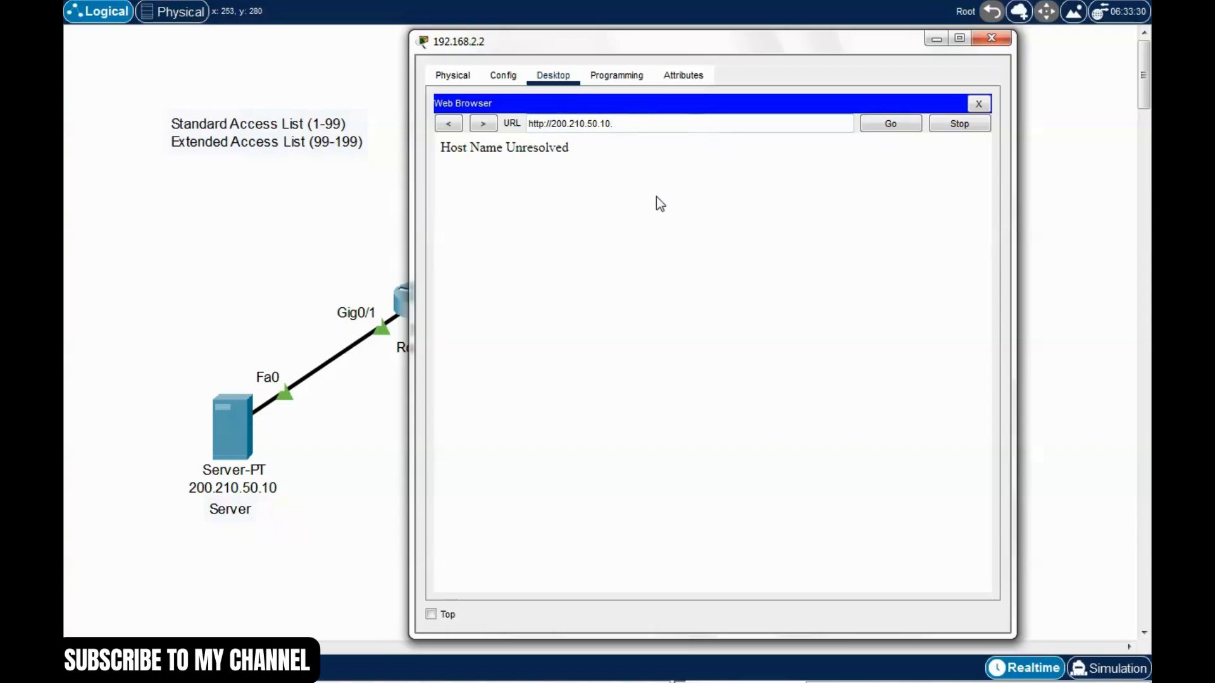
{"action": "key", "text": "BackSpace"}
{"action": "type", "text": "."}
{"action": "left_click", "coordinate": [887, 124]}
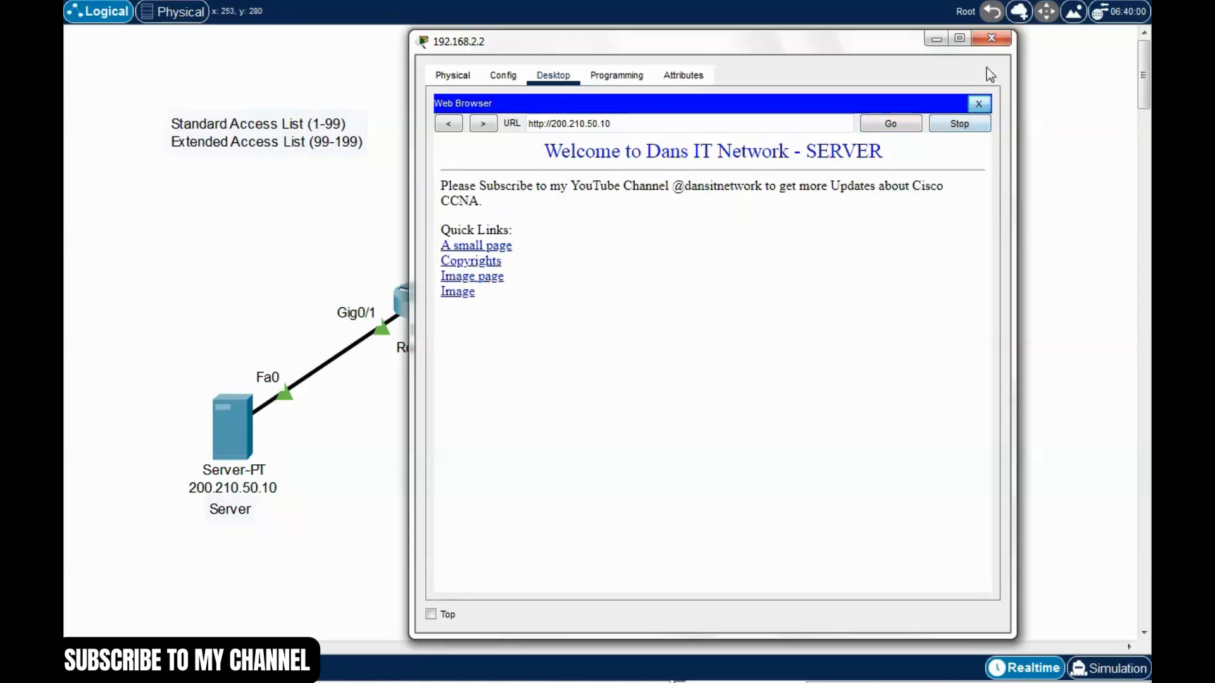
{"action": "left_click", "coordinate": [979, 104]}
{"action": "left_click", "coordinate": [992, 39]}
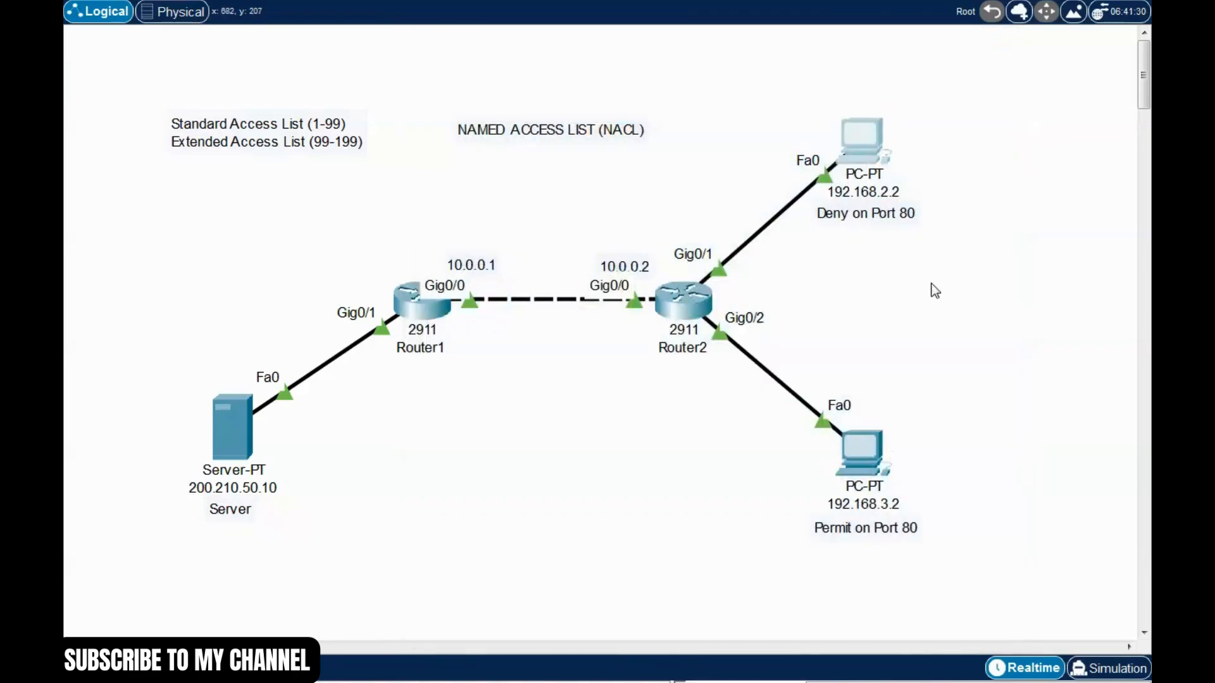
Test web access from PC 192.168.3.2 by loading 200.210.50.10 in its web browser, and close the PC window.
{"action": "left_click", "coordinate": [860, 442]}
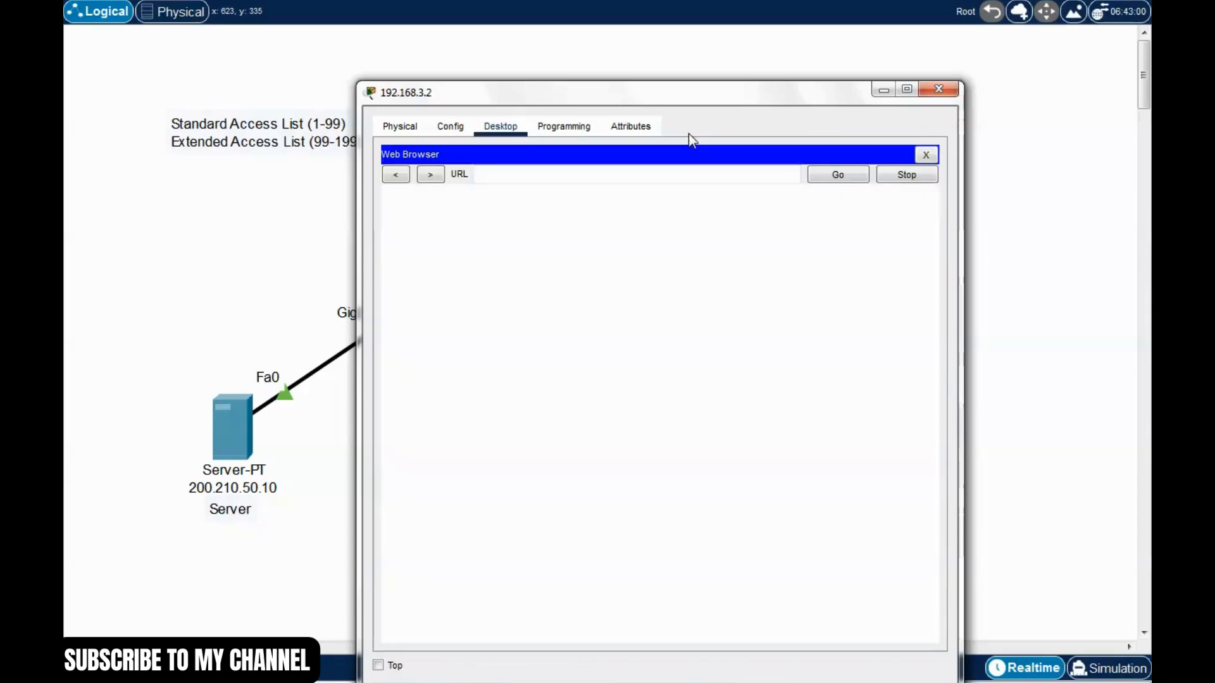
{"action": "left_click_drag", "start_coordinate": [700, 101], "coordinate": [802, 54]}
{"action": "left_click", "coordinate": [640, 138]}
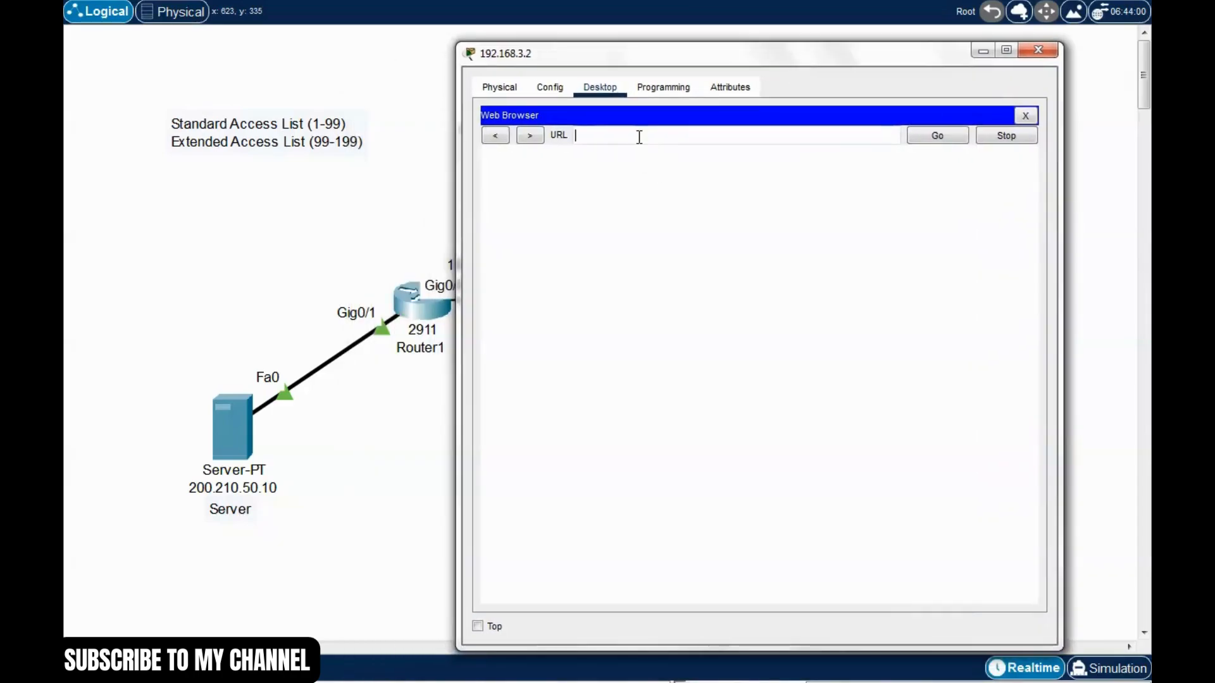
{"action": "type", "text": "200.210."}
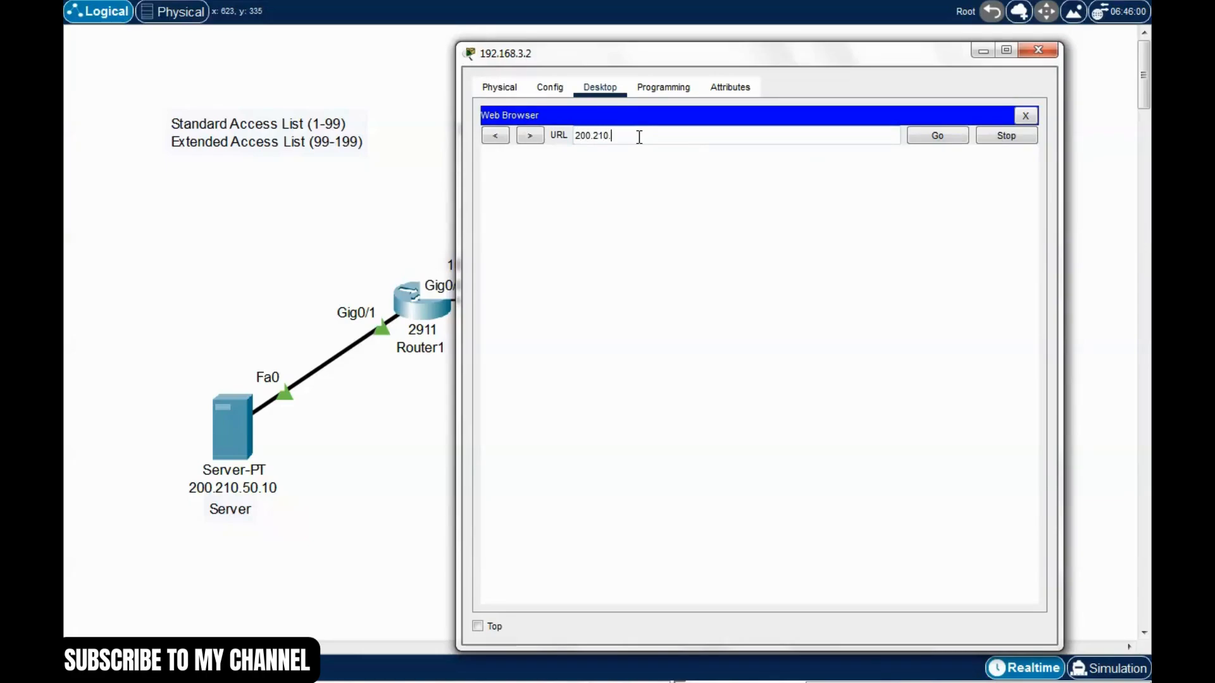
{"action": "type", "text": "50.10"}
{"action": "key", "text": "Return"}
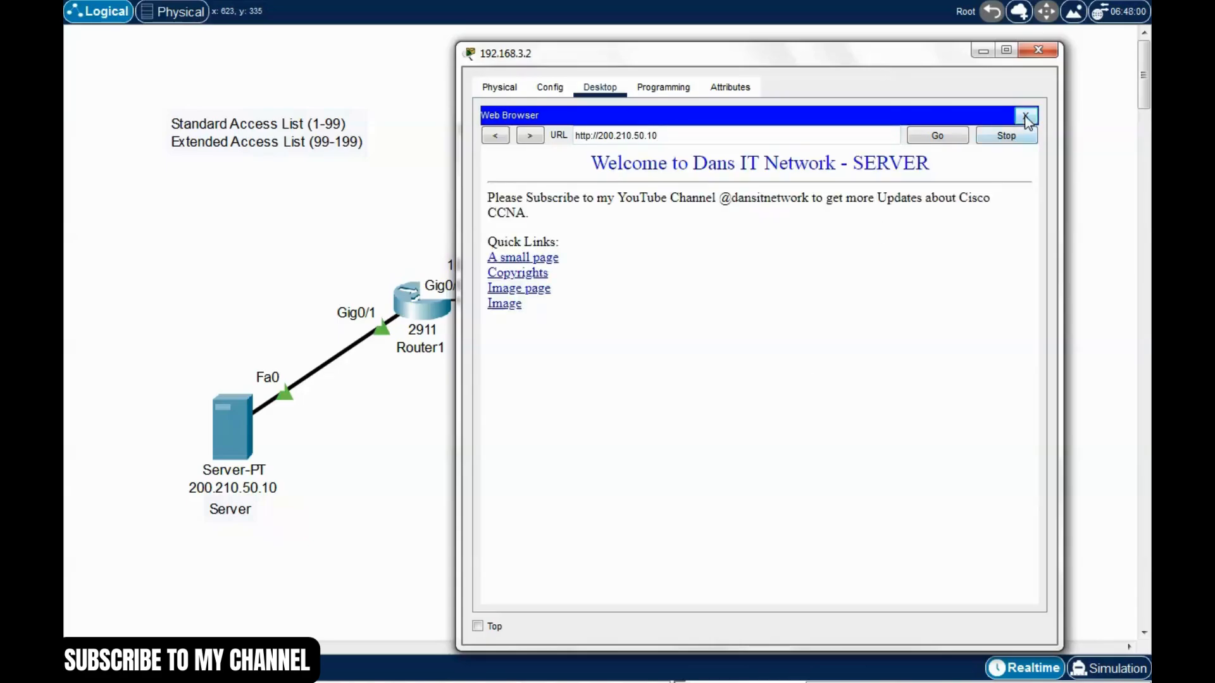
{"action": "left_click", "coordinate": [1046, 55]}
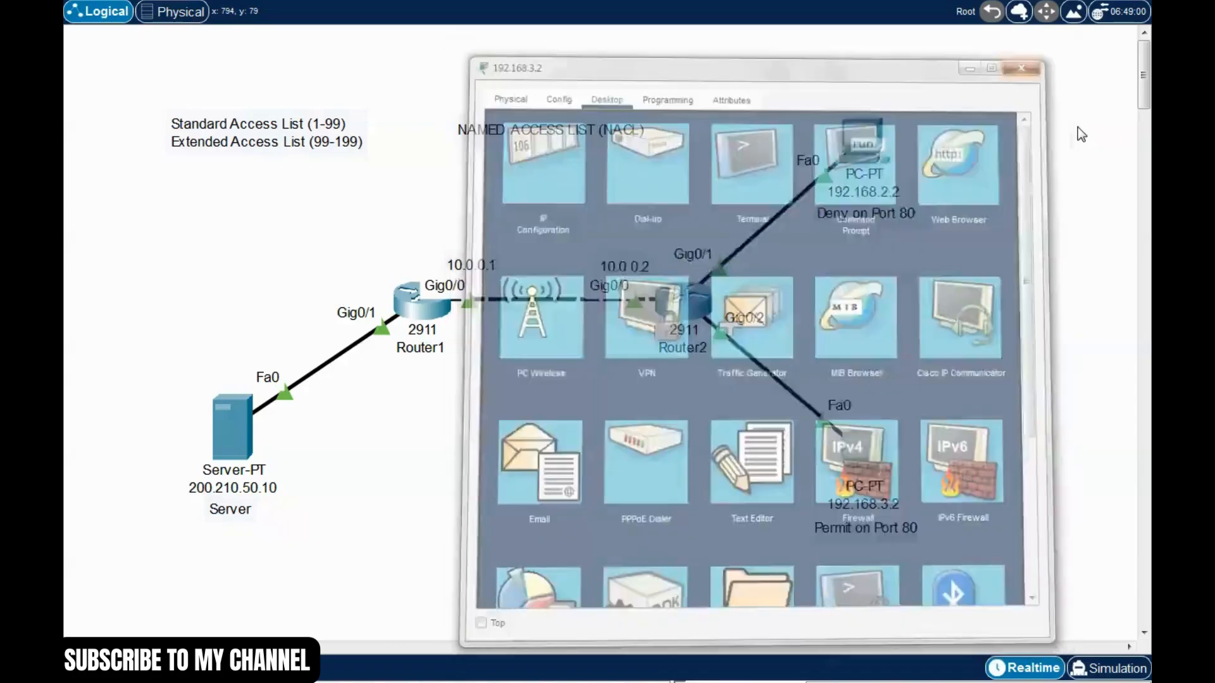
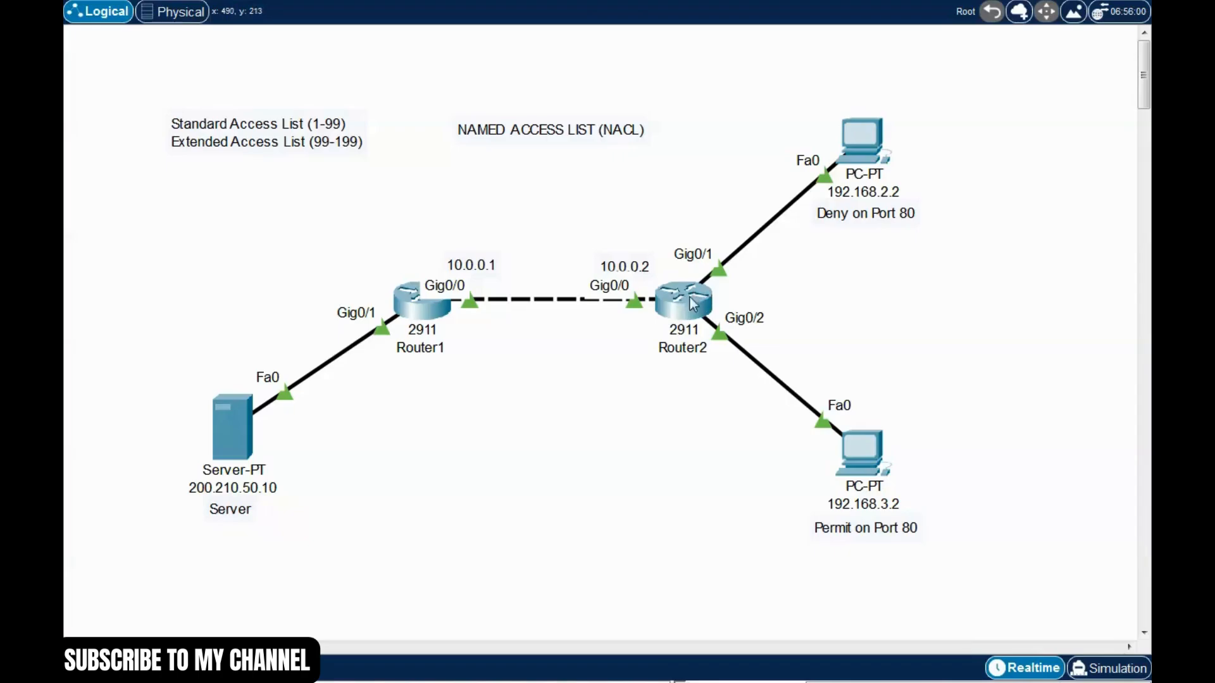
Open Router2's command line and enter global configuration mode with enable and conf t.
{"action": "mouse_move", "coordinate": [677, 303]}
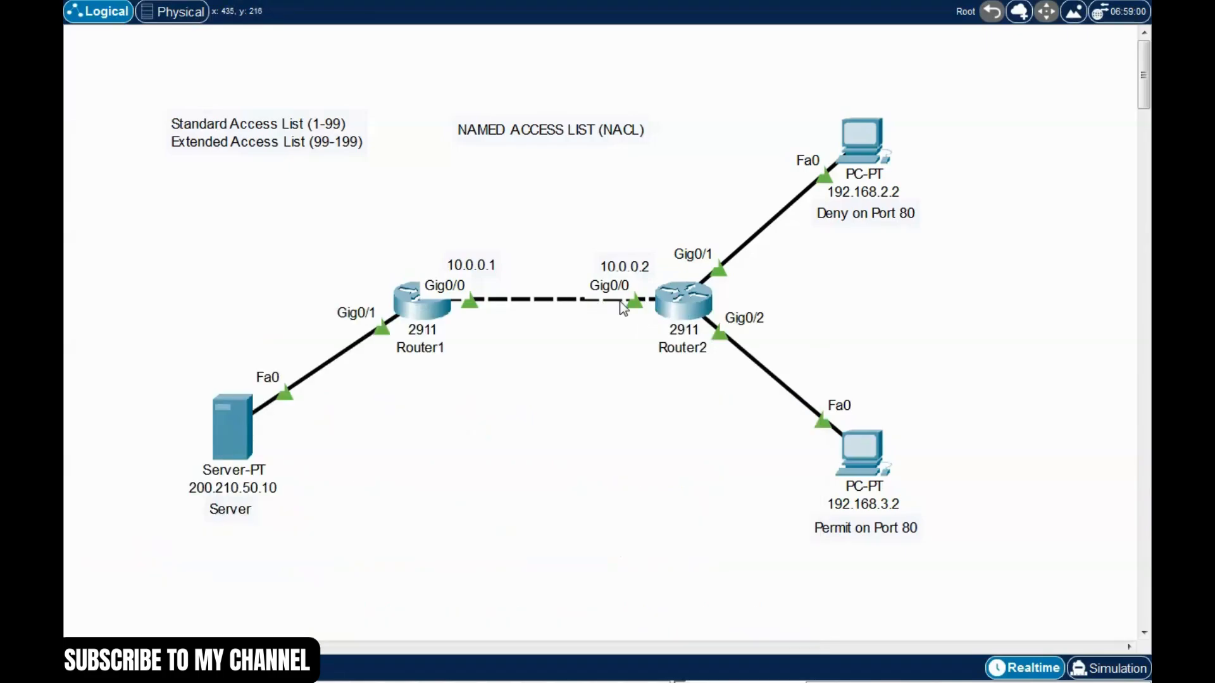
{"action": "left_click", "coordinate": [686, 307]}
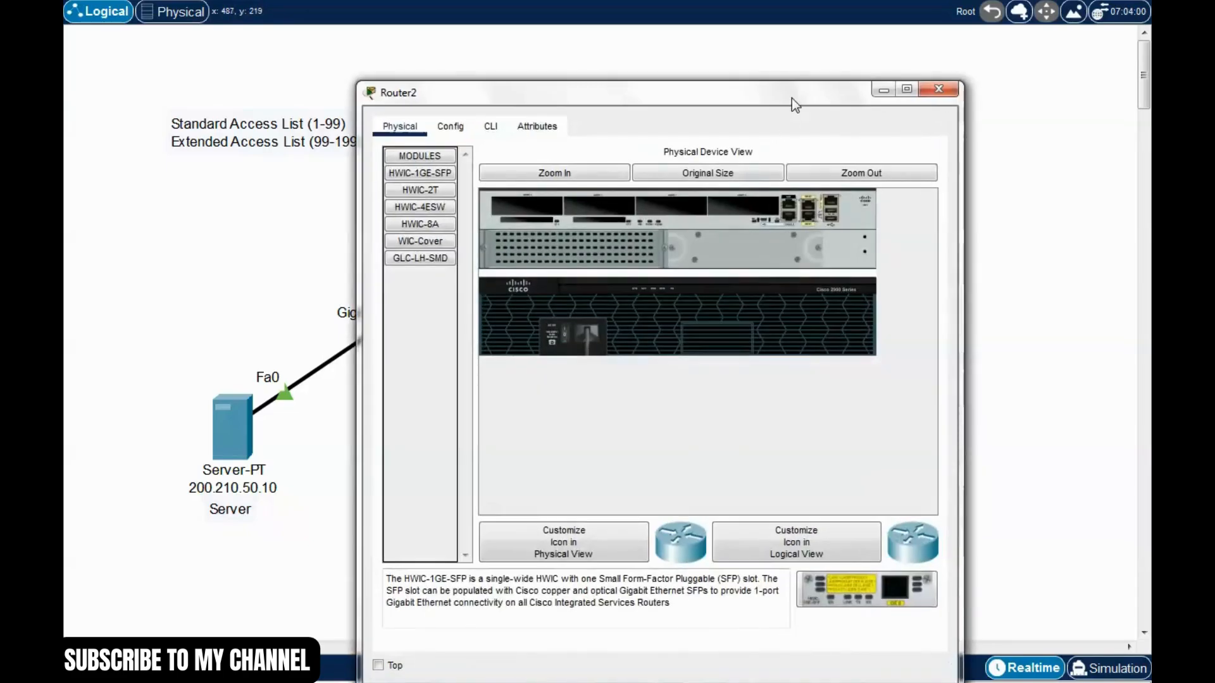
{"action": "left_click_drag", "start_coordinate": [791, 98], "coordinate": [708, 58]}
{"action": "left_click", "coordinate": [407, 87]}
{"action": "left_click_drag", "start_coordinate": [560, 54], "coordinate": [532, 40]}
{"action": "left_click", "coordinate": [530, 535]}
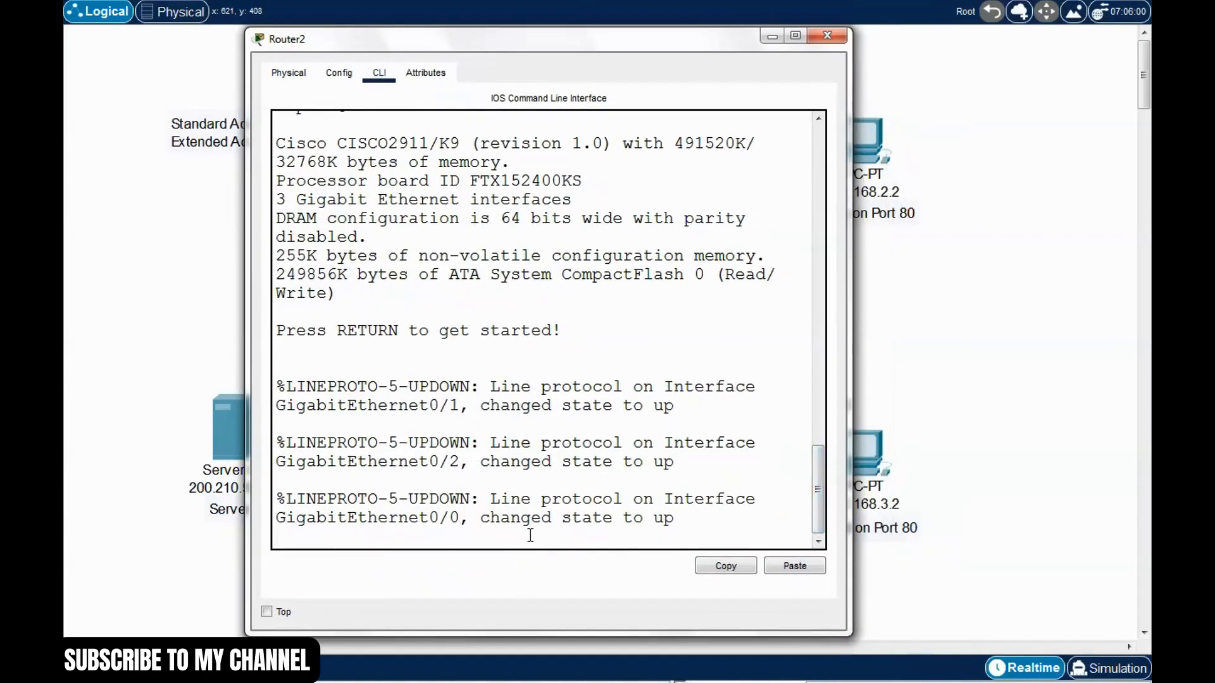
{"action": "key", "text": "Return"}
{"action": "type", "text": "enable"}
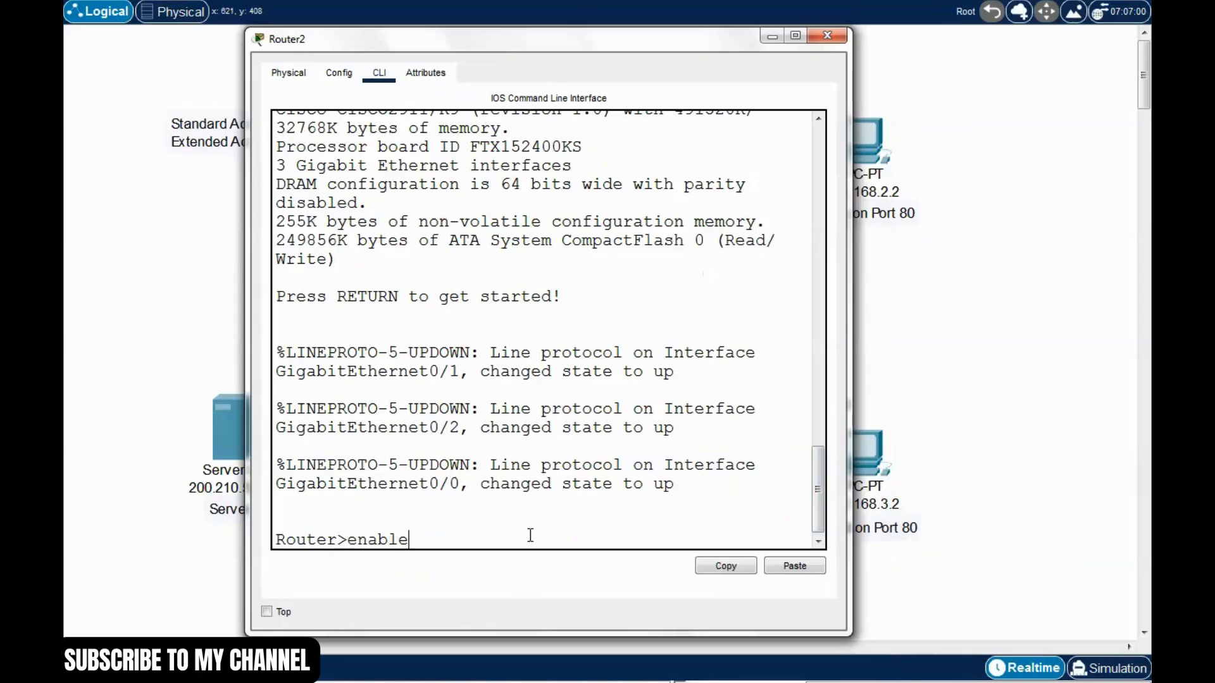
{"action": "key", "text": "Return"}
{"action": "type", "text": "conf "}
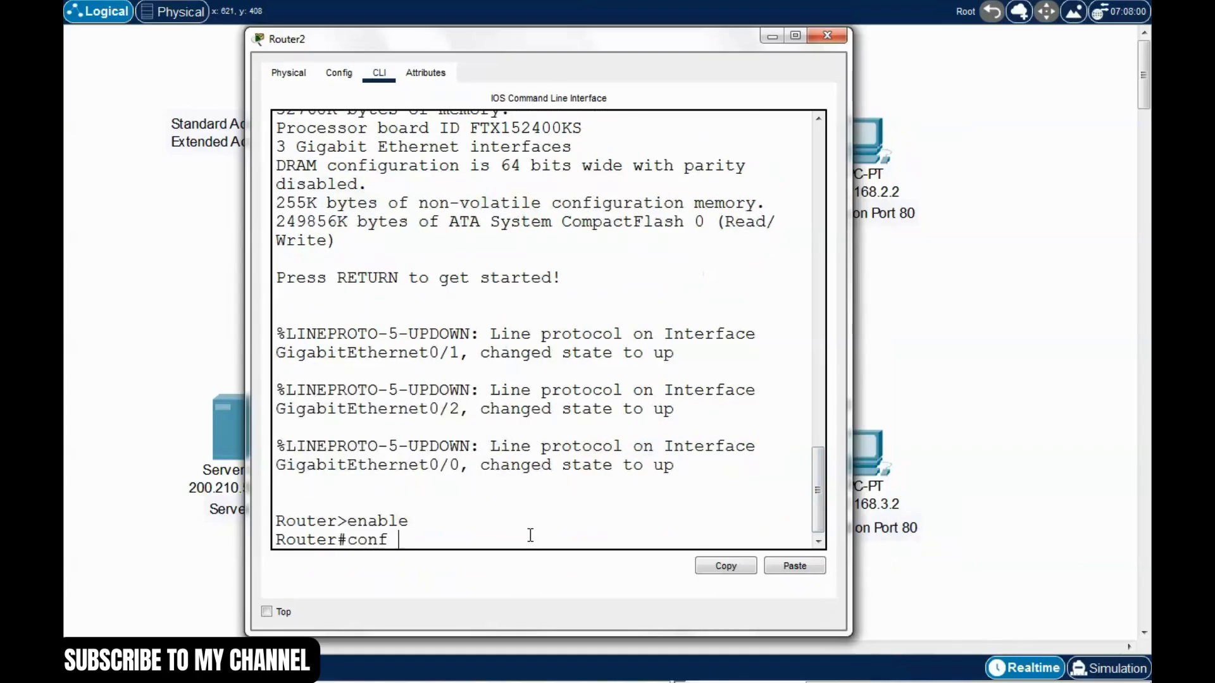
{"action": "type", "text": "t"}
{"action": "key", "text": "Return"}
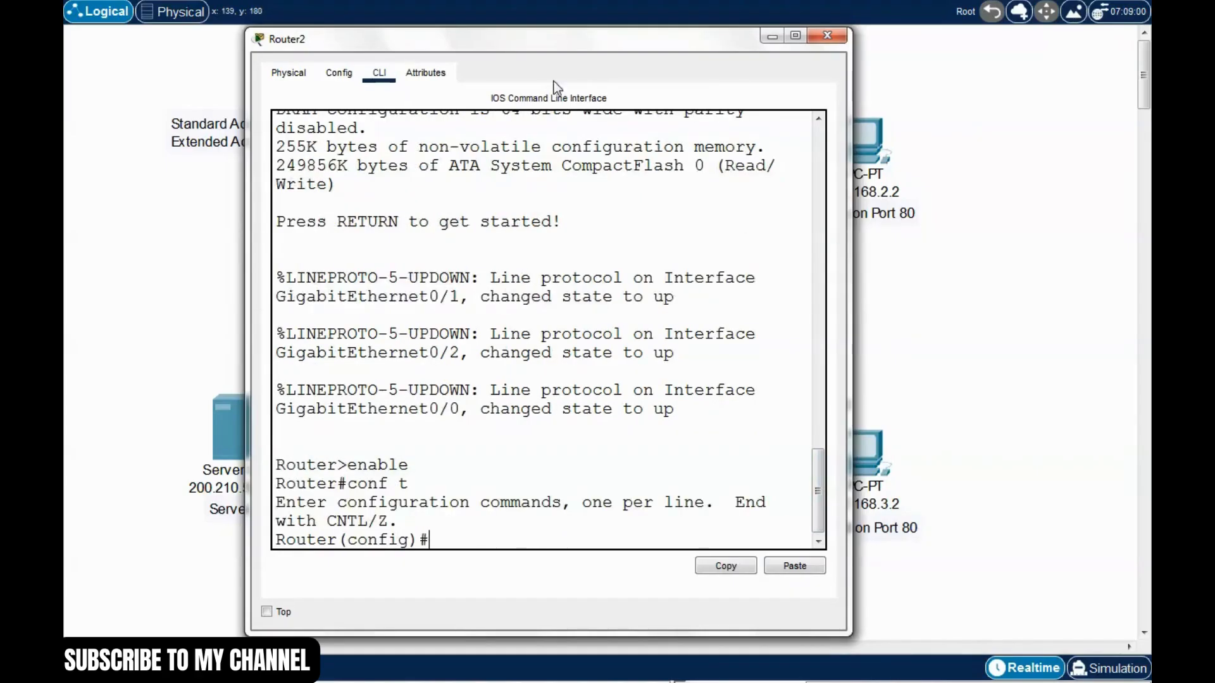
Start an ip access-list command on Router2 and query its available access list types.
{"action": "left_click_drag", "start_coordinate": [588, 43], "coordinate": [551, 34]}
{"action": "type", "text": "i"}
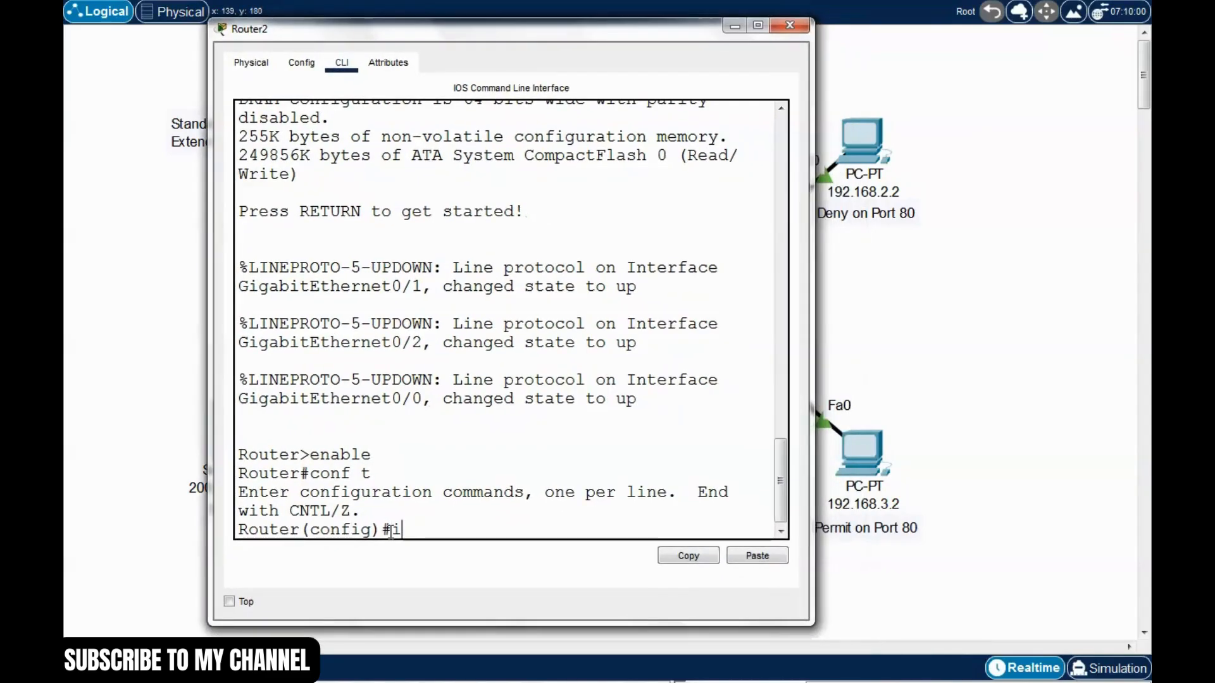
{"action": "type", "text": "p access lis"}
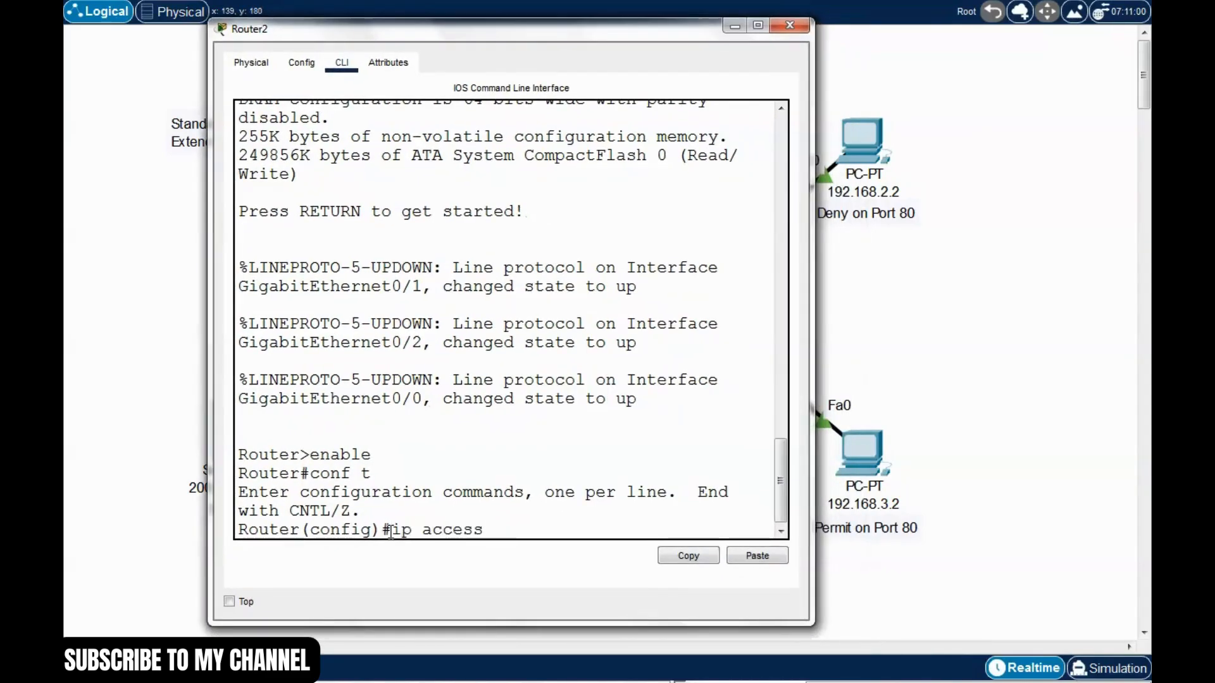
{"action": "key", "text": "BackSpace"}
{"action": "key", "text": "BackSpace"}
{"action": "key", "text": "BackSpace"}
{"action": "key", "text": "BackSpace"}
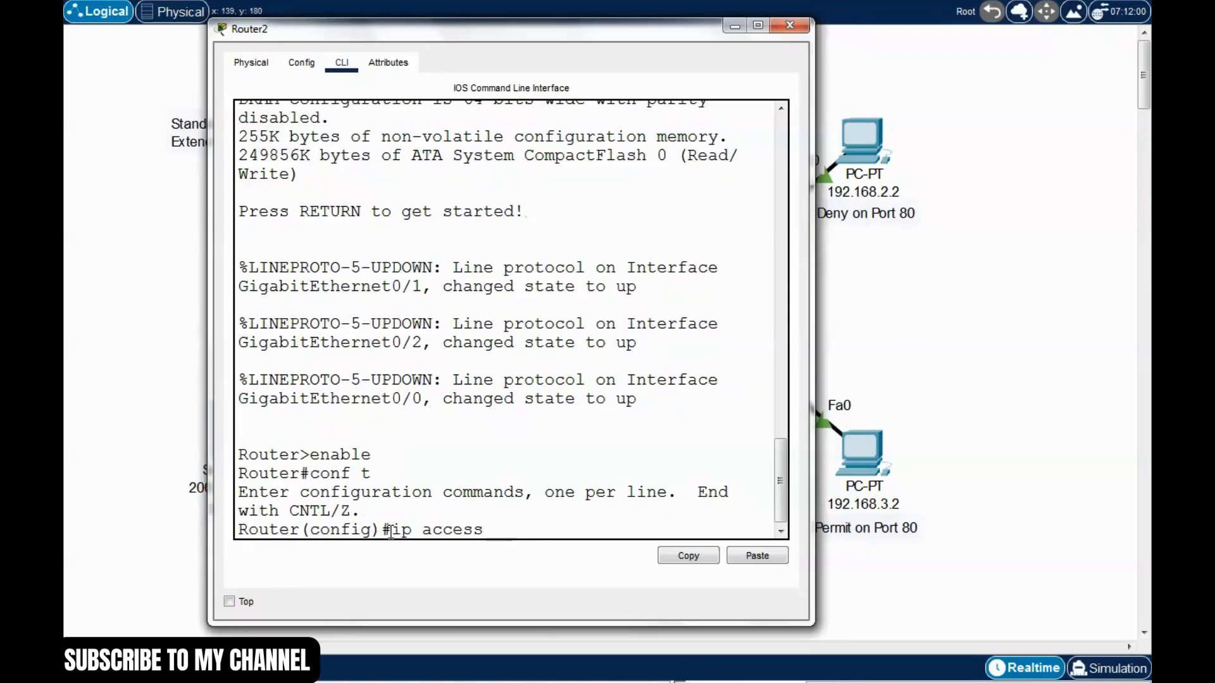
{"action": "type", "text": "-list ?"}
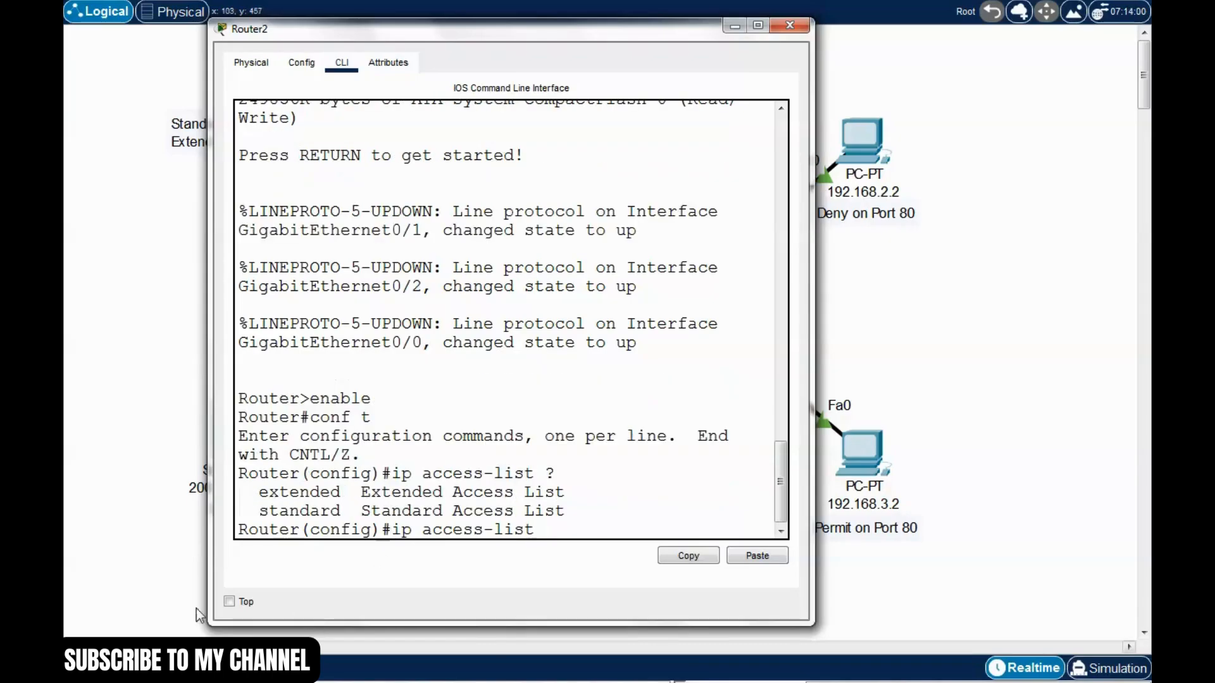
Set the access list type to extended and query the options for its number or name.
{"action": "left_click_drag", "start_coordinate": [259, 492], "coordinate": [310, 492]}
{"action": "left_click", "coordinate": [567, 528]}
{"action": "type", "text": "extn"}
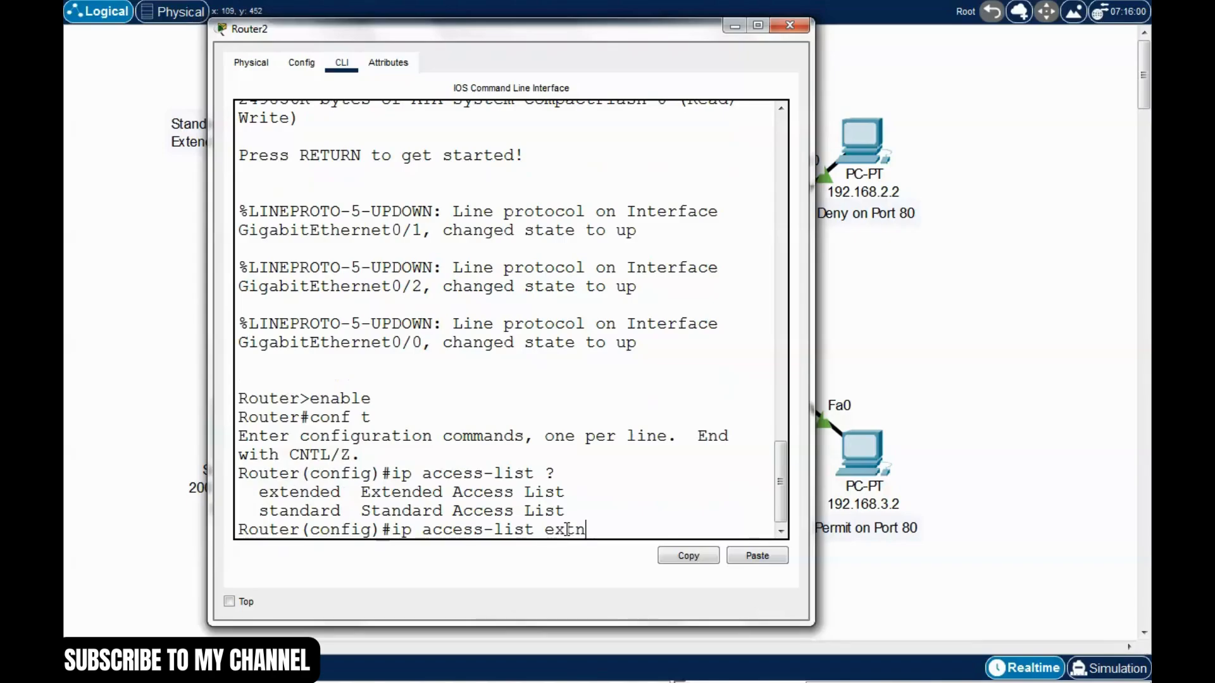
{"action": "key", "text": "BackSpace"}
{"action": "key", "text": "BackSpace"}
{"action": "type", "text": "tended"}
{"action": "left_click_drag", "start_coordinate": [813, 353], "coordinate": [1005, 352]}
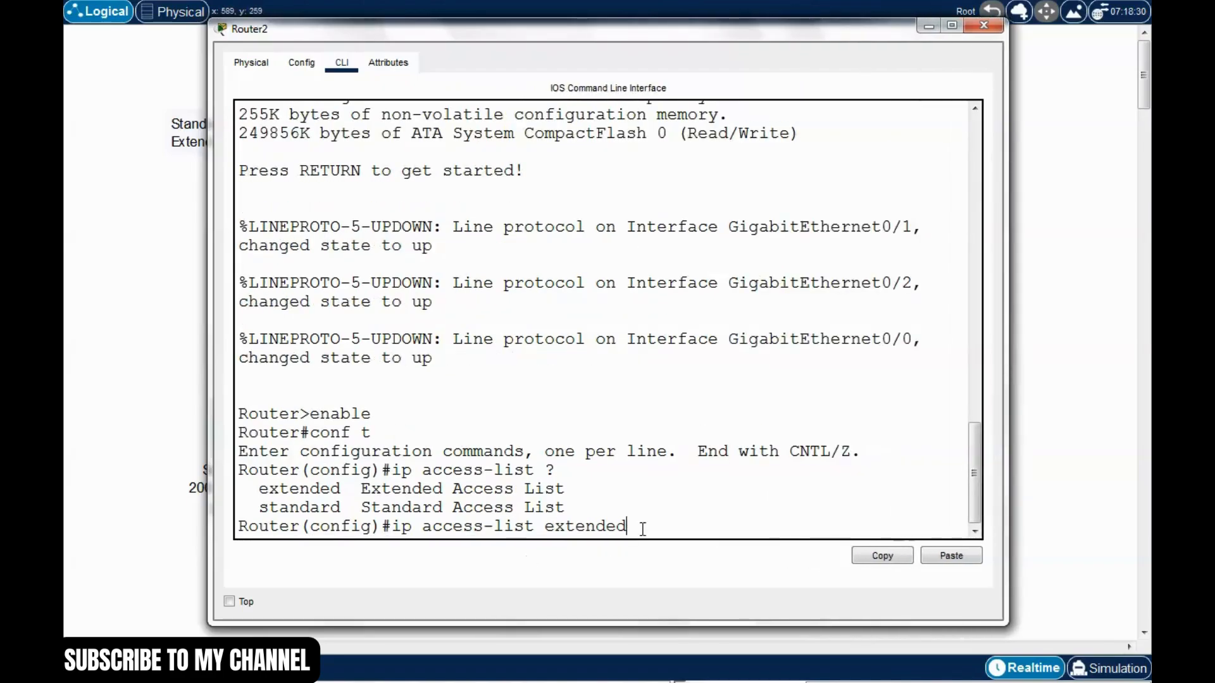
{"action": "type", "text": "?"}
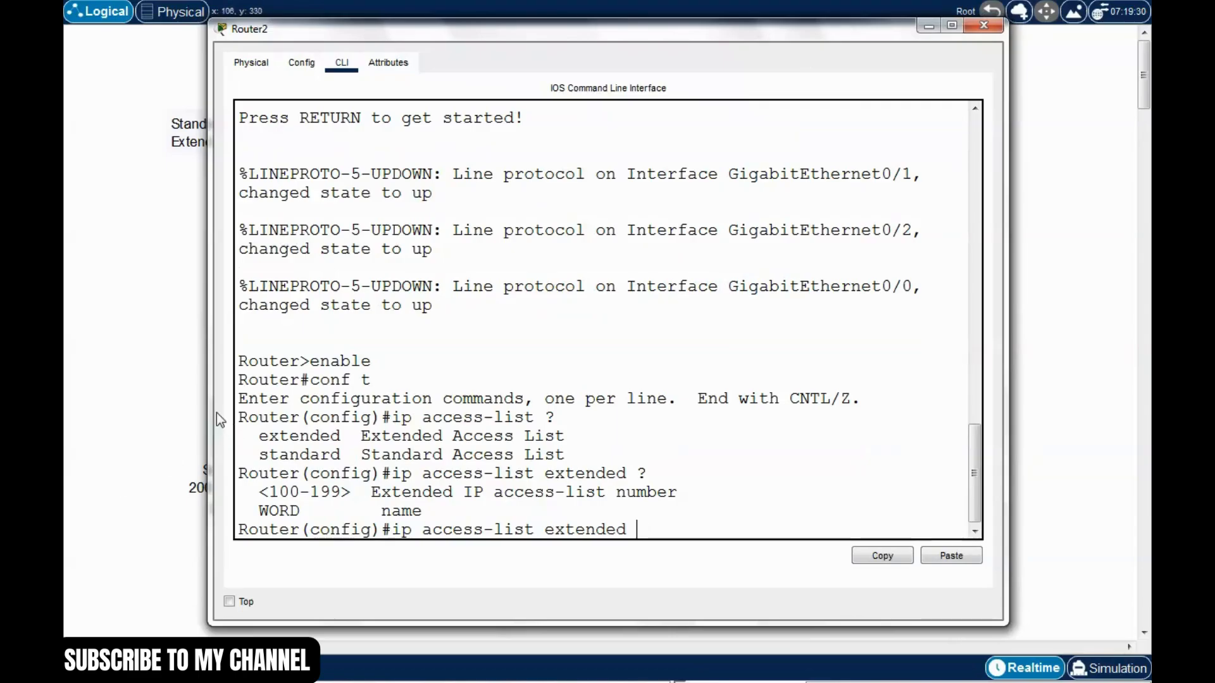
Create the extended access list named rule1 and examine the new configuration mode prompt.
{"action": "left_click_drag", "start_coordinate": [208, 411], "coordinate": [137, 410]}
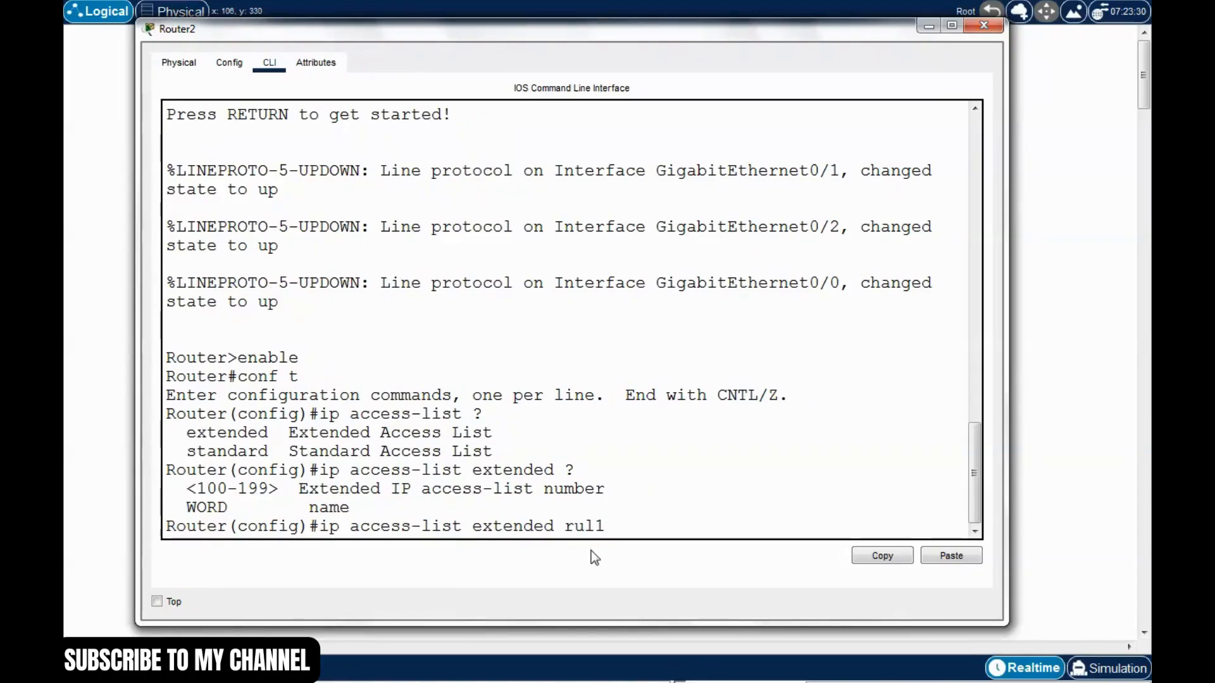
{"action": "type", "text": "e"}
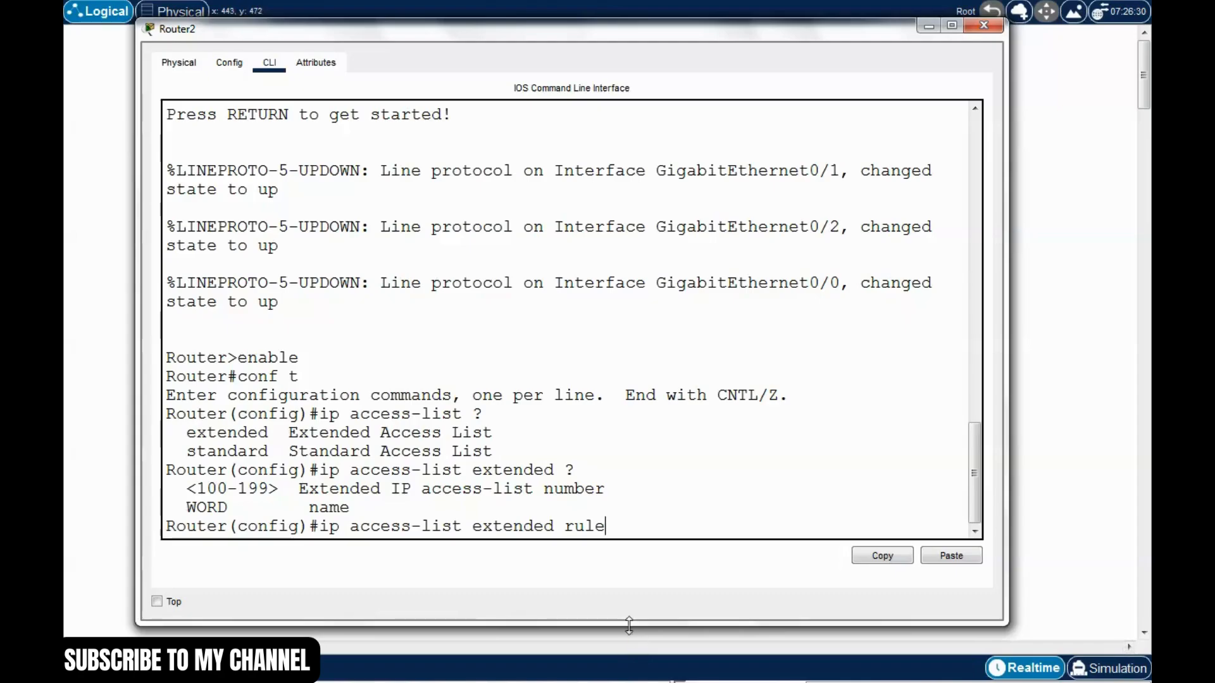
{"action": "type", "text": "1 ?"}
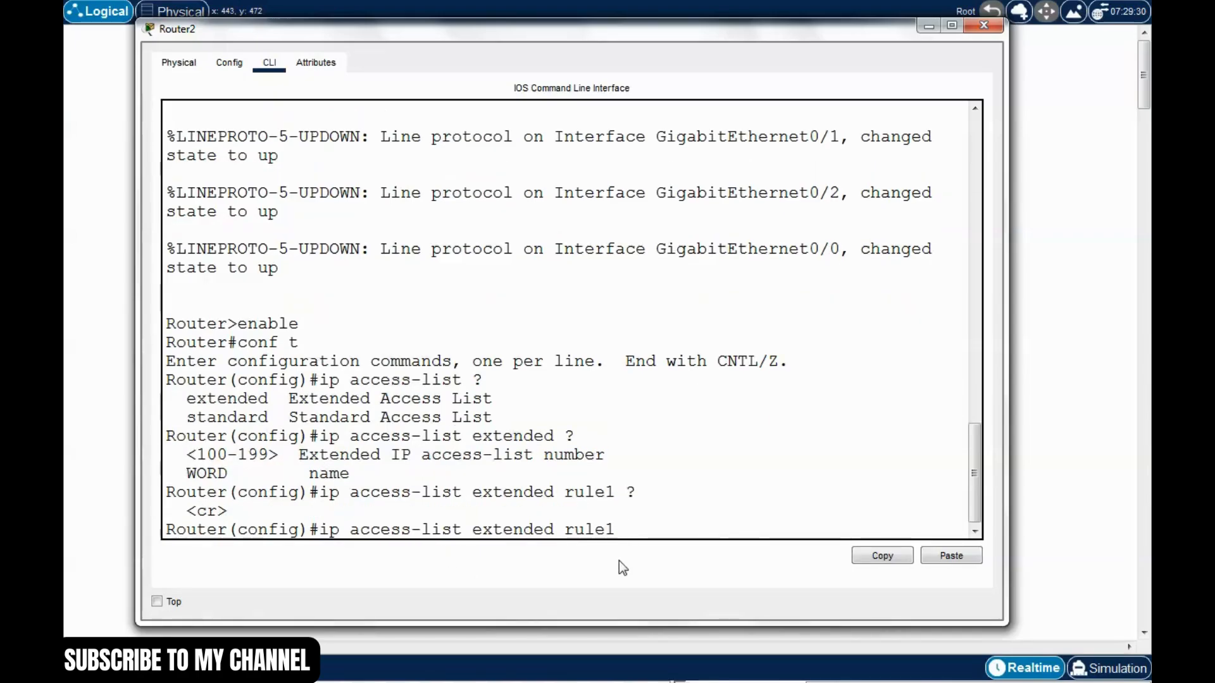
{"action": "key", "text": "Return"}
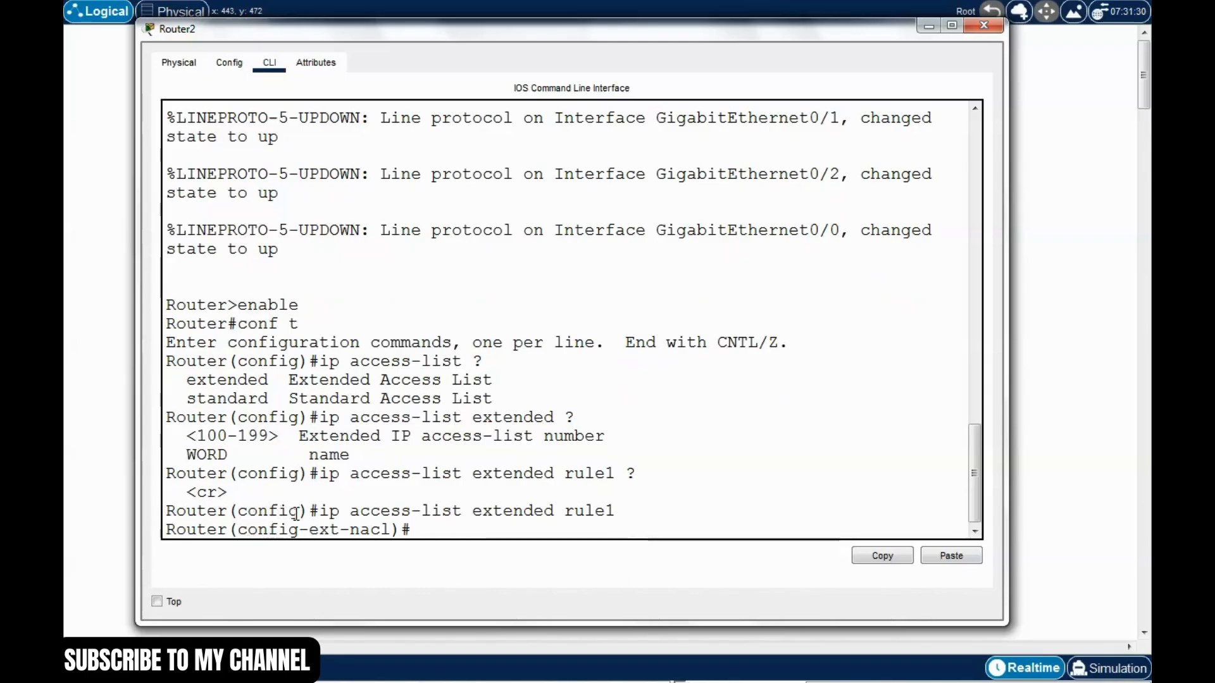
{"action": "left_click_drag", "start_coordinate": [295, 514], "coordinate": [406, 529]}
{"action": "left_click", "coordinate": [310, 535]}
{"action": "left_click", "coordinate": [324, 531]}
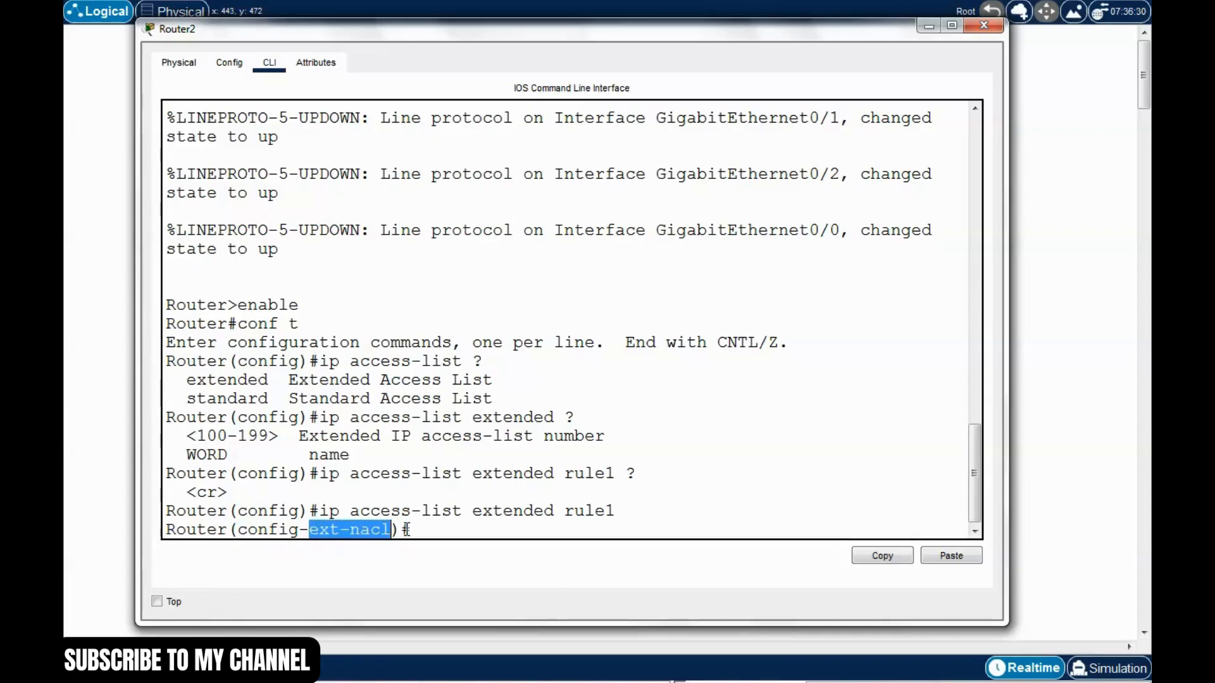
Query the commands available in rule1's configuration mode, and check the topology's port 80 deny label and server address.
{"action": "left_click", "coordinate": [425, 529]}
{"action": "type", "text": "?"}
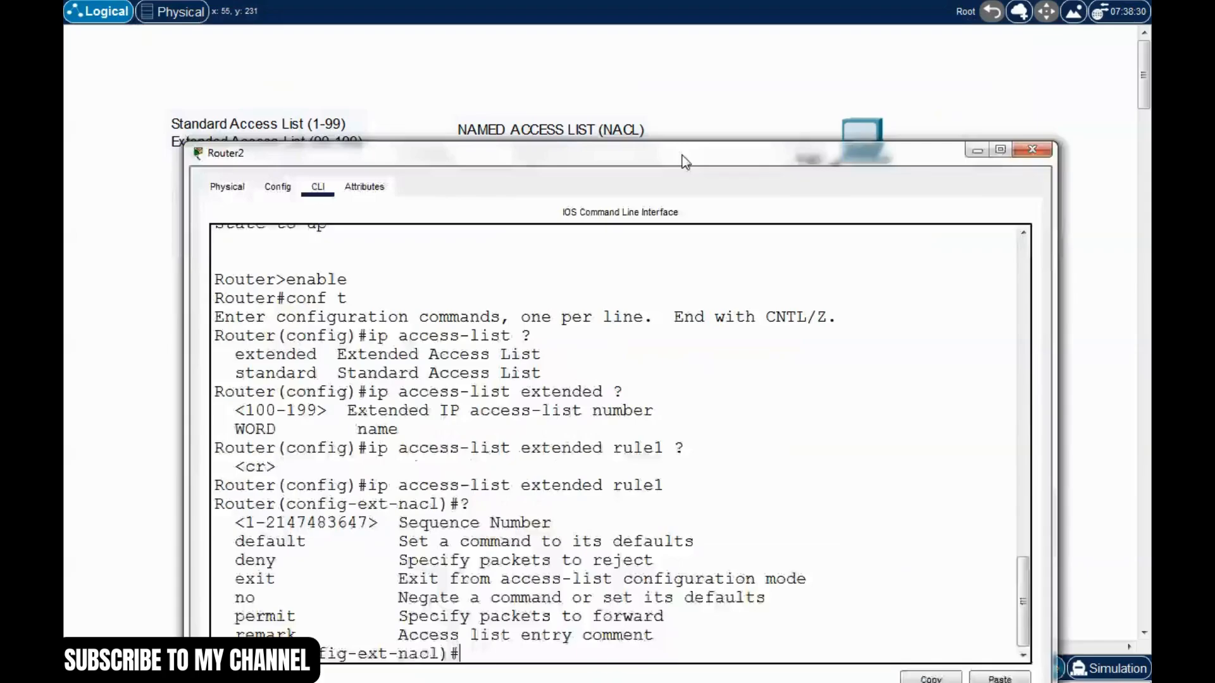
{"action": "left_click_drag", "start_coordinate": [684, 162], "coordinate": [690, 347]}
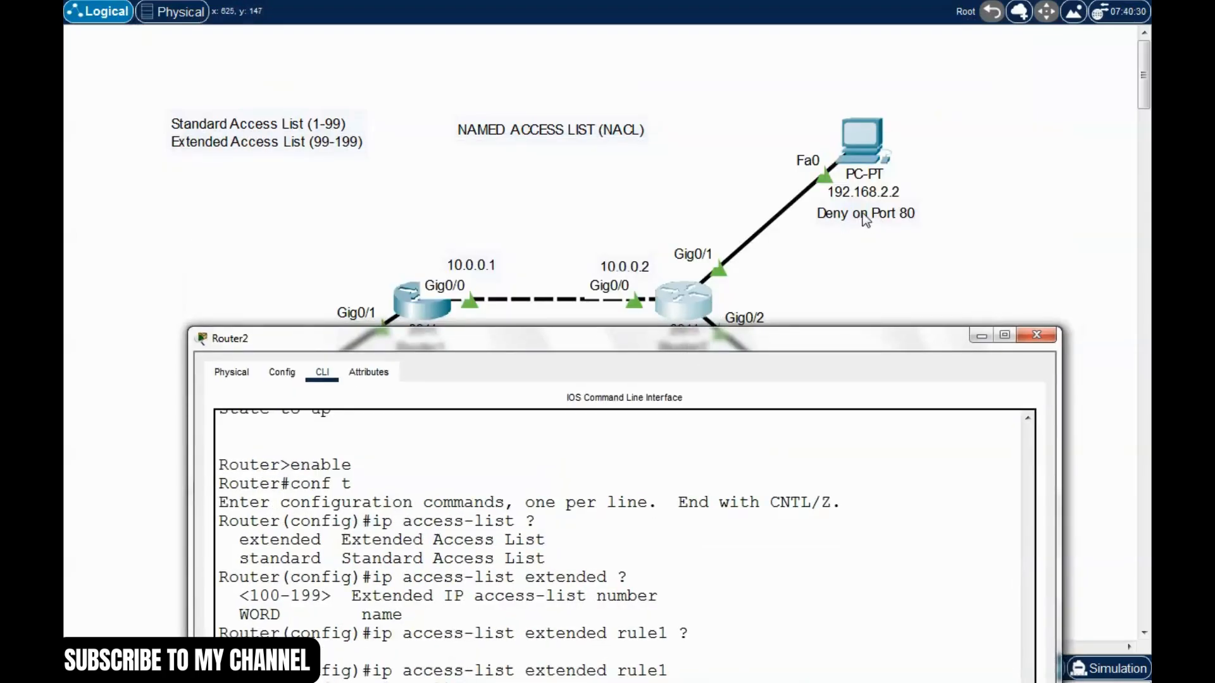
{"action": "left_click_drag", "start_coordinate": [790, 339], "coordinate": [770, 533]}
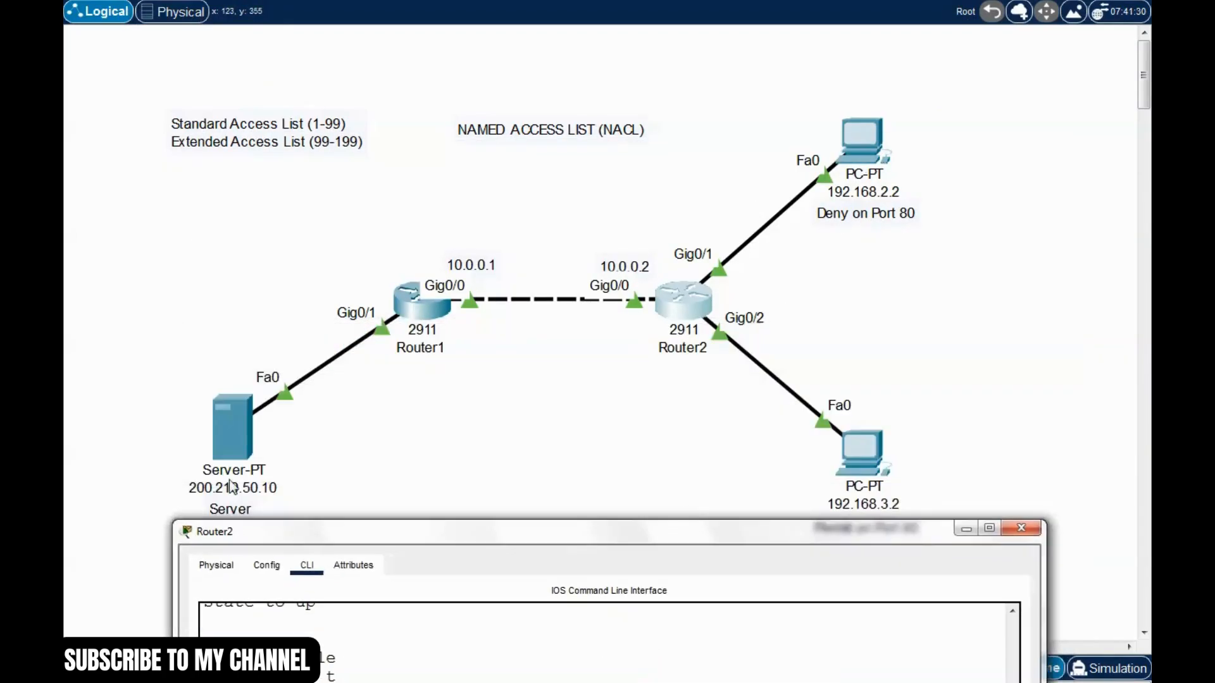
{"action": "left_click_drag", "start_coordinate": [623, 536], "coordinate": [613, 92]}
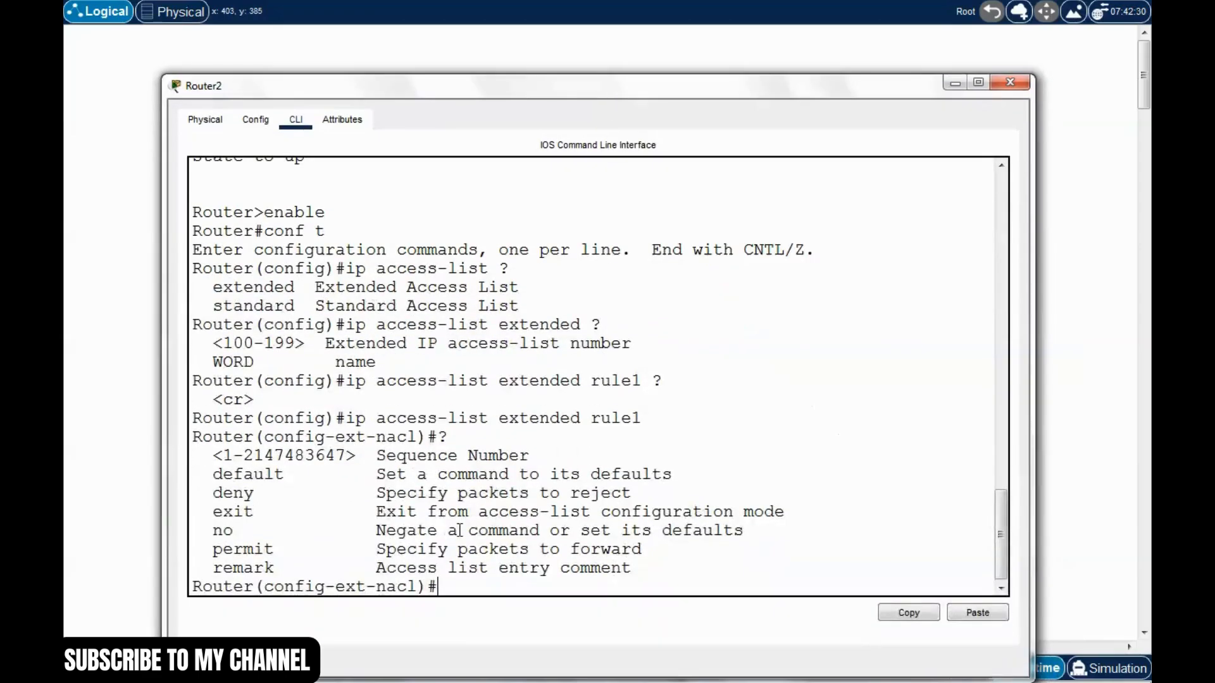
Begin a deny entry for tcp traffic from source host 192.168.2.2, querying the options for each parameter.
{"action": "type", "text": "deny ?"}
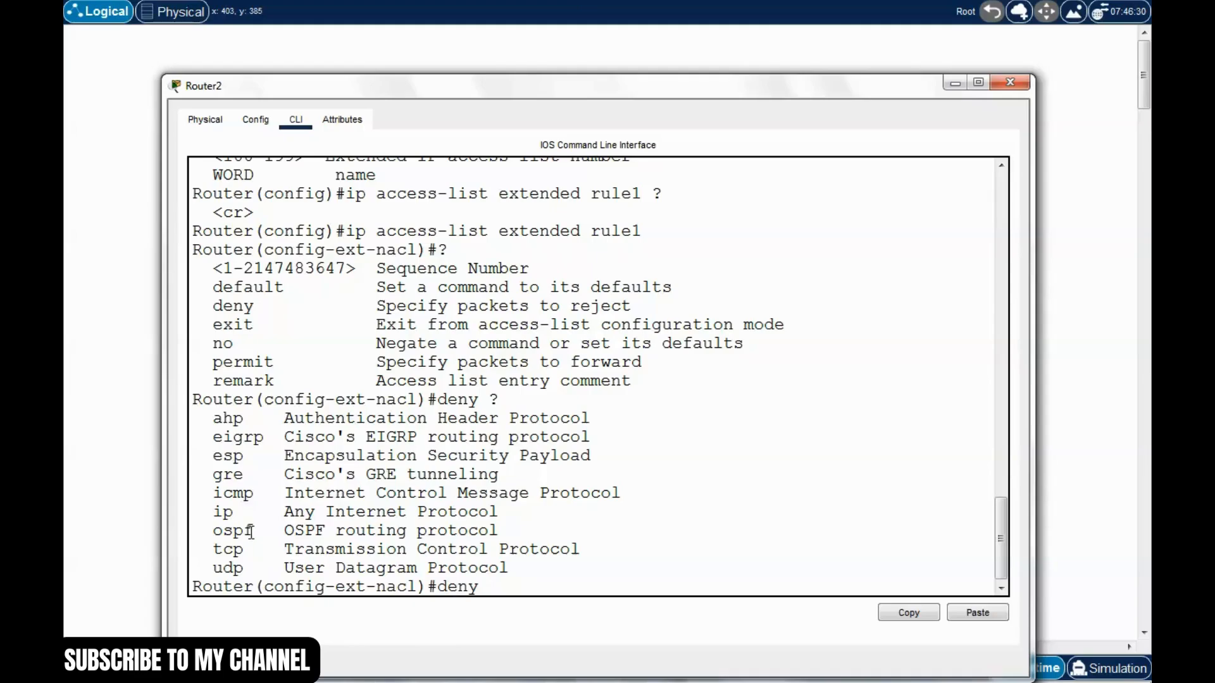
{"action": "left_click_drag", "start_coordinate": [639, 96], "coordinate": [648, 113]}
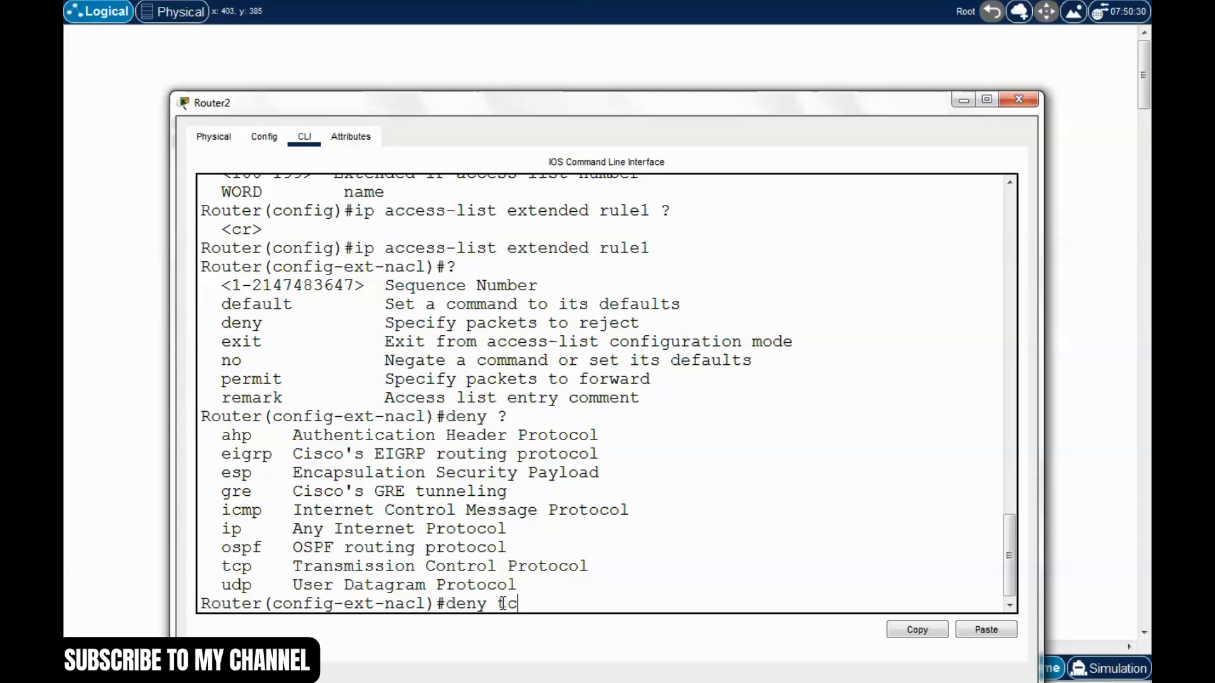
{"action": "type", "text": "?"}
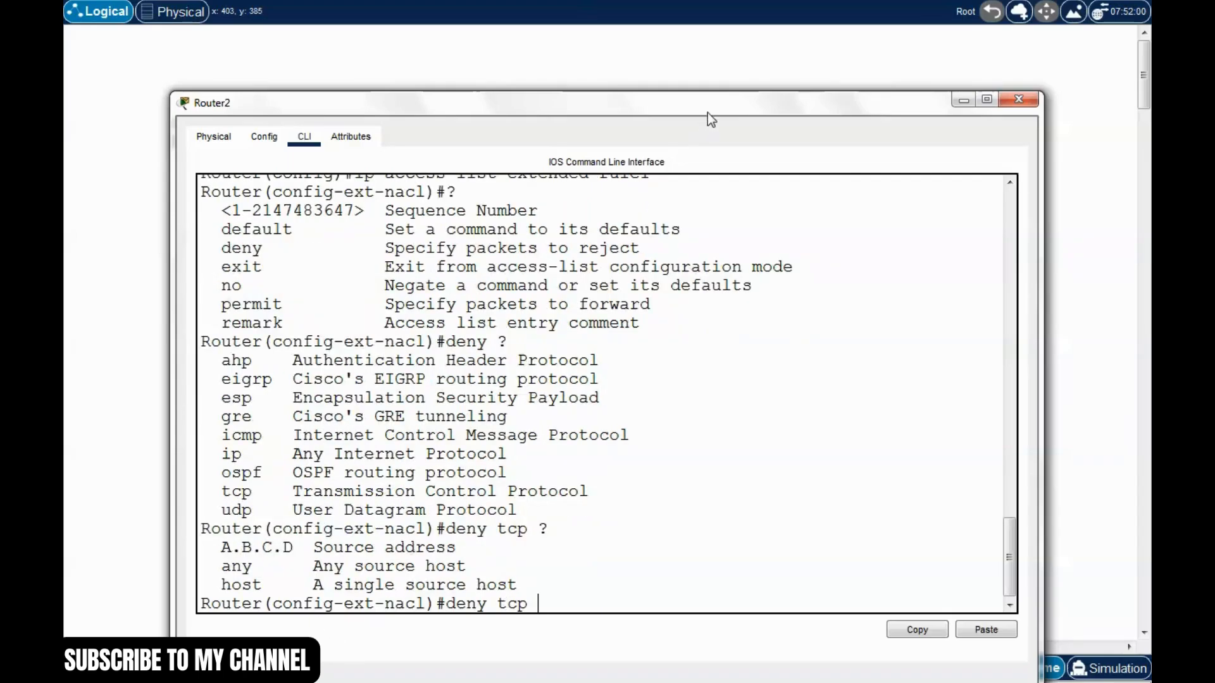
{"action": "left_click_drag", "start_coordinate": [780, 114], "coordinate": [781, 376]}
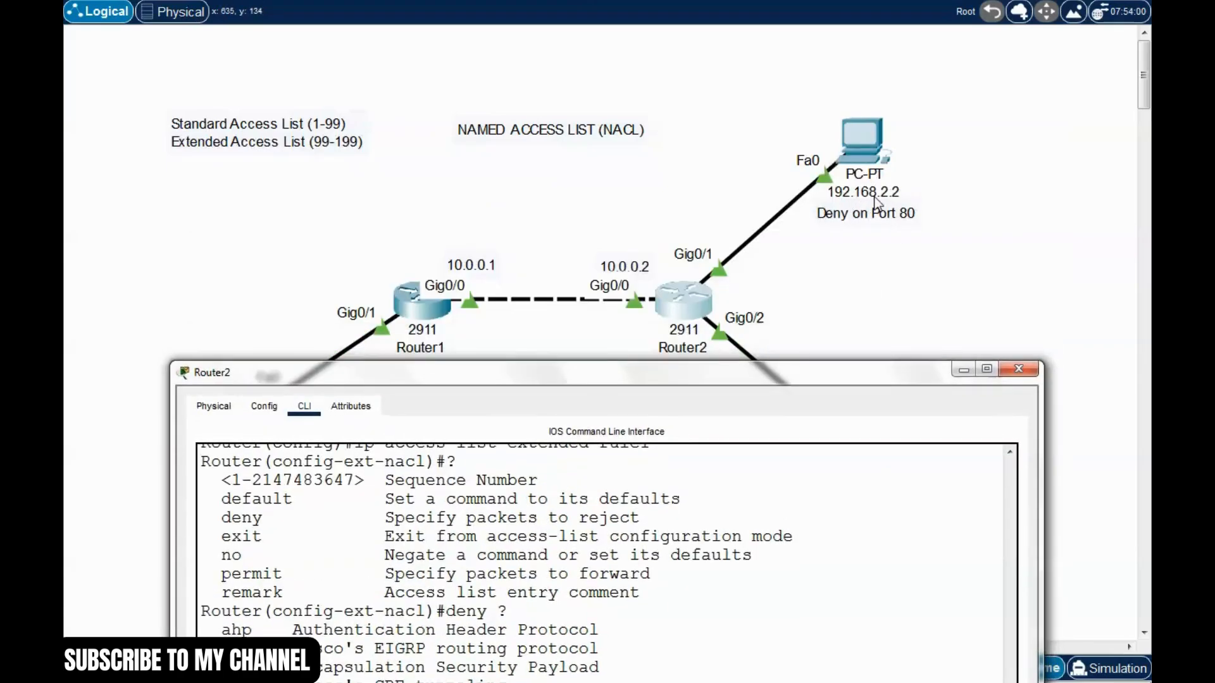
{"action": "left_click_drag", "start_coordinate": [840, 383], "coordinate": [838, 130]}
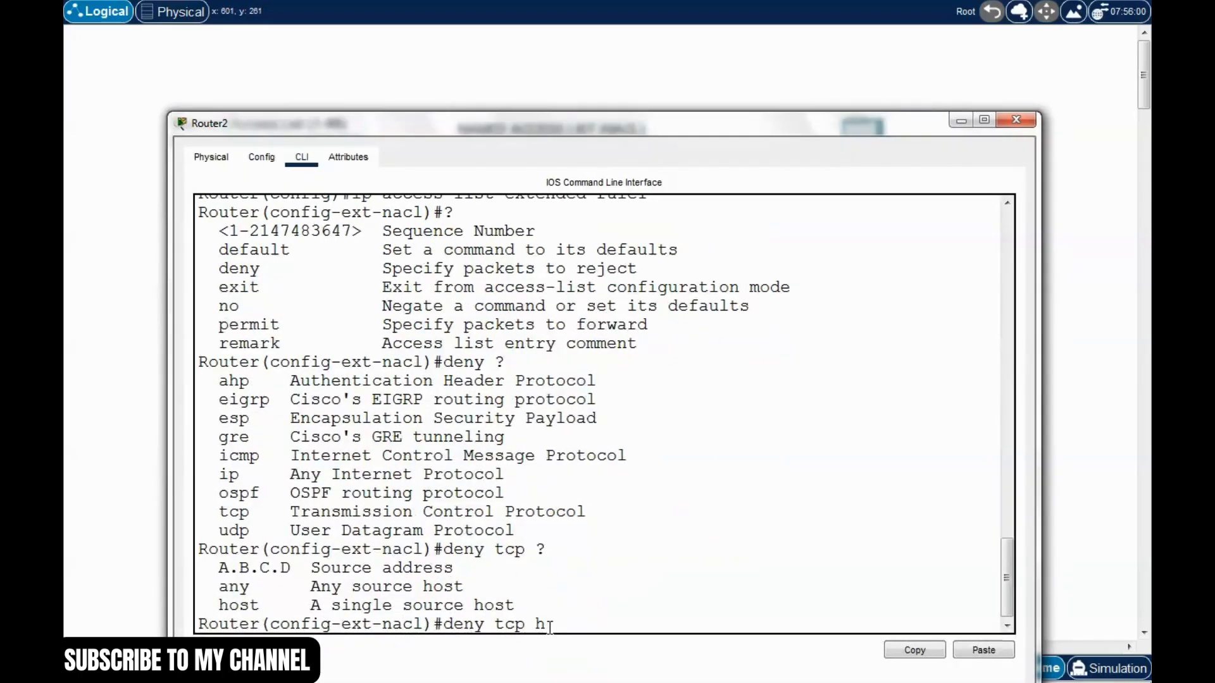
{"action": "type", "text": "ost 192.168.2"}
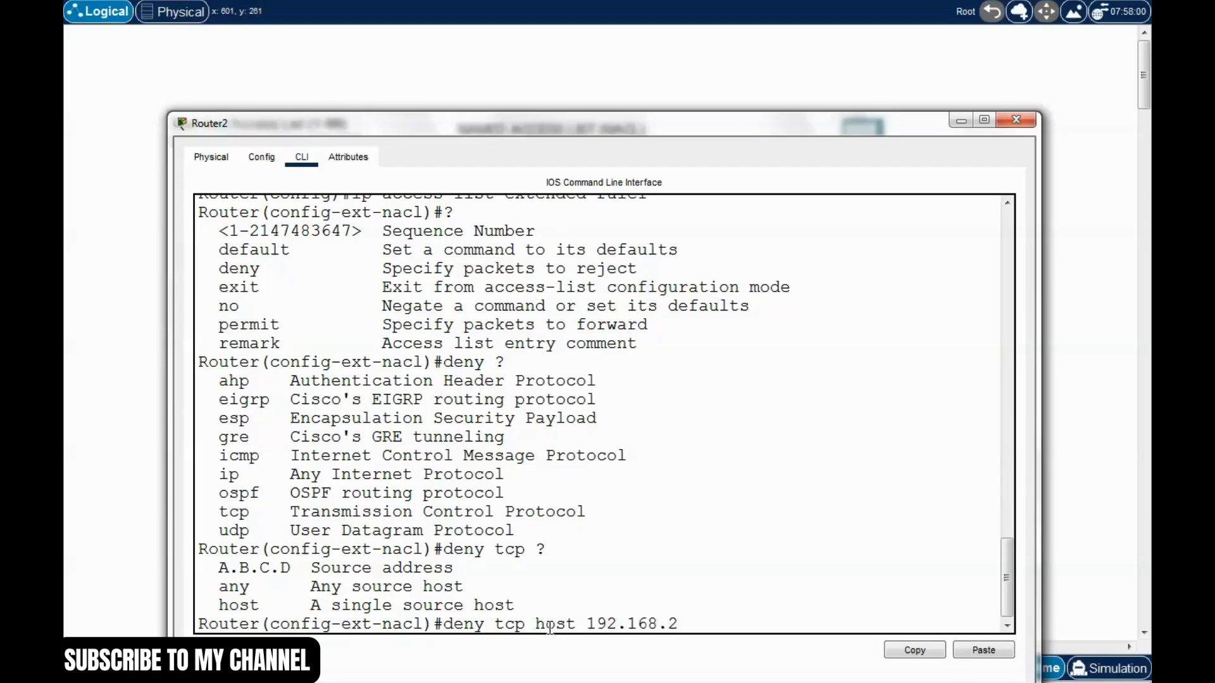
{"action": "type", "text": ".2"}
{"action": "type", "text": "?"}
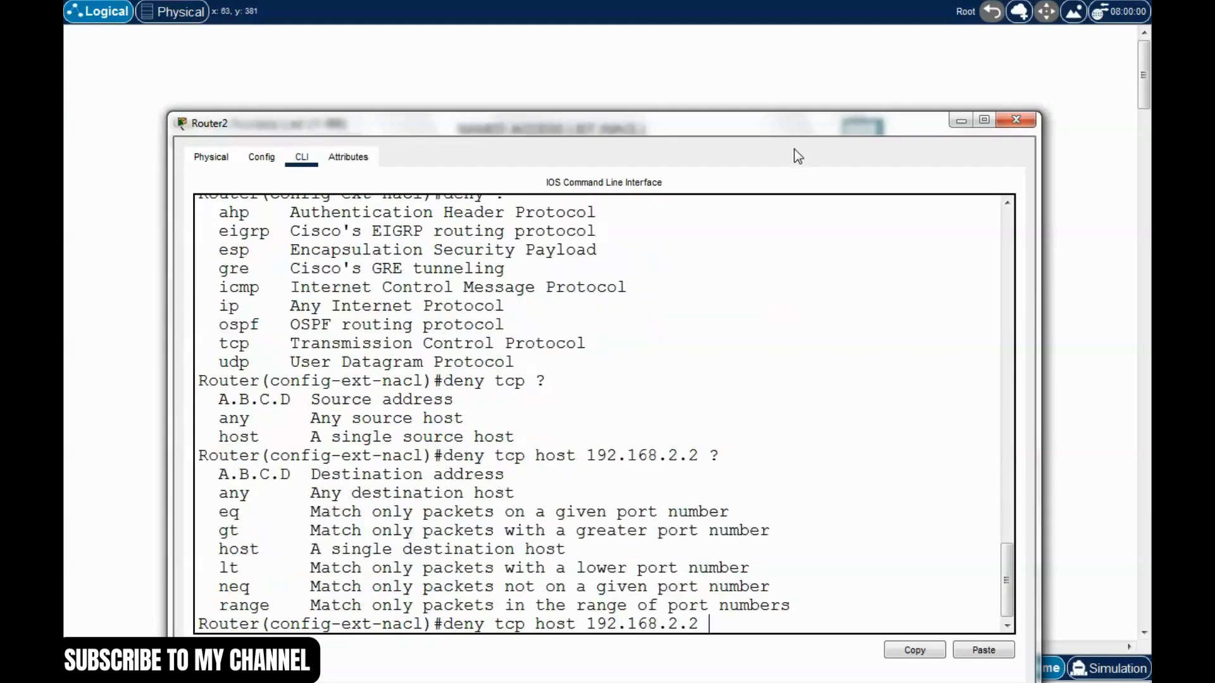
Add destination host 200.210.50.10 to the deny entry and query the port matching options.
{"action": "left_click_drag", "start_coordinate": [797, 125], "coordinate": [773, 568]}
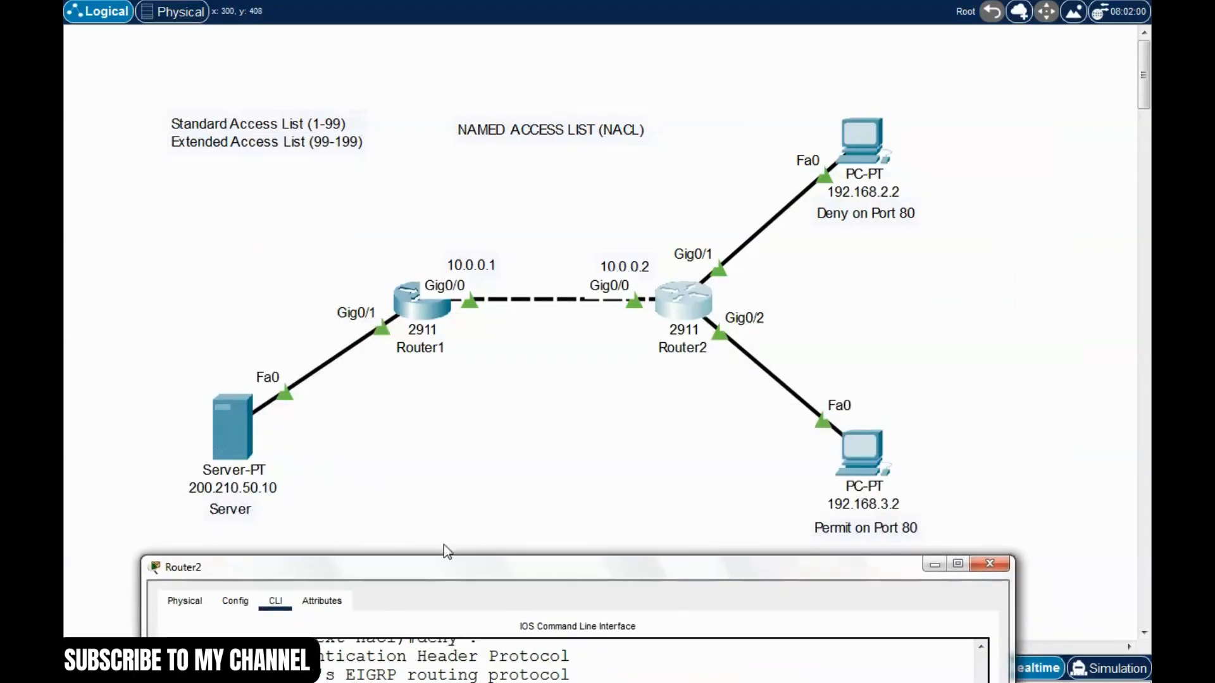
{"action": "left_click_drag", "start_coordinate": [502, 570], "coordinate": [554, 132]}
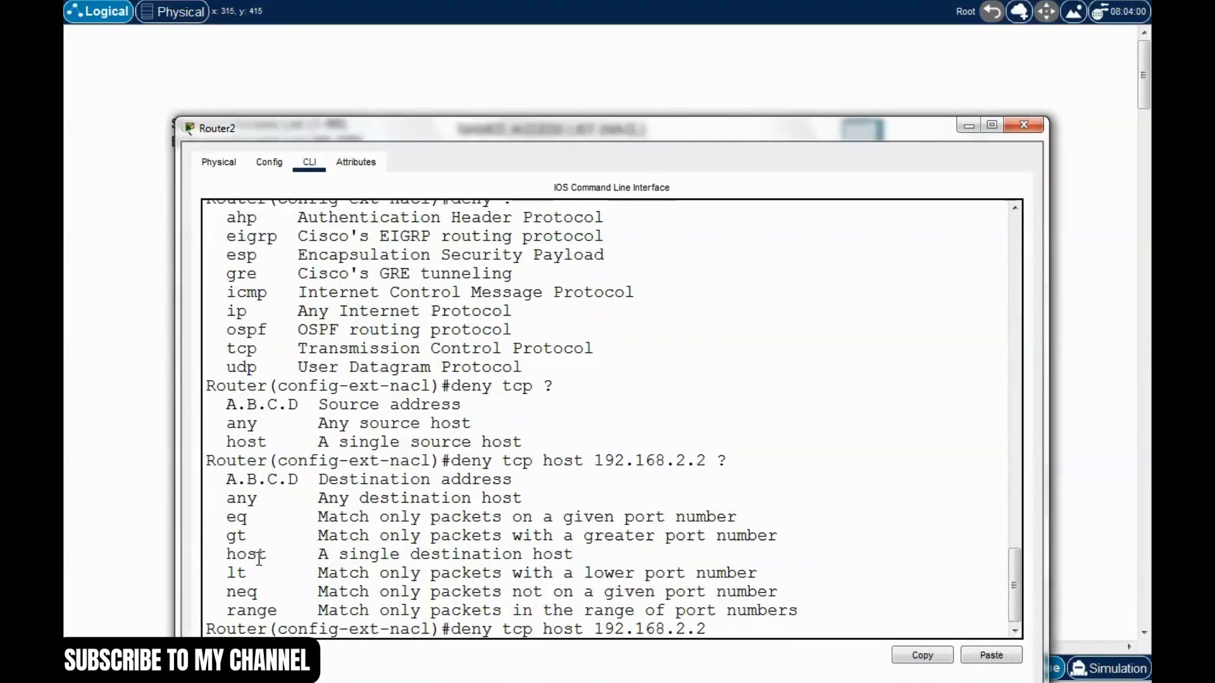
{"action": "left_click_drag", "start_coordinate": [267, 555], "coordinate": [227, 556]}
{"action": "left_click", "coordinate": [725, 630]}
{"action": "type", "text": "Host 200.210.50.10"}
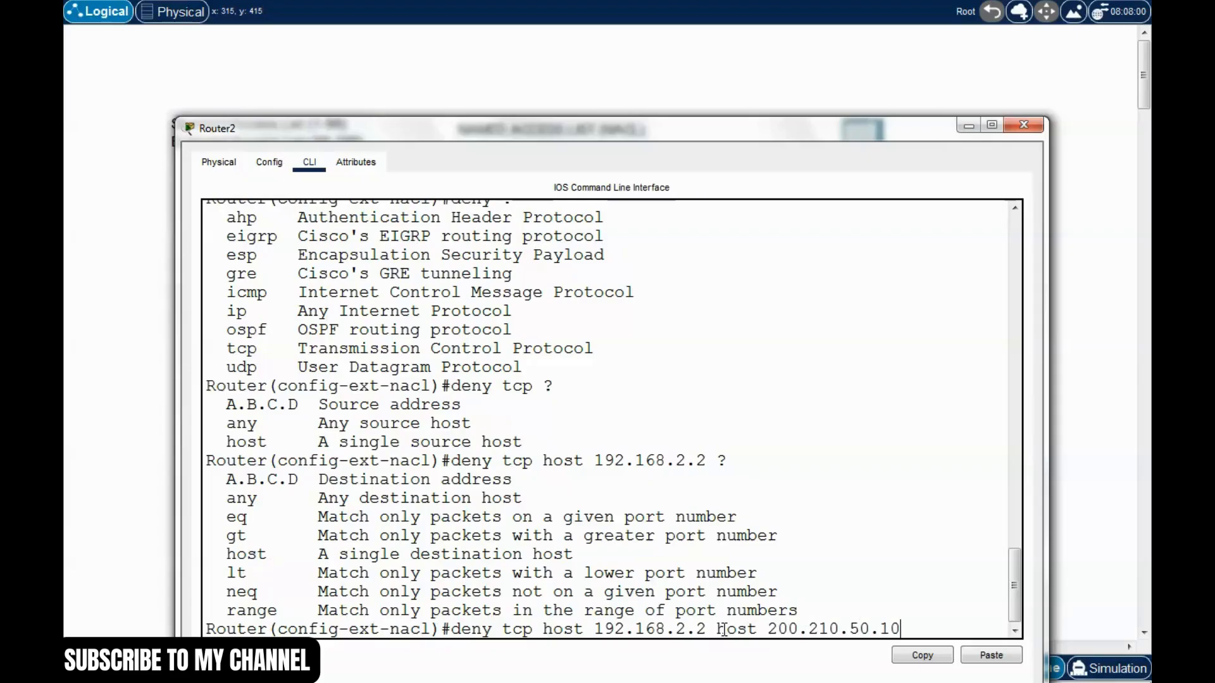
{"action": "type", "text": " ?"}
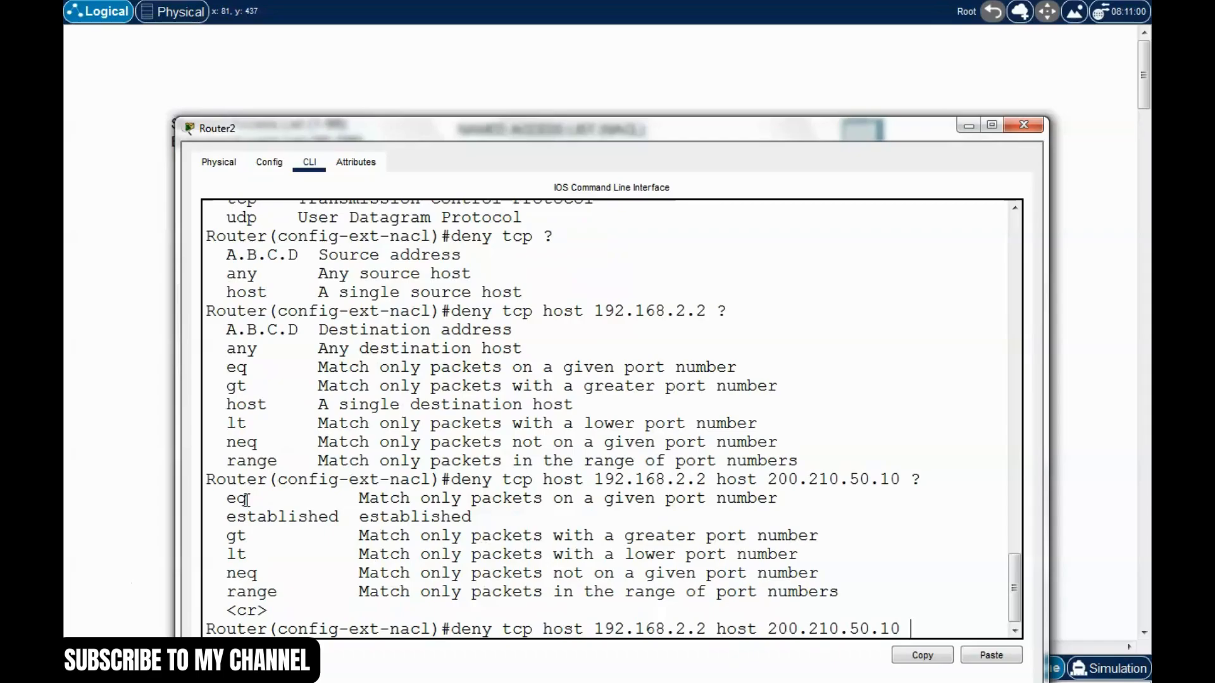
Complete the deny entry with the port condition eq 80 and submit it.
{"action": "left_click_drag", "start_coordinate": [247, 498], "coordinate": [225, 498]}
{"action": "left_click", "coordinate": [264, 538]}
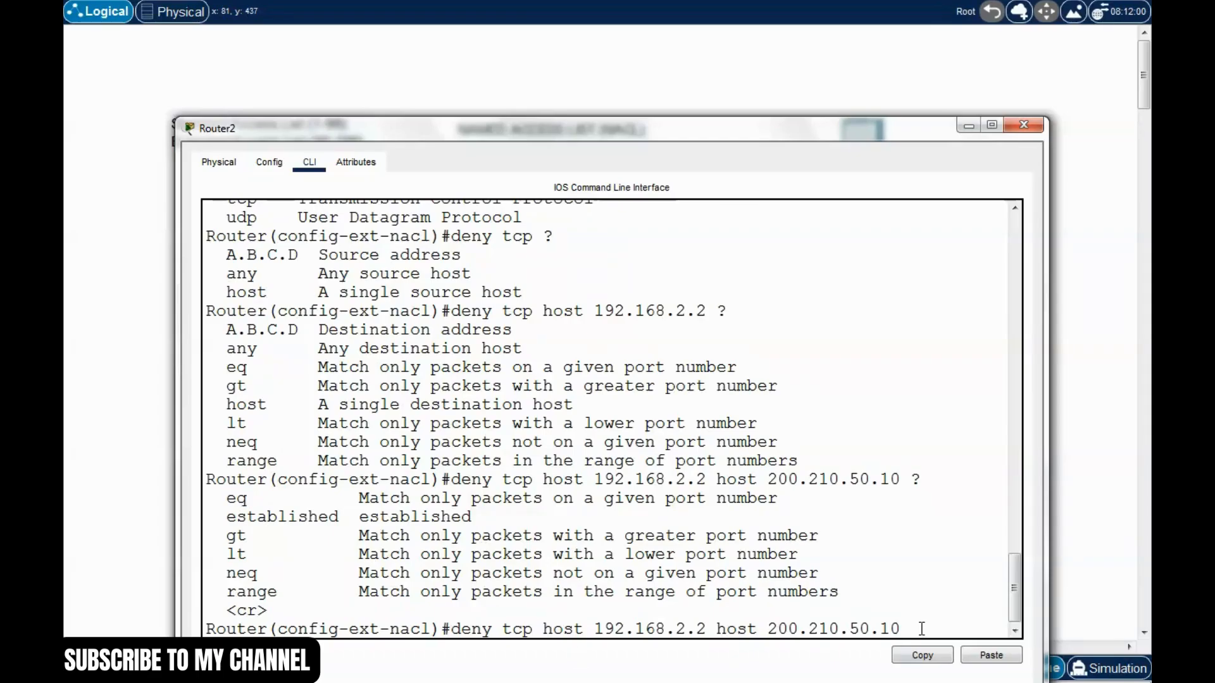
{"action": "type", "text": "eq 80"}
{"action": "key", "text": "Return"}
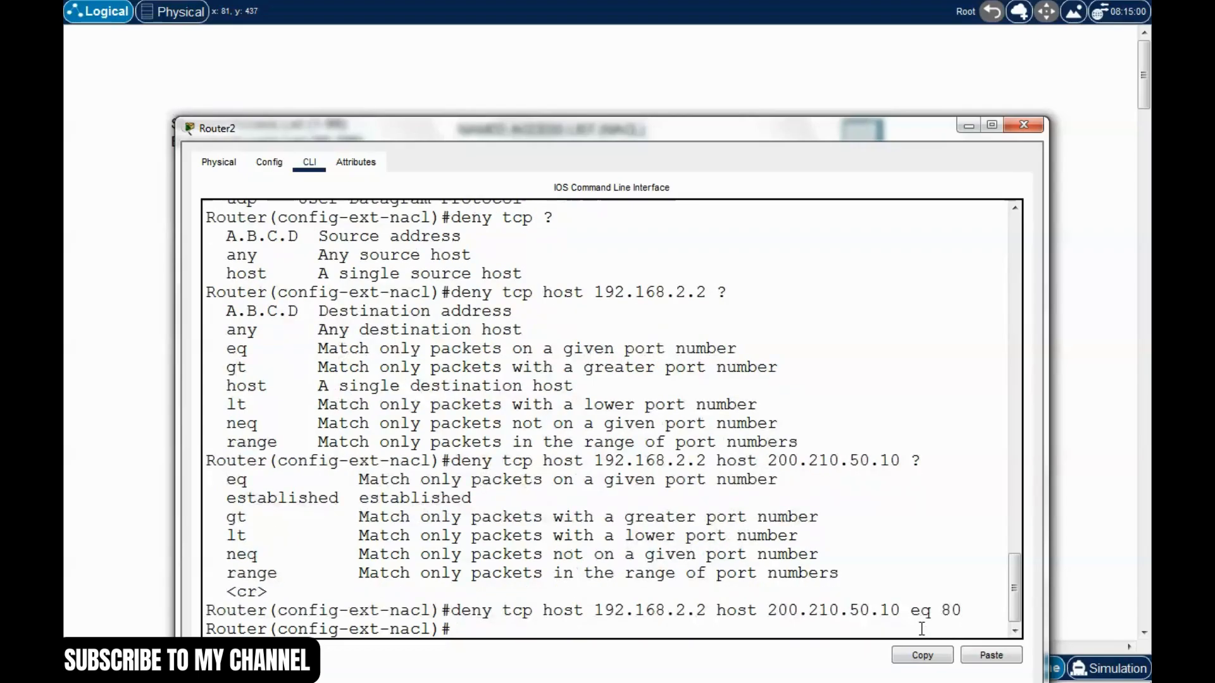
Check the topology, recall the deny entry for host 192.168.2.2, and change its action to permit.
{"action": "left_click_drag", "start_coordinate": [767, 130], "coordinate": [797, 632]}
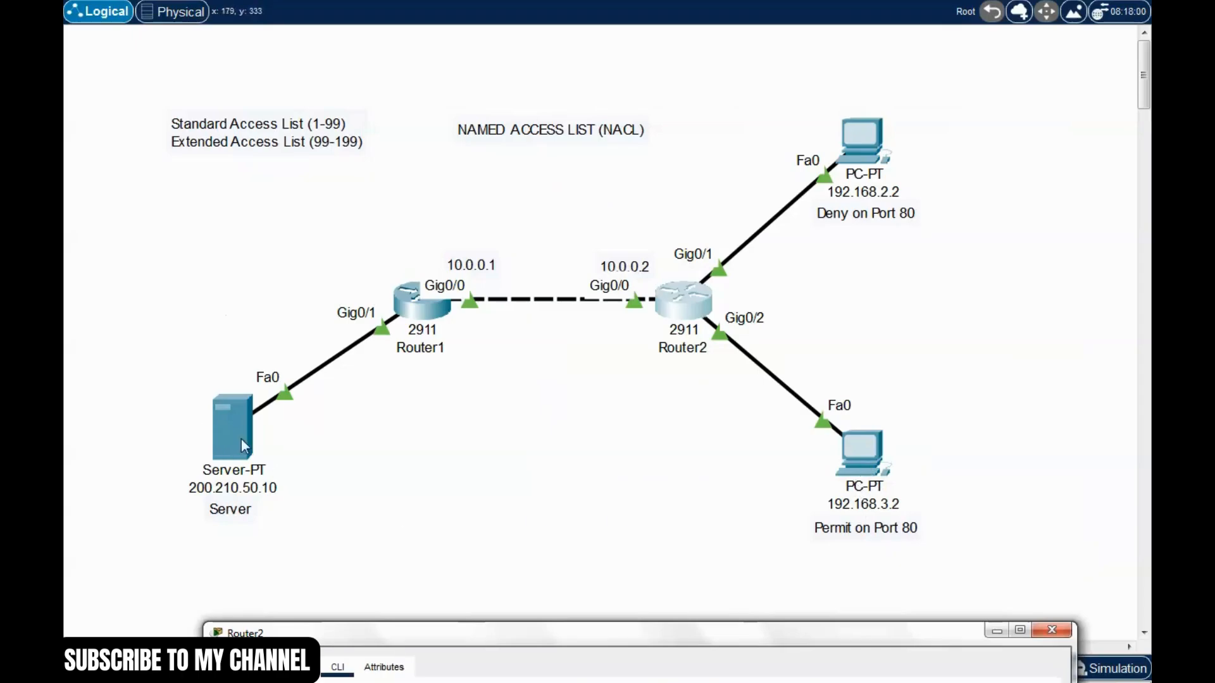
{"action": "left_click_drag", "start_coordinate": [830, 630], "coordinate": [814, 115]}
{"action": "left_click_drag", "start_coordinate": [1055, 434], "coordinate": [1083, 434]}
{"action": "left_click_drag", "start_coordinate": [616, 119], "coordinate": [599, 96]}
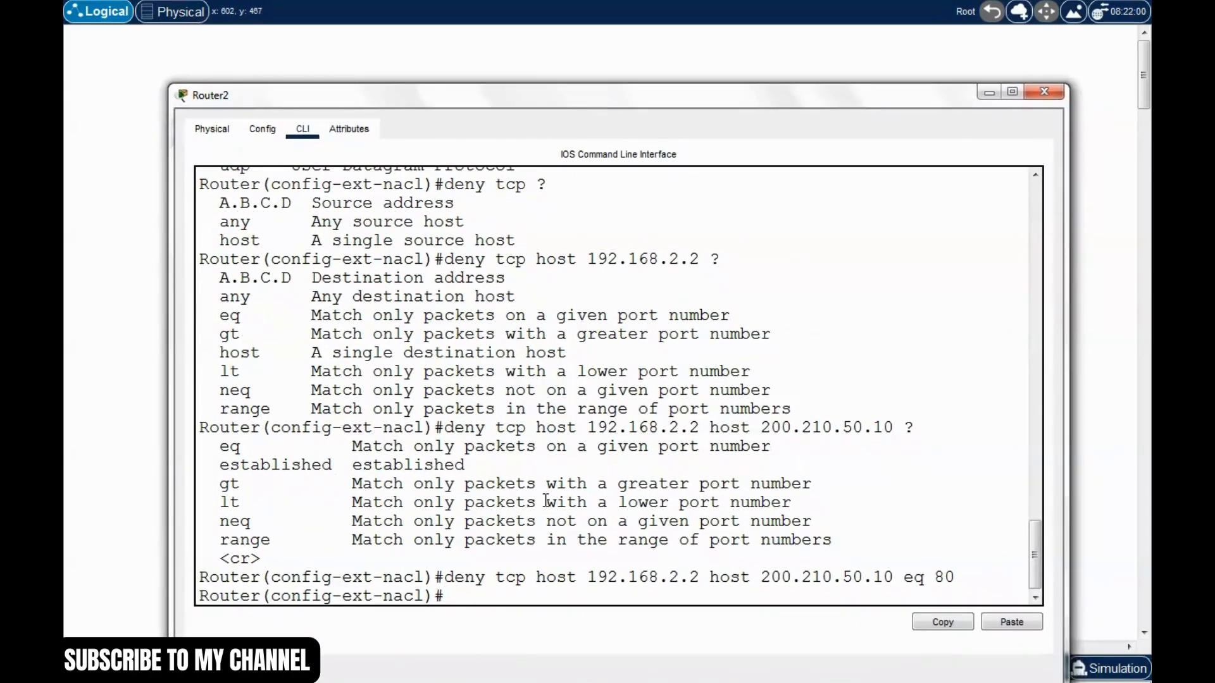
{"action": "key", "text": "Up"}
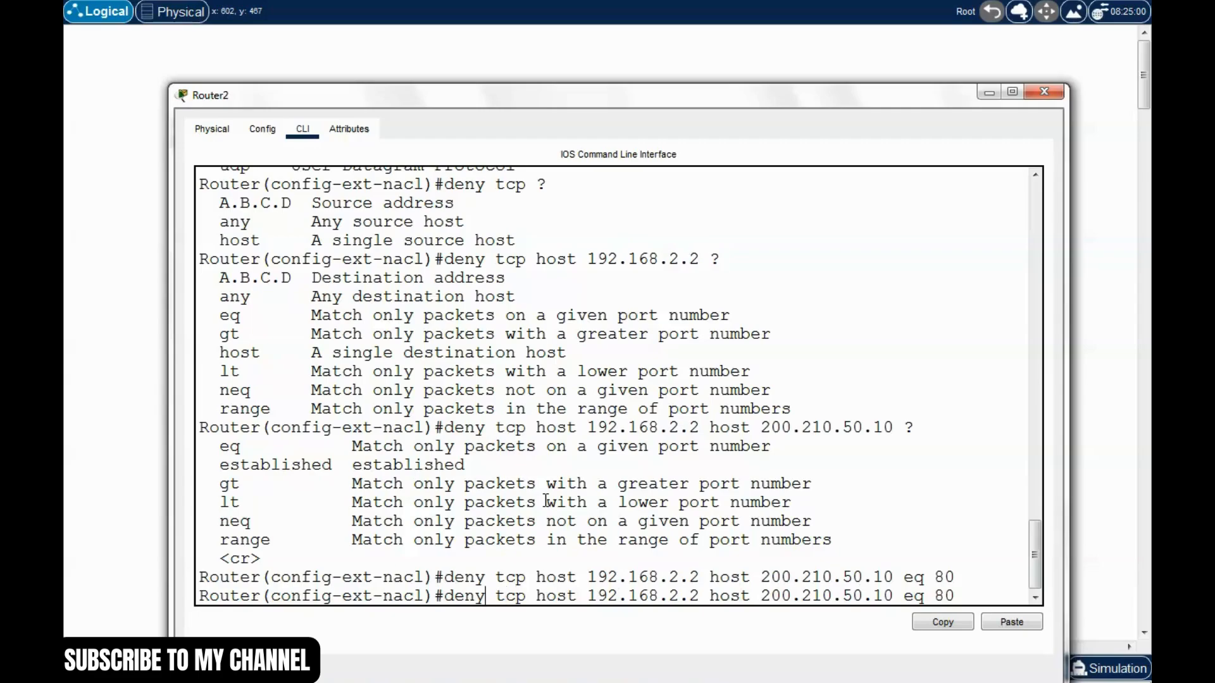
{"action": "key", "text": "BackSpace"}
{"action": "key", "text": "BackSpace"}
{"action": "key", "text": "BackSpace"}
{"action": "key", "text": "BackSpace"}
{"action": "type", "text": "permit"}
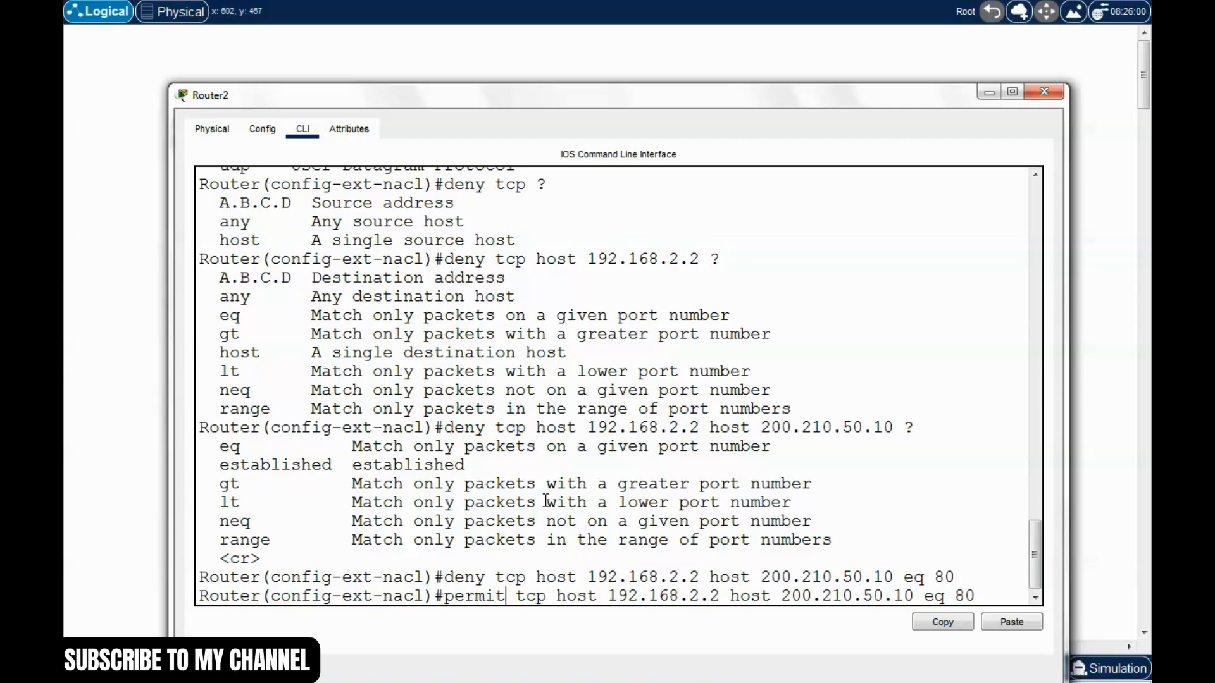
Change the source host in the recalled permit entry to 192.168.3.2 and submit the entry.
{"action": "key", "text": "Right"}
{"action": "key", "text": "Right"}
{"action": "key", "text": "Right"}
{"action": "key", "text": "Right"}
{"action": "key", "text": "Right"}
{"action": "key", "text": "Right"}
{"action": "key", "text": "Right"}
{"action": "key", "text": "Right"}
{"action": "key", "text": "BackSpace"}
{"action": "key", "text": "BackSpace"}
{"action": "key", "text": "BackSpace"}
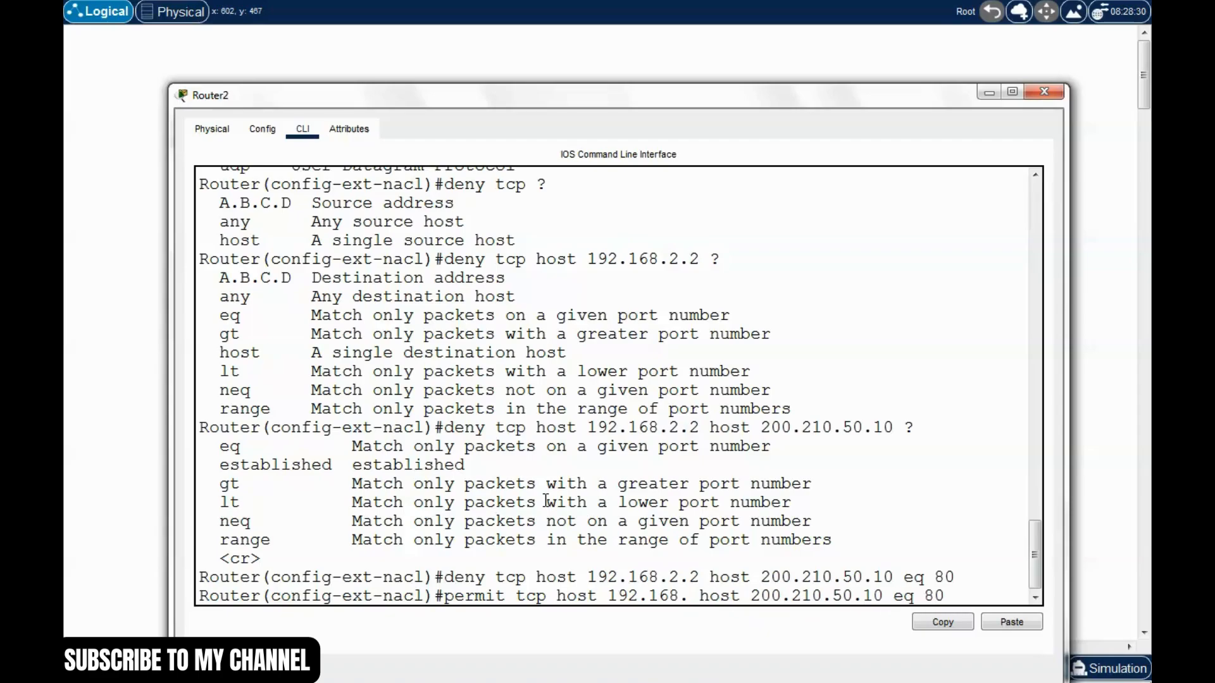
{"action": "type", "text": "3.2"}
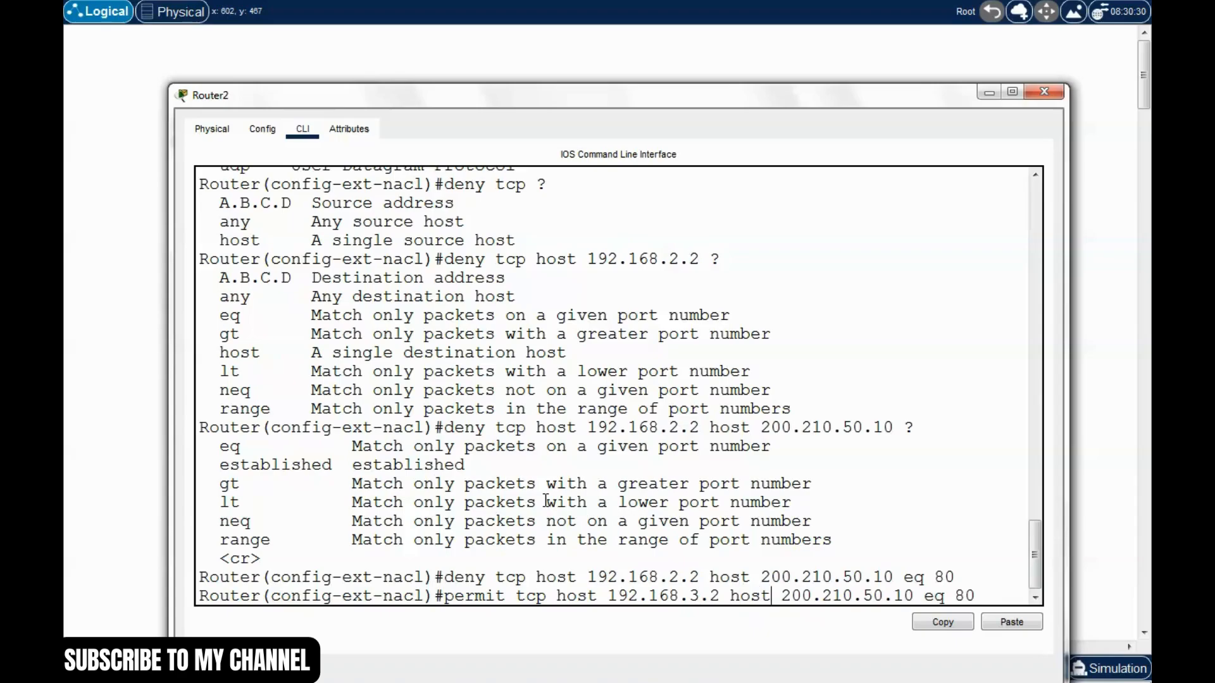
{"action": "key", "text": "Right"}
{"action": "key", "text": "Right"}
{"action": "key", "text": "Right"}
{"action": "key", "text": "Right"}
{"action": "key", "text": "Return"}
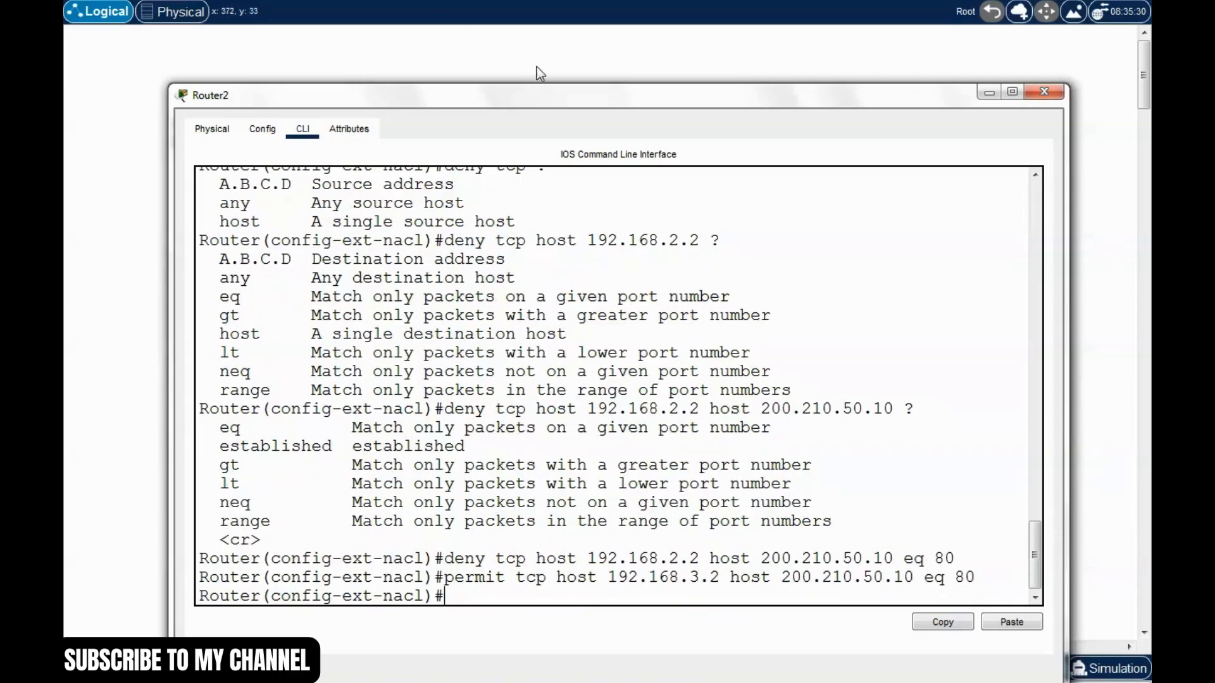
Review the source host, destination host and port in the submitted deny and permit entries.
{"action": "left_click_drag", "start_coordinate": [537, 95], "coordinate": [506, 67]}
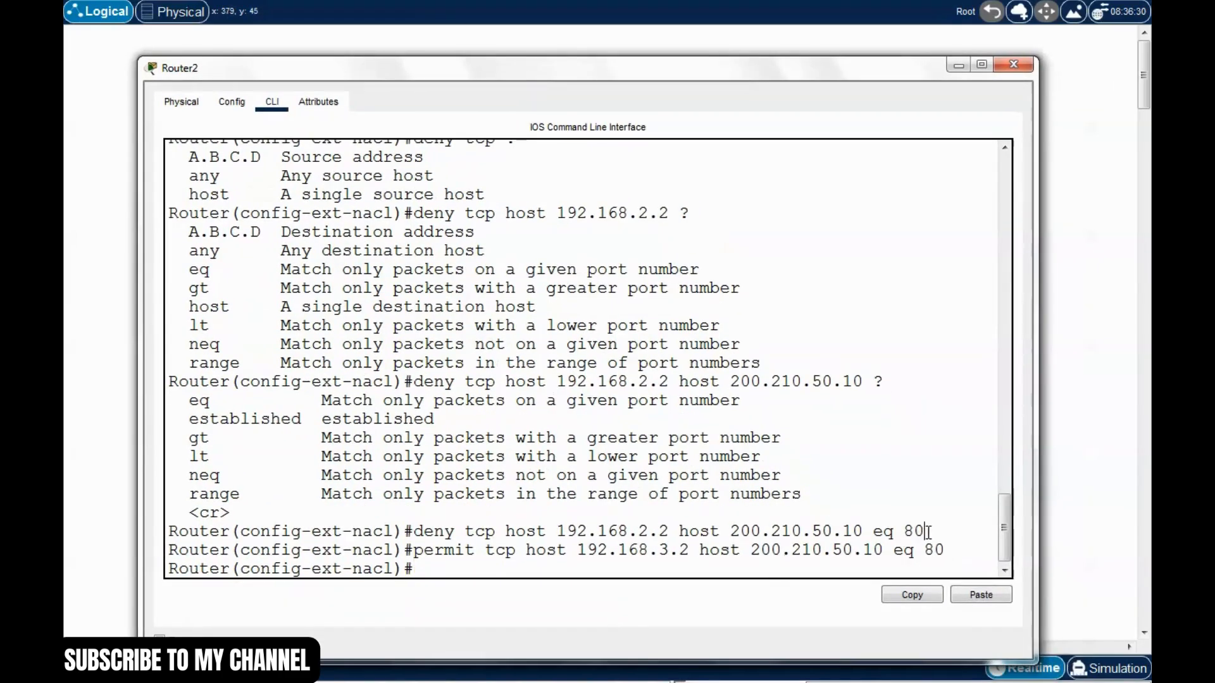
{"action": "left_click_drag", "start_coordinate": [925, 531], "coordinate": [617, 533]}
{"action": "left_click", "coordinate": [432, 533]}
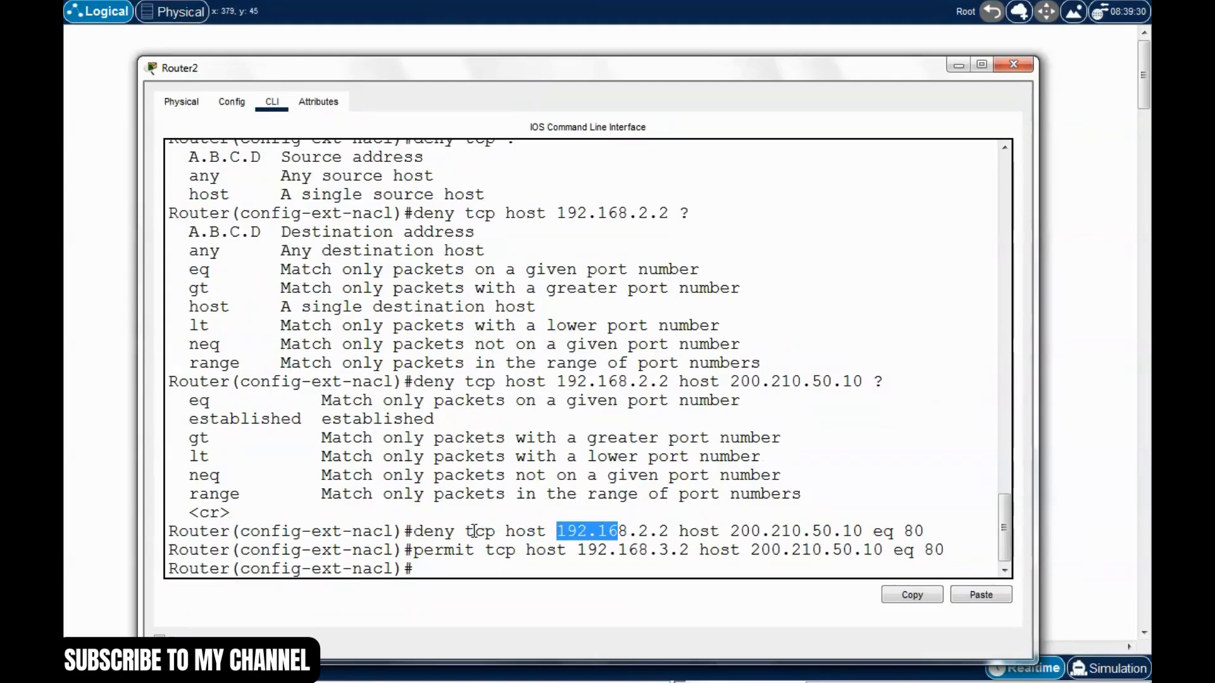
{"action": "left_click_drag", "start_coordinate": [476, 531], "coordinate": [670, 531]}
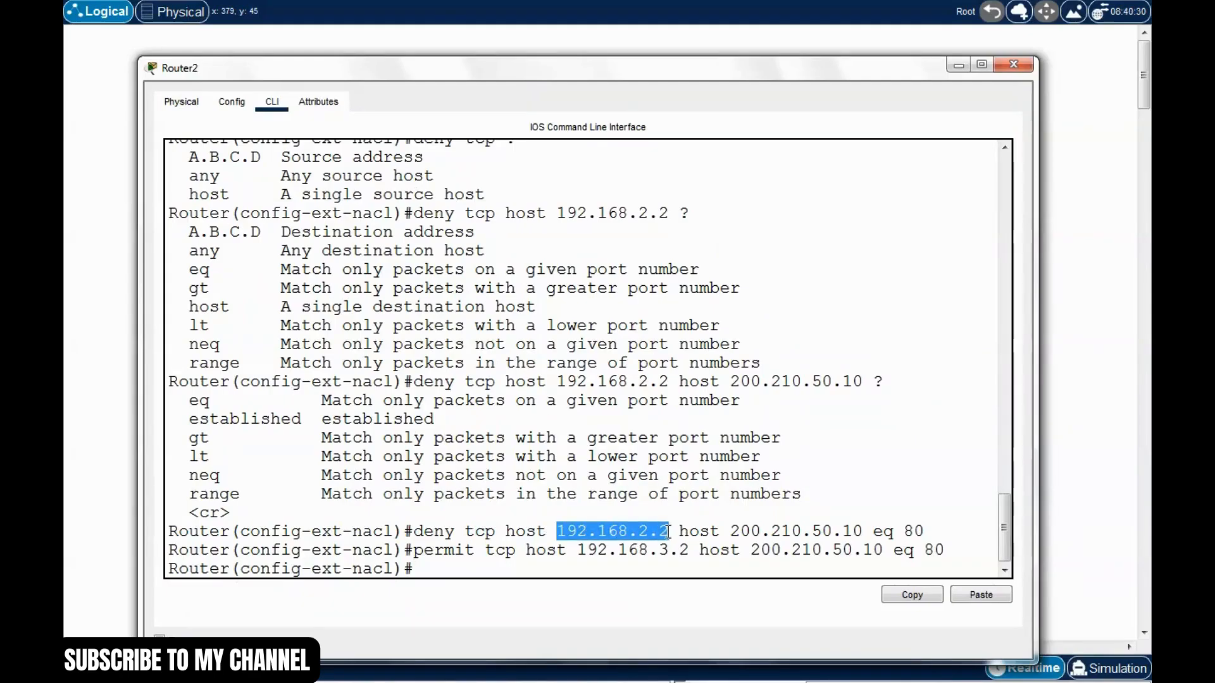
{"action": "left_click", "coordinate": [643, 533]}
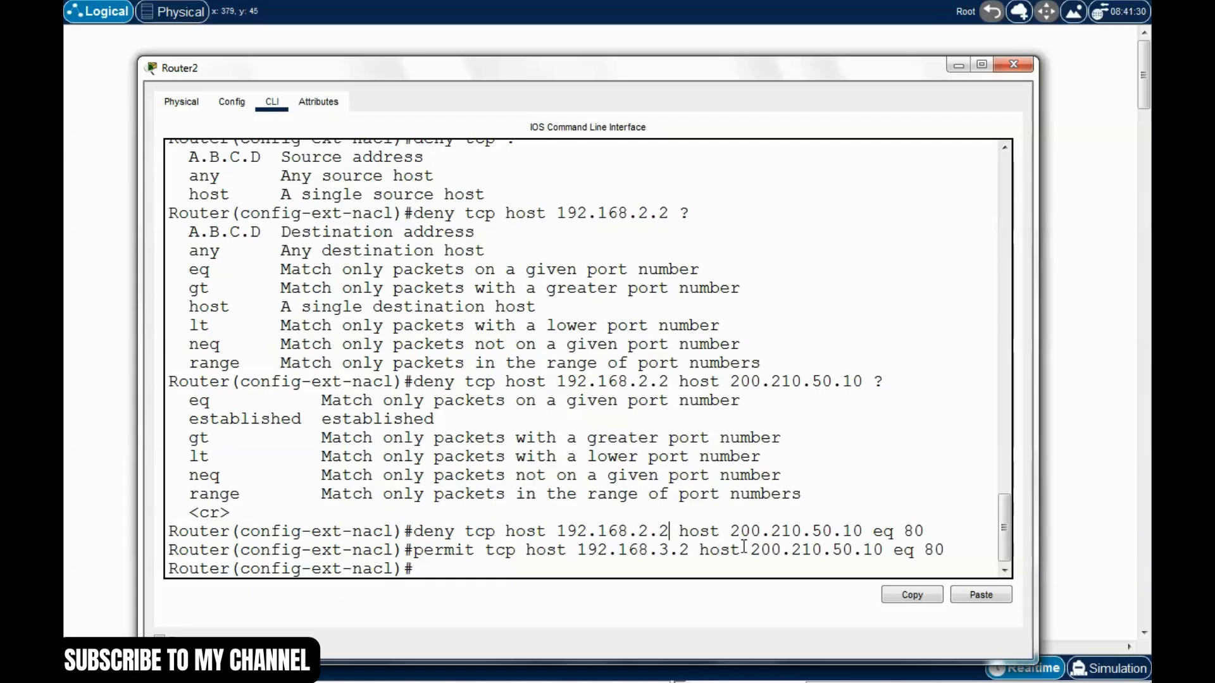
{"action": "left_click_drag", "start_coordinate": [740, 532], "coordinate": [868, 531]}
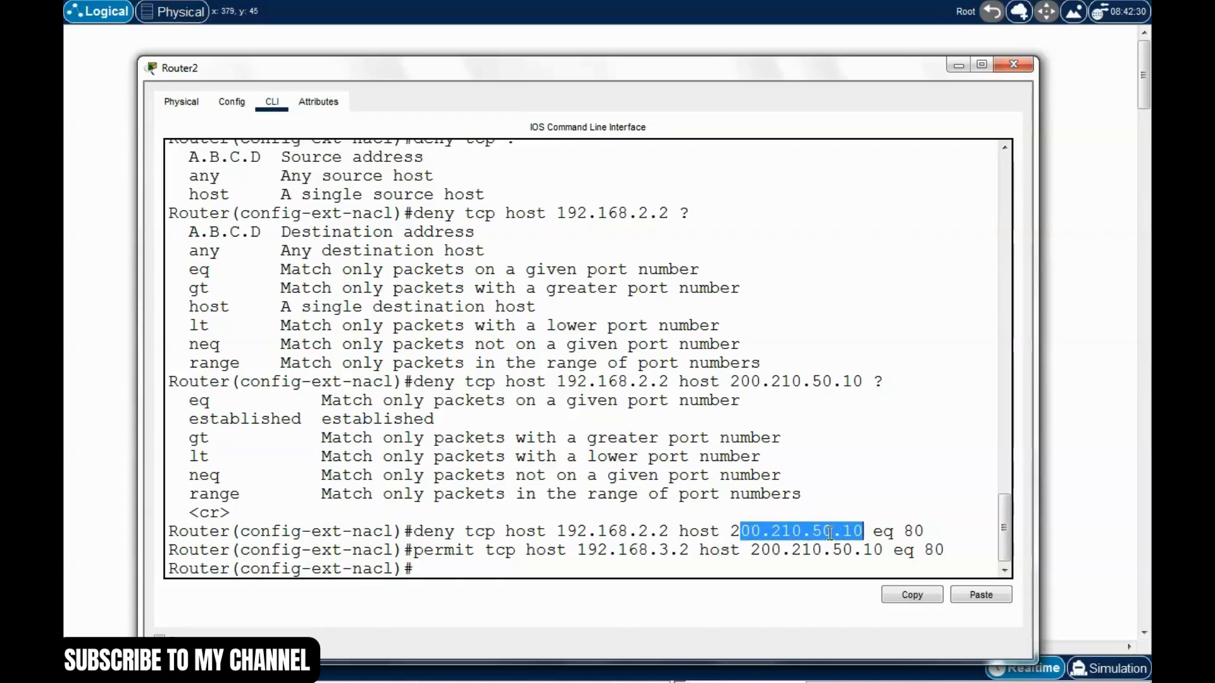
{"action": "left_click", "coordinate": [920, 530]}
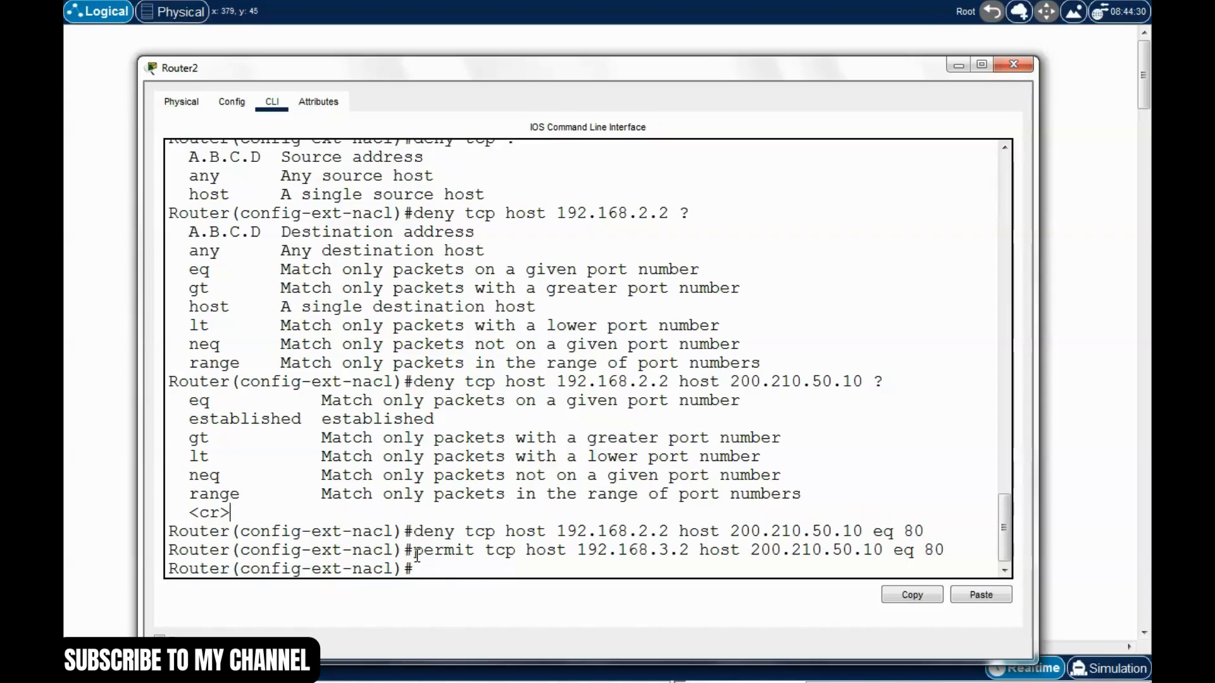
{"action": "left_click_drag", "start_coordinate": [413, 550], "coordinate": [490, 552]}
{"action": "left_click_drag", "start_coordinate": [577, 551], "coordinate": [885, 552]}
{"action": "left_click", "coordinate": [658, 550]}
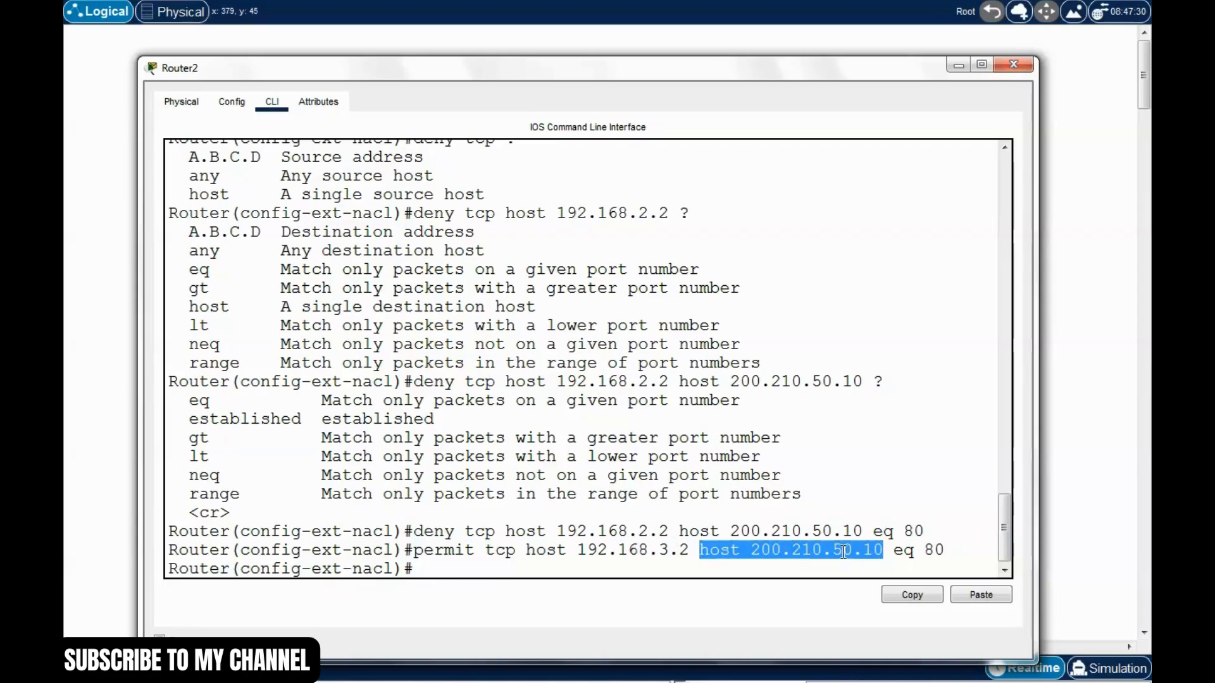
{"action": "left_click", "coordinate": [893, 550]}
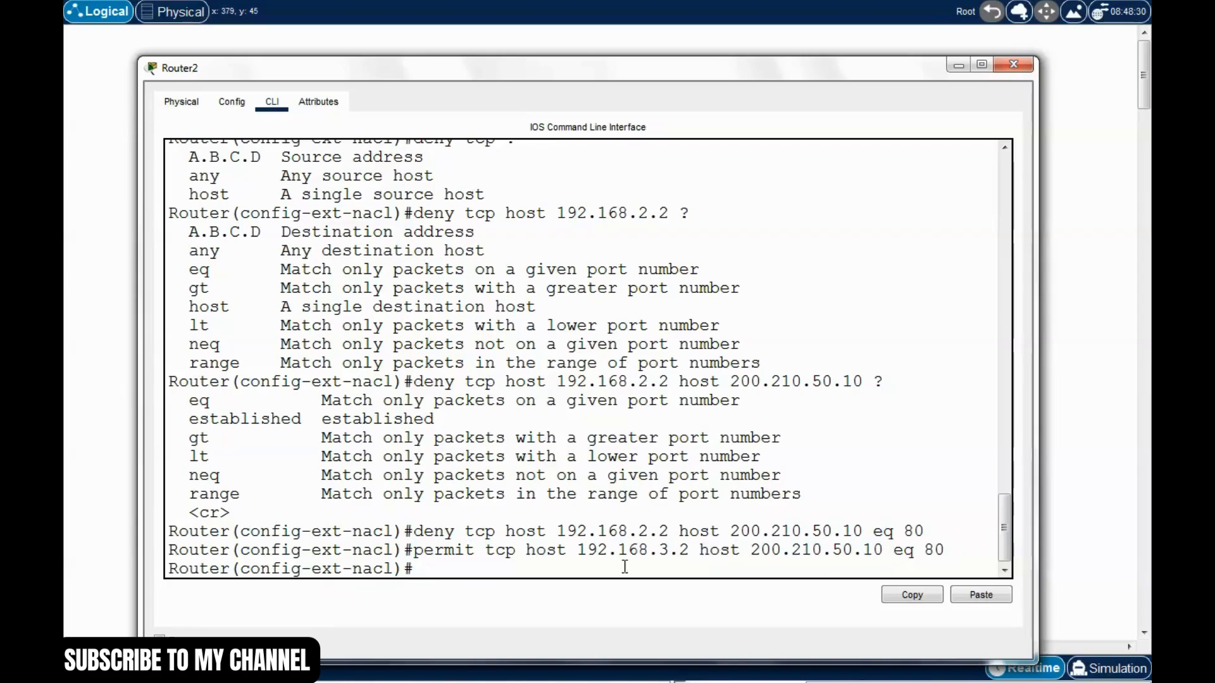
Leave access list configuration mode and save the router configuration with the write command.
{"action": "left_click", "coordinate": [542, 568]}
{"action": "key", "text": "ctrl+z"}
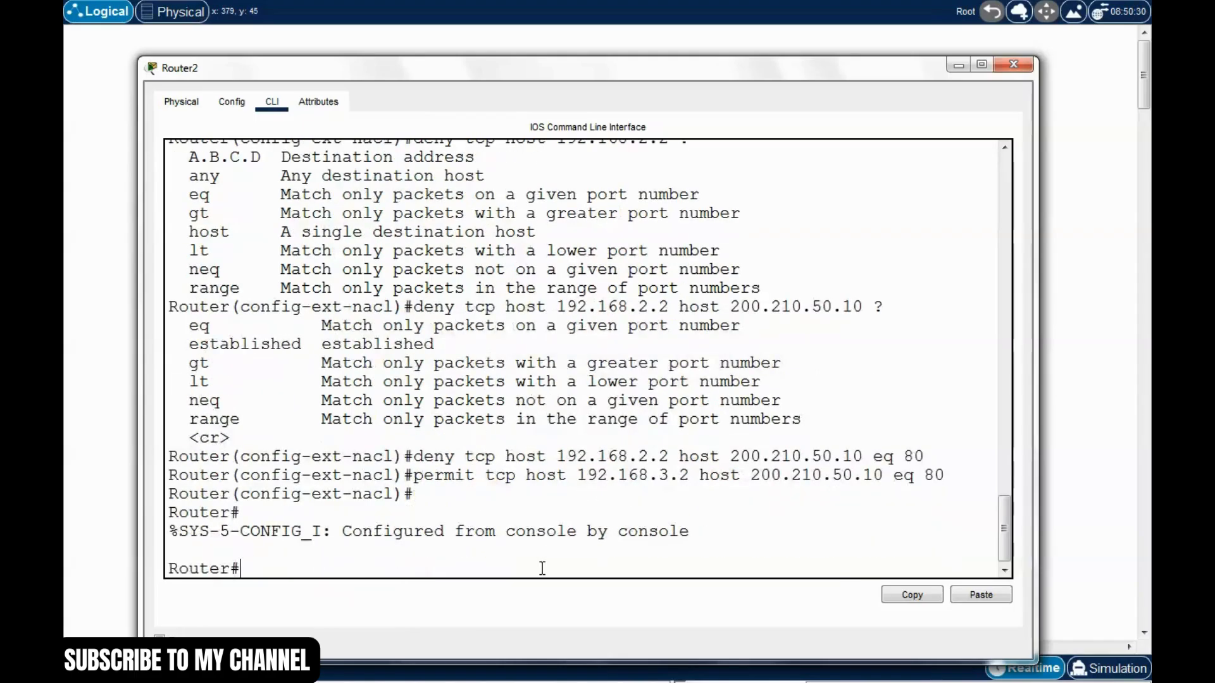
{"action": "type", "text": "write"}
{"action": "key", "text": "Return"}
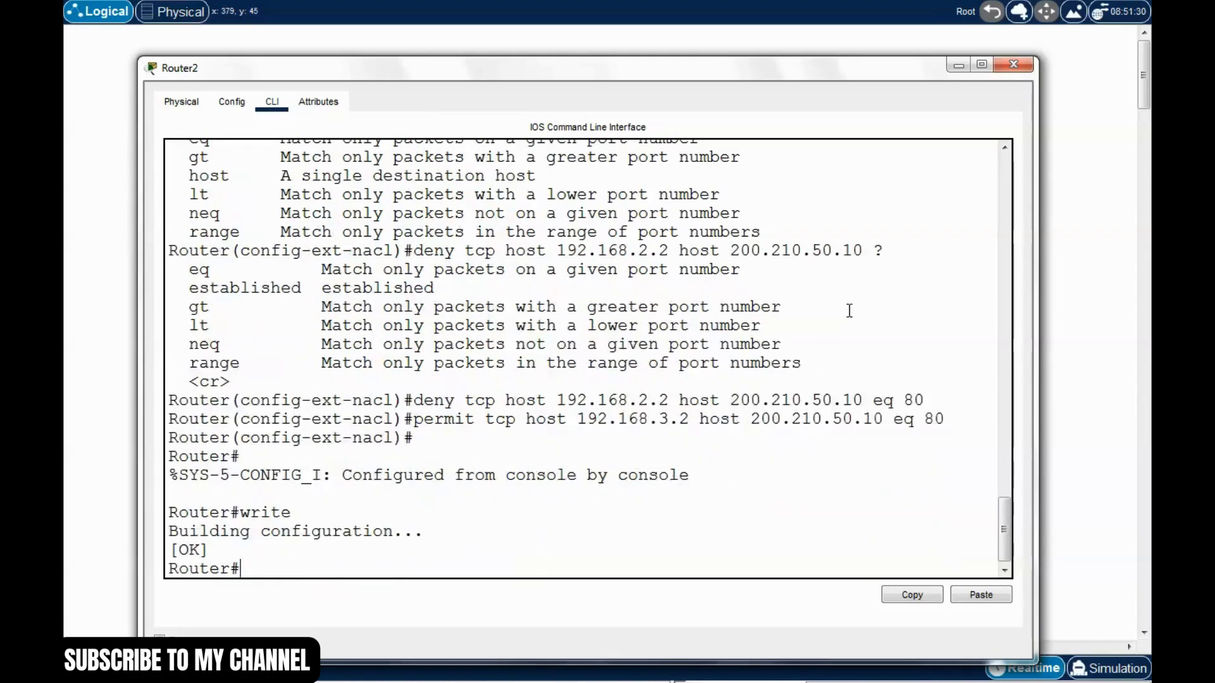
Examine the topology to determine which Router2 interface carries traffic from both PCs toward the server.
{"action": "left_click_drag", "start_coordinate": [803, 73], "coordinate": [818, 571]}
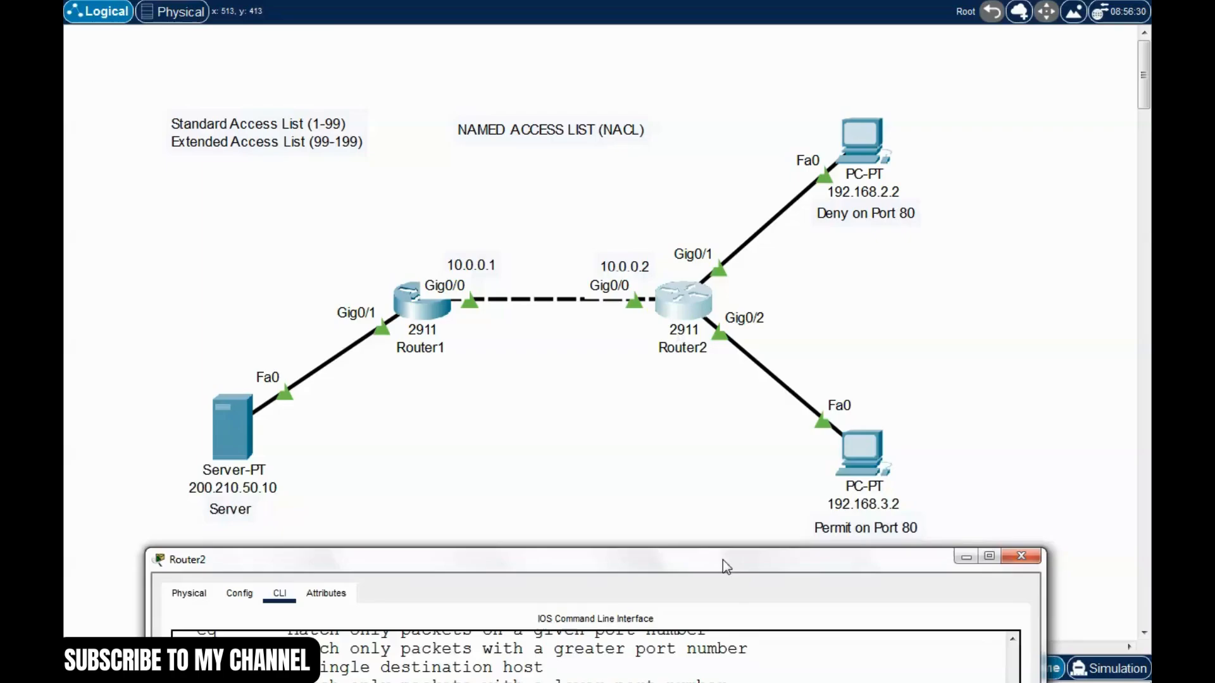
{"action": "left_click_drag", "start_coordinate": [723, 560], "coordinate": [711, 209]}
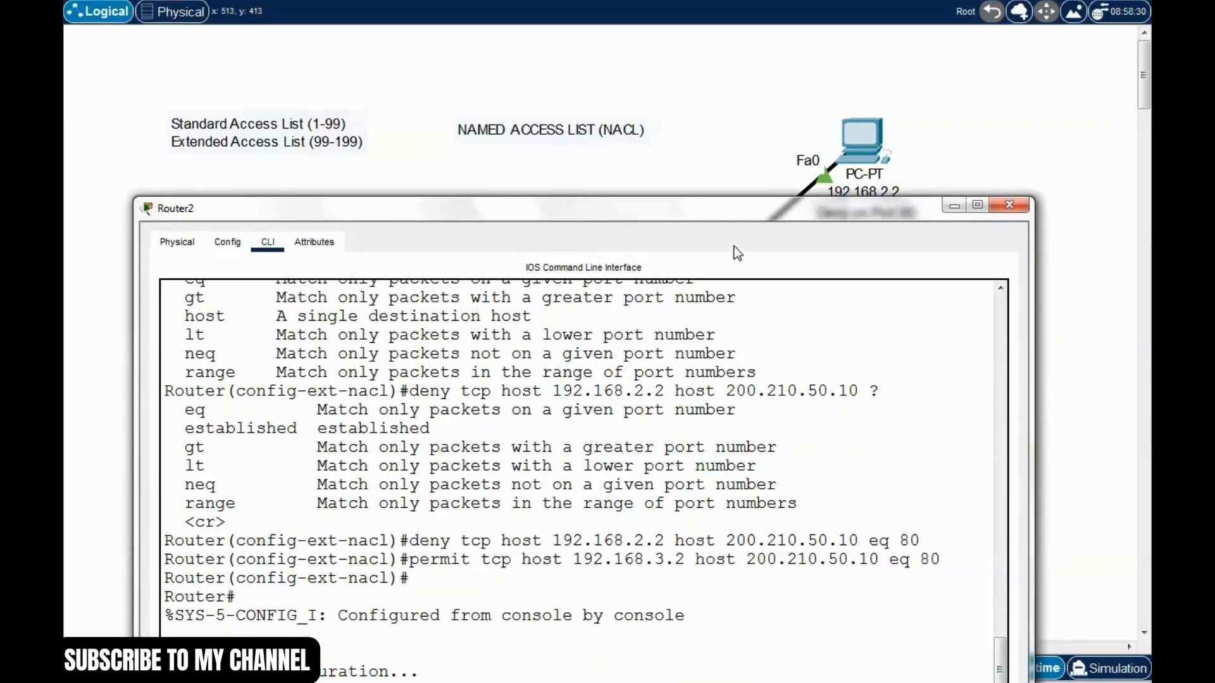
{"action": "left_click_drag", "start_coordinate": [737, 209], "coordinate": [742, 543]}
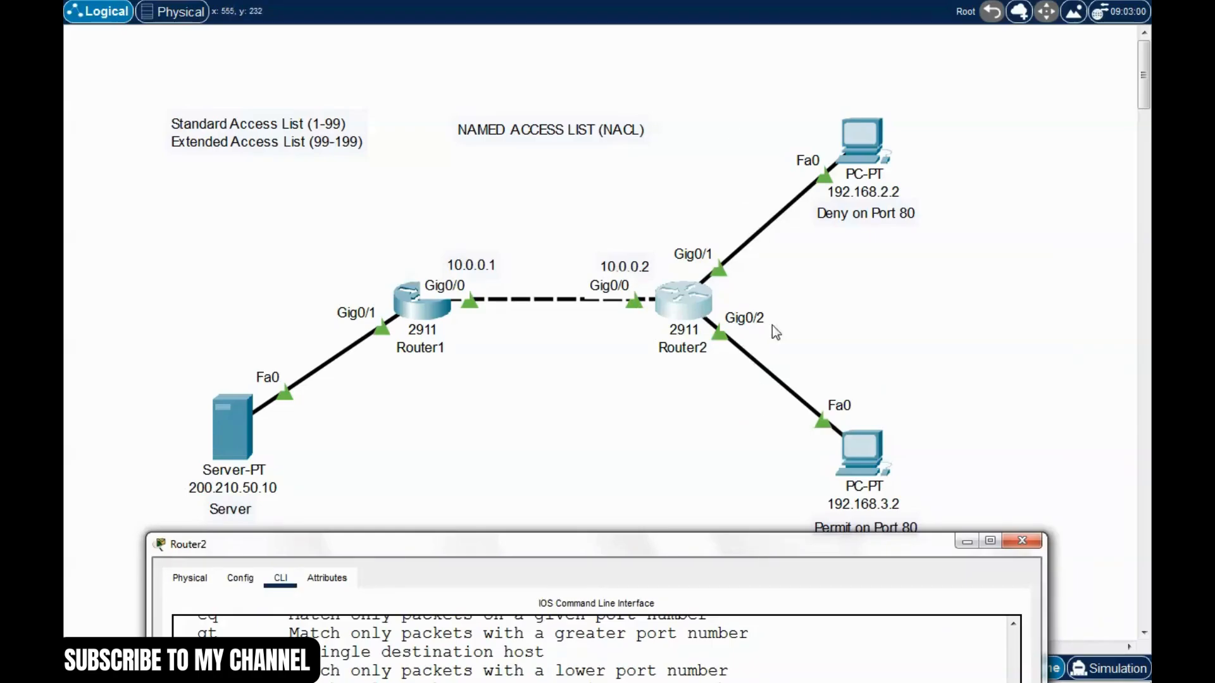
{"action": "left_click_drag", "start_coordinate": [801, 548], "coordinate": [785, 548]}
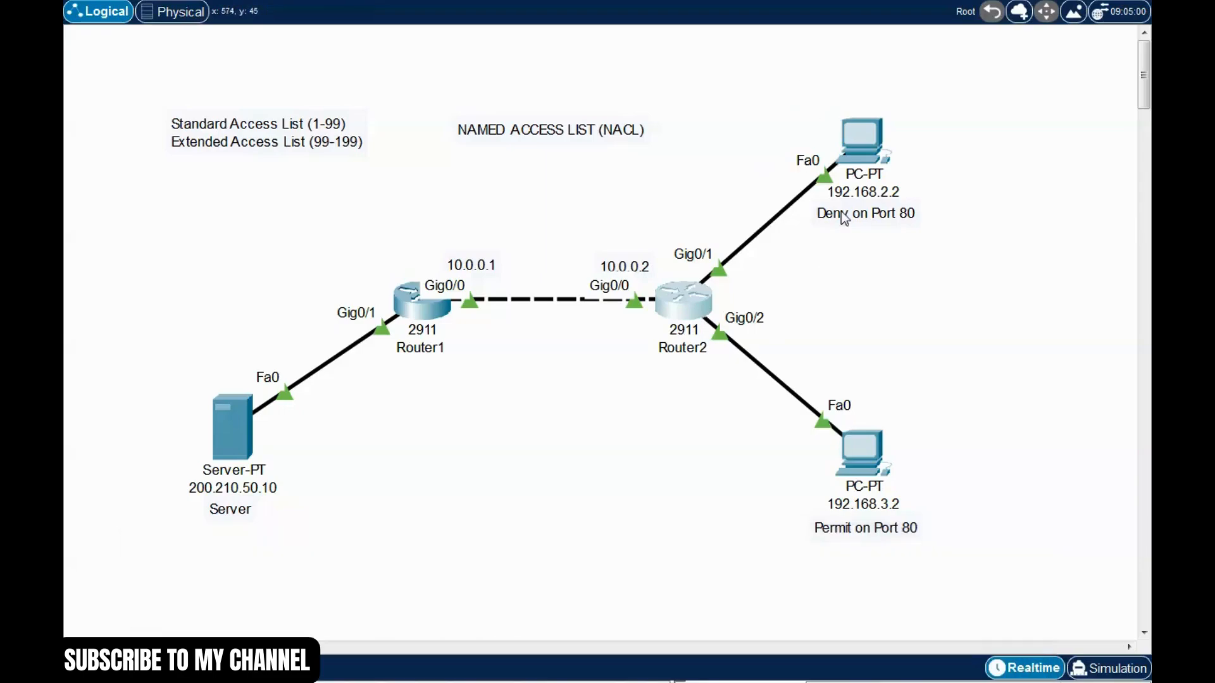
{"action": "left_click_drag", "start_coordinate": [796, 83], "coordinate": [909, 581]}
{"action": "left_click", "coordinate": [984, 358]}
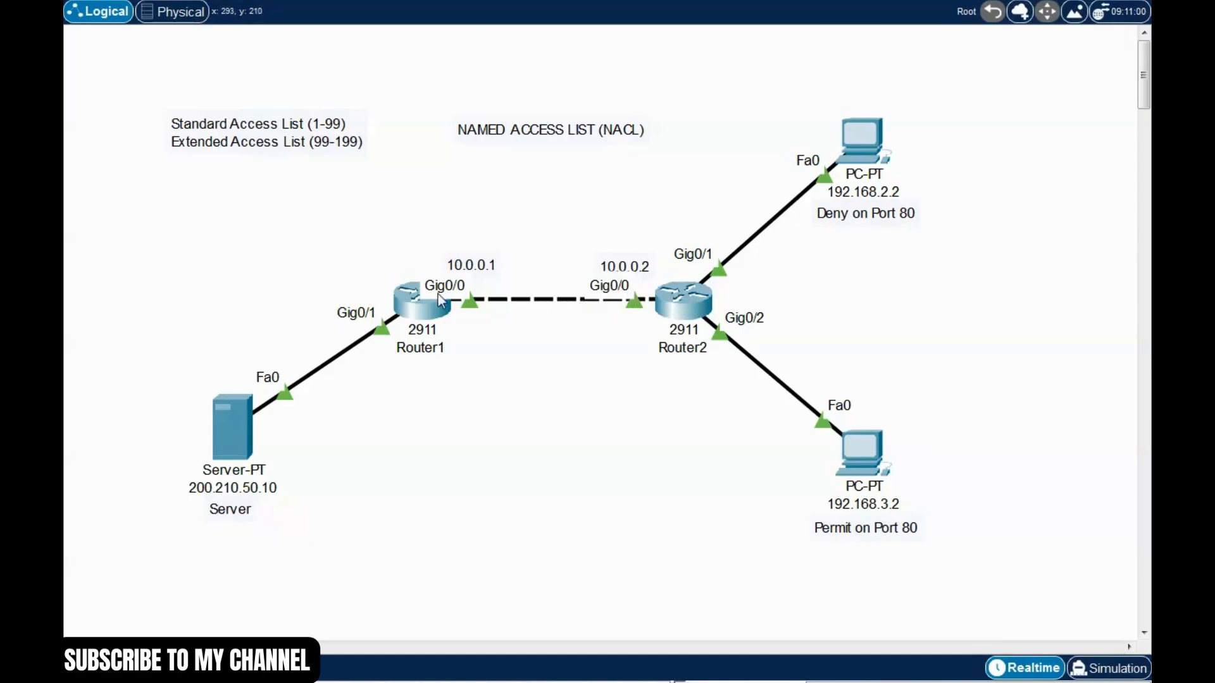
Reopen the Router2 command line and enter configuration mode for interface g0/0.
{"action": "left_click", "coordinate": [685, 309]}
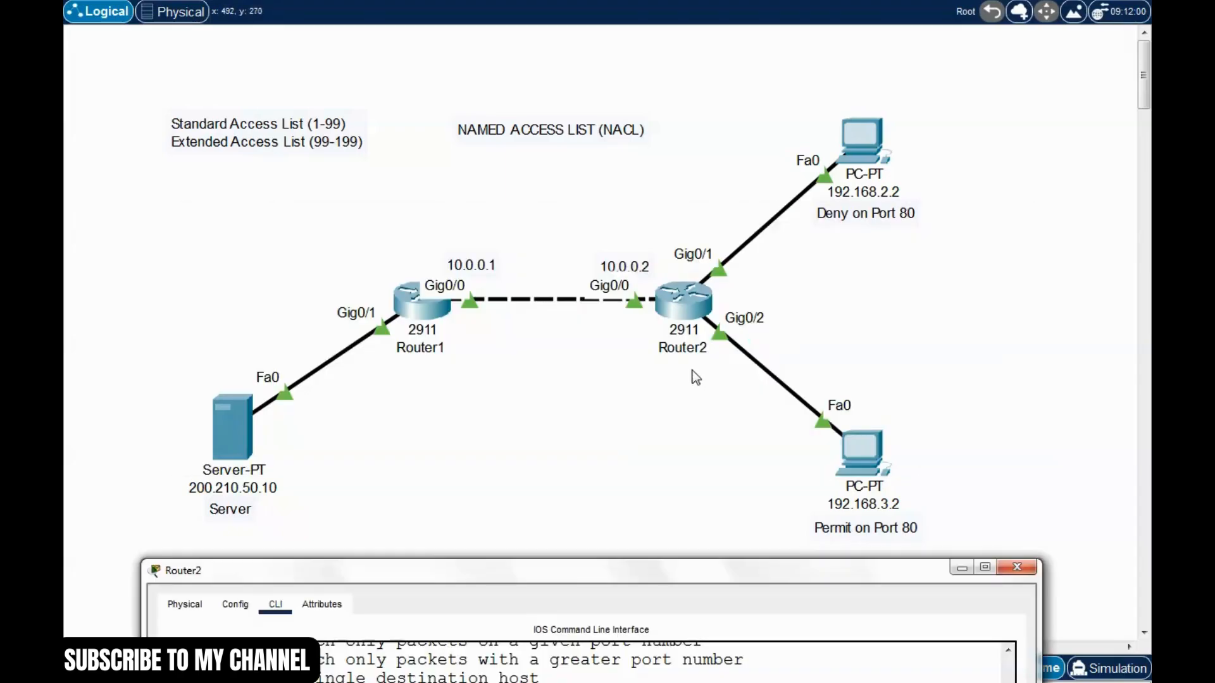
{"action": "left_click_drag", "start_coordinate": [718, 578], "coordinate": [689, 137]}
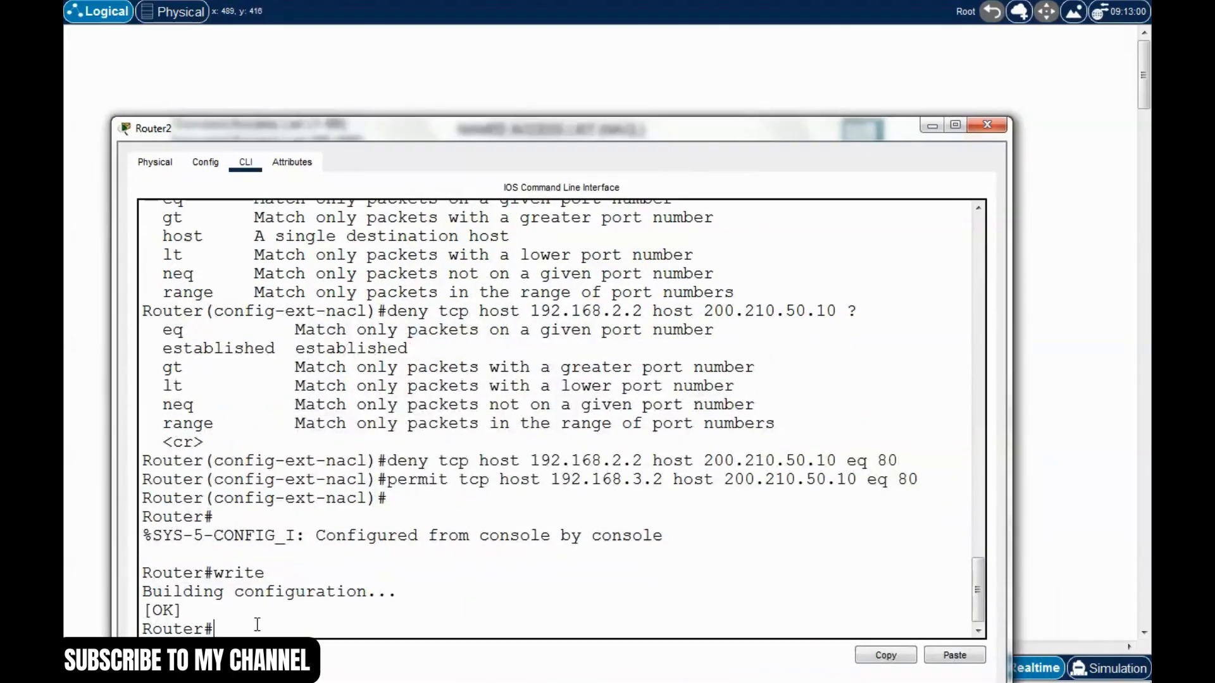
{"action": "type", "text": "conf t"}
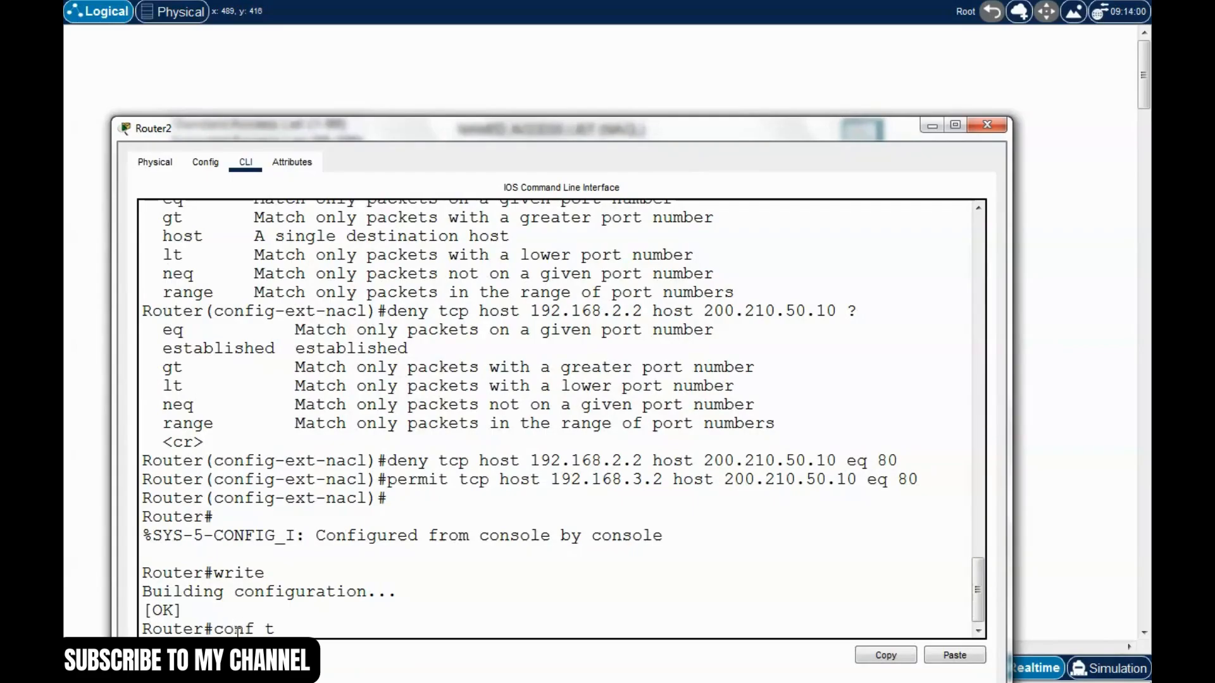
{"action": "key", "text": "Return"}
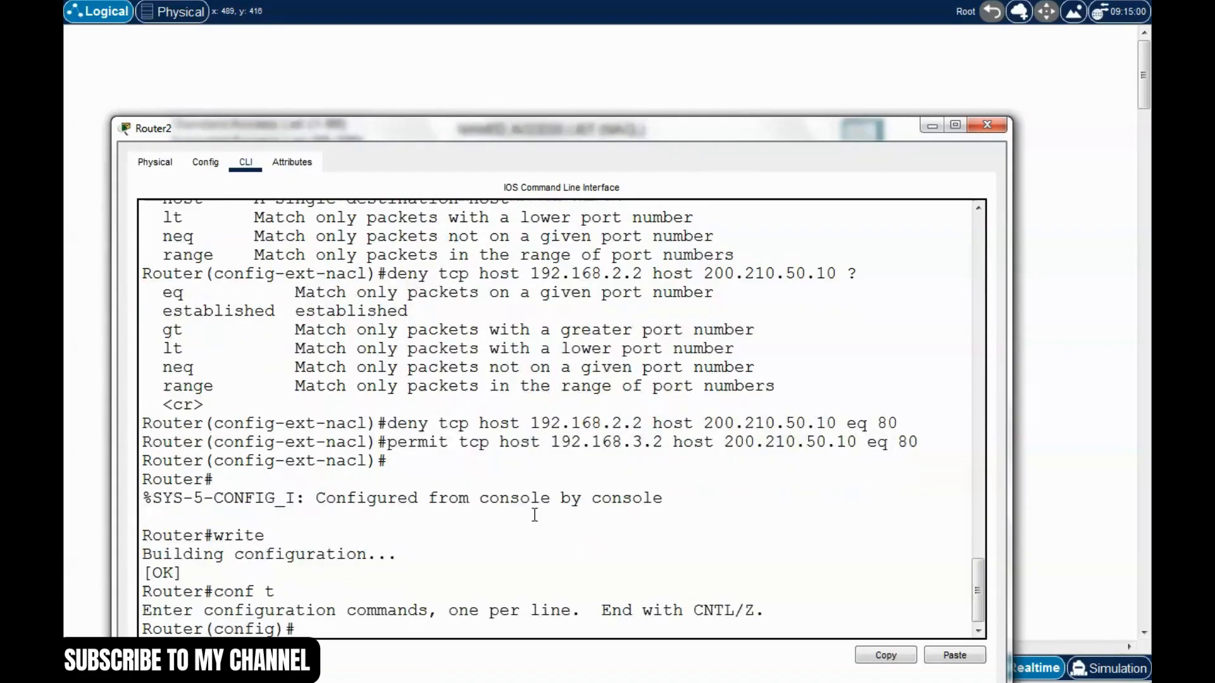
{"action": "type", "text": "int g0/0"}
{"action": "key", "text": "Return"}
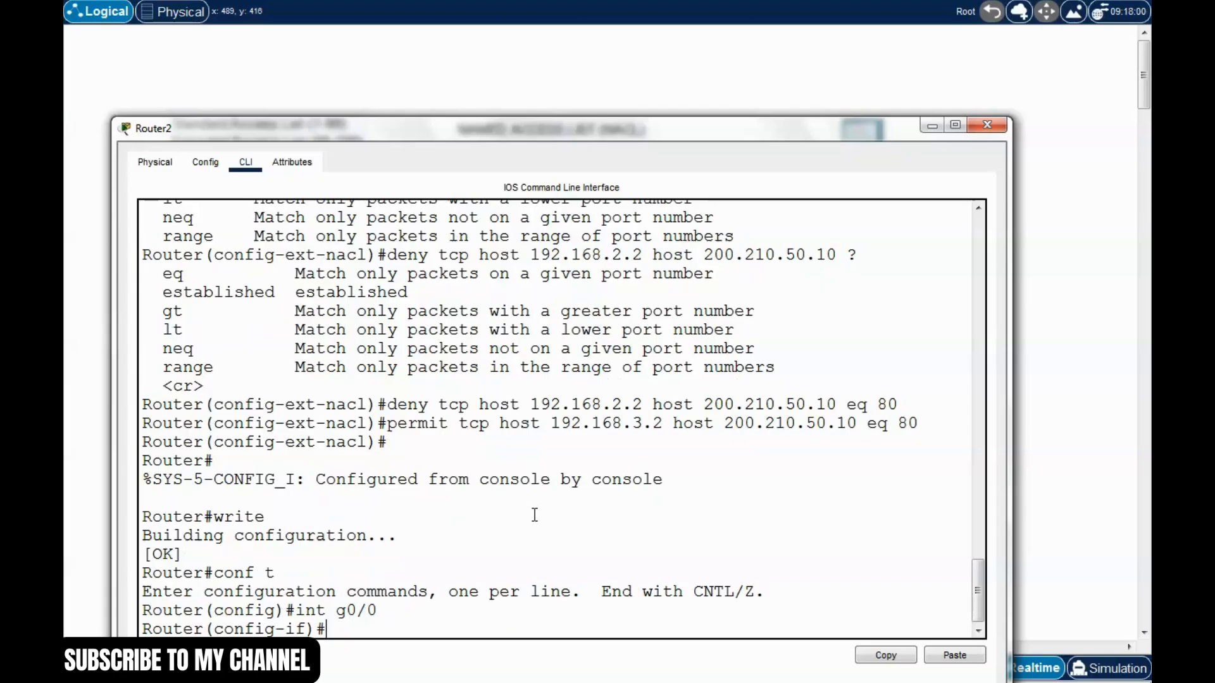
Apply access list rule1 to the interface in the out direction with ip access-group, querying the options for each parameter.
{"action": "type", "text": "ip access"}
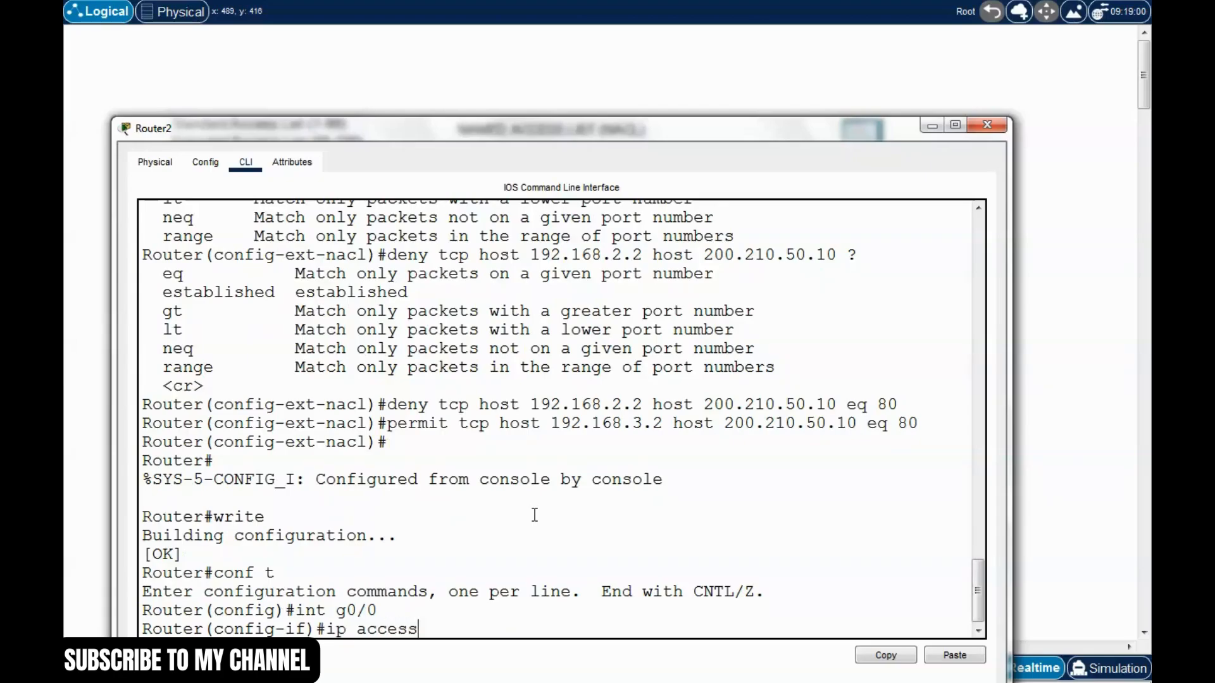
{"action": "type", "text": "-group ?"}
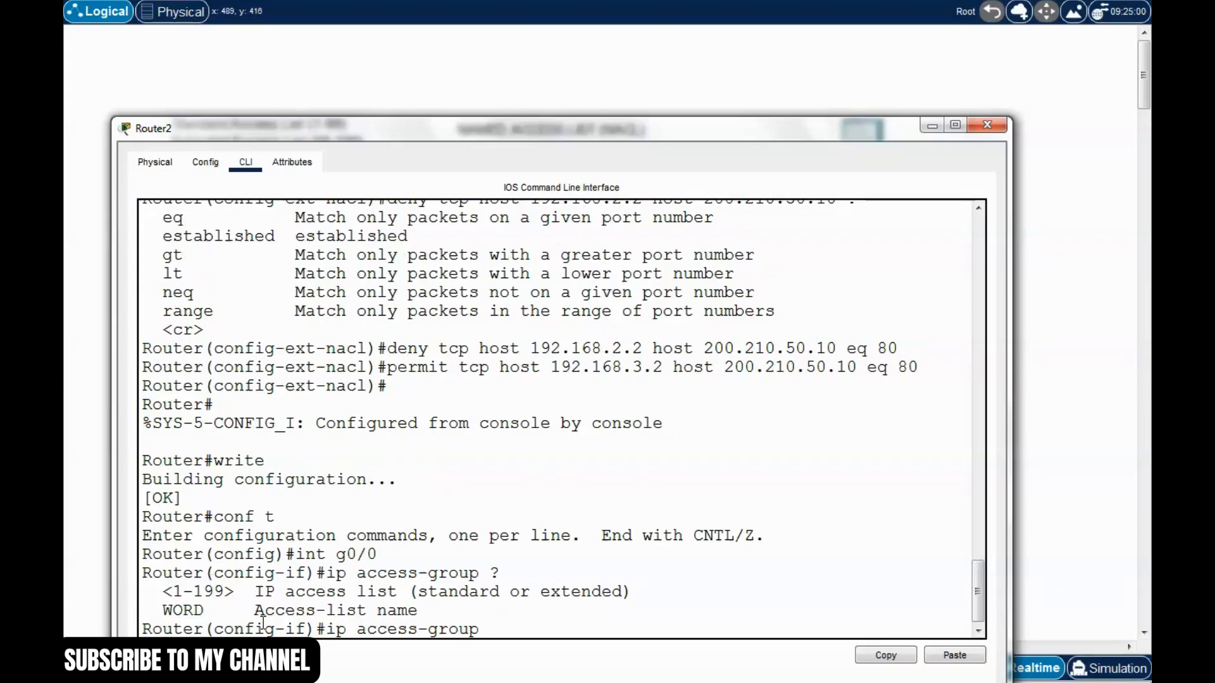
{"action": "type", "text": "rule1 ?"}
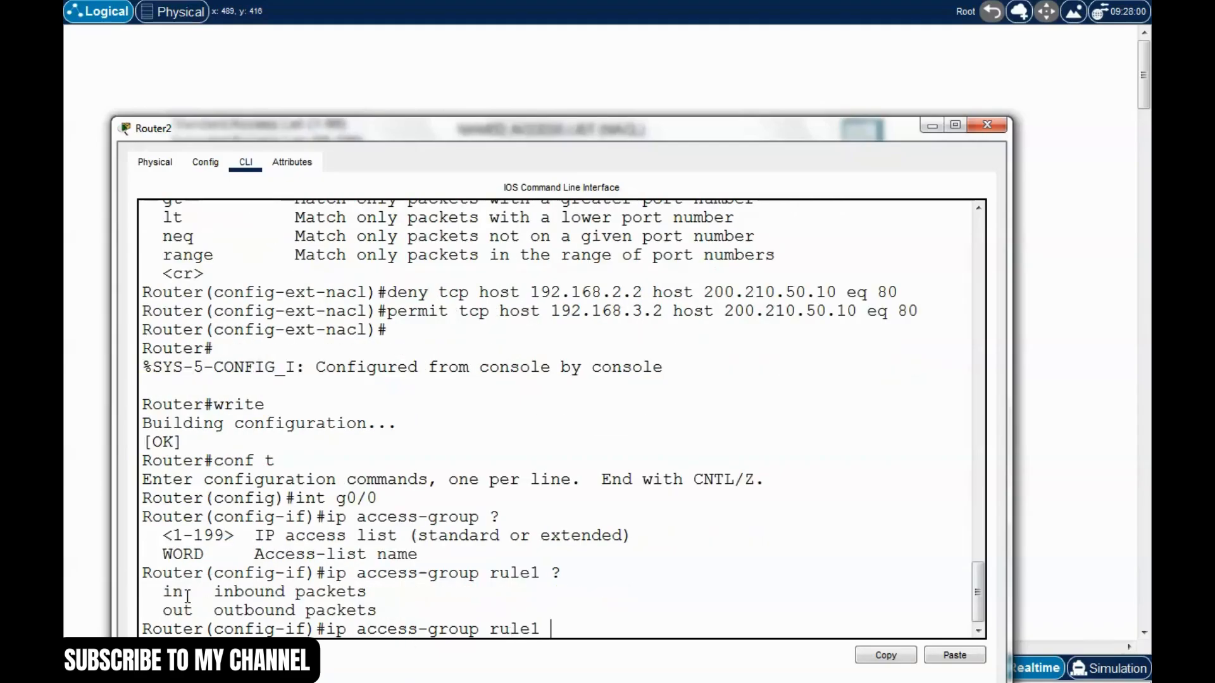
{"action": "type", "text": "out"}
{"action": "key", "text": "Return"}
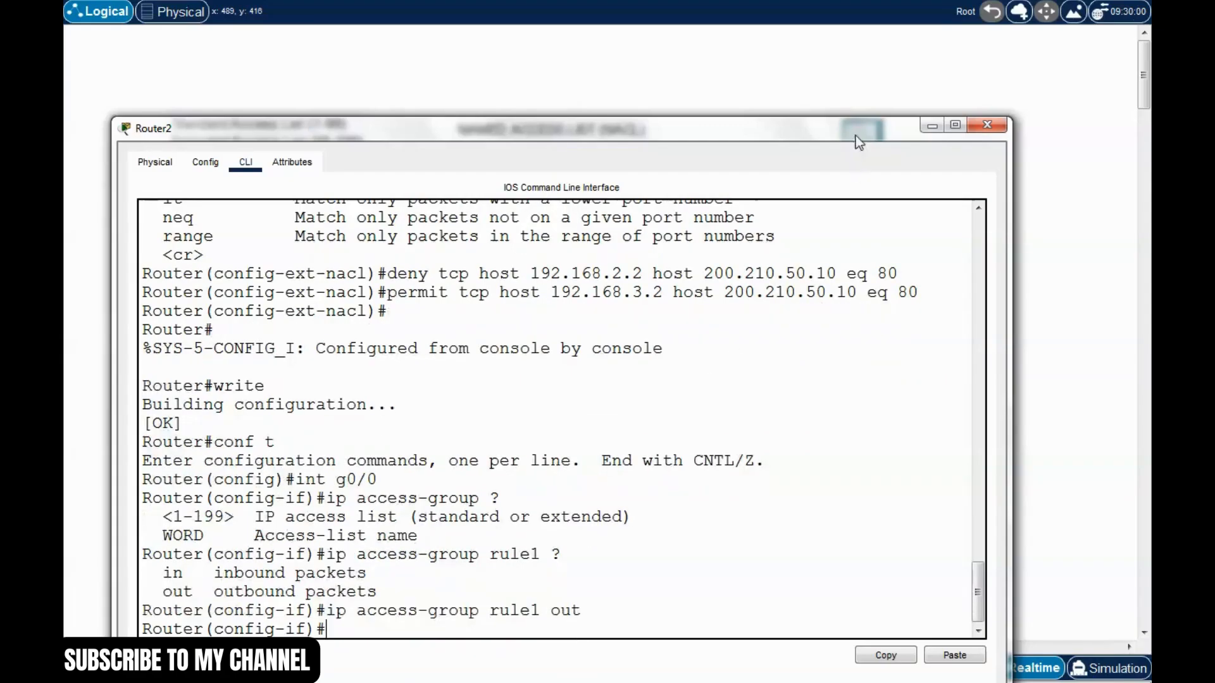
Check the topology, leave interface configuration mode, and save the access group assignment with the write command.
{"action": "left_click_drag", "start_coordinate": [849, 137], "coordinate": [848, 498]}
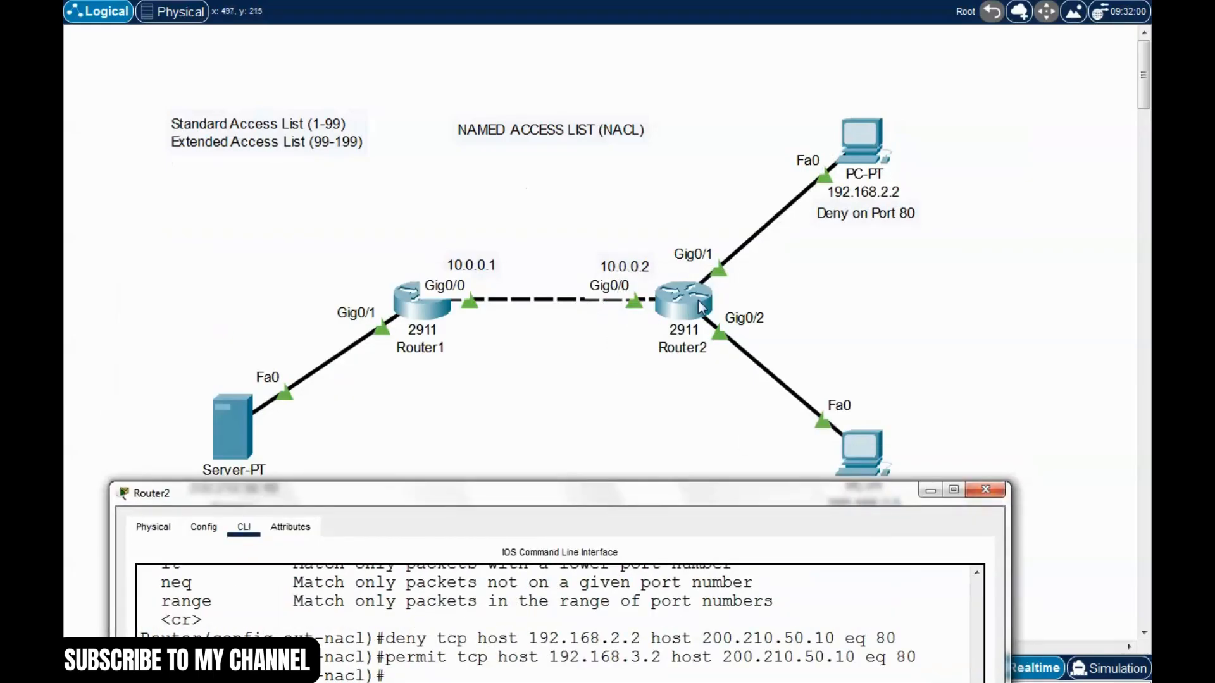
{"action": "left_click_drag", "start_coordinate": [775, 496], "coordinate": [789, 130]}
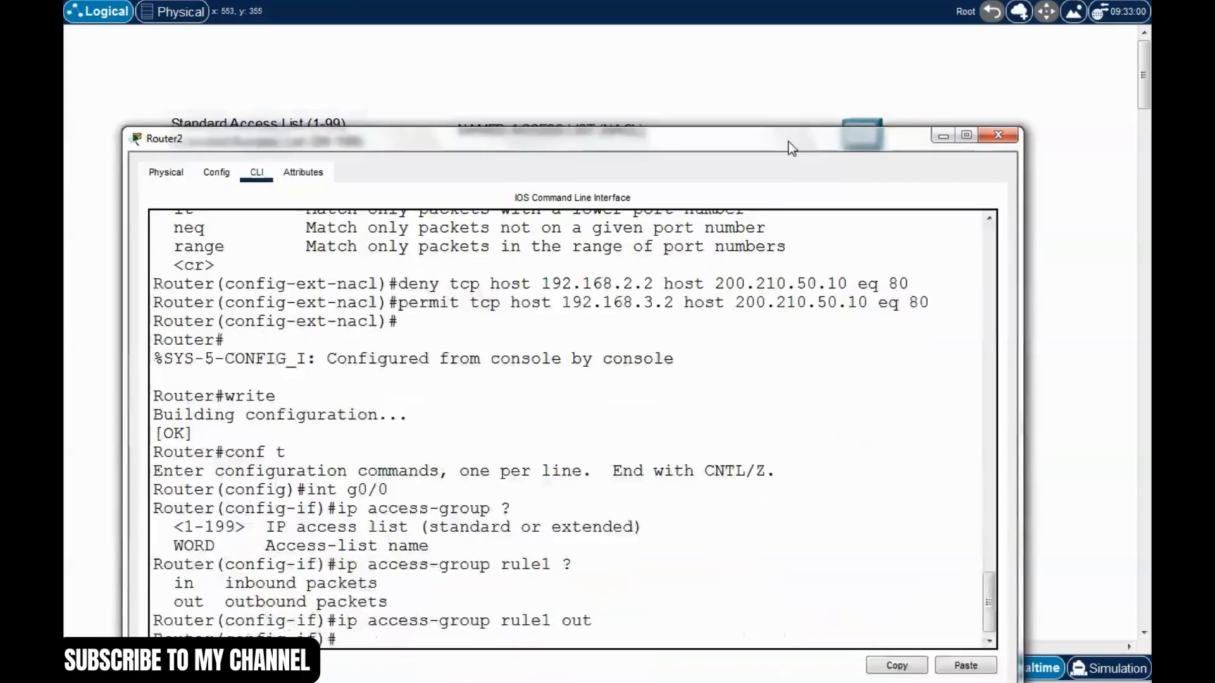
{"action": "key", "text": "ctrl+z"}
{"action": "key", "text": "Return"}
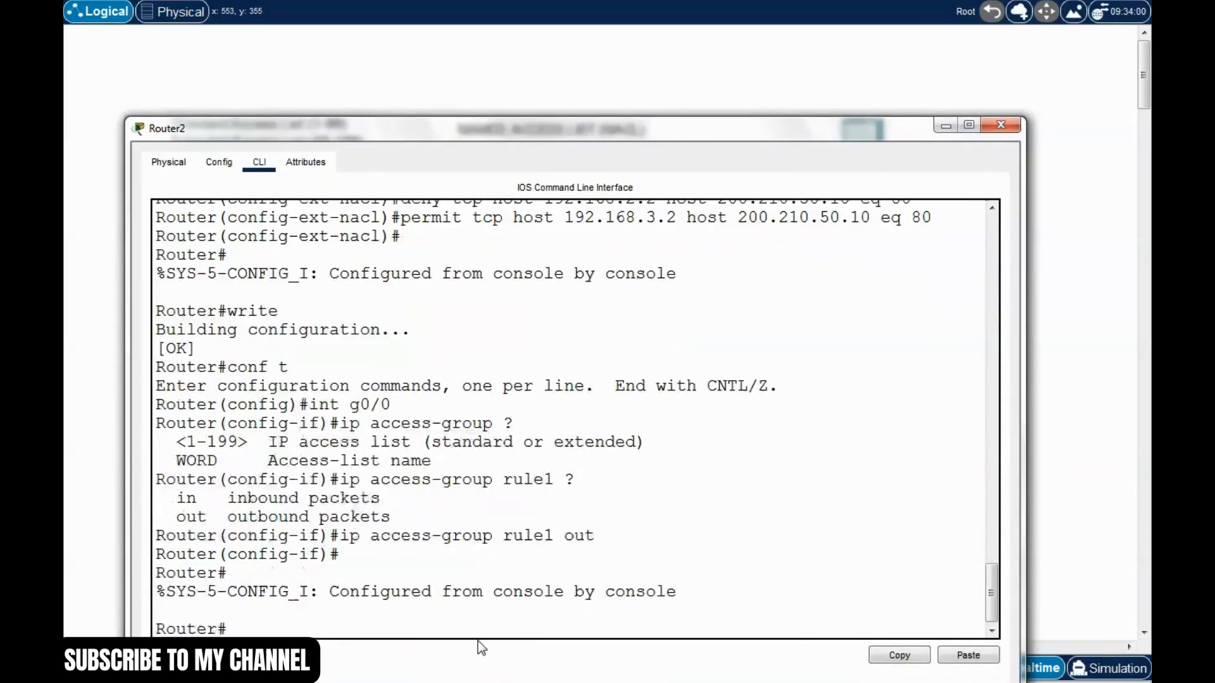
{"action": "type", "text": "writ"}
{"action": "key", "text": "BackSpace"}
{"action": "key", "text": "BackSpace"}
{"action": "type", "text": "ite"}
{"action": "key", "text": "Return"}
Display the running configuration with show run and examine the rule1 access list and its deny and permit entries.
{"action": "type", "text": "show run"}
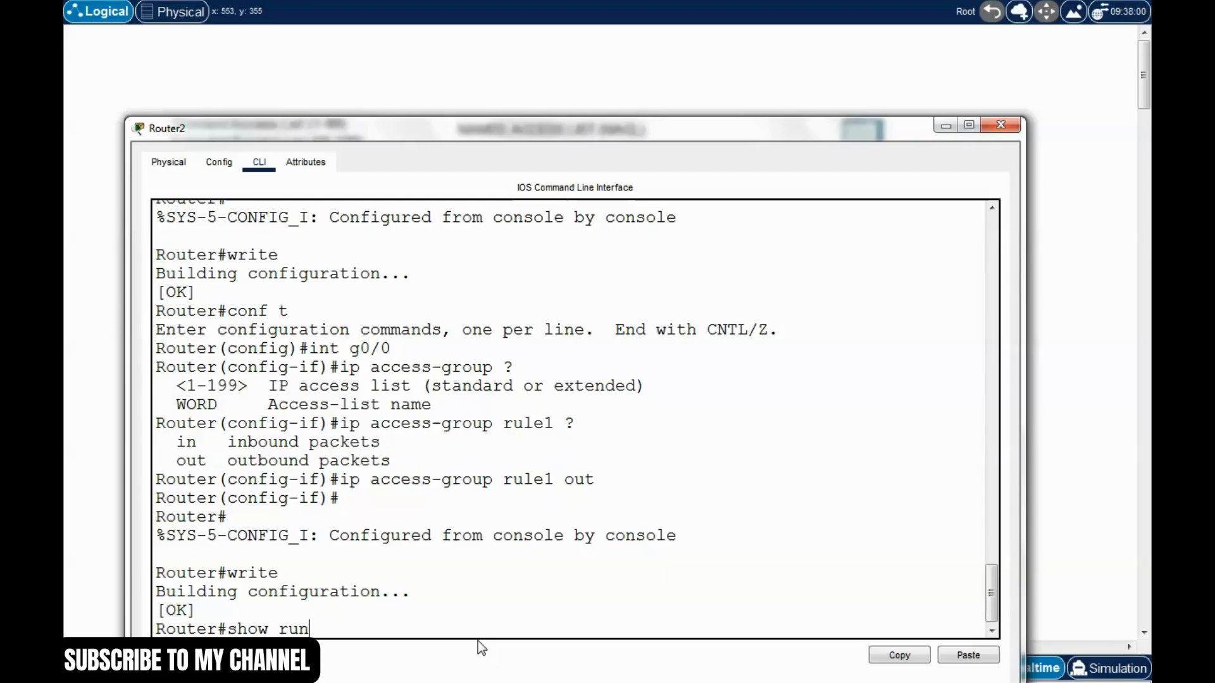
{"action": "key", "text": "Return"}
{"action": "key", "text": "space"}
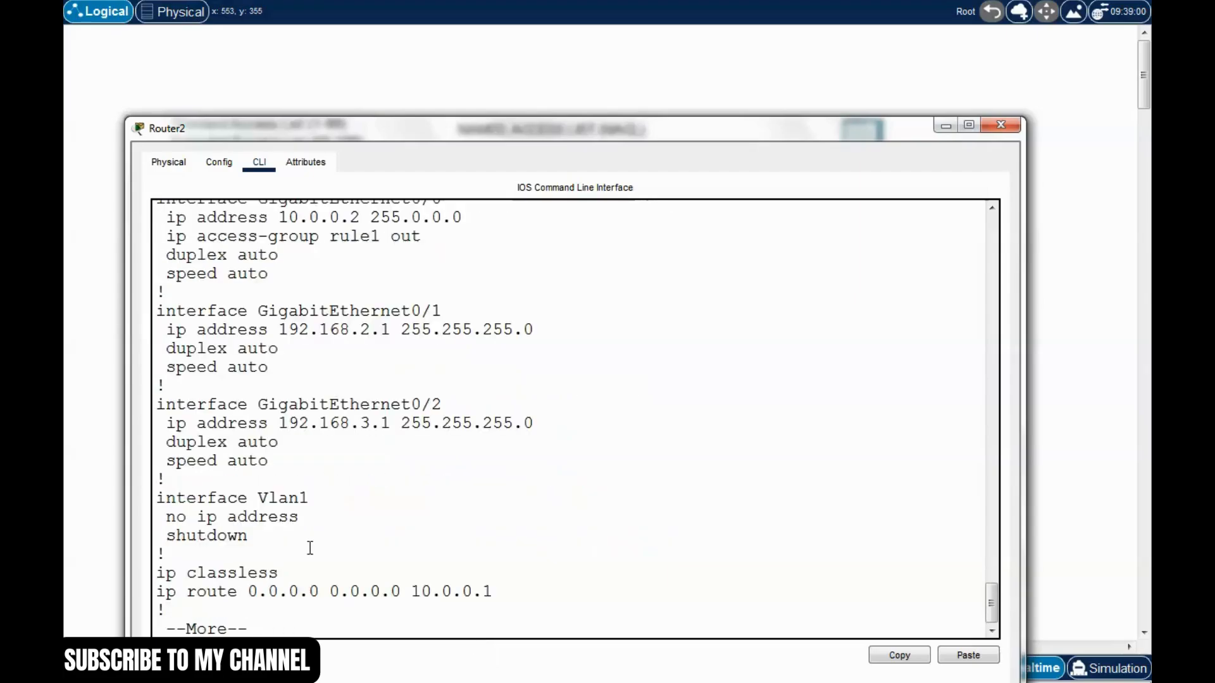
{"action": "key", "text": "space"}
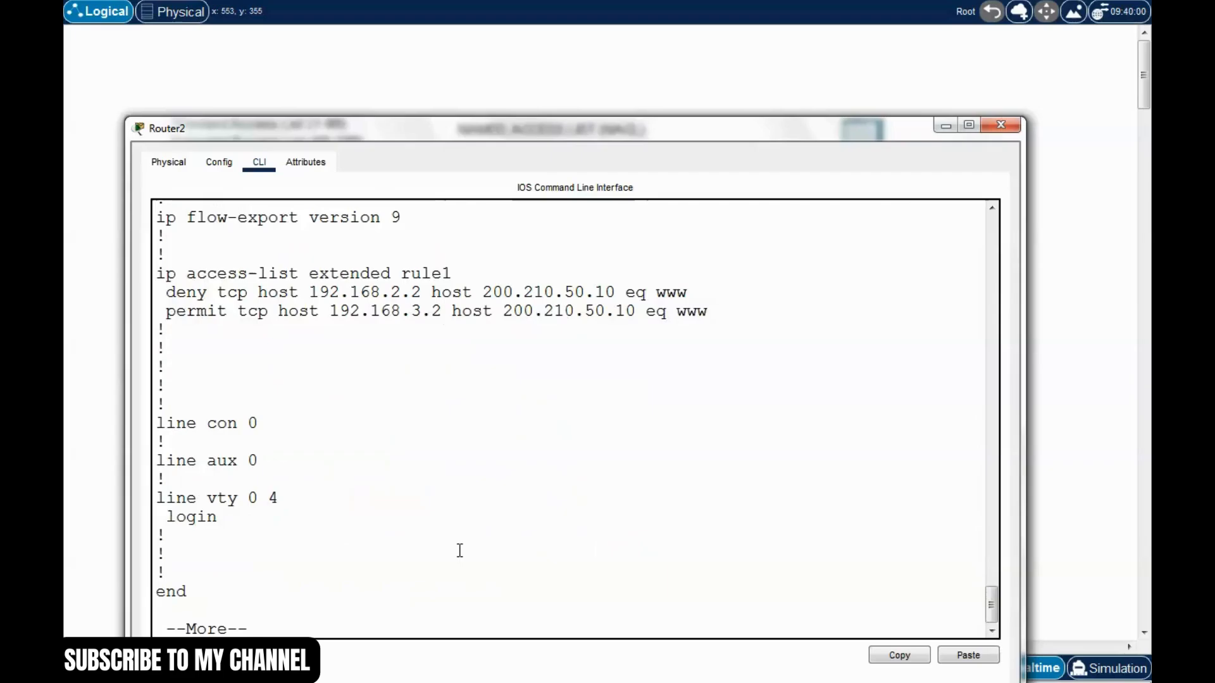
{"action": "scroll", "coordinate": [460, 550], "scroll_direction": "up", "scroll_amount": 3}
{"action": "left_click_drag", "start_coordinate": [696, 491], "coordinate": [463, 420]}
{"action": "left_click", "coordinate": [207, 493]}
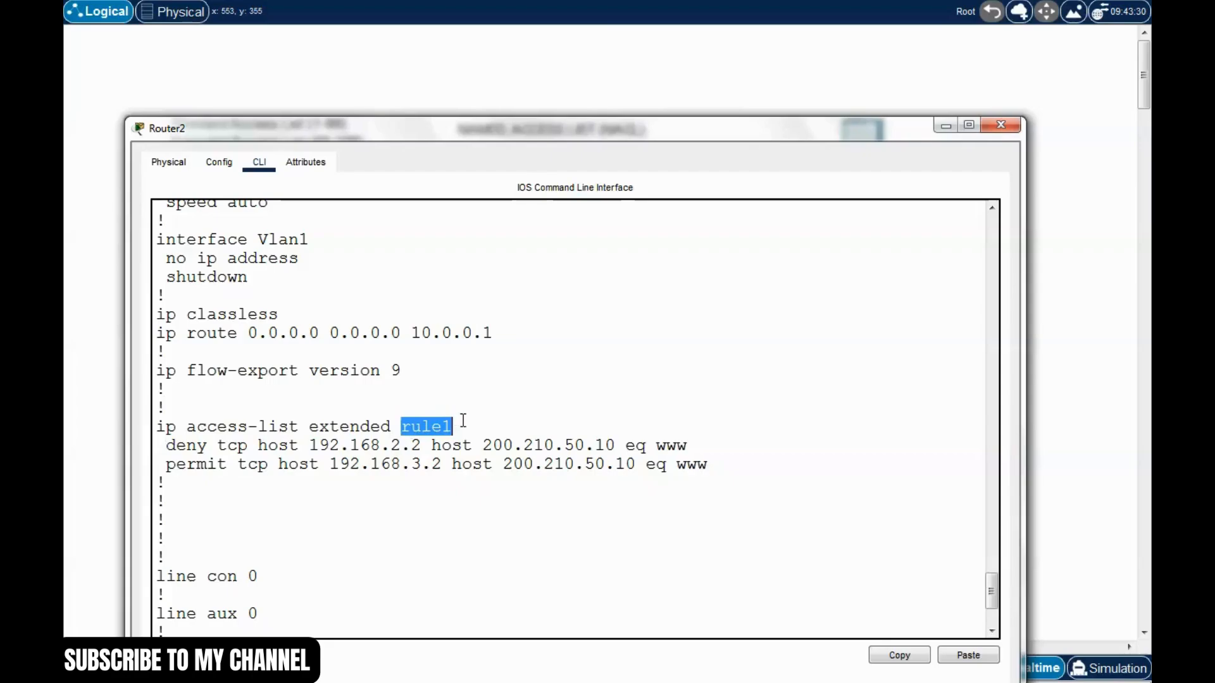
{"action": "left_click", "coordinate": [463, 421]}
{"action": "left_click_drag", "start_coordinate": [713, 442], "coordinate": [218, 447]}
{"action": "left_click", "coordinate": [268, 497]}
{"action": "left_click_drag", "start_coordinate": [223, 532], "coordinate": [193, 517]}
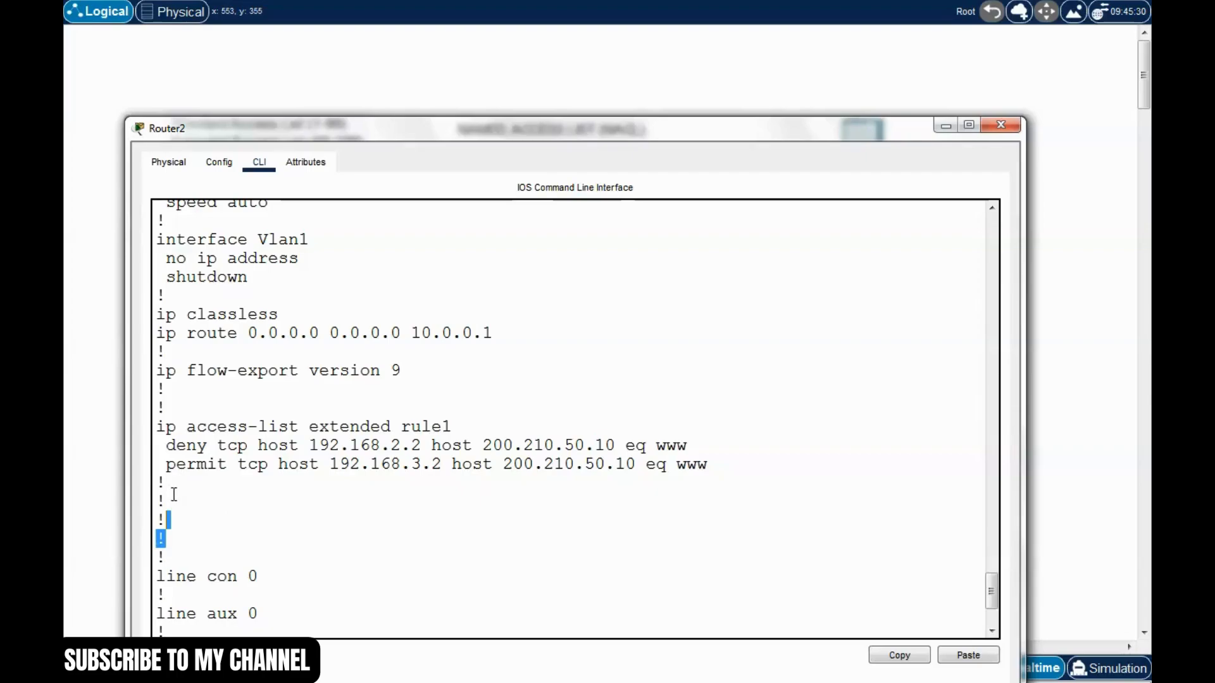
Examine the permit entry of access list rule1 and the www port condition on both entries in the running configuration.
{"action": "left_click_drag", "start_coordinate": [166, 465], "coordinate": [229, 465]}
{"action": "left_click", "coordinate": [387, 575]}
{"action": "left_click_drag", "start_coordinate": [656, 446], "coordinate": [719, 467]}
{"action": "left_click", "coordinate": [704, 466]}
{"action": "left_click", "coordinate": [704, 472]}
{"action": "left_click", "coordinate": [652, 481]}
Check the rule1 access group assignment under interface GigabitEthernet0/0 in the running configuration and close the Router2 window.
{"action": "scroll", "coordinate": [542, 484], "scroll_direction": "up", "scroll_amount": 7}
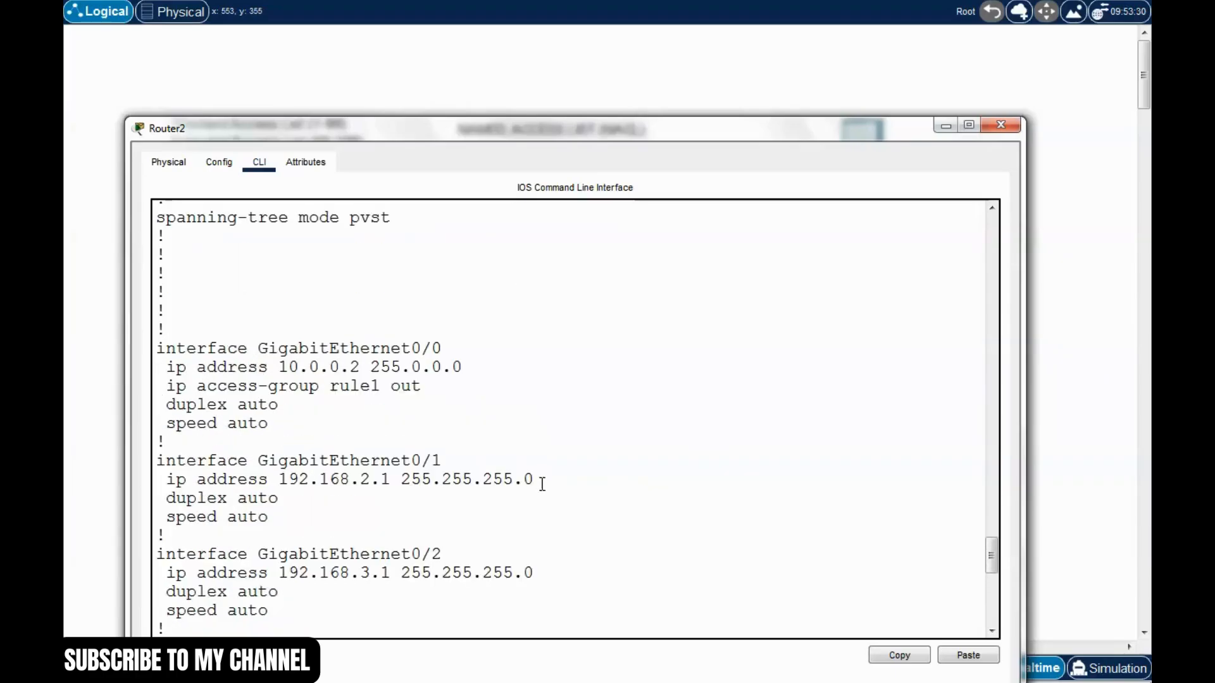
{"action": "scroll", "coordinate": [436, 443], "scroll_direction": "down", "scroll_amount": 1}
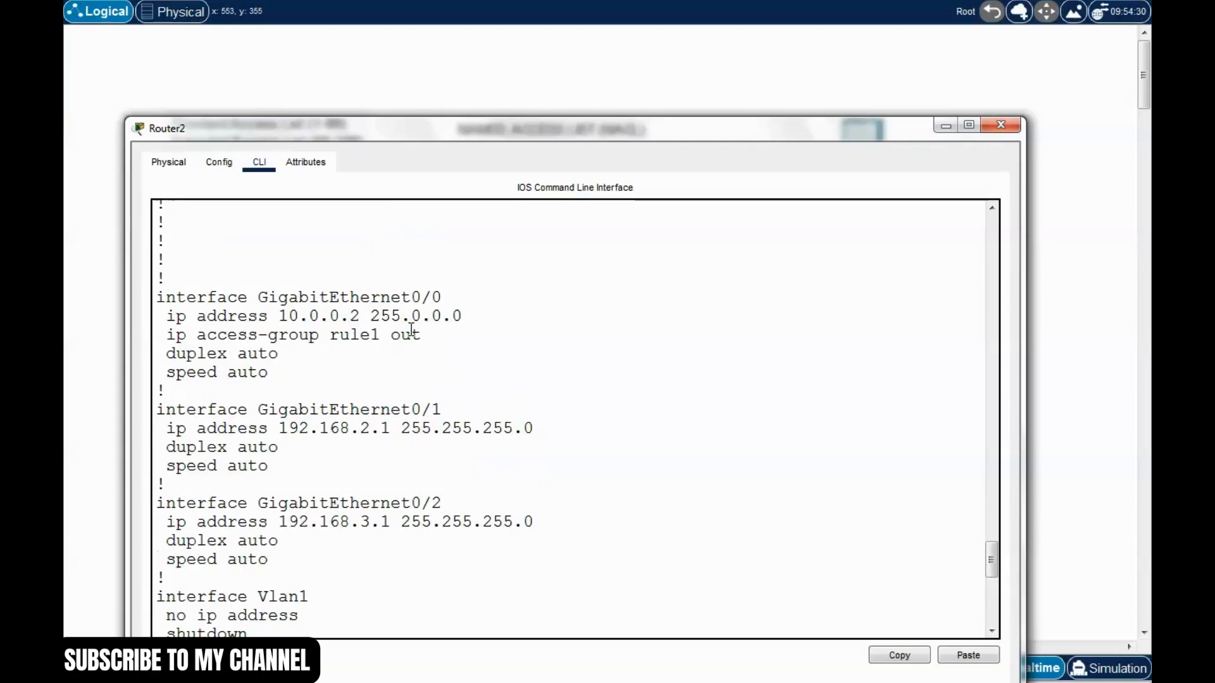
{"action": "left_click_drag", "start_coordinate": [445, 297], "coordinate": [260, 297]}
{"action": "left_click", "coordinate": [294, 346]}
{"action": "left_click_drag", "start_coordinate": [168, 336], "coordinate": [351, 336]}
{"action": "left_click", "coordinate": [374, 349]}
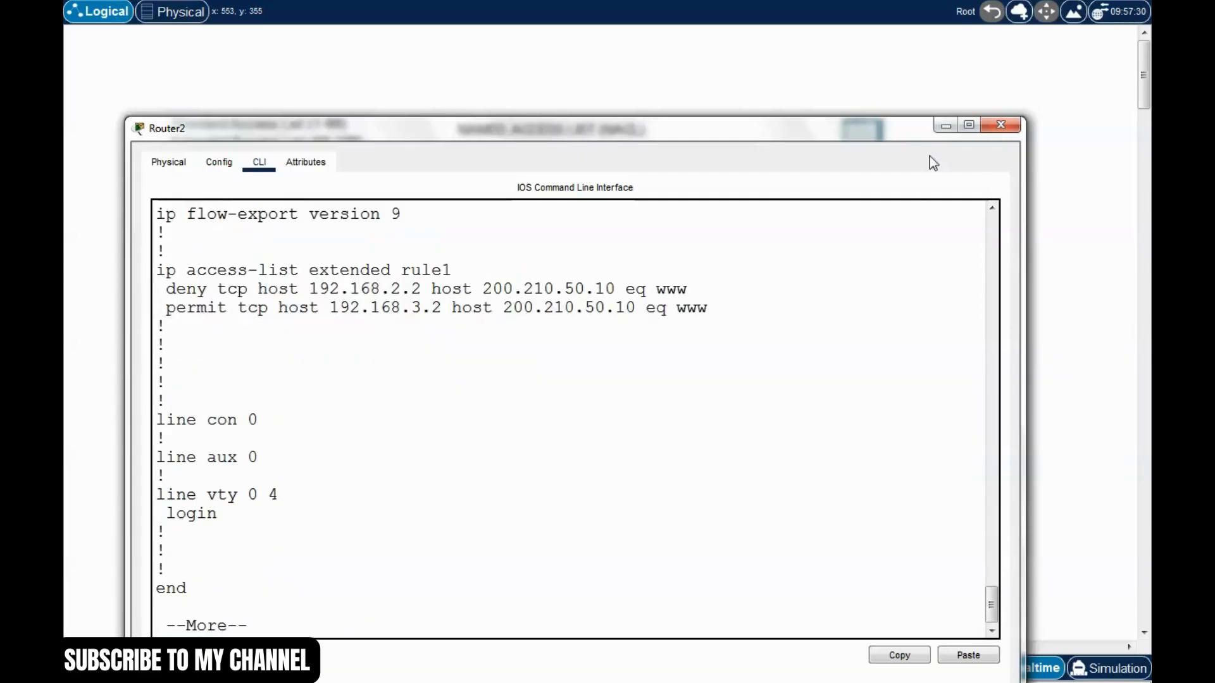
{"action": "left_click", "coordinate": [992, 127]}
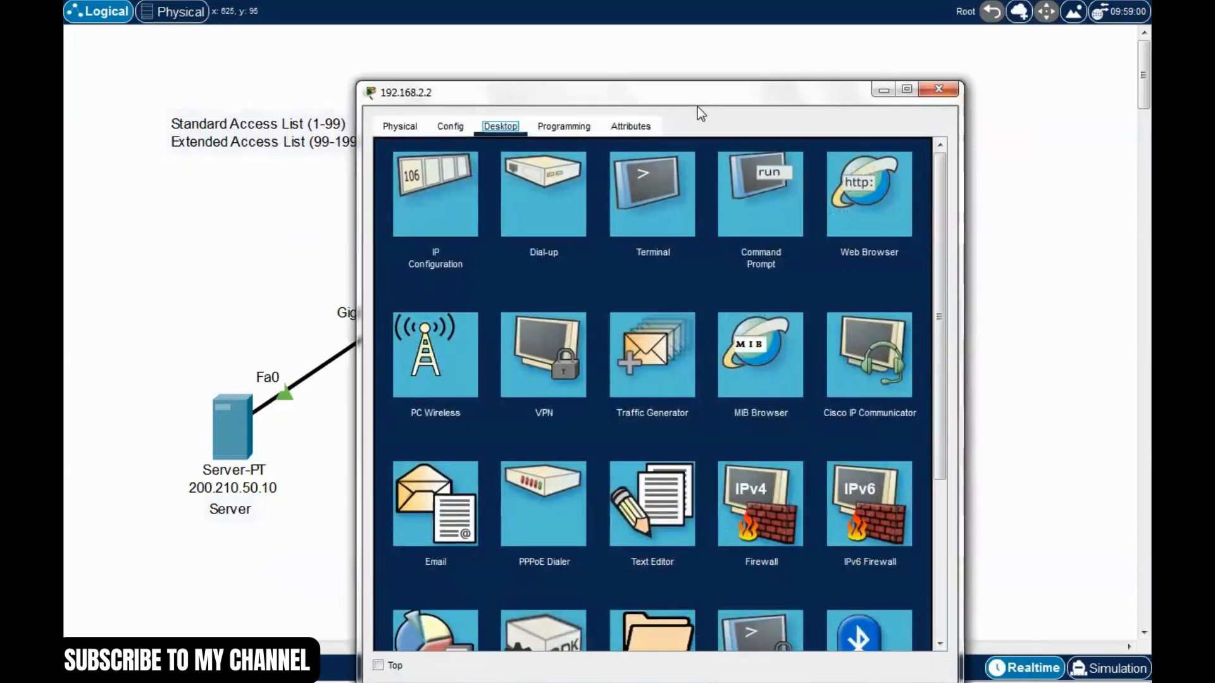
Test web access from PC 192.168.2.2 by requesting 200.210.50.10 in its Web Browser, and close the PC window.
{"action": "left_click_drag", "start_coordinate": [697, 112], "coordinate": [734, 70]}
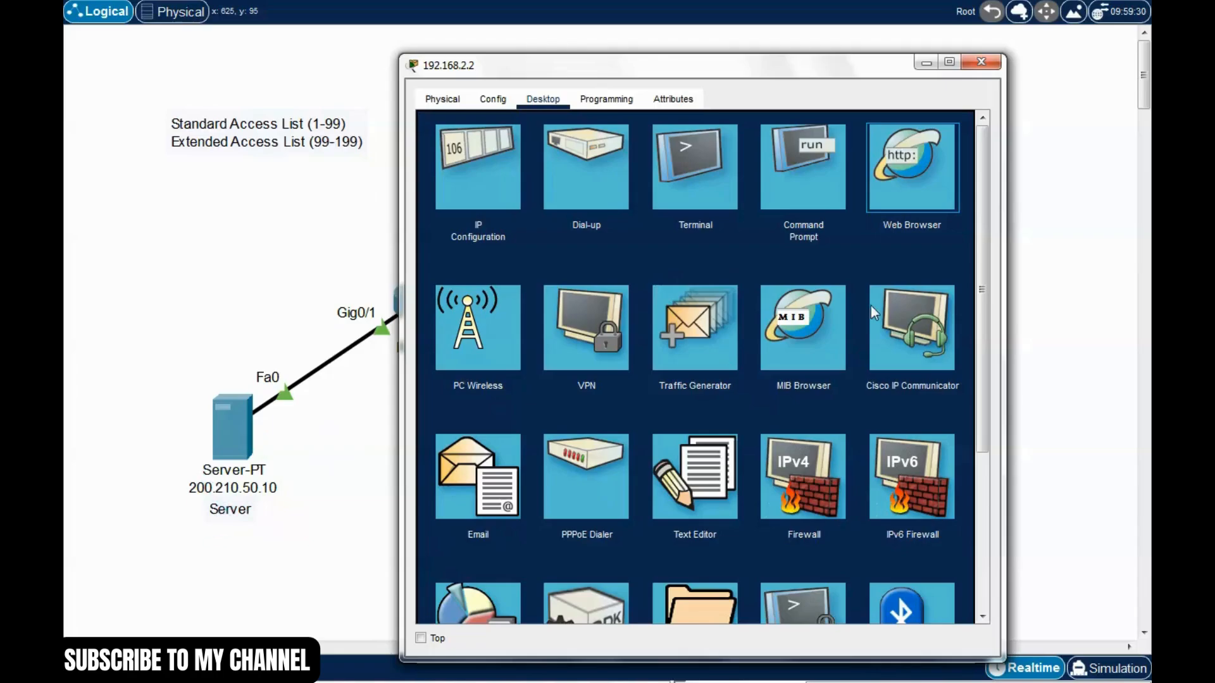
{"action": "left_click", "coordinate": [889, 168]}
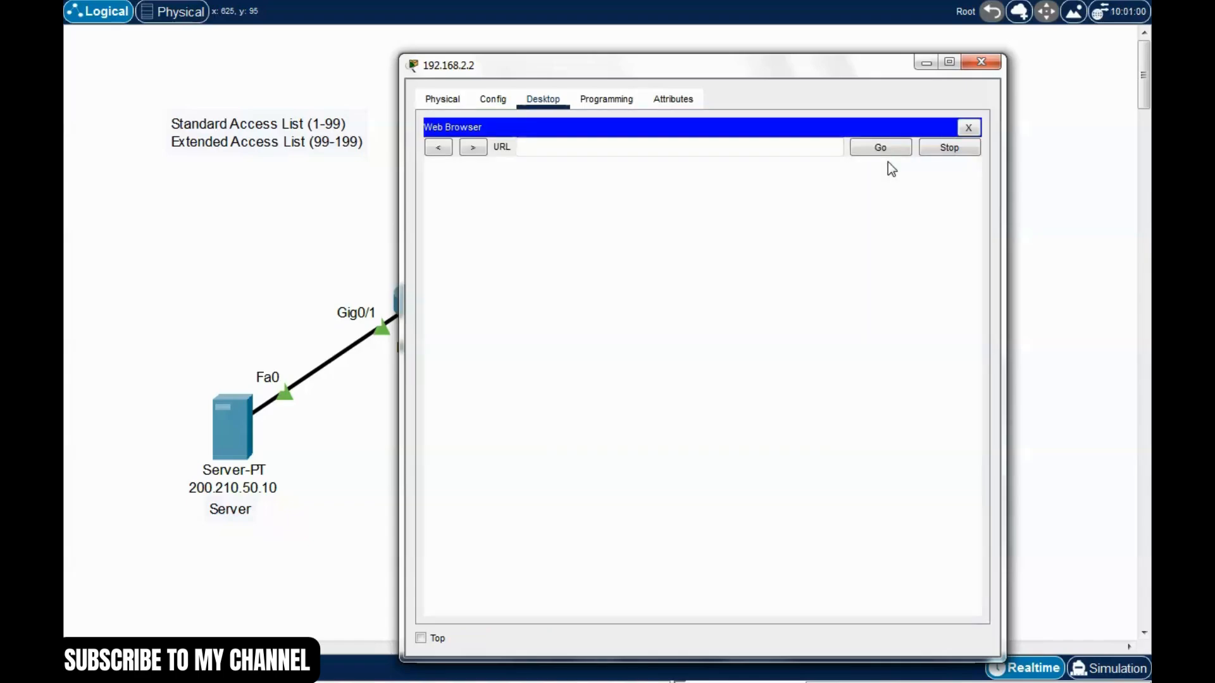
{"action": "left_click", "coordinate": [599, 151]}
{"action": "type", "text": "200.210.50.1"}
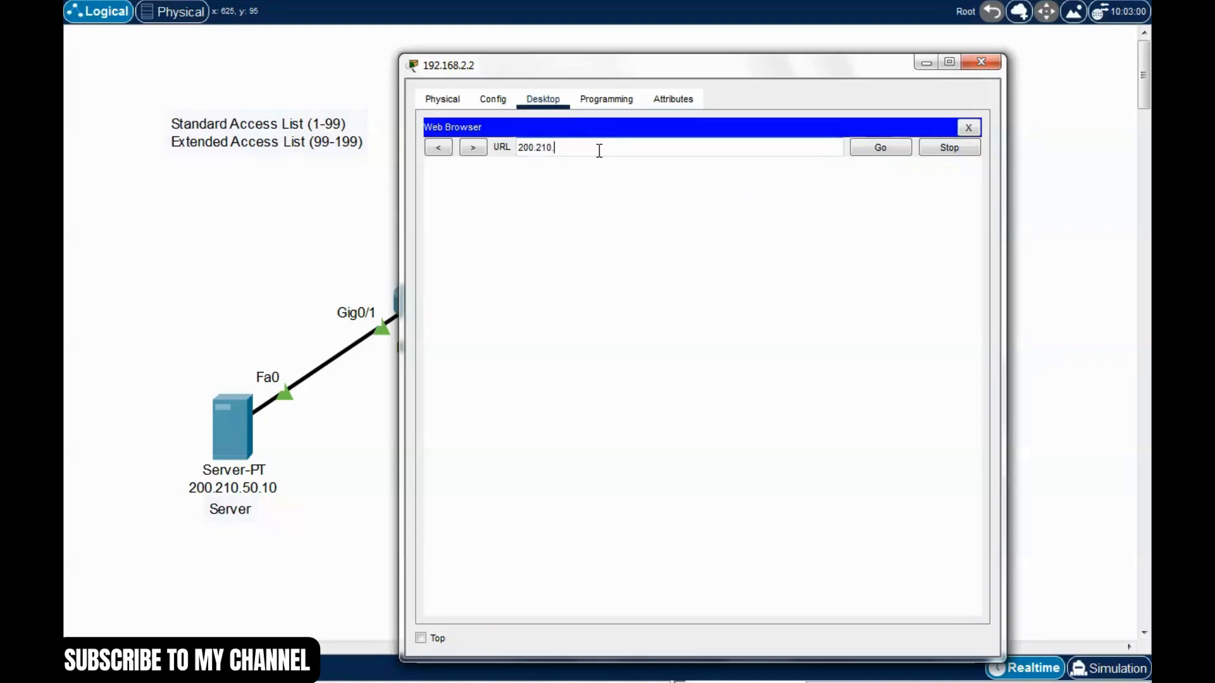
{"action": "type", "text": "0"}
{"action": "left_click_drag", "start_coordinate": [753, 68], "coordinate": [853, 77]}
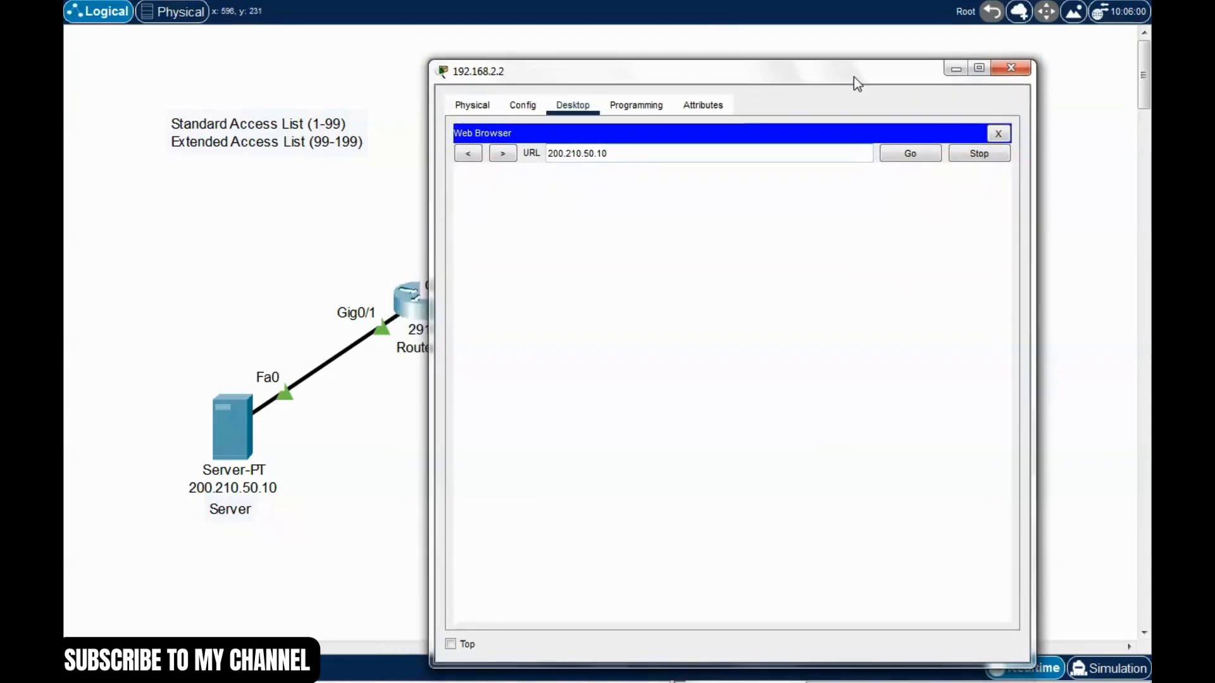
{"action": "key", "text": "Return"}
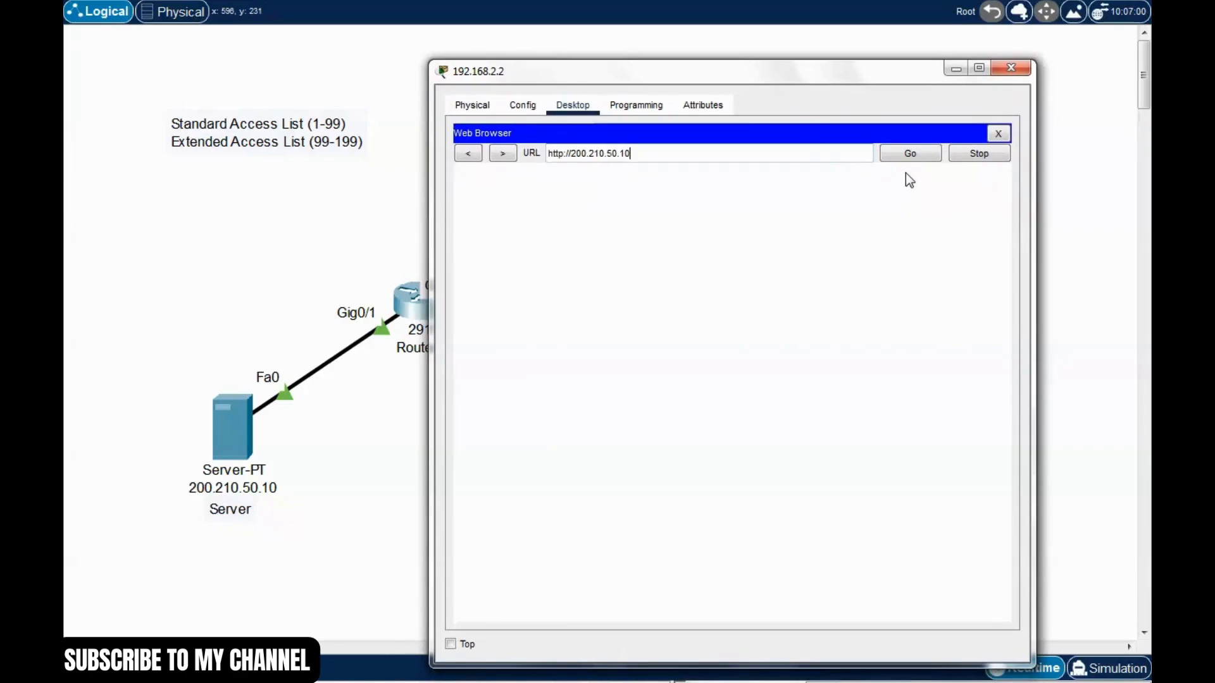
{"action": "left_click", "coordinate": [910, 155]}
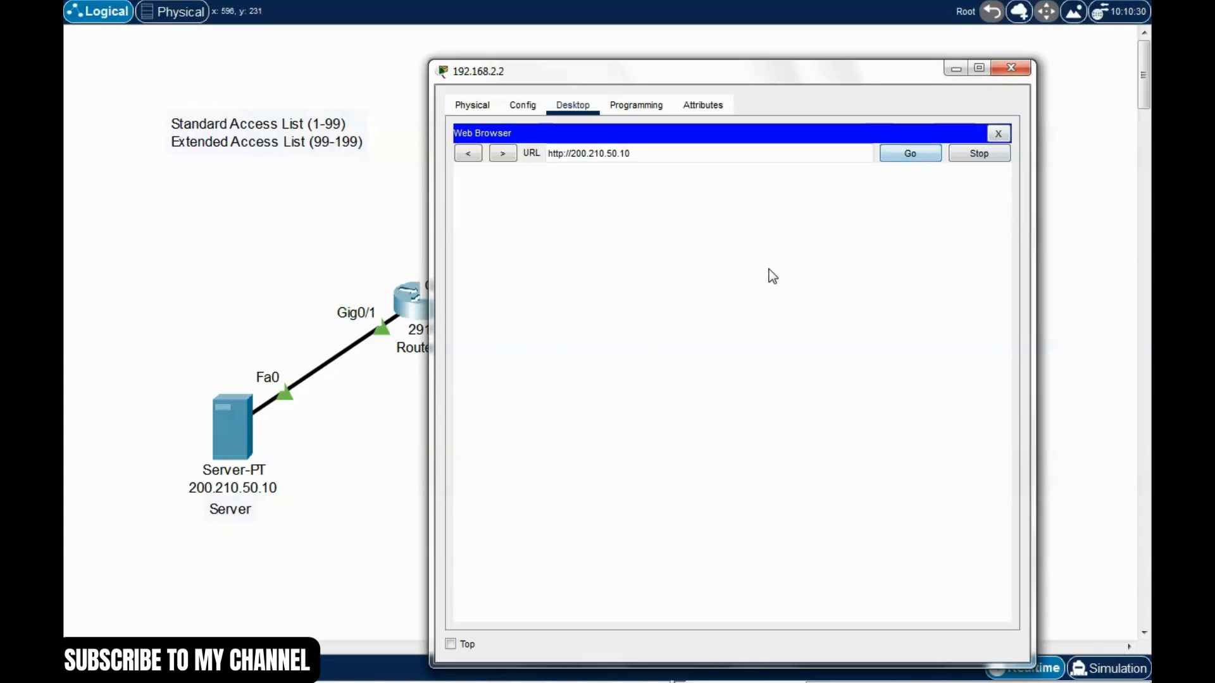
{"action": "left_click_drag", "start_coordinate": [821, 84], "coordinate": [856, 51]}
{"action": "left_click", "coordinate": [1029, 42]}
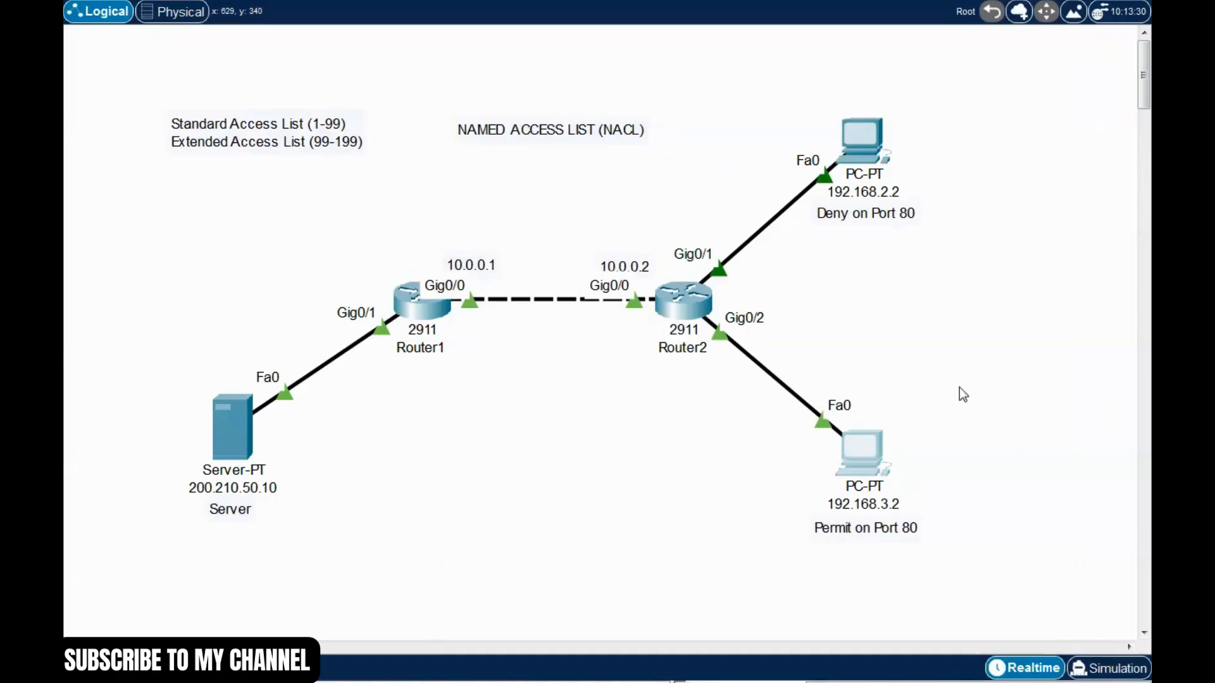
Open PC 192.168.3.2 and request the server's web page at 200.210.50.10 in its Web Browser.
{"action": "left_click", "coordinate": [862, 450]}
{"action": "left_click_drag", "start_coordinate": [691, 90], "coordinate": [696, 54]}
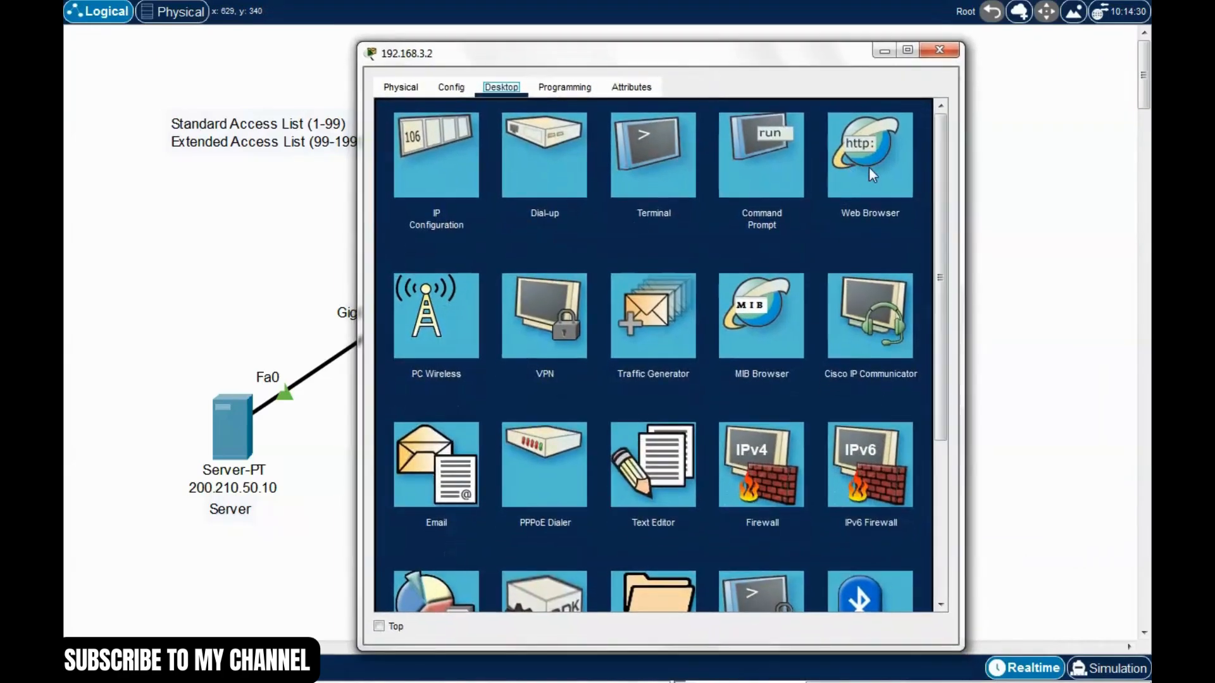
{"action": "left_click", "coordinate": [872, 174]}
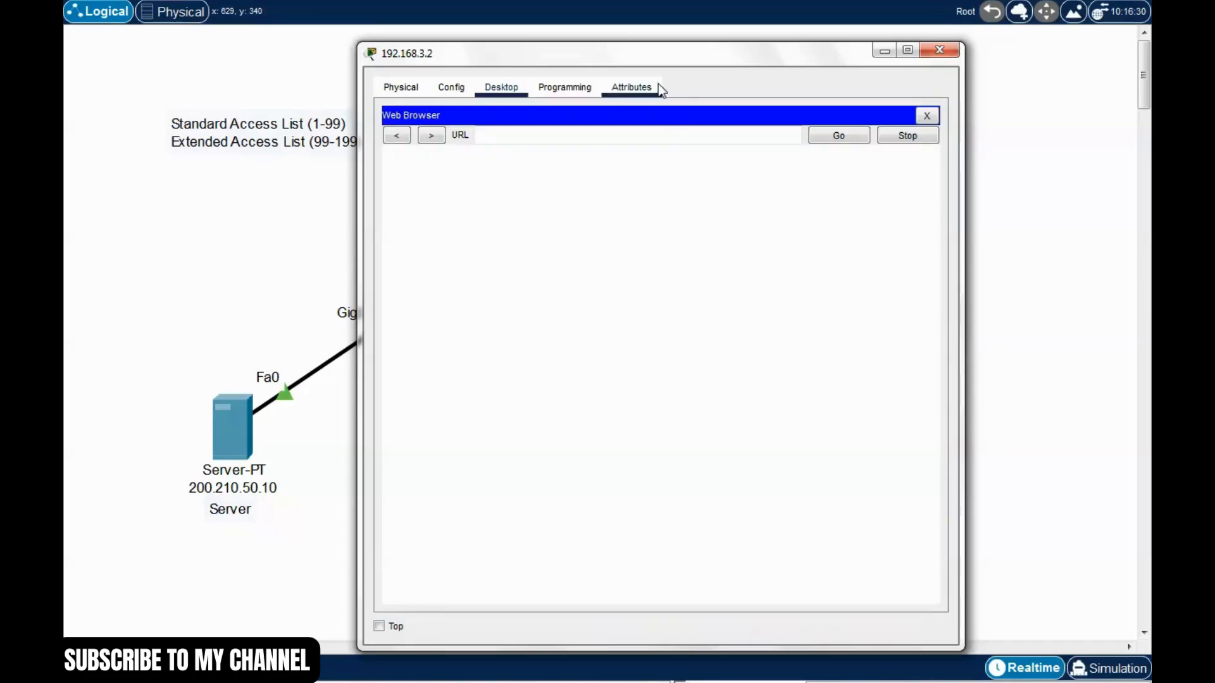
{"action": "left_click_drag", "start_coordinate": [662, 56], "coordinate": [782, 50]}
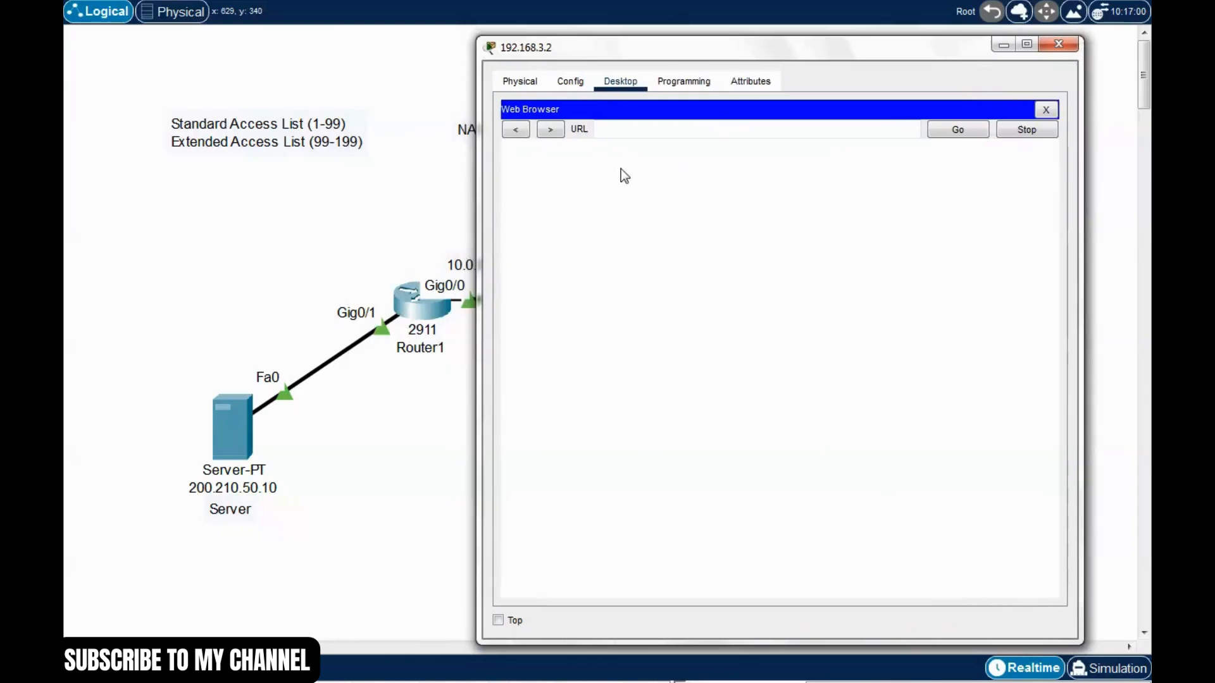
{"action": "left_click", "coordinate": [632, 134]}
{"action": "type", "text": "200.210"}
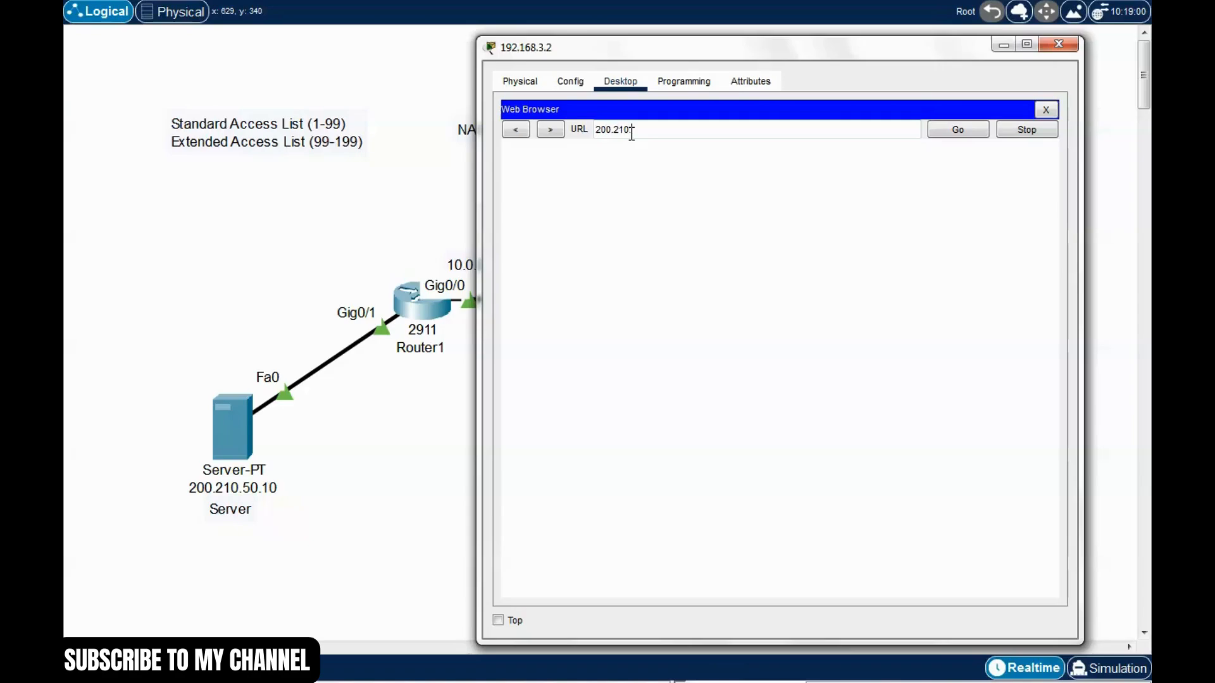
{"action": "type", "text": ".50.10"}
{"action": "key", "text": "Return"}
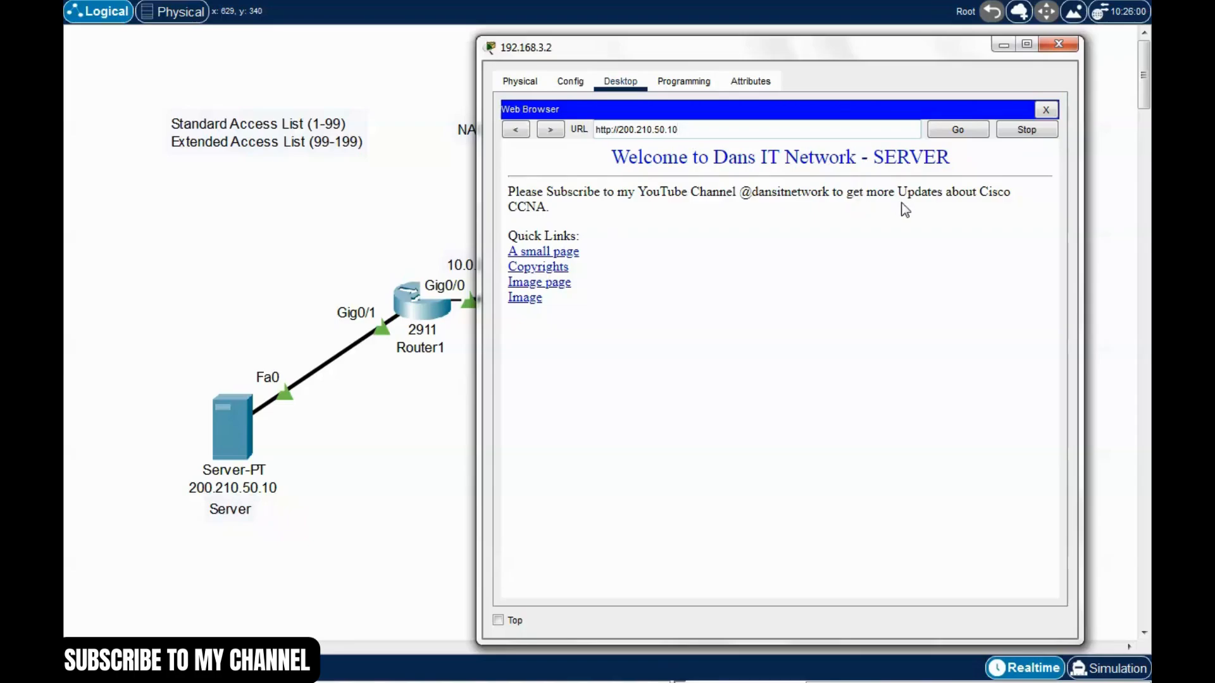
Review the welcome text on the loaded server page and close the window of PC 192.168.3.2.
{"action": "left_click_drag", "start_coordinate": [562, 211], "coordinate": [517, 202]}
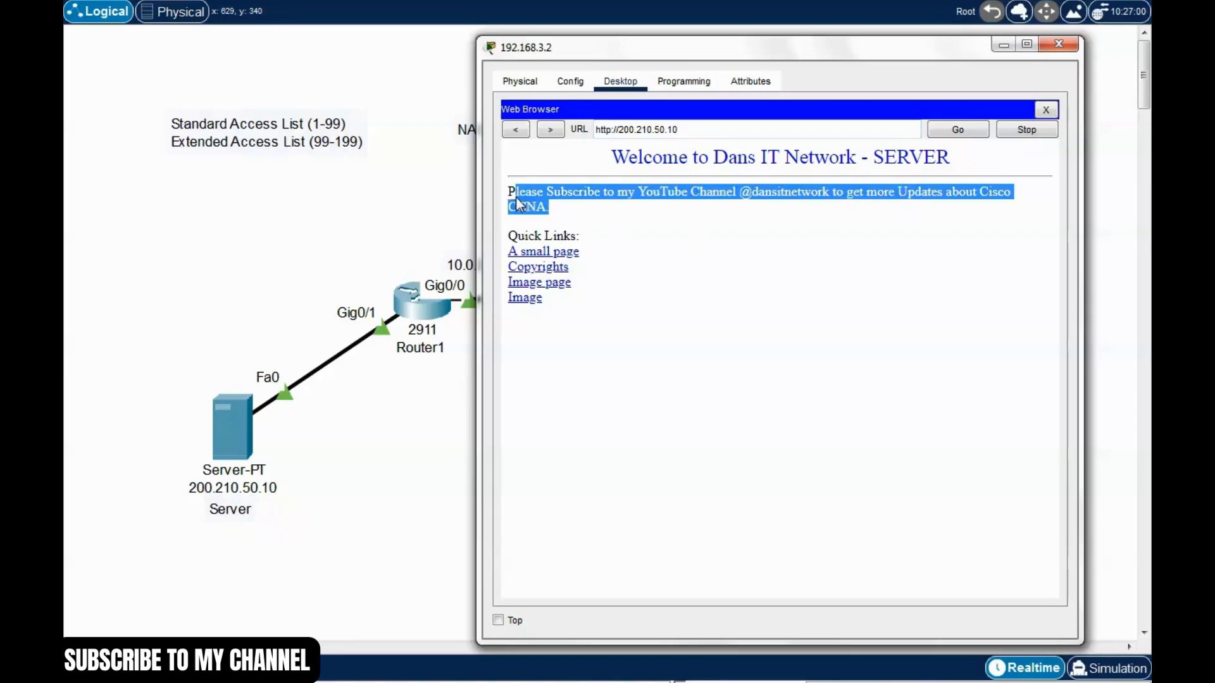
{"action": "left_click", "coordinate": [626, 228]}
{"action": "left_click_drag", "start_coordinate": [772, 62], "coordinate": [785, 71]}
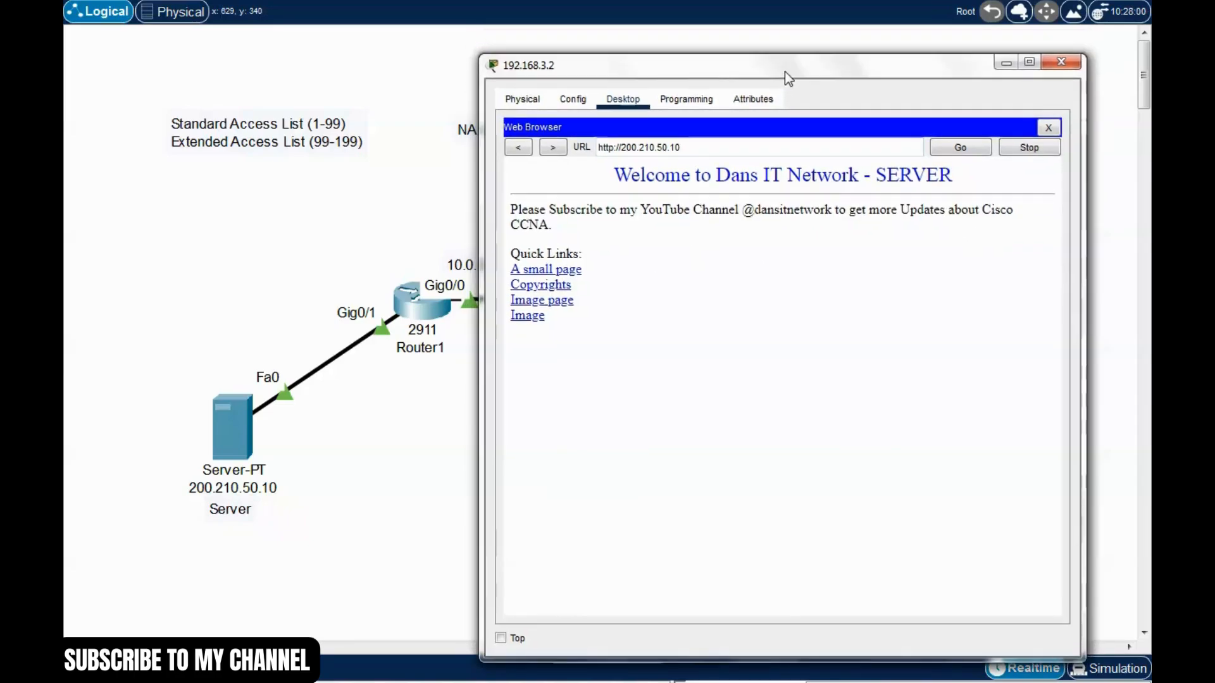
{"action": "left_click", "coordinate": [1060, 62]}
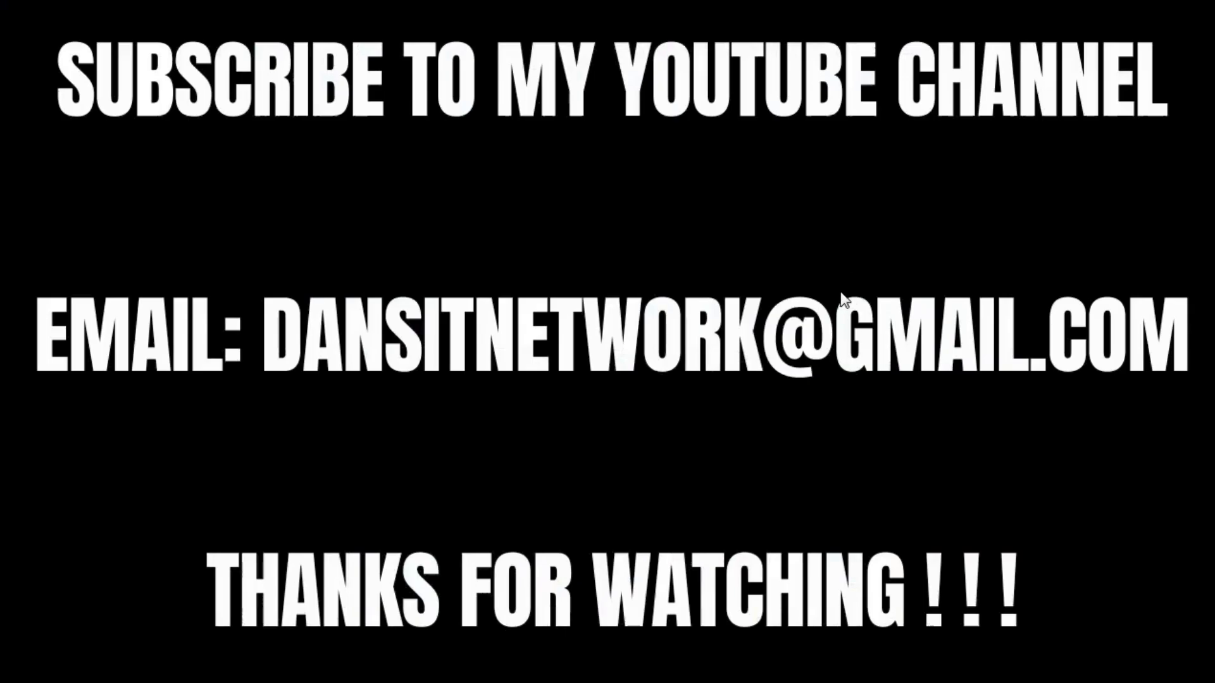